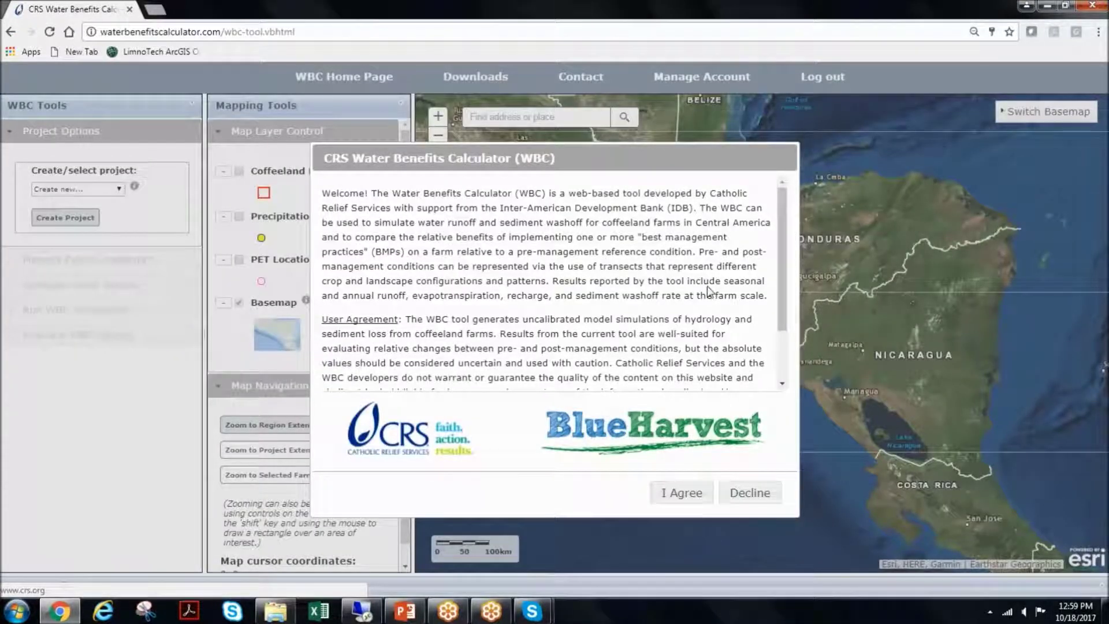
Read through the welcome message and user agreement, and accept the terms
{"action": "left_click_drag", "start_coordinate": [781, 320], "coordinate": [781, 348]}
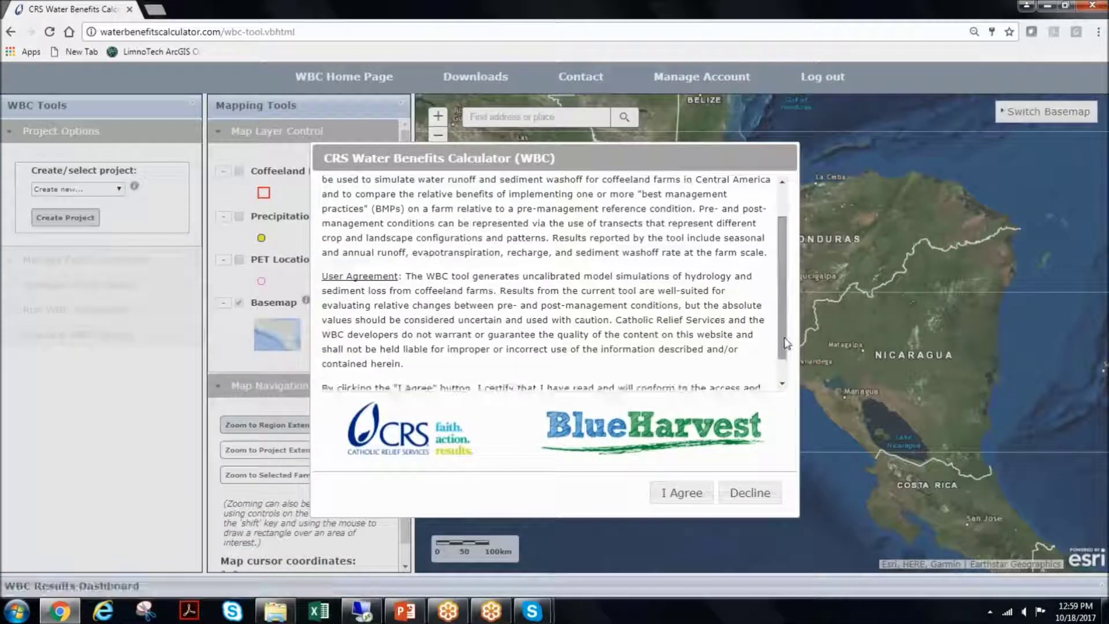
{"action": "left_click", "coordinate": [675, 492]}
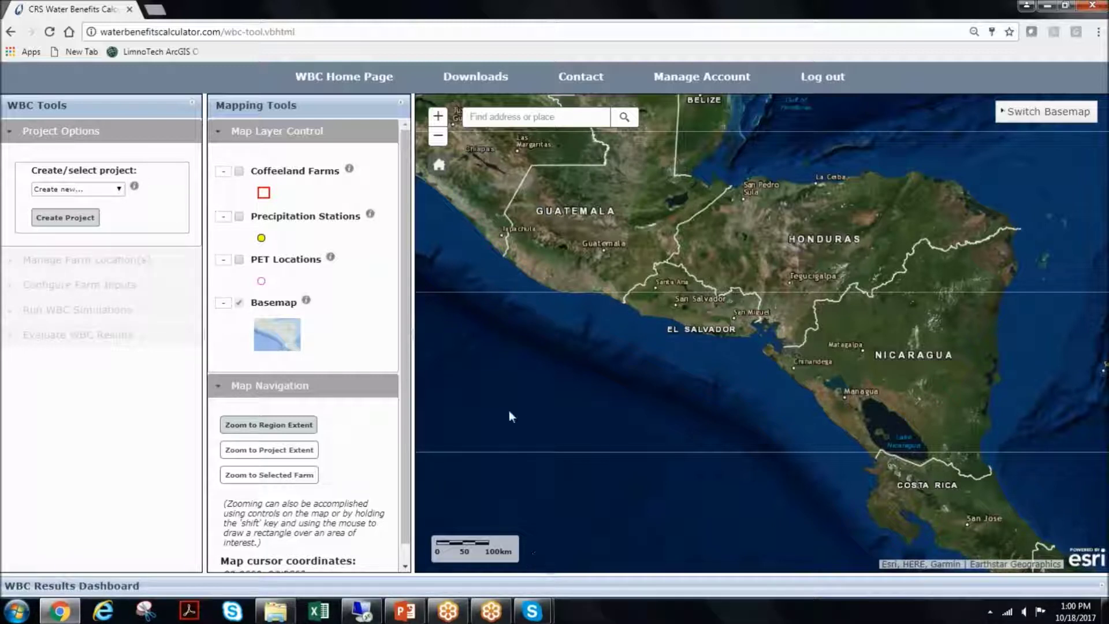
Preview the Precipitation Stations and PET Locations layers on the map, and hide them again
{"action": "left_click", "coordinate": [239, 216]}
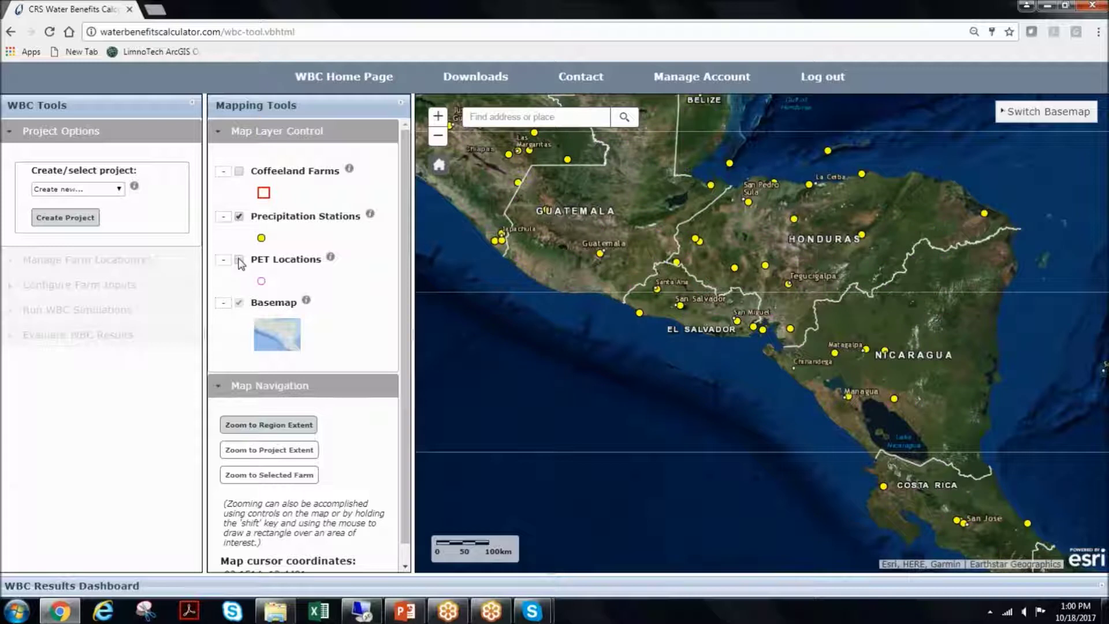
{"action": "left_click", "coordinate": [239, 260]}
{"action": "left_click", "coordinate": [239, 218]}
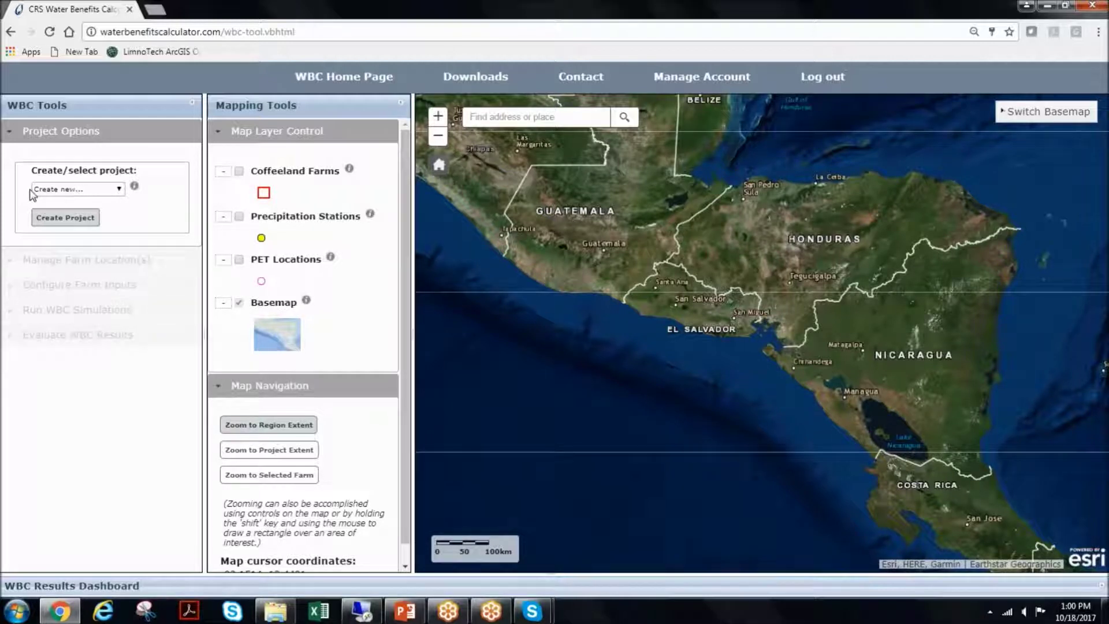
Look through the list of existing projects without selecting one
{"action": "left_click", "coordinate": [57, 191]}
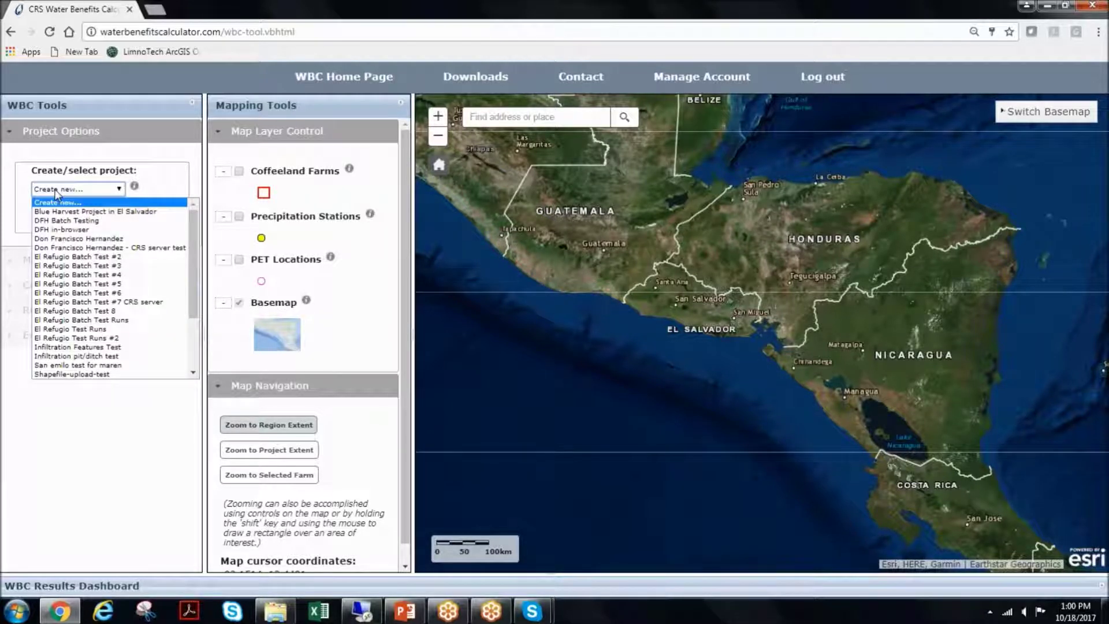
{"action": "left_click", "coordinate": [56, 192]}
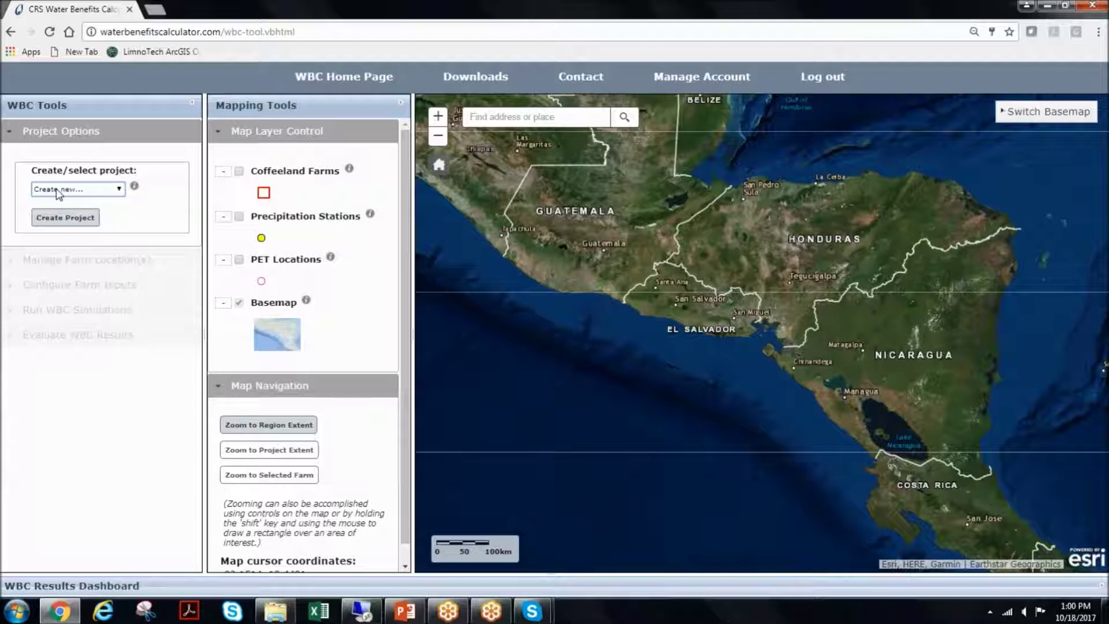
{"action": "left_click", "coordinate": [57, 191]}
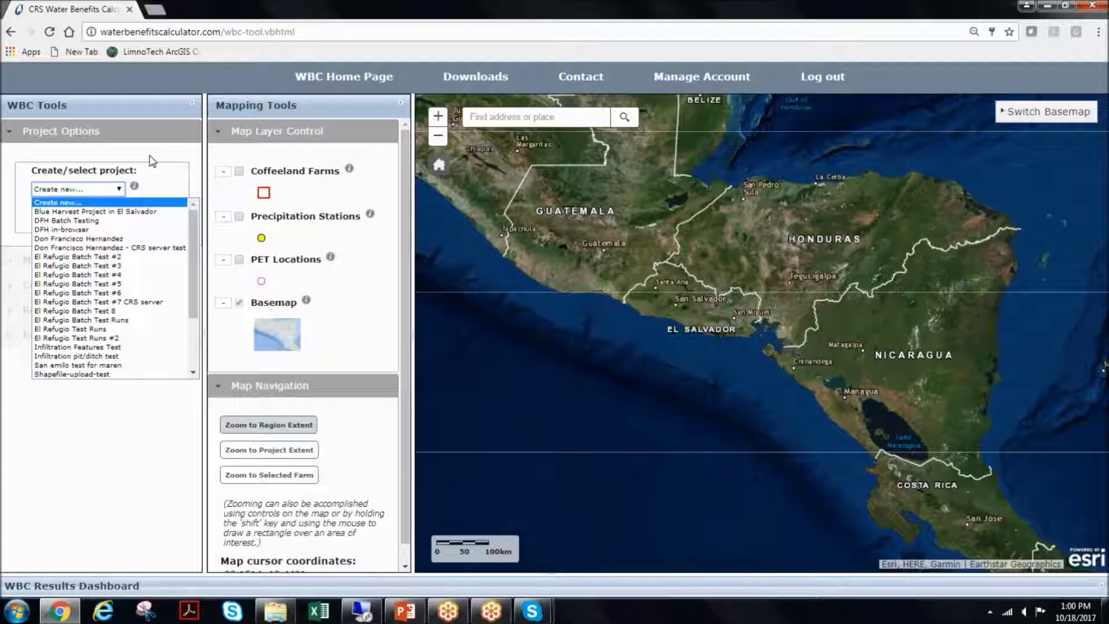
{"action": "left_click", "coordinate": [168, 148]}
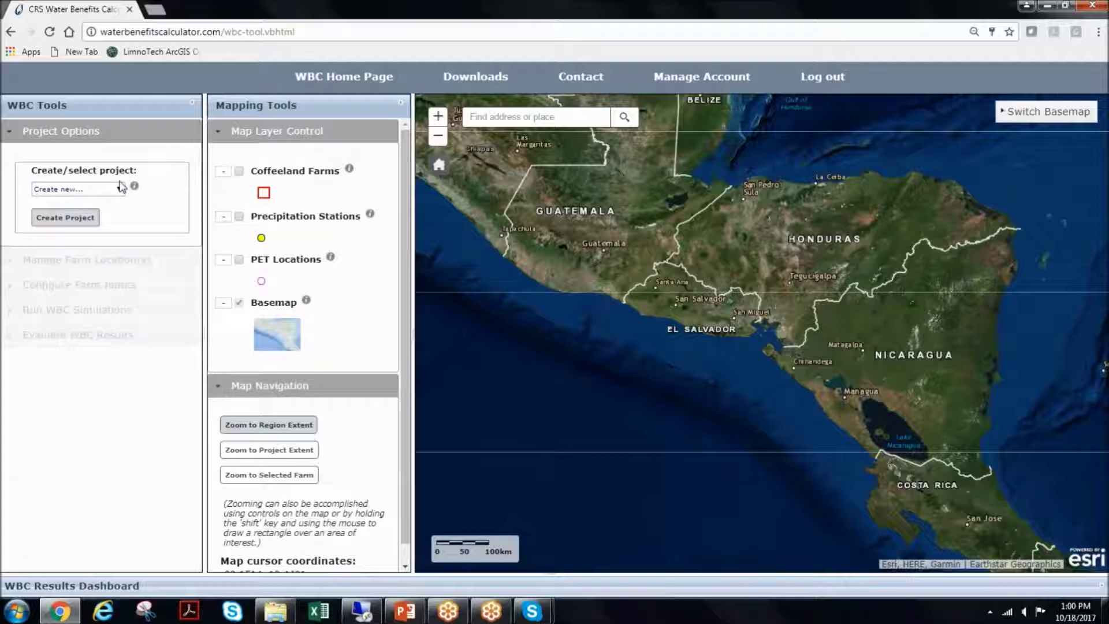
Start a new project and name it "Blue Harvest Project - El Salvador"
{"action": "left_click", "coordinate": [71, 193]}
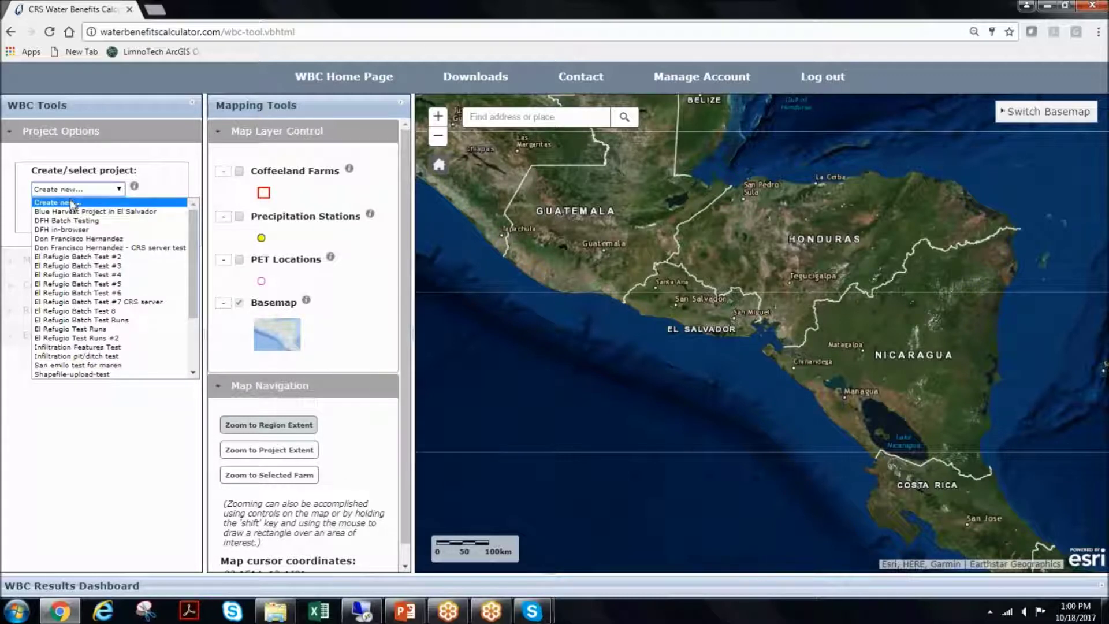
{"action": "left_click", "coordinate": [70, 199]}
{"action": "left_click", "coordinate": [67, 219]}
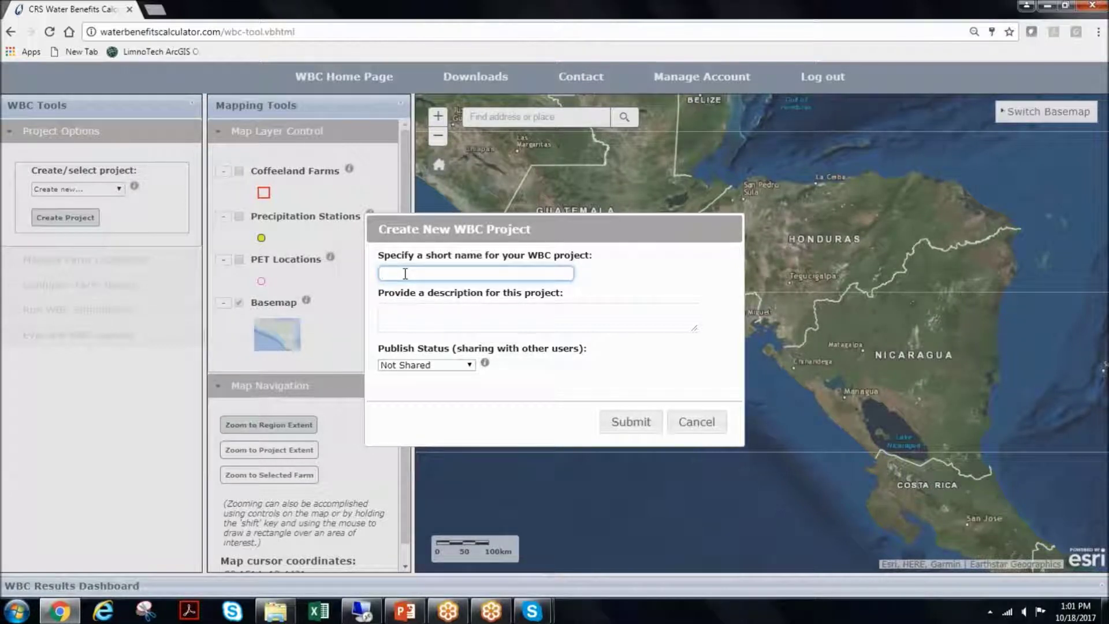
{"action": "type", "text": "Blue Harvest Project - Ep"}
{"action": "key", "text": "BackSpace"}
{"action": "type", "text": "l Salvador"}
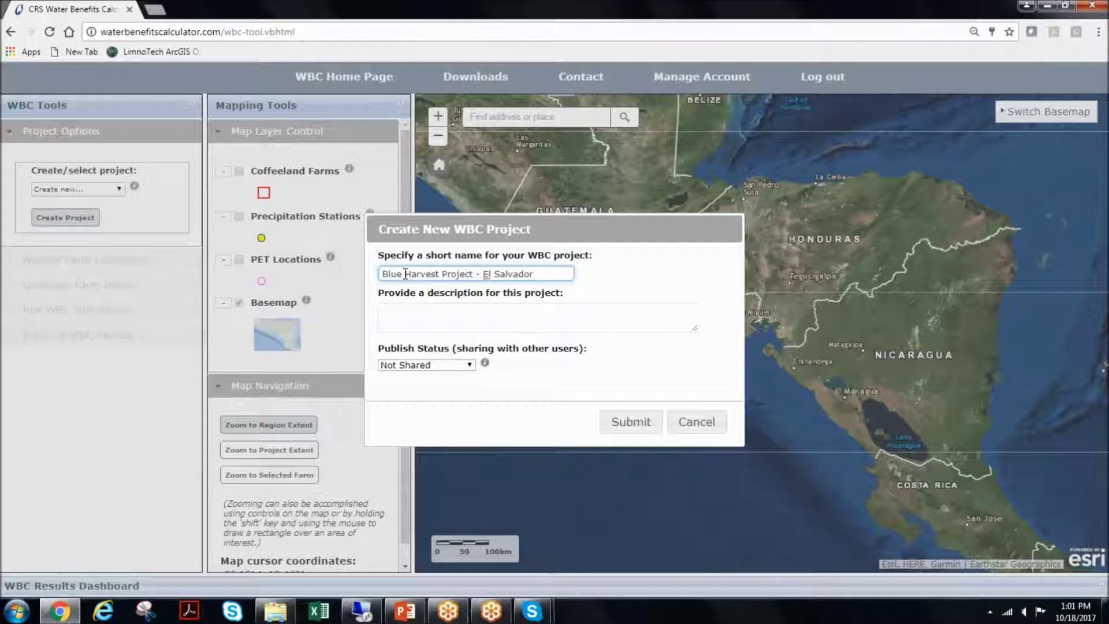
Describe the project as "Live demo of the wbc tool", choose Not Shared as its publish status, and submit it
{"action": "left_click", "coordinate": [421, 320]}
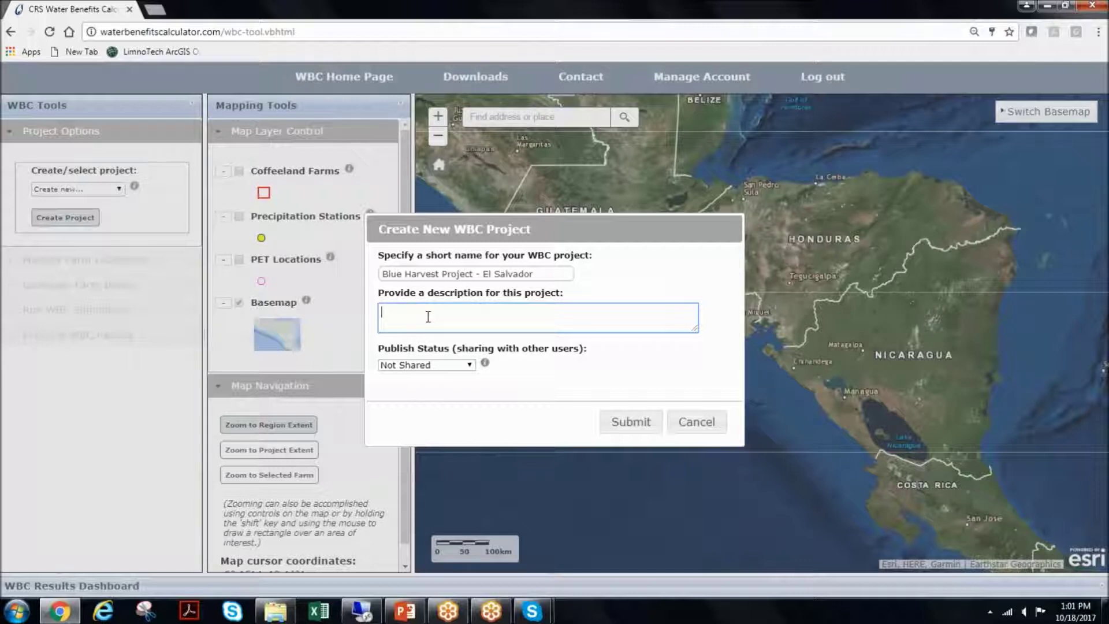
{"action": "type", "text": "Live demo of the wbc tool"}
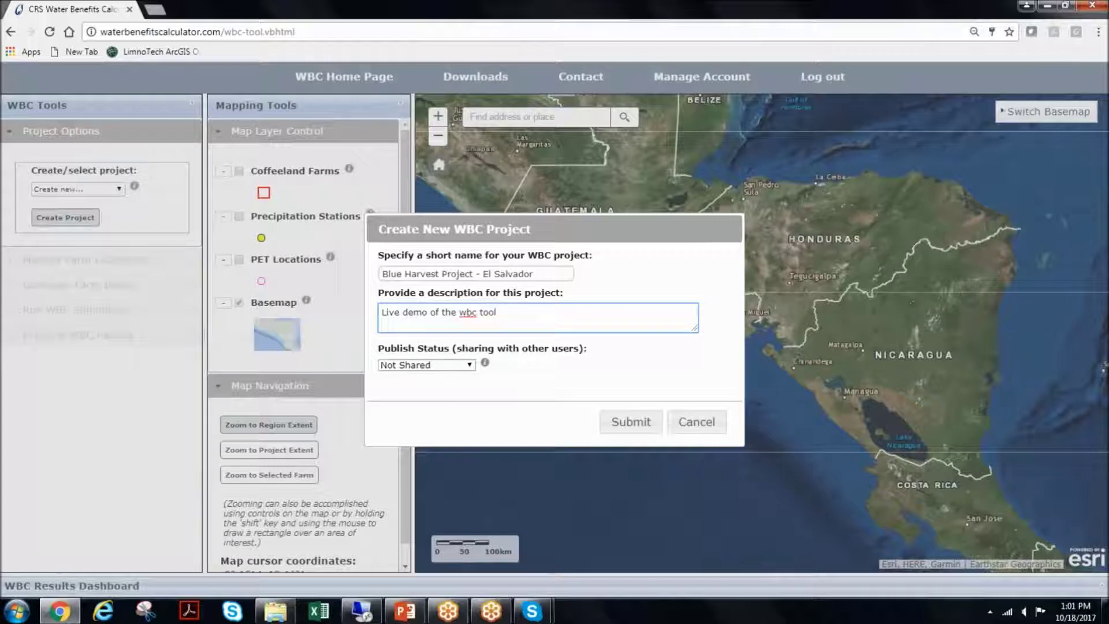
{"action": "left_click", "coordinate": [466, 365]}
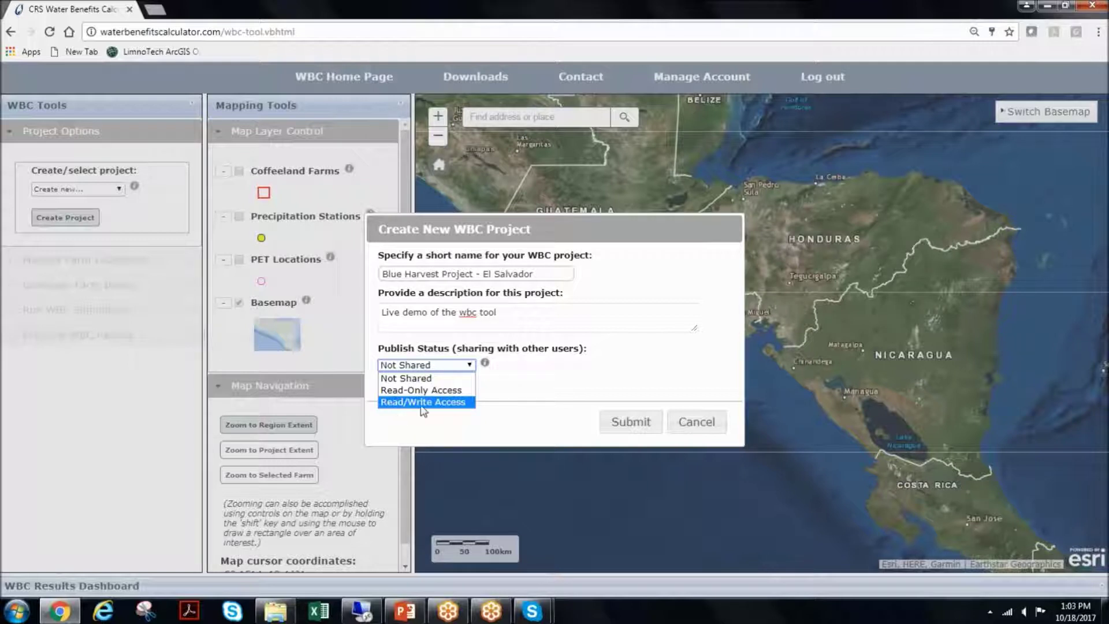
{"action": "left_click", "coordinate": [418, 380]}
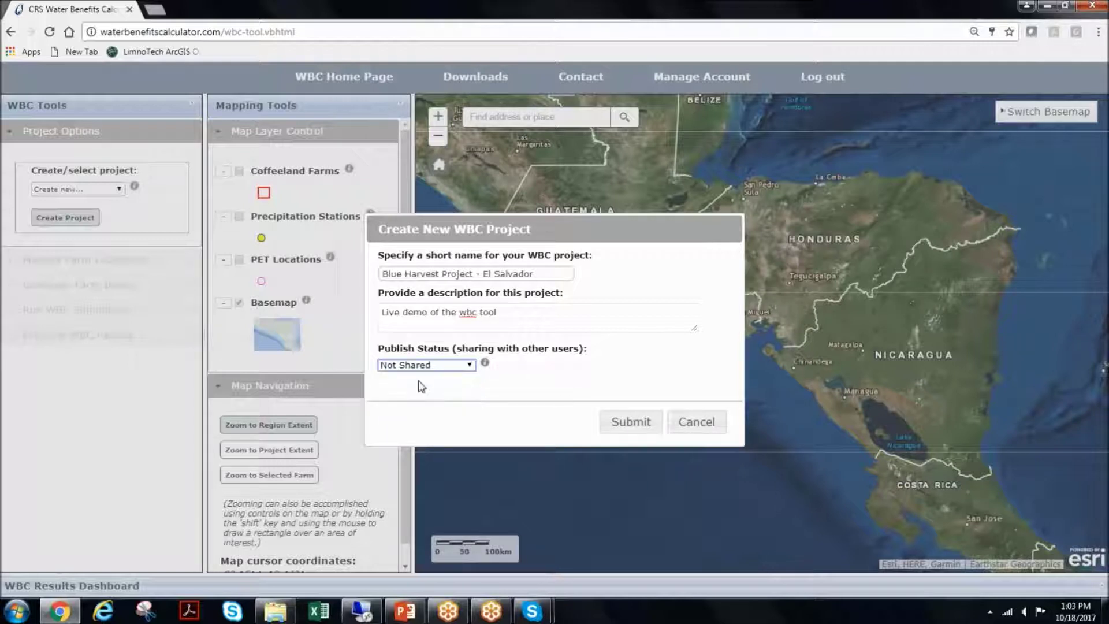
{"action": "left_click", "coordinate": [617, 428]}
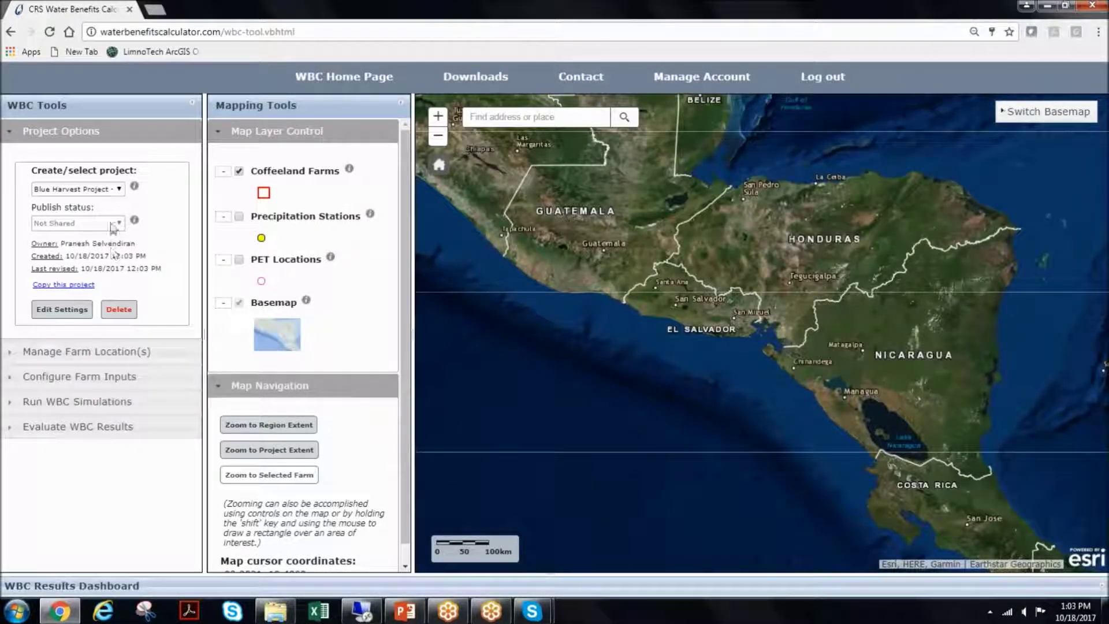
Examine the new project's editable settings, publish status options and deletion prompt, cancelling both dialogs
{"action": "left_click", "coordinate": [44, 312]}
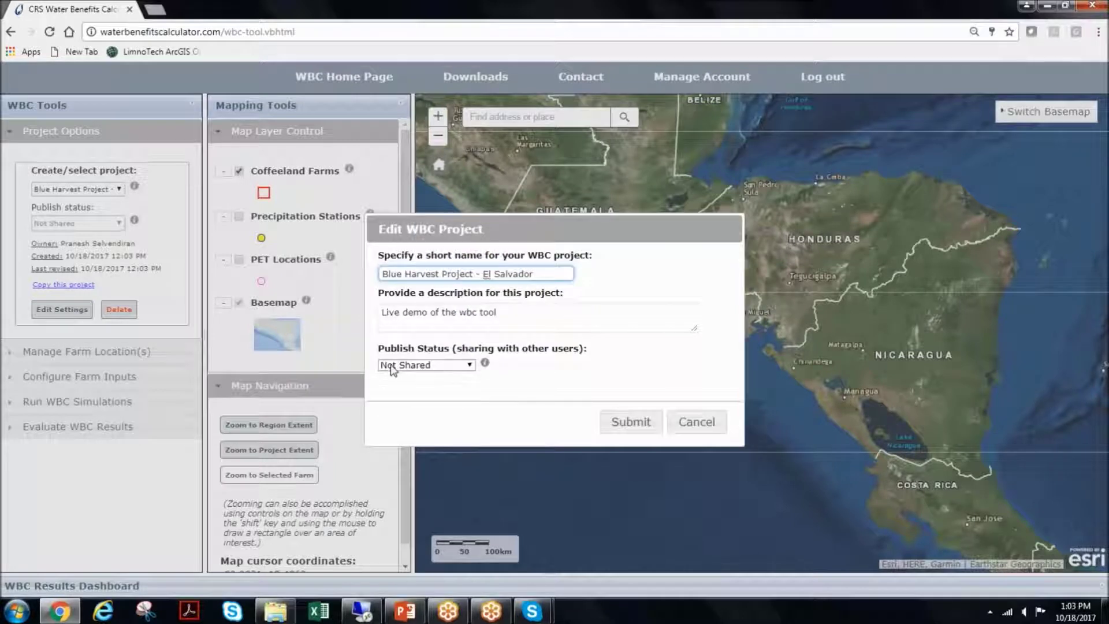
{"action": "left_click", "coordinate": [391, 367]}
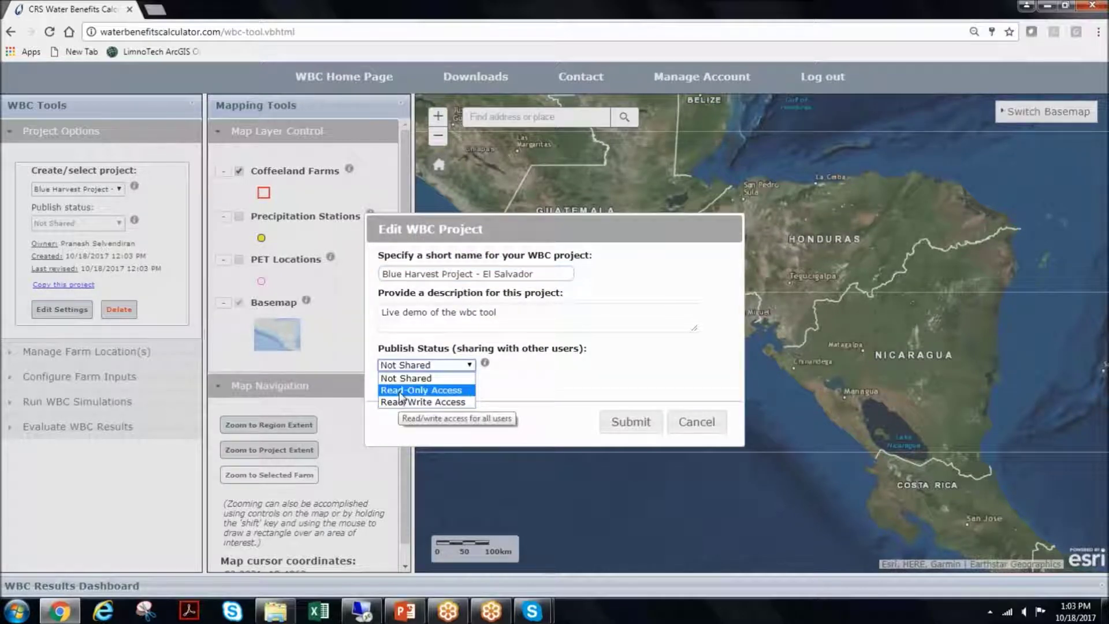
{"action": "left_click", "coordinate": [515, 399]}
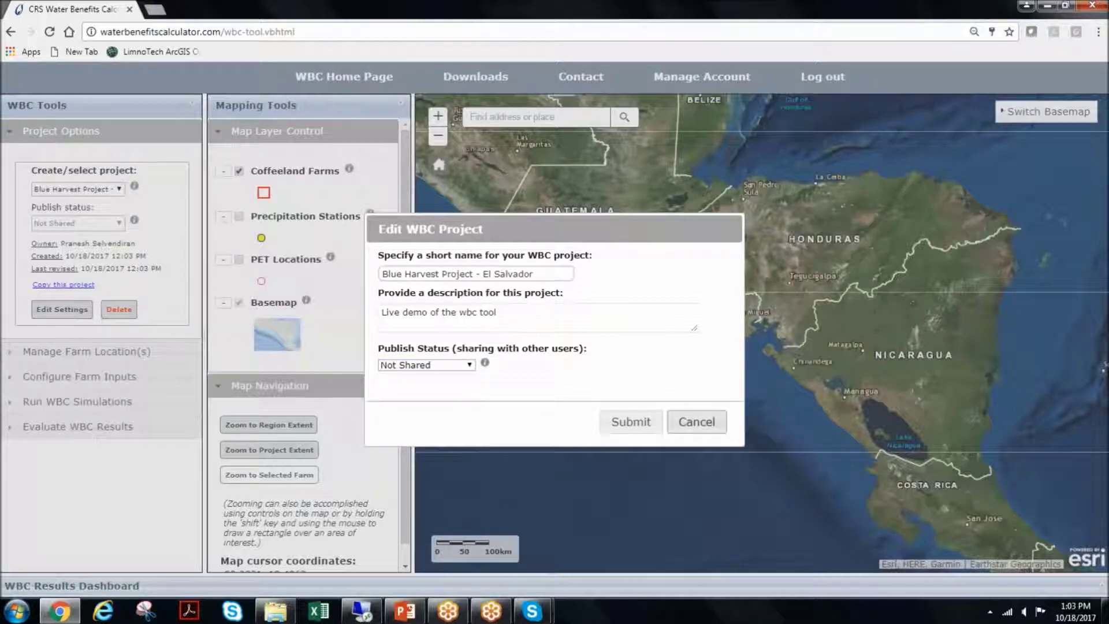
{"action": "left_click", "coordinate": [697, 423]}
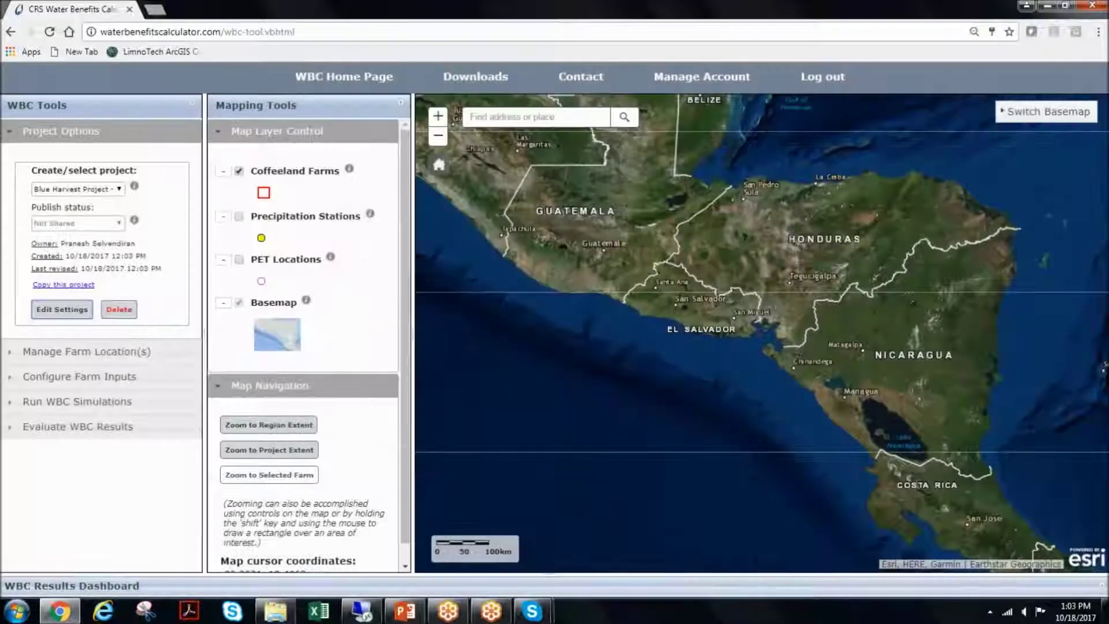
{"action": "left_click", "coordinate": [119, 317]}
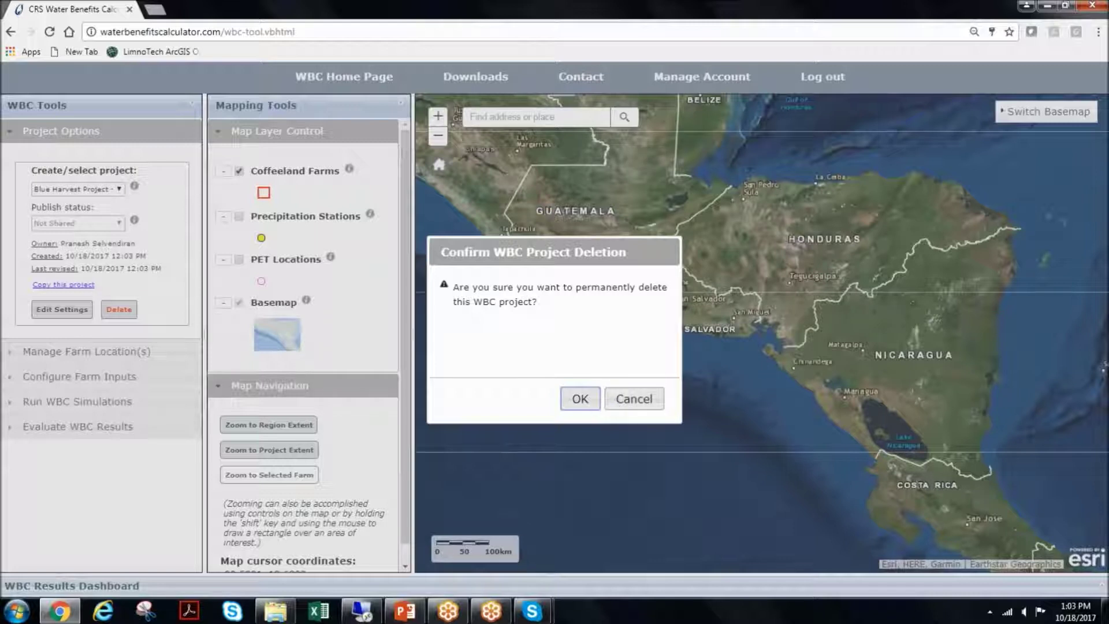
{"action": "left_click", "coordinate": [634, 404]}
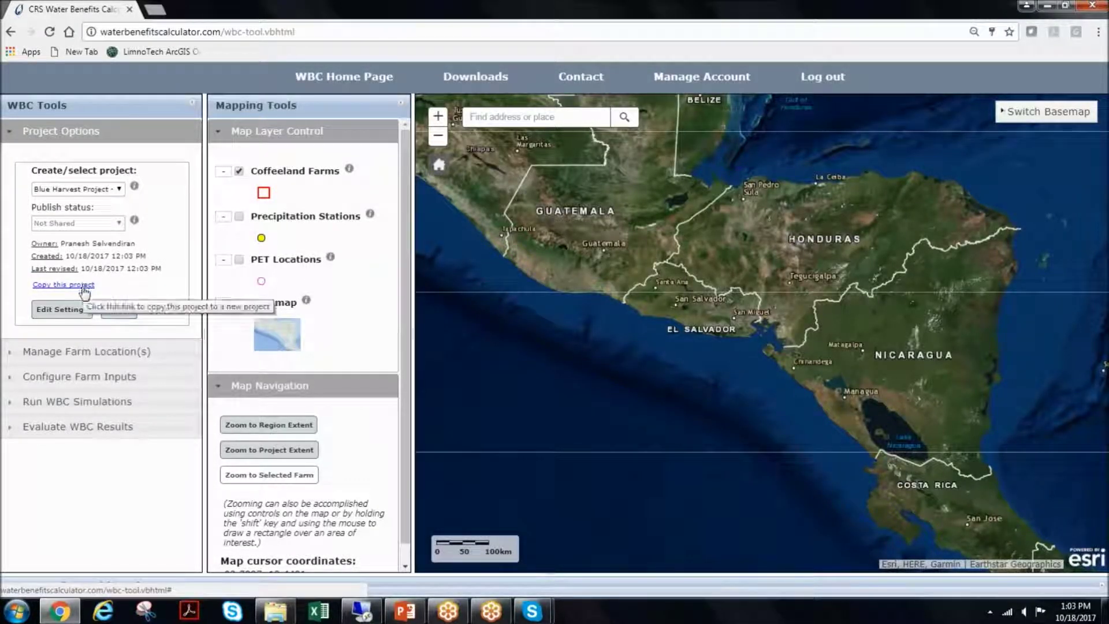
Load the existing project El Refugio Test Runs #2 to view its farms on the map
{"action": "left_click", "coordinate": [87, 190]}
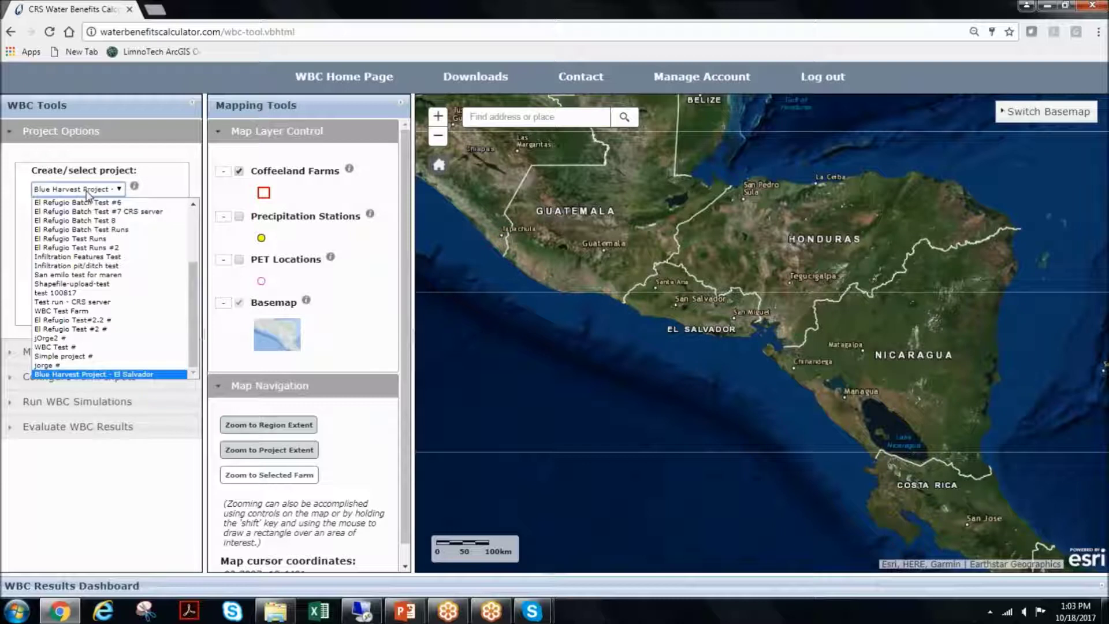
{"action": "left_click", "coordinate": [184, 161]}
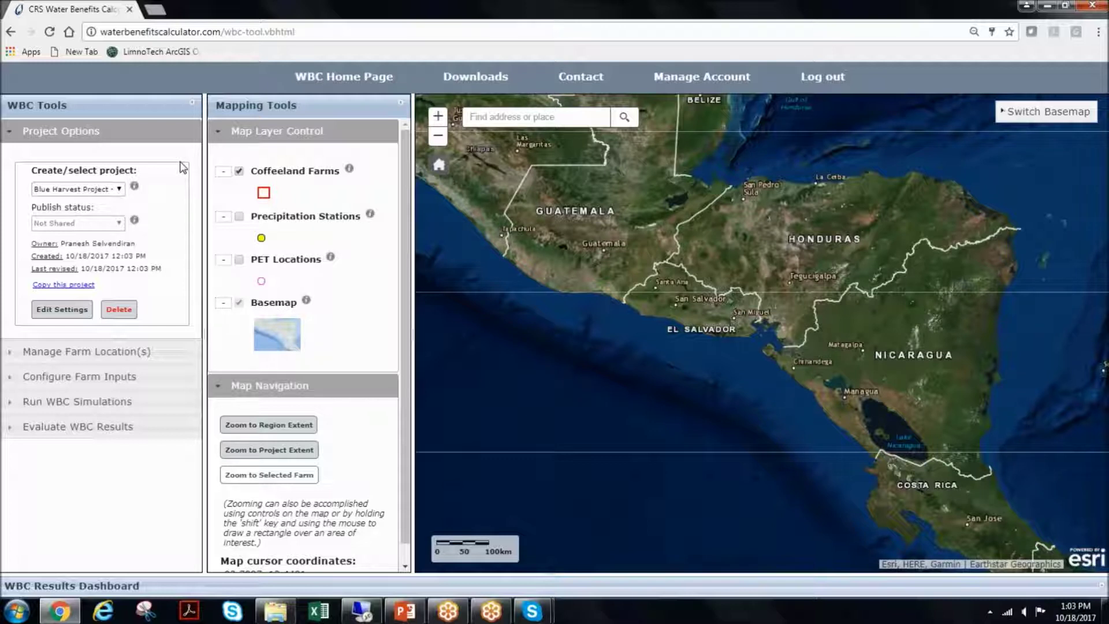
{"action": "left_click", "coordinate": [67, 192]}
{"action": "left_click", "coordinate": [85, 248]}
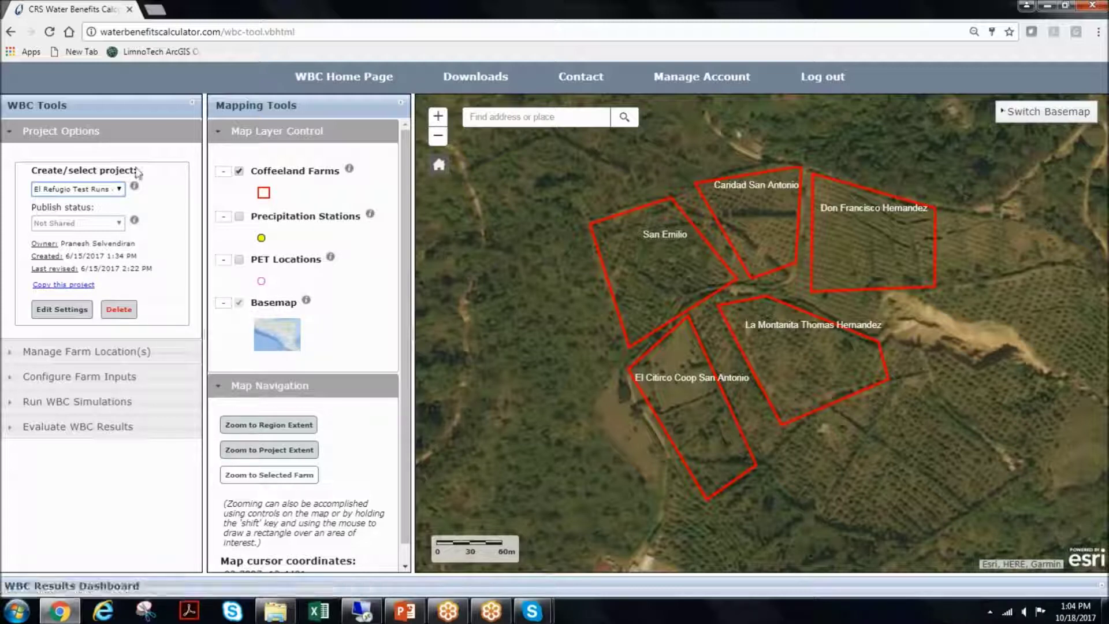
Reset the project selection to Create new, and load Blue Harvest Project in El Salvador to view its farm
{"action": "left_click", "coordinate": [117, 190]}
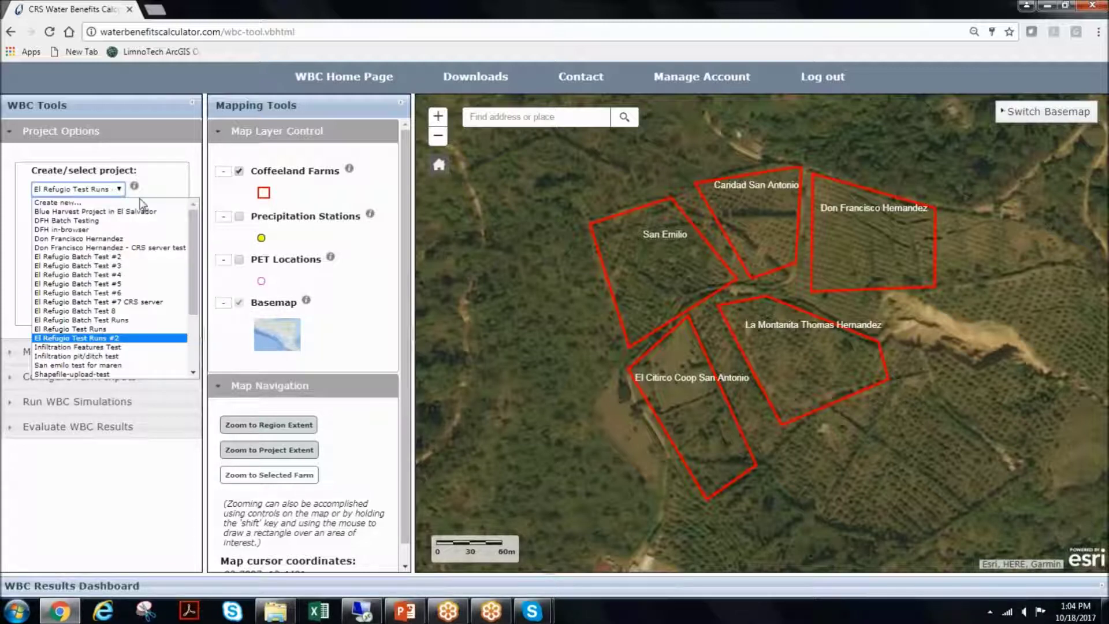
{"action": "left_click", "coordinate": [151, 204]}
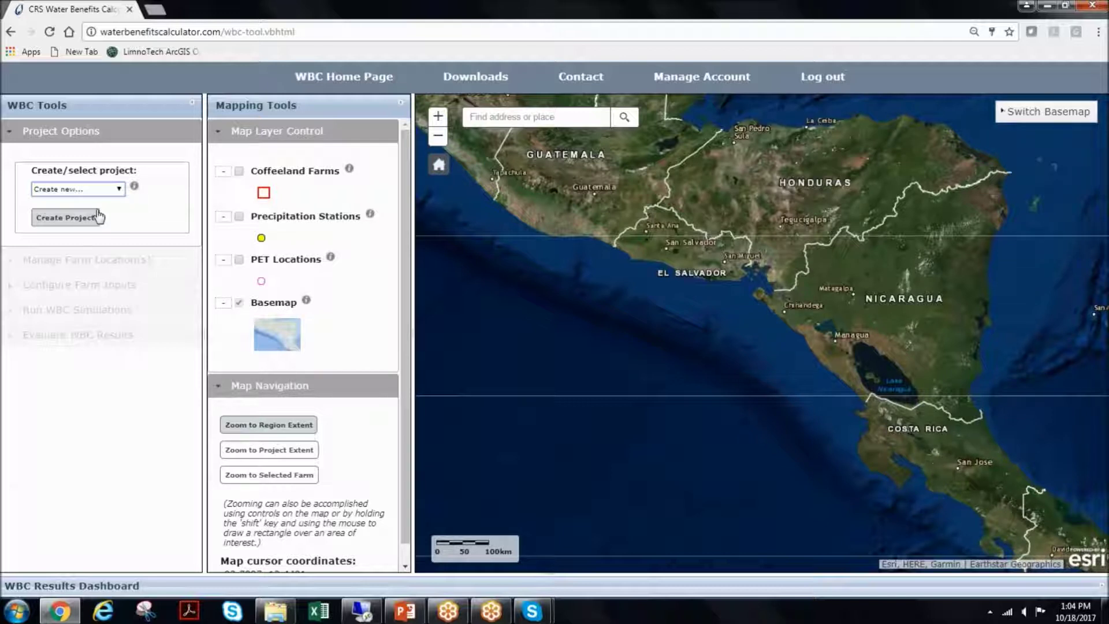
{"action": "left_click", "coordinate": [110, 191]}
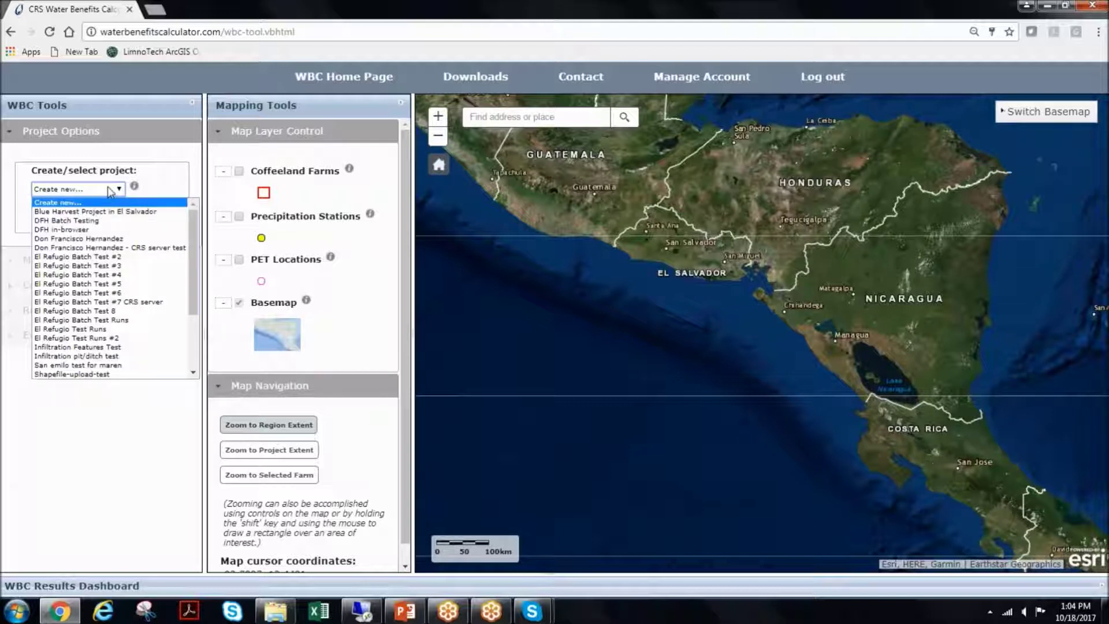
{"action": "left_click", "coordinate": [70, 212]}
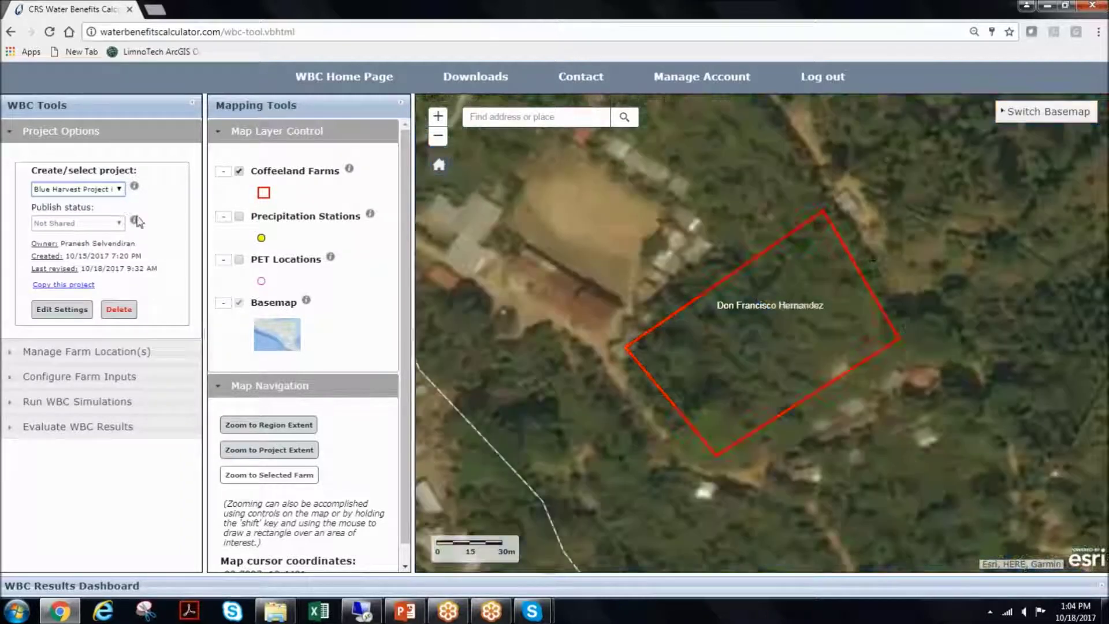
Select the Blue Harvest Project - El Salvador project again and zoom the map to the region extent
{"action": "left_click", "coordinate": [120, 190]}
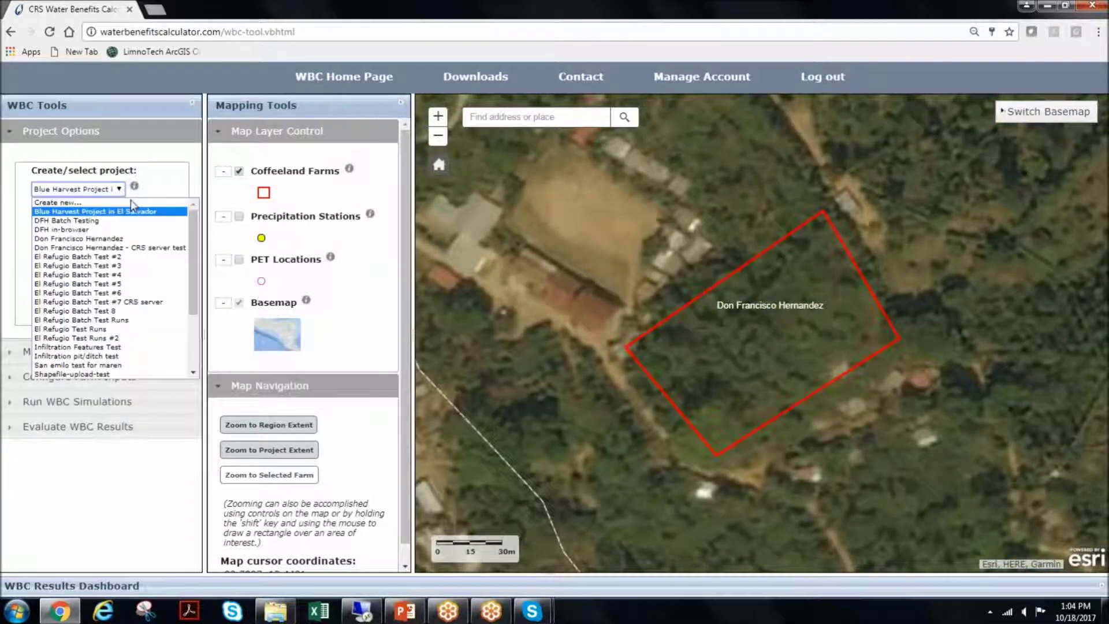
{"action": "scroll", "coordinate": [141, 231], "scroll_direction": "down", "scroll_amount": 3}
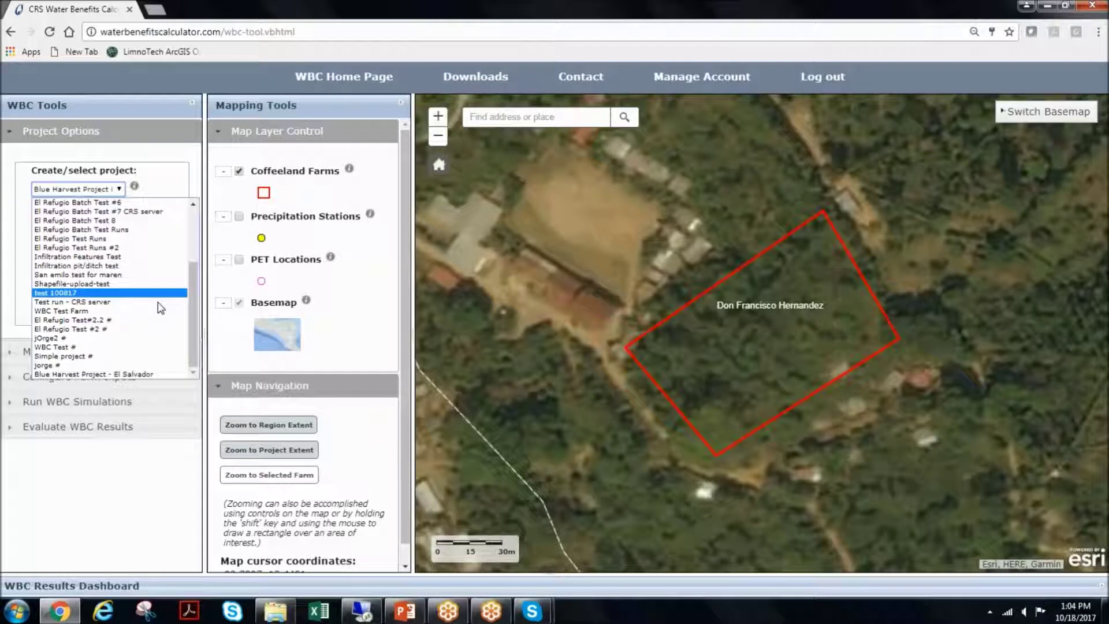
{"action": "left_click", "coordinate": [147, 375]}
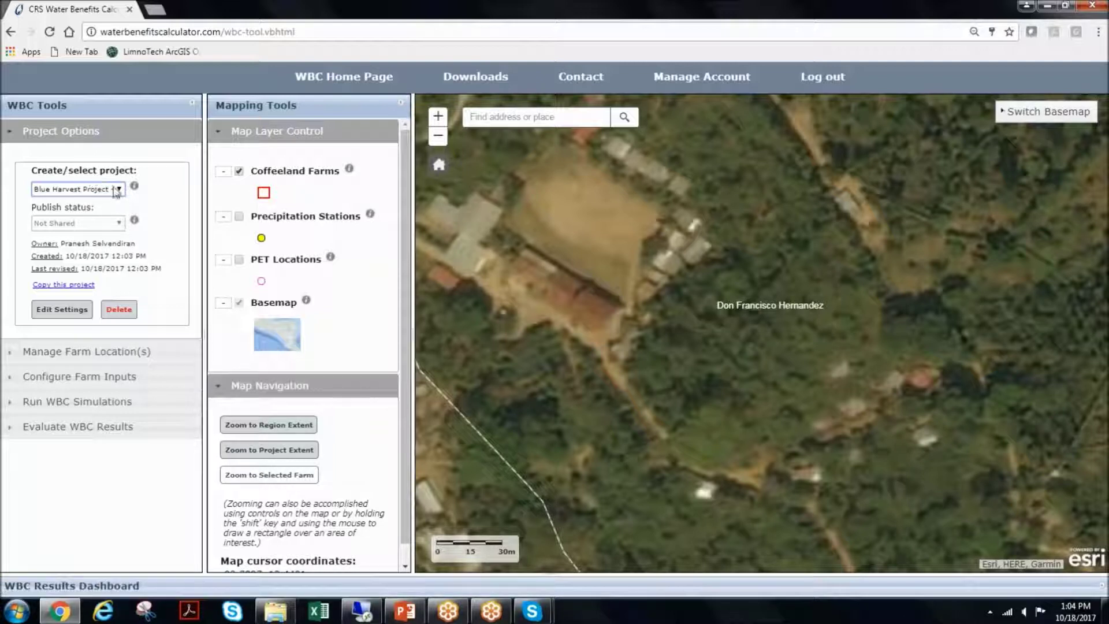
{"action": "left_click", "coordinate": [285, 425]}
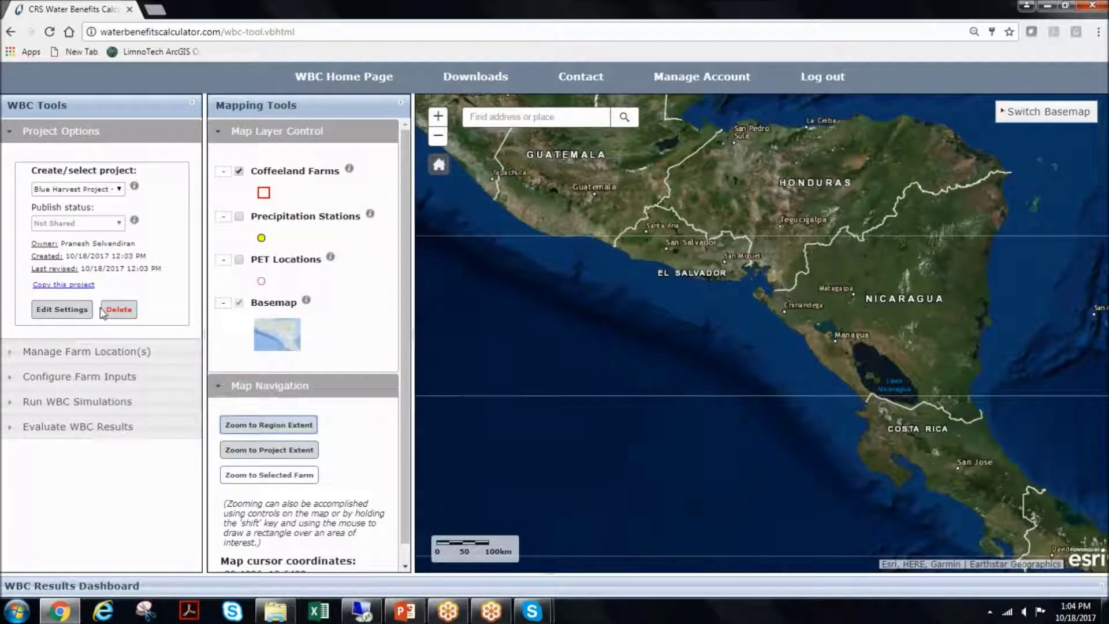
Open the options for managing and adding farm locations in the project
{"action": "left_click", "coordinate": [97, 359]}
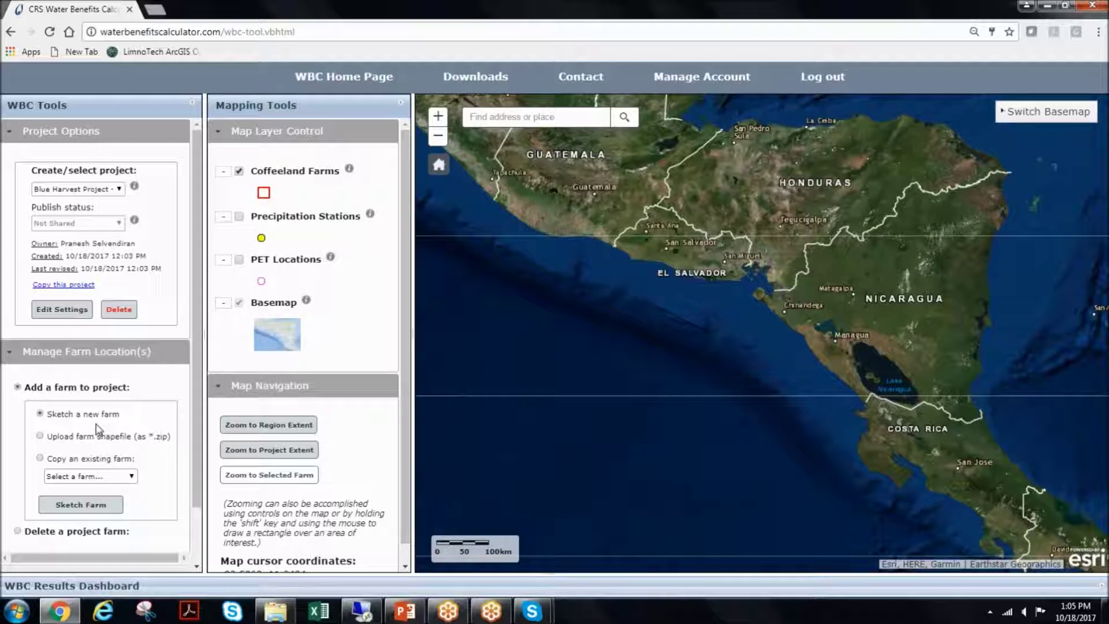
{"action": "left_click", "coordinate": [485, 117]}
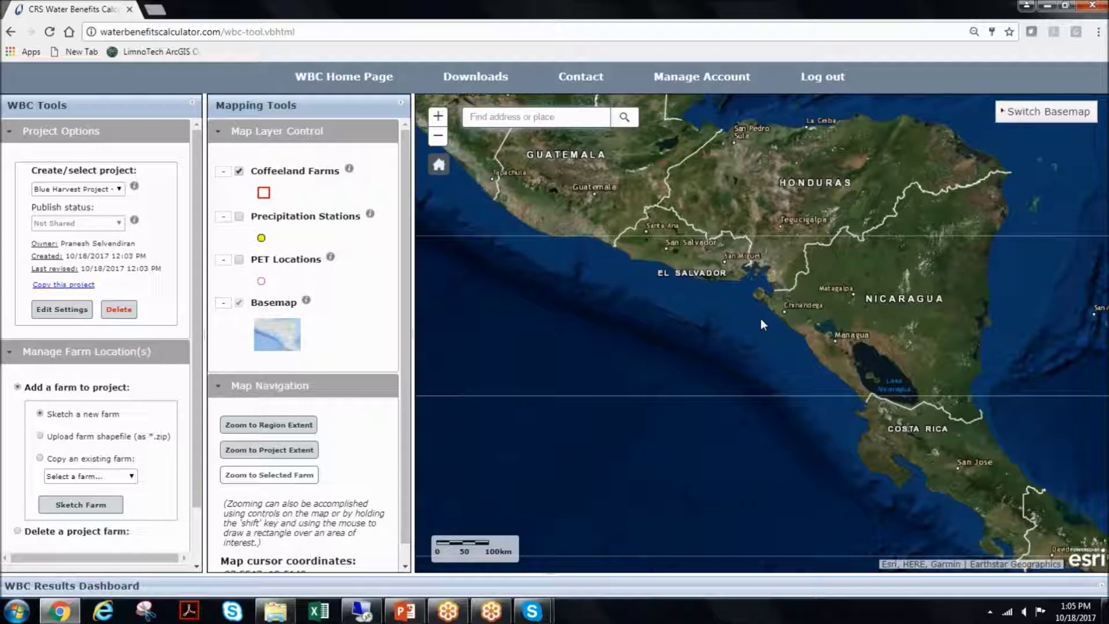
Search the map for the coordinates 13.6418, -89.4067
{"action": "type", "text": "13."}
{"action": "key", "text": "BackSpace"}
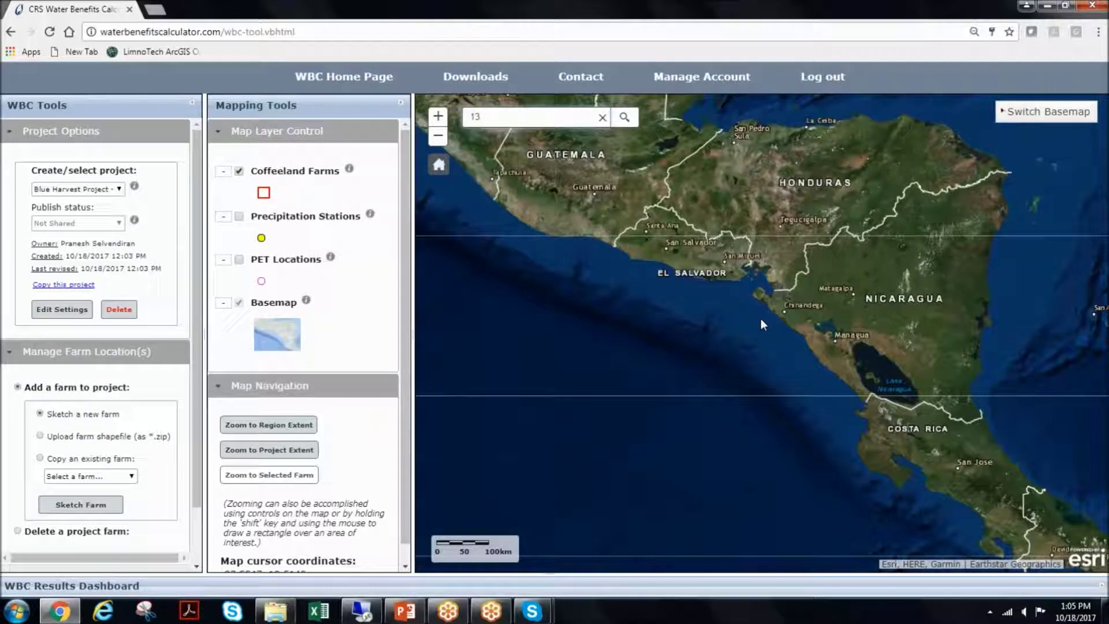
{"action": "type", "text": ".6418, -89"}
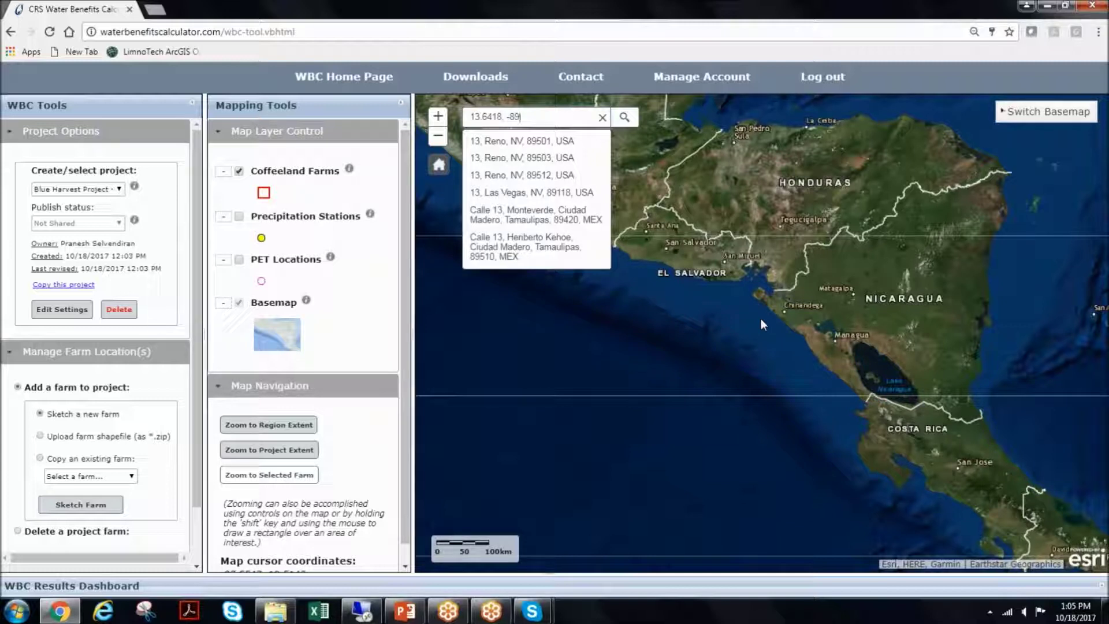
{"action": "type", "text": "."}
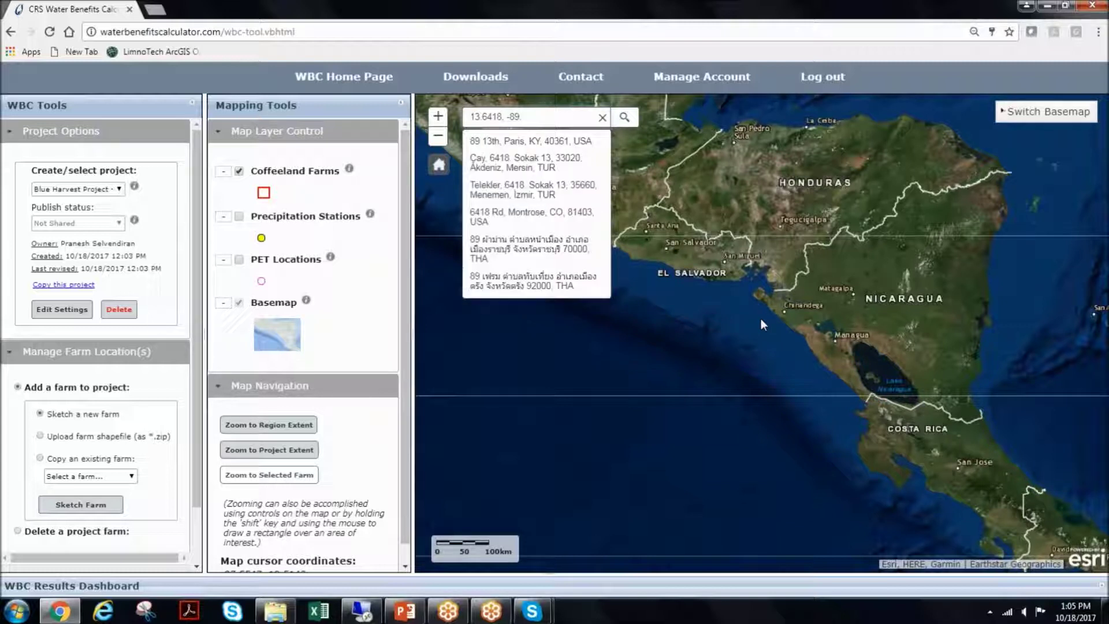
{"action": "type", "text": "40"}
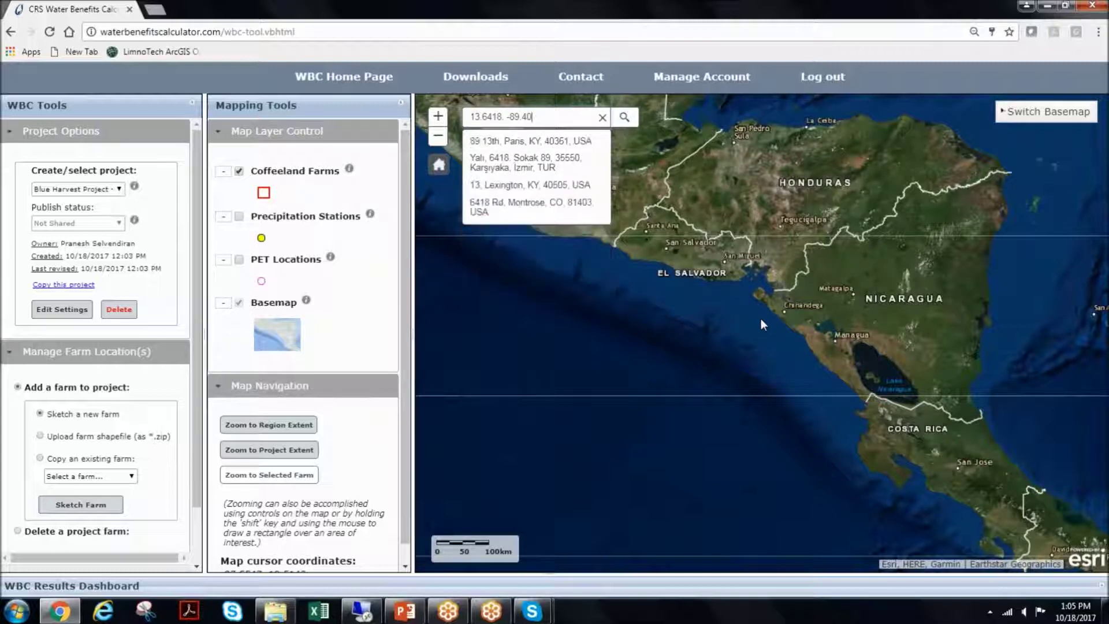
{"action": "type", "text": "67"}
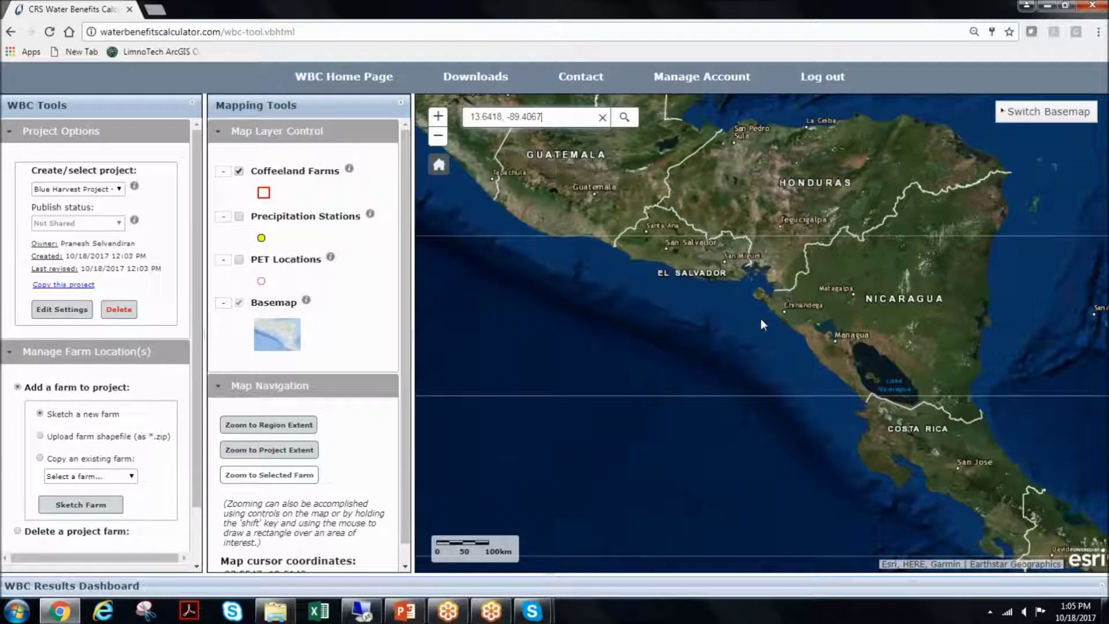
{"action": "key", "text": "Return"}
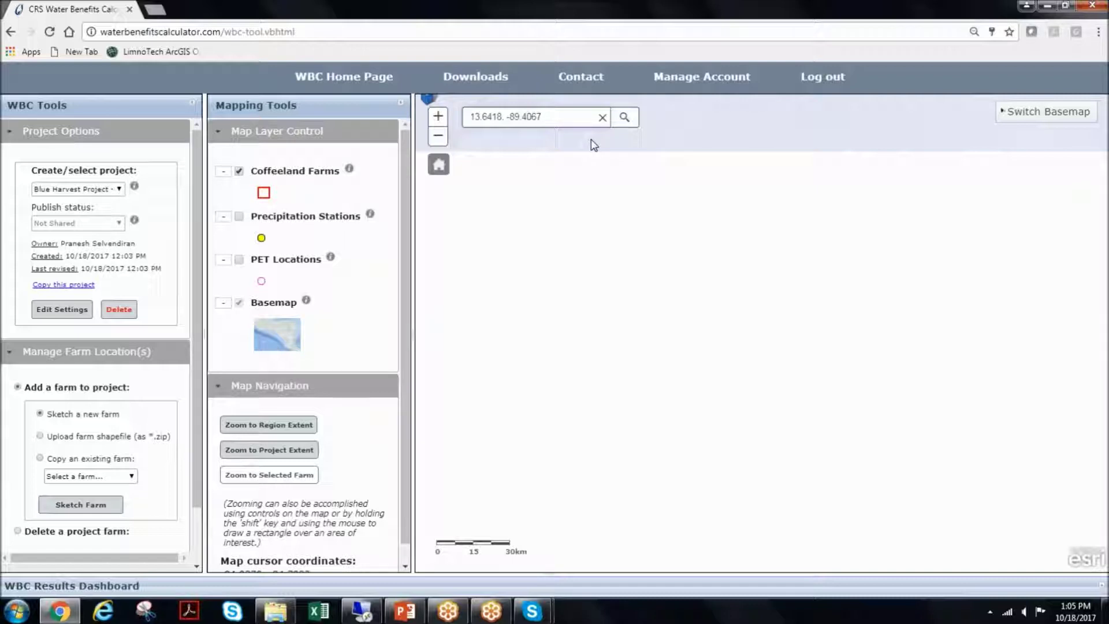
Repeat the coordinate search and bring its location marker into view
{"action": "left_click", "coordinate": [624, 119]}
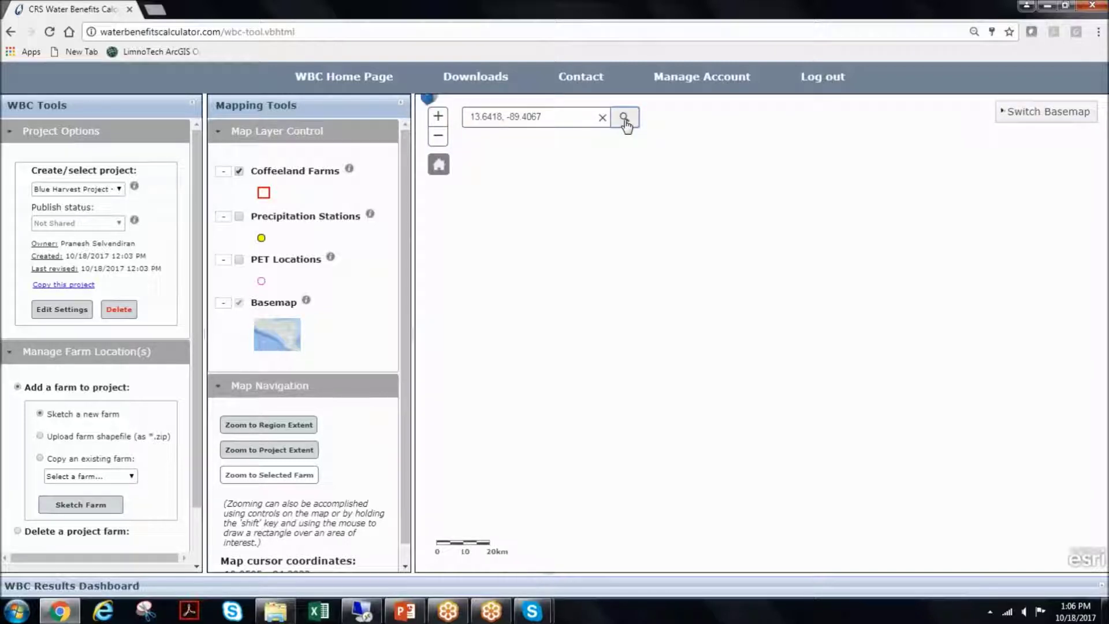
{"action": "mouse_move", "coordinate": [658, 230]}
{"action": "left_mouse_down"}
{"action": "mouse_move", "coordinate": [783, 359]}
{"action": "mouse_move", "coordinate": [911, 460]}
{"action": "left_mouse_up"}
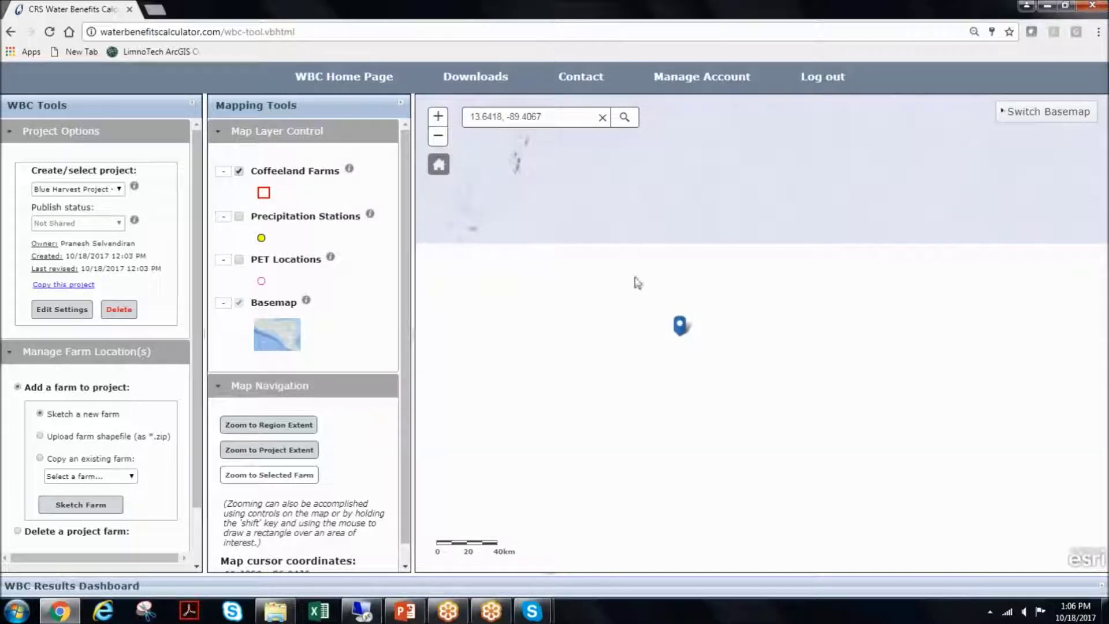
{"action": "left_click", "coordinate": [628, 118]}
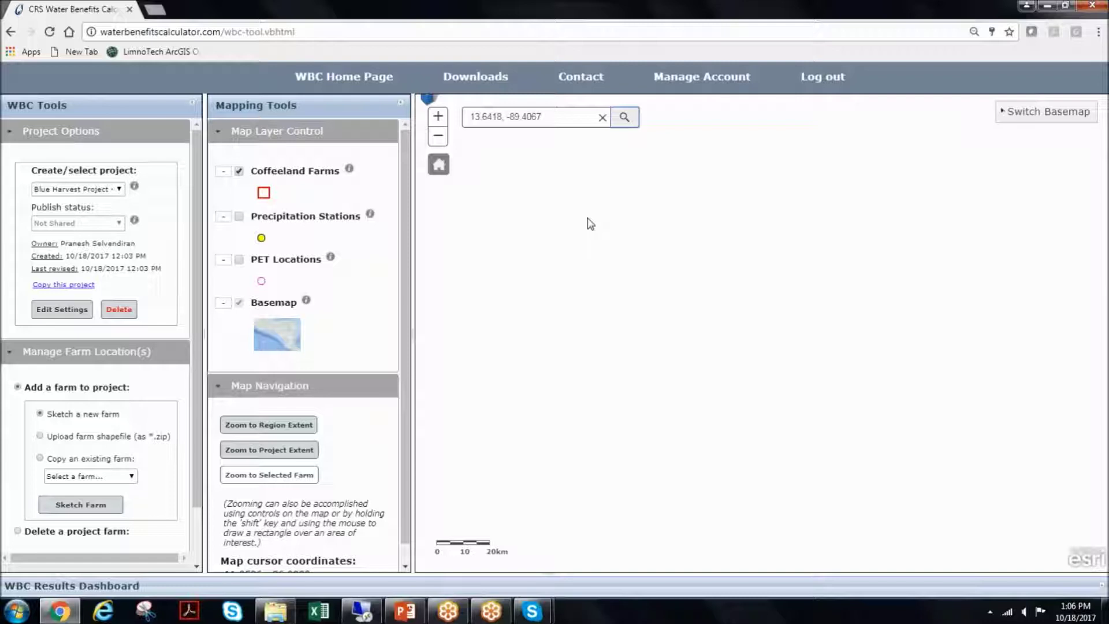
Extend the longitude in the map search to -89.40675 and locate the search marker
{"action": "left_click", "coordinate": [572, 113]}
{"action": "type", "text": "5"}
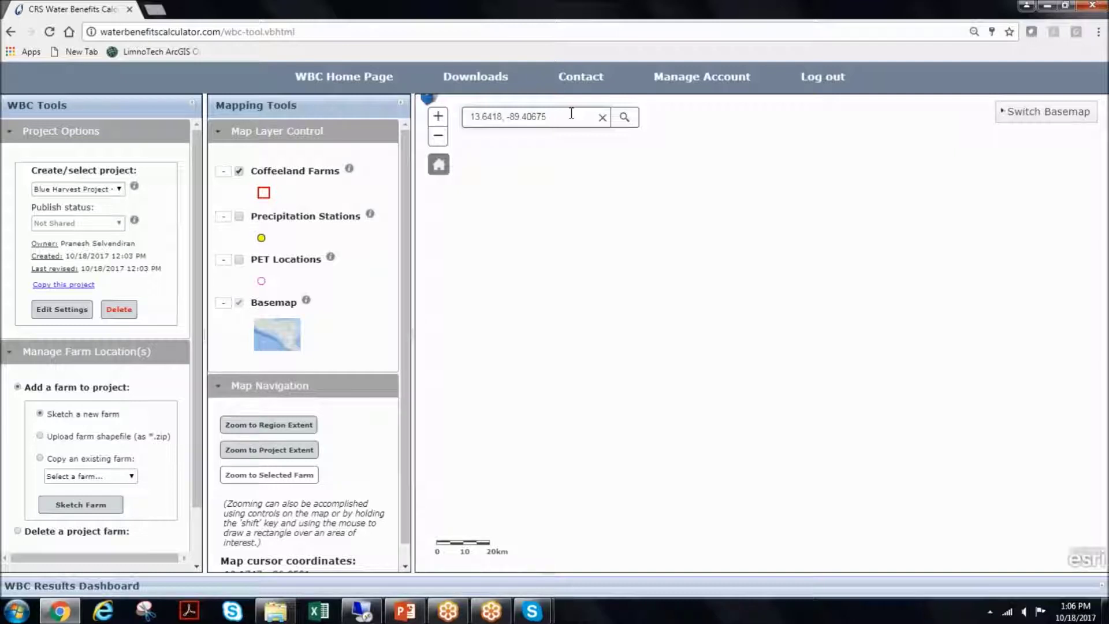
{"action": "left_click", "coordinate": [1098, 33]}
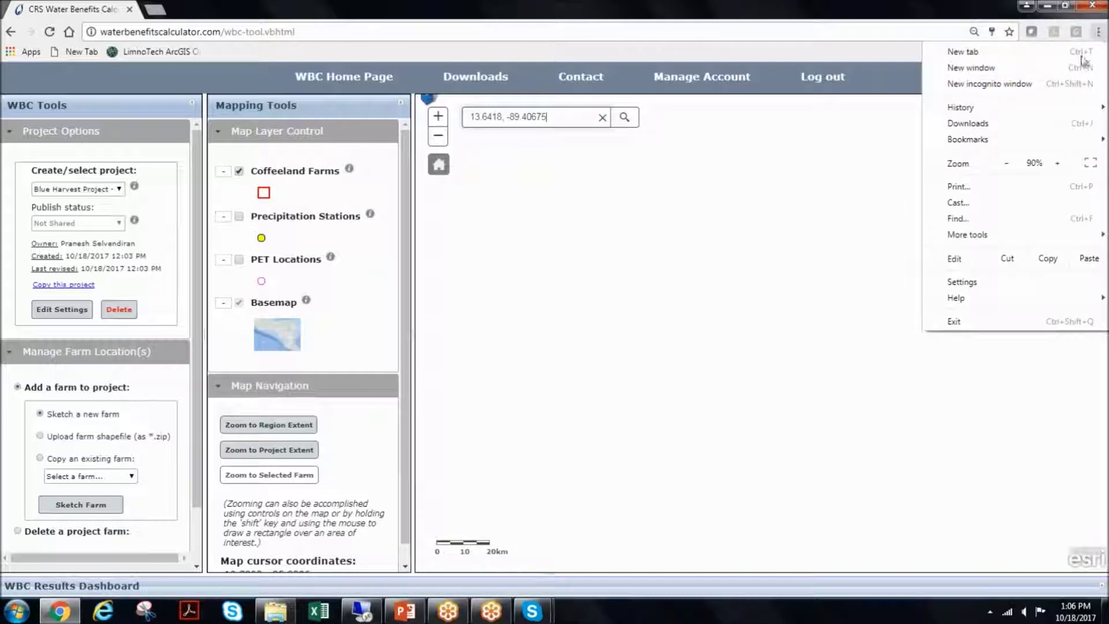
{"action": "left_click", "coordinate": [553, 290]}
{"action": "left_click_drag", "start_coordinate": [544, 251], "coordinate": [778, 477]}
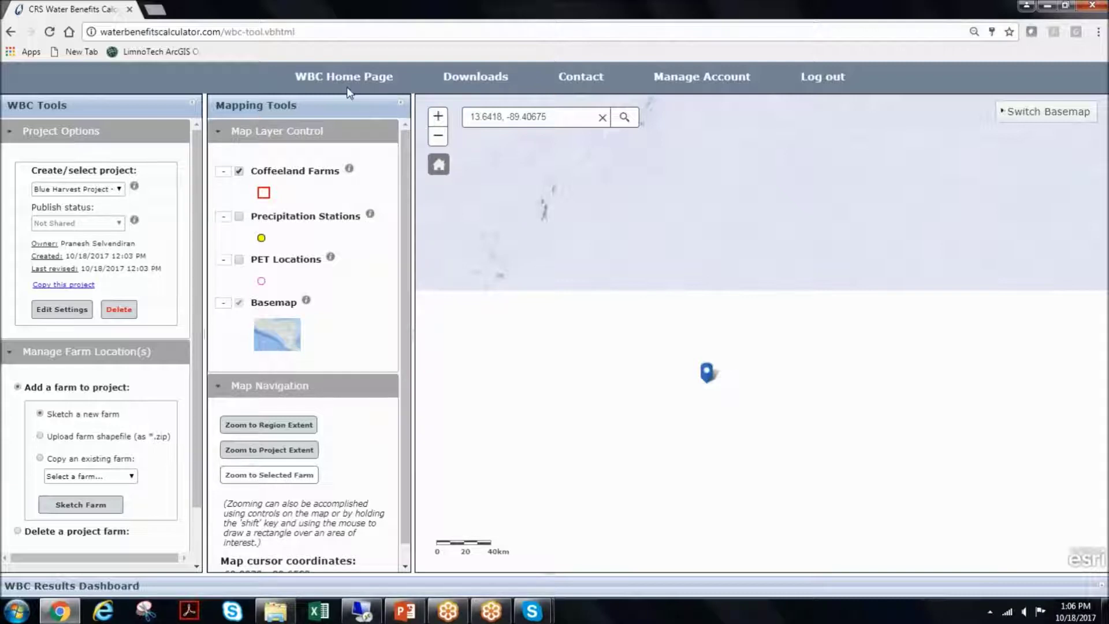
Return the map to its default extent and examine western El Salvador from Ahuachapan and Santa Ana to San Salvador
{"action": "left_click", "coordinate": [439, 168]}
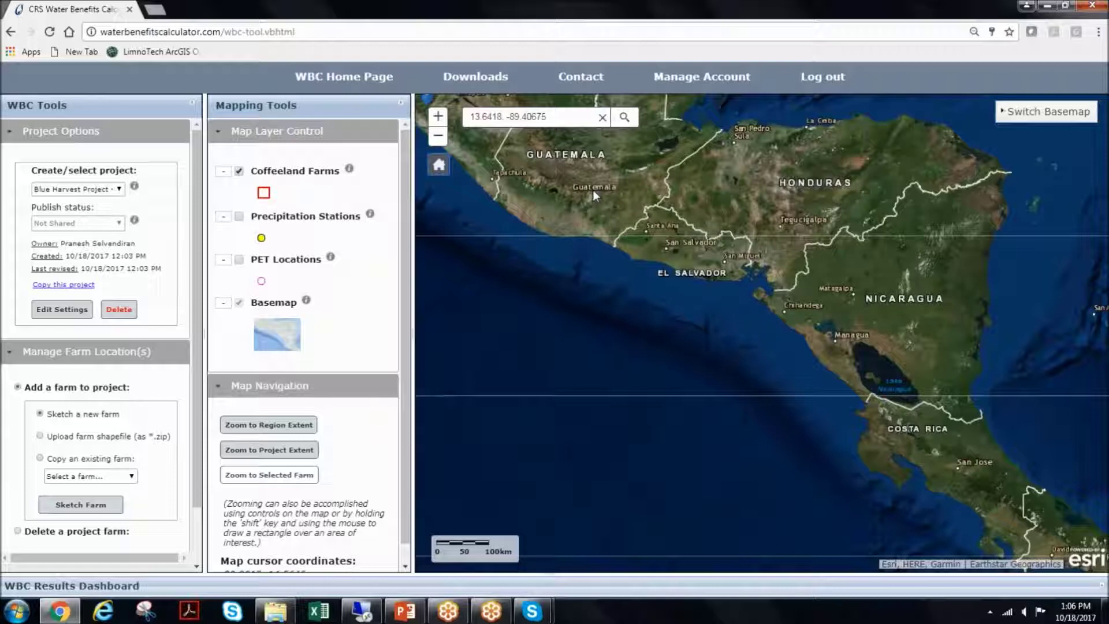
{"action": "mouse_move", "coordinate": [626, 226]}
{"action": "left_mouse_down"}
{"action": "mouse_move", "coordinate": [635, 256]}
{"action": "mouse_move", "coordinate": [669, 288]}
{"action": "left_mouse_up"}
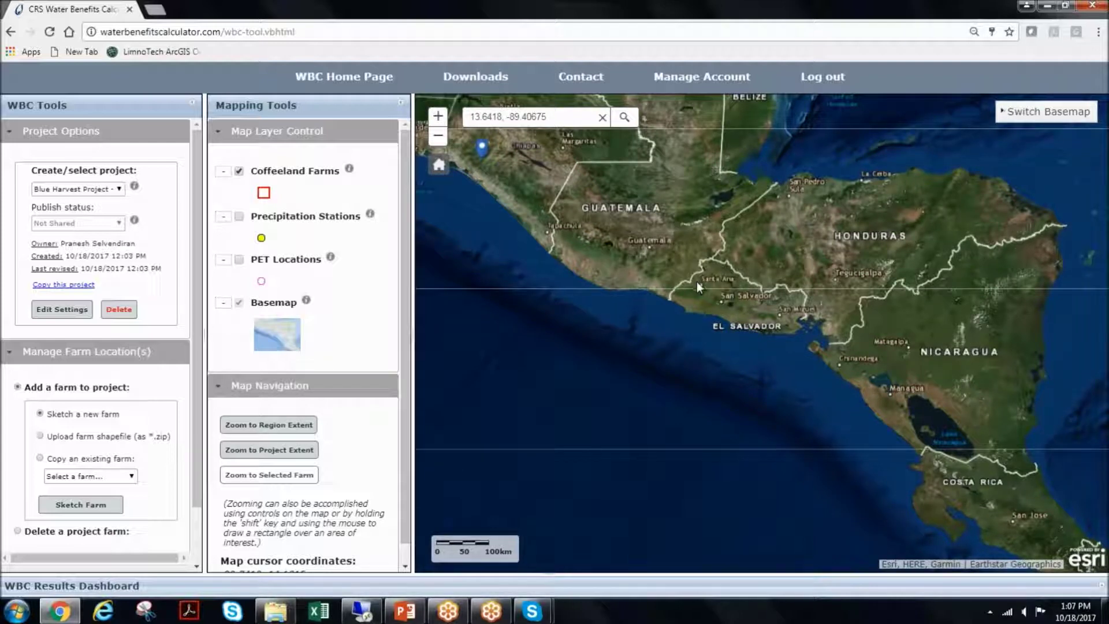
{"action": "left_click_drag", "start_coordinate": [685, 273], "coordinate": [772, 342]}
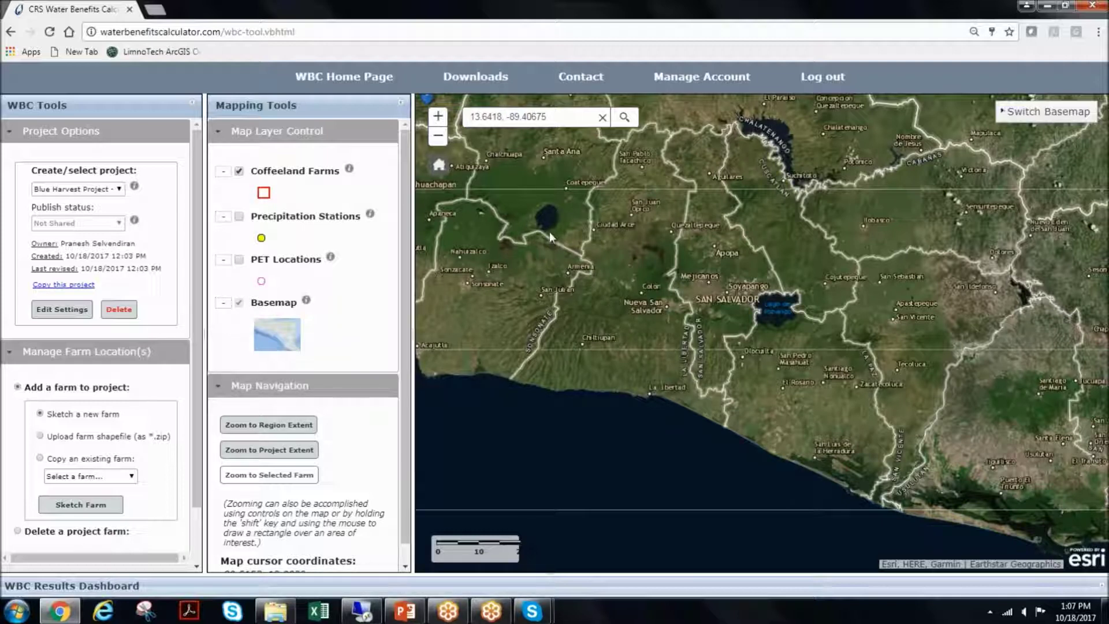
{"action": "left_click_drag", "start_coordinate": [608, 294], "coordinate": [706, 412]}
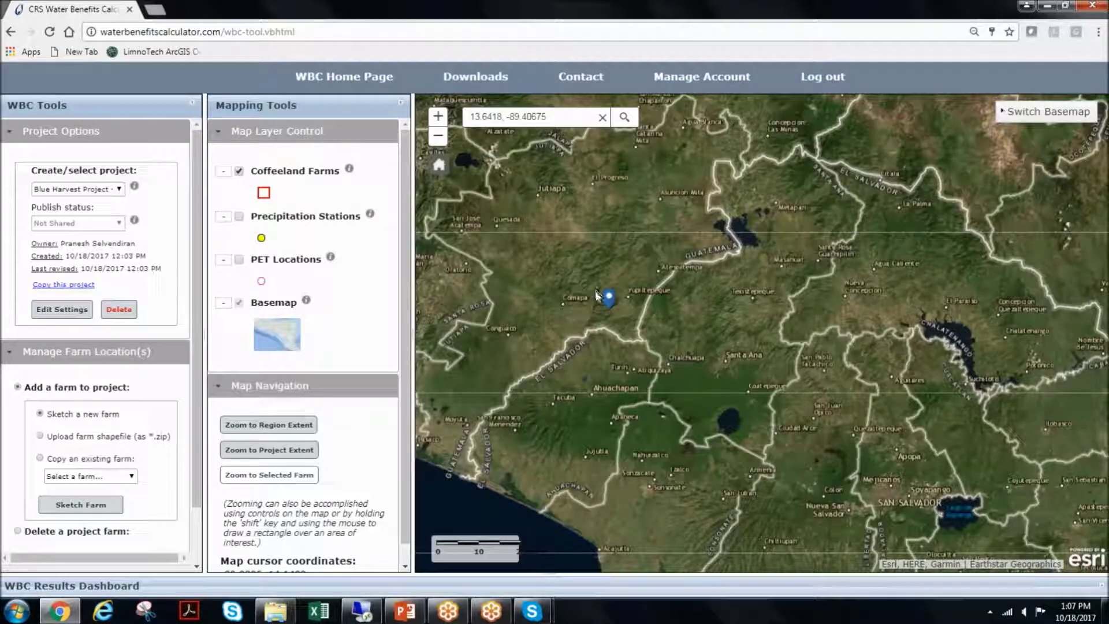
{"action": "scroll", "coordinate": [595, 291], "scroll_direction": "up", "scroll_amount": 1}
{"action": "scroll", "coordinate": [764, 353], "scroll_direction": "up", "scroll_amount": 2}
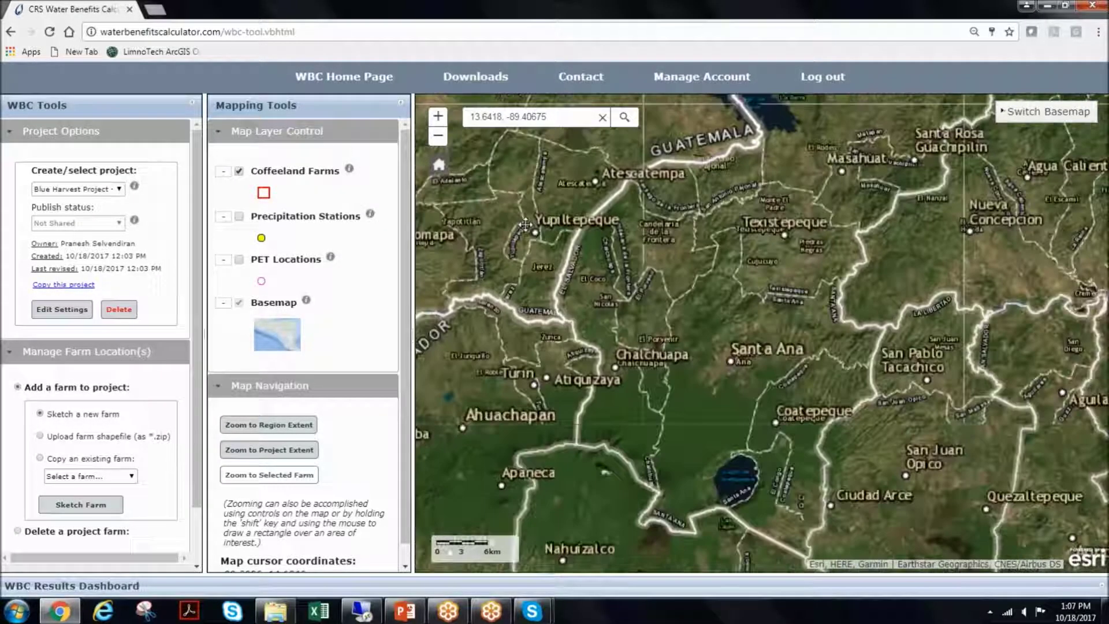
{"action": "scroll", "coordinate": [723, 387], "scroll_direction": "down", "scroll_amount": 1}
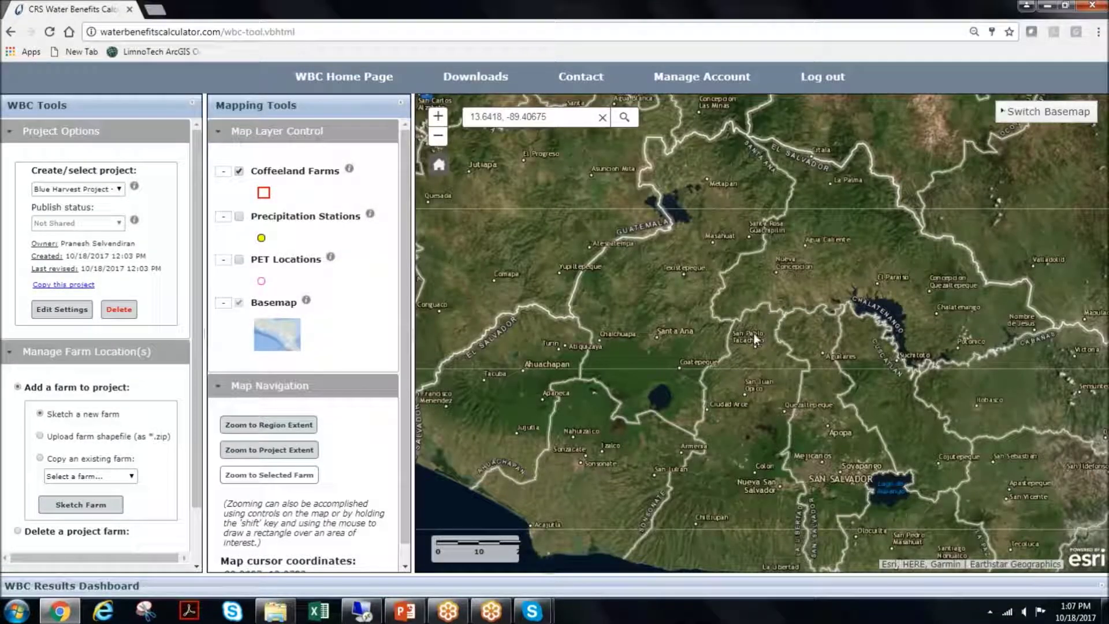
{"action": "scroll", "coordinate": [753, 332], "scroll_direction": "up", "scroll_amount": 3}
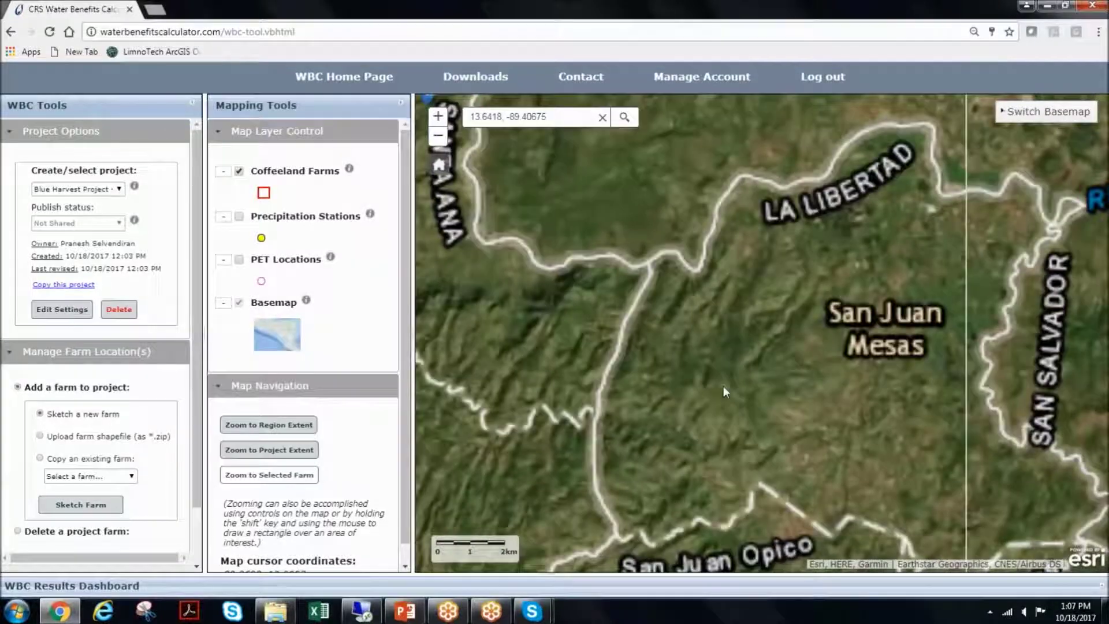
{"action": "scroll", "coordinate": [754, 357], "scroll_direction": "up", "scroll_amount": 1}
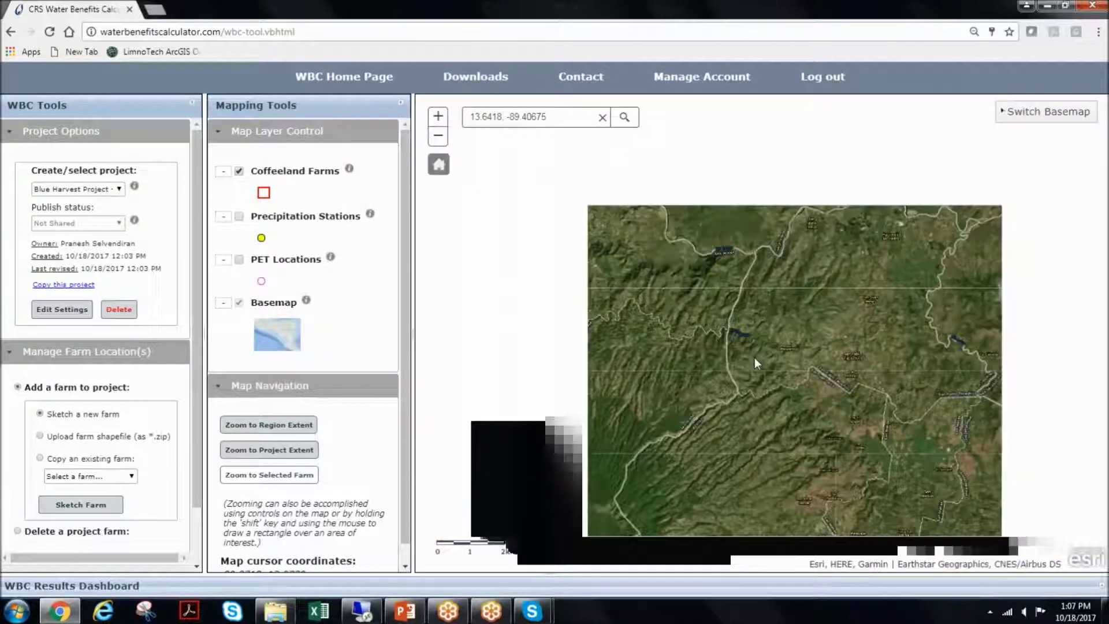
{"action": "scroll", "coordinate": [728, 375], "scroll_direction": "down", "scroll_amount": 1}
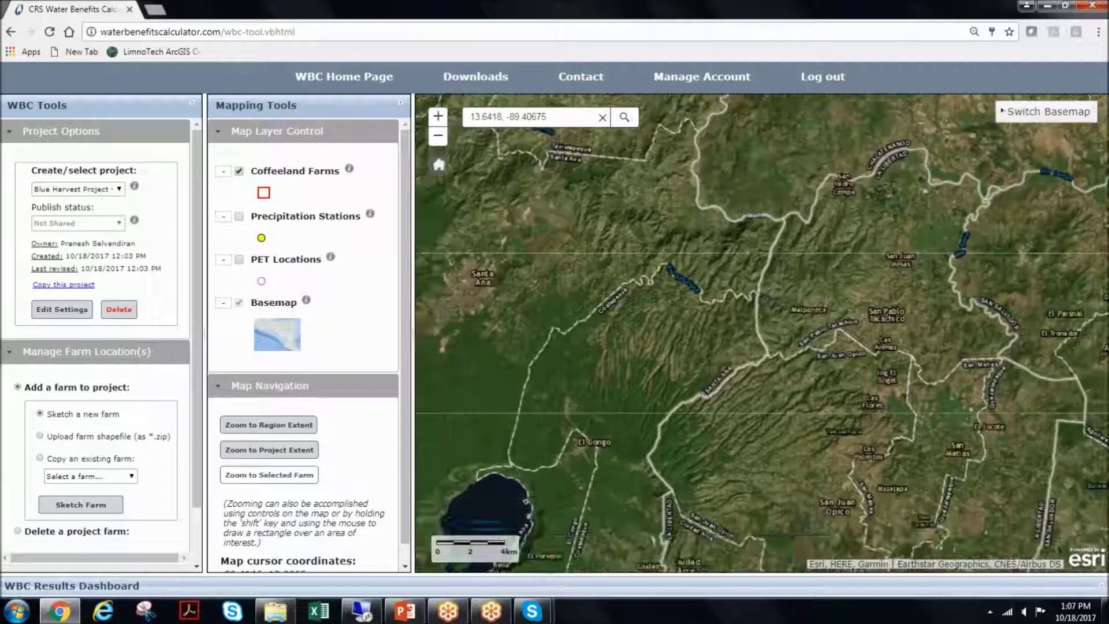
{"action": "scroll", "coordinate": [751, 372], "scroll_direction": "down", "scroll_amount": 1}
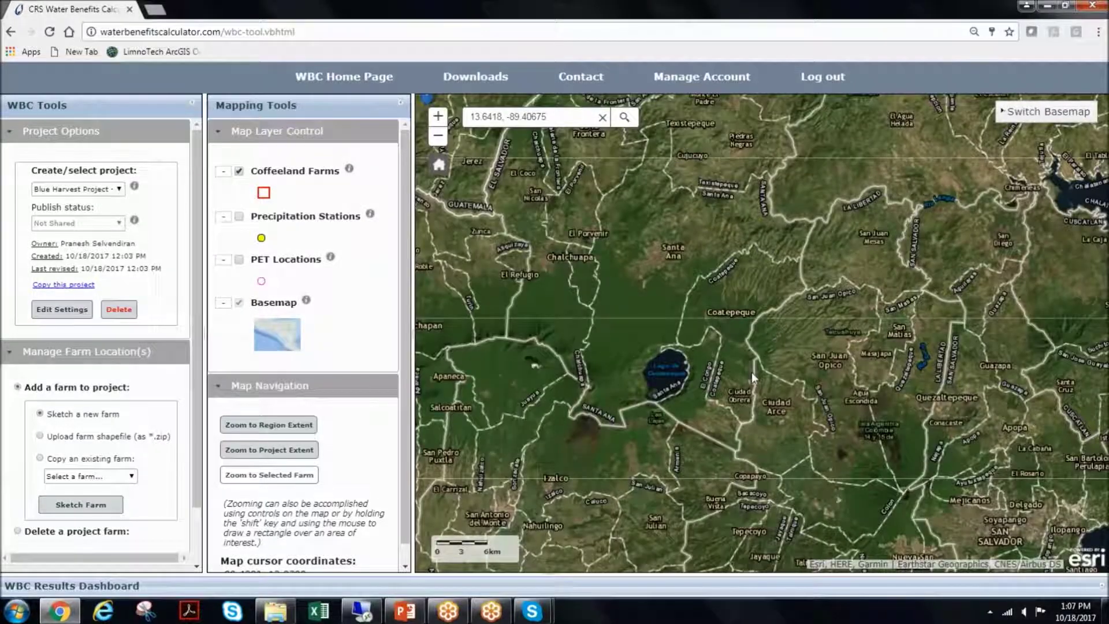
{"action": "scroll", "coordinate": [752, 375], "scroll_direction": "down", "scroll_amount": 1}
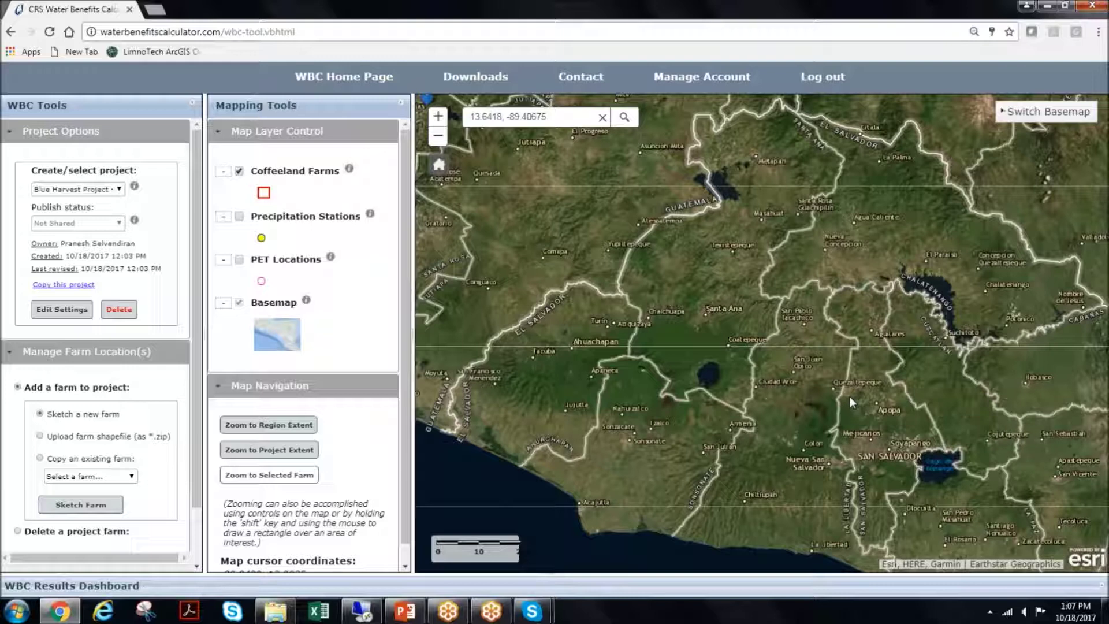
{"action": "left_click_drag", "start_coordinate": [845, 396], "coordinate": [677, 378]}
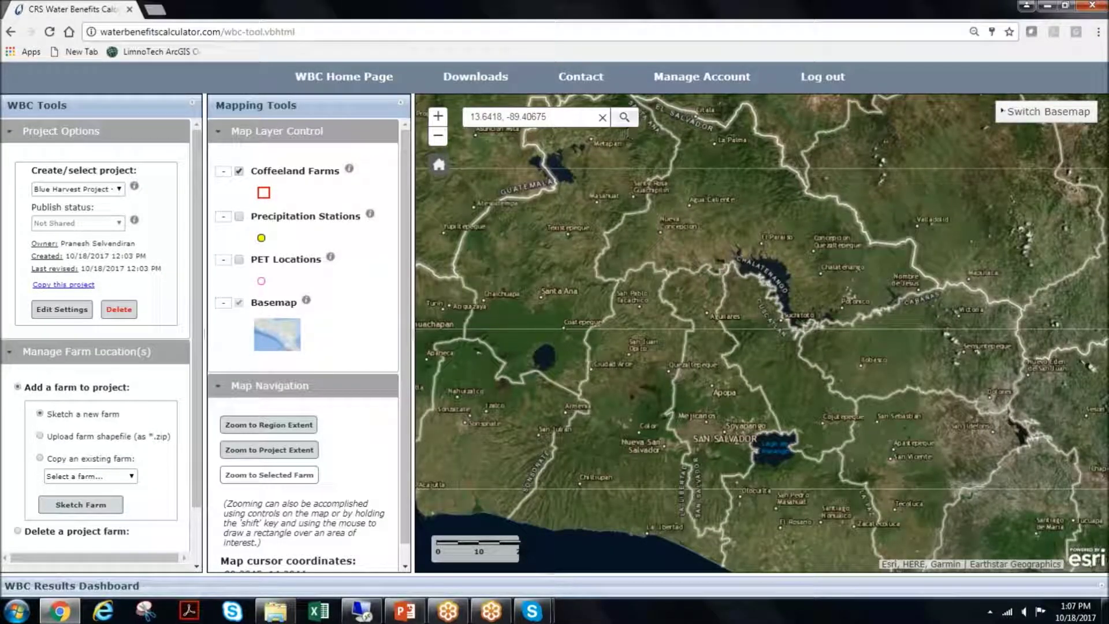
Search the map for 13.6418, -89.40675, and return from the default extent to a closer view of western El Salvador
{"action": "left_click", "coordinate": [624, 118]}
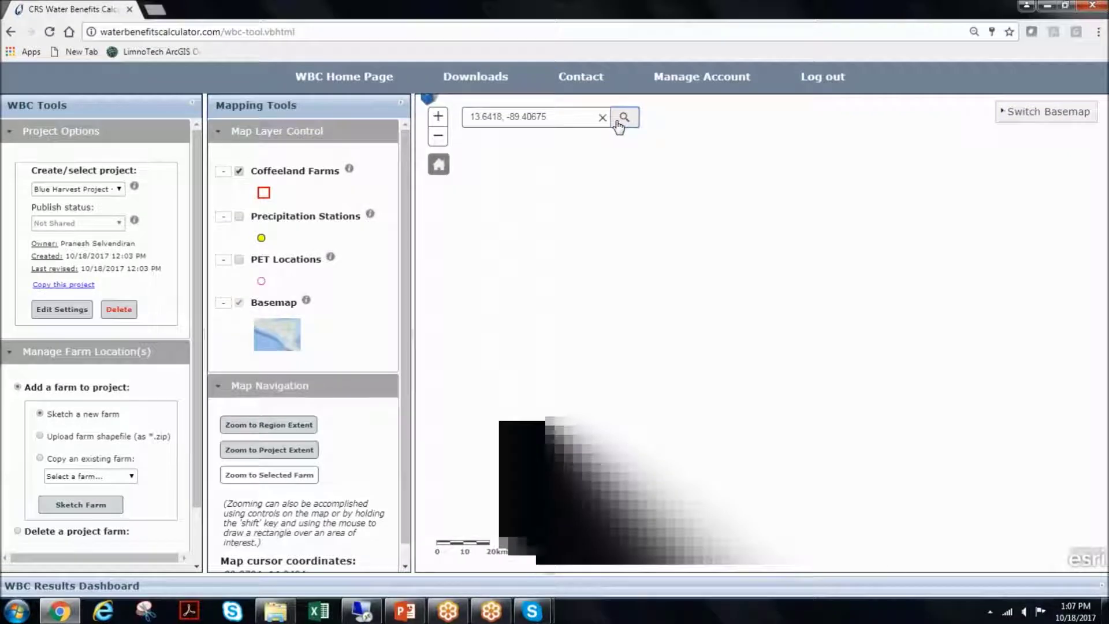
{"action": "left_click", "coordinate": [438, 165]}
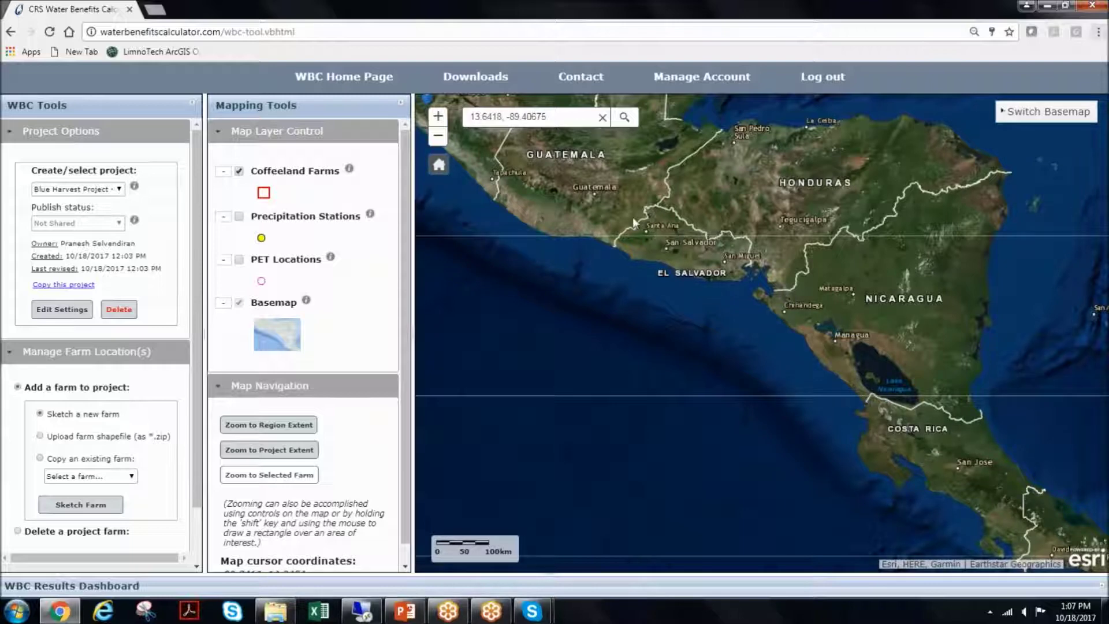
{"action": "left_click_drag", "start_coordinate": [643, 225], "coordinate": [732, 290]}
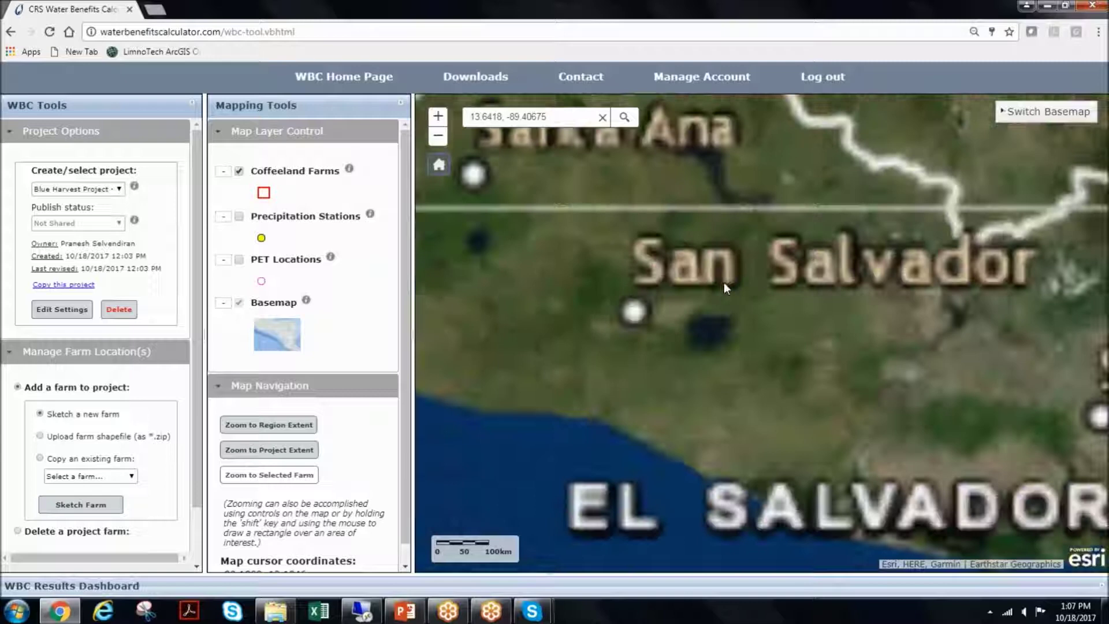
{"action": "left_click_drag", "start_coordinate": [726, 242], "coordinate": [860, 403]}
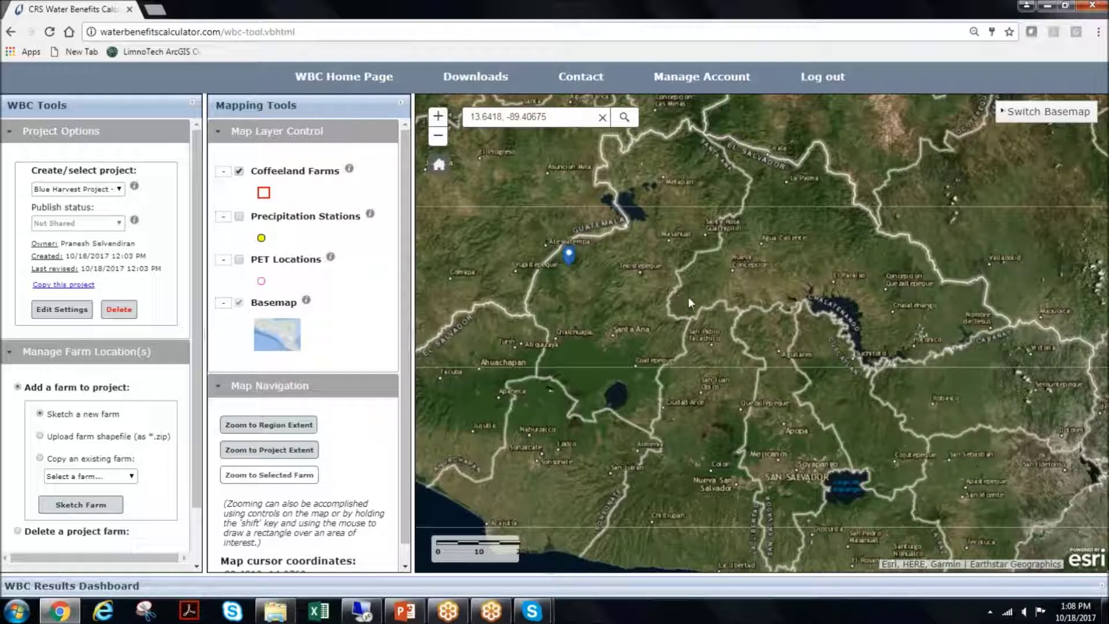
Examine the farmland along the river northwest of Malpaneca for the farm site, and return the map to its default extent
{"action": "left_click_drag", "start_coordinate": [660, 283], "coordinate": [793, 390]}
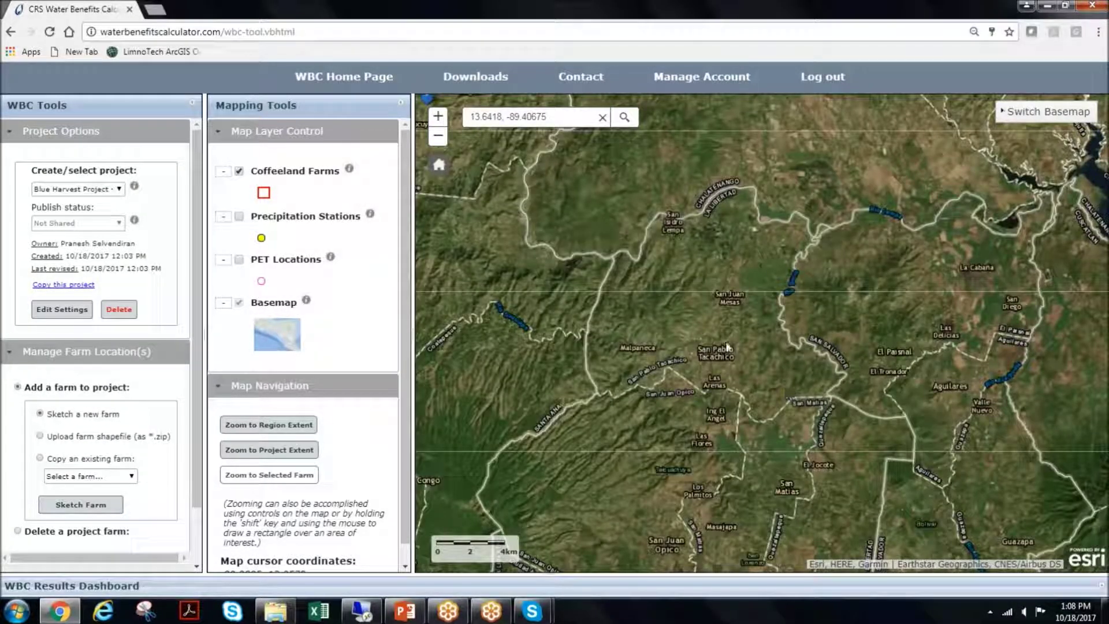
{"action": "scroll", "coordinate": [589, 330], "scroll_direction": "up", "scroll_amount": 2}
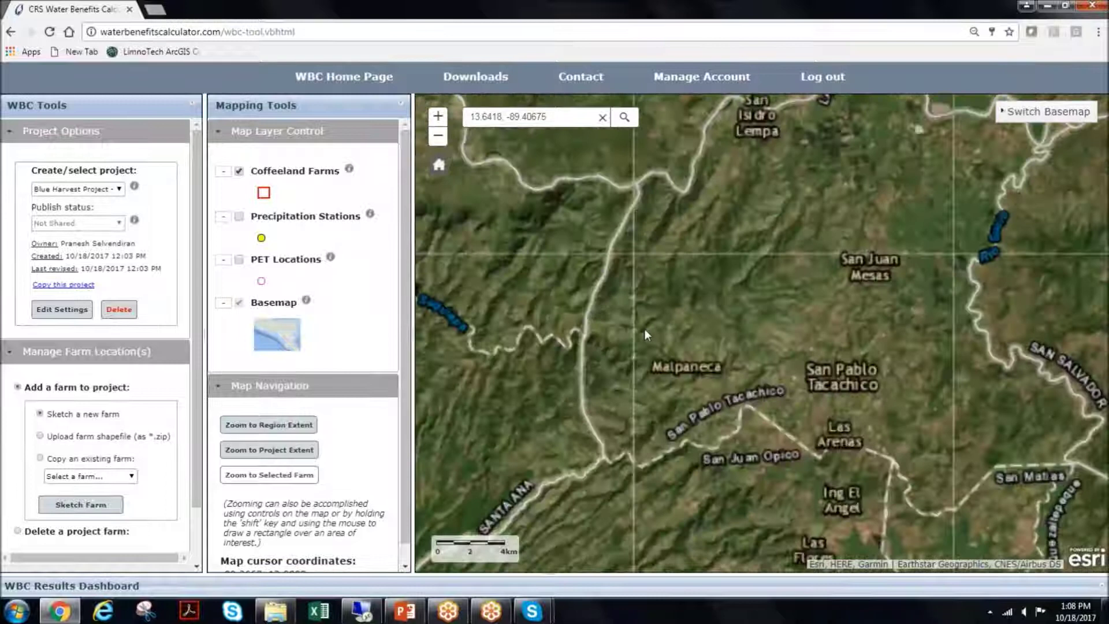
{"action": "scroll", "coordinate": [652, 330], "scroll_direction": "up", "scroll_amount": 4}
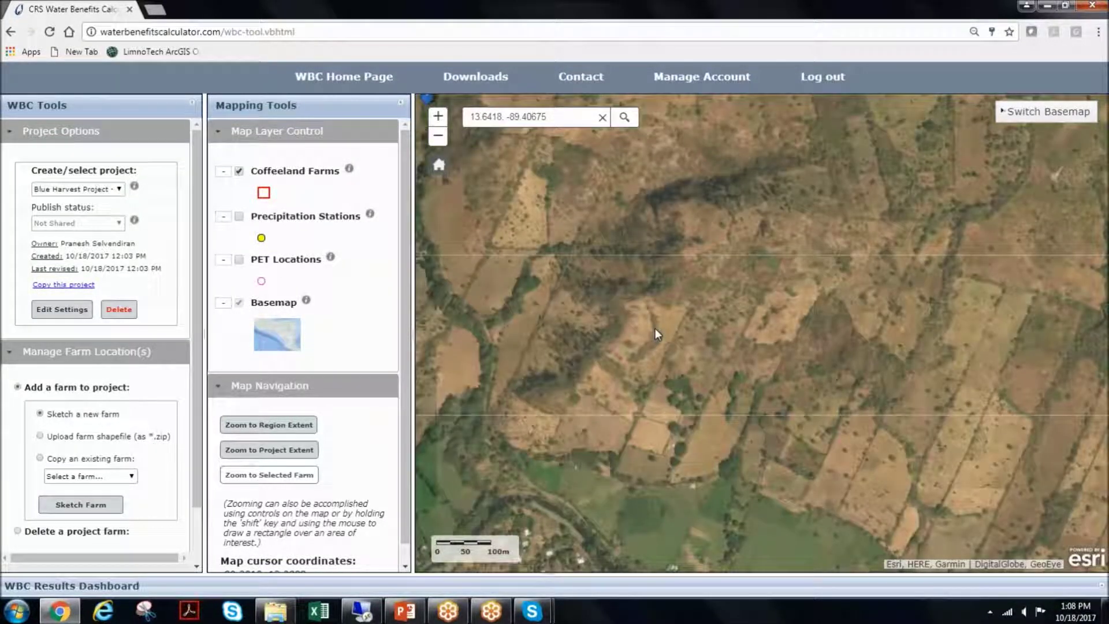
{"action": "left_click_drag", "start_coordinate": [655, 328], "coordinate": [737, 393]}
{"action": "scroll", "coordinate": [664, 379], "scroll_direction": "down", "scroll_amount": 1}
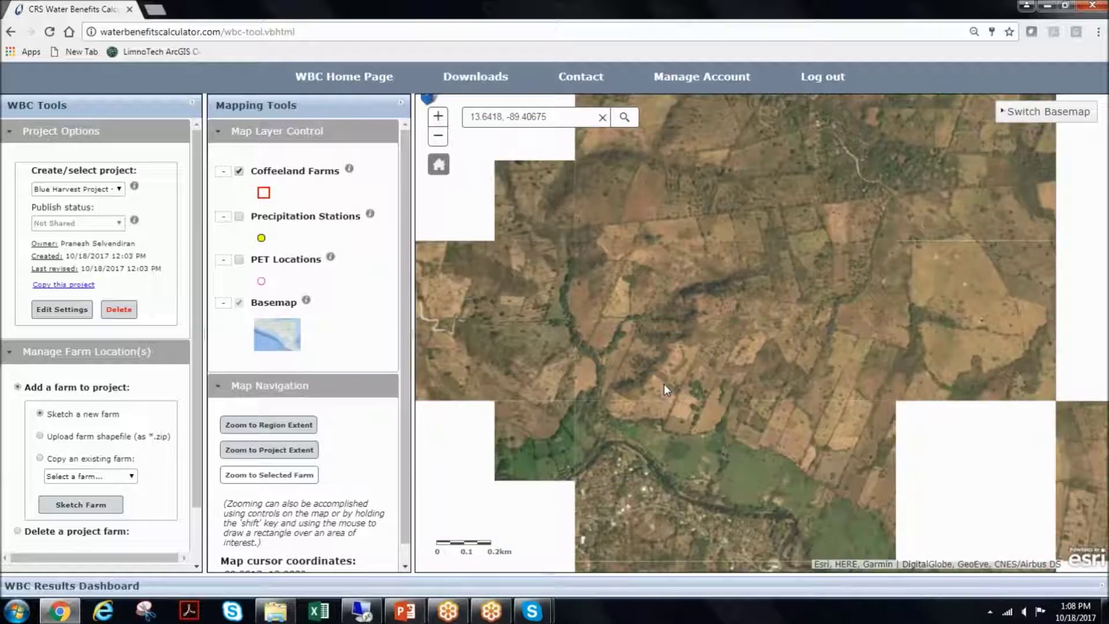
{"action": "scroll", "coordinate": [664, 383], "scroll_direction": "down", "scroll_amount": 1}
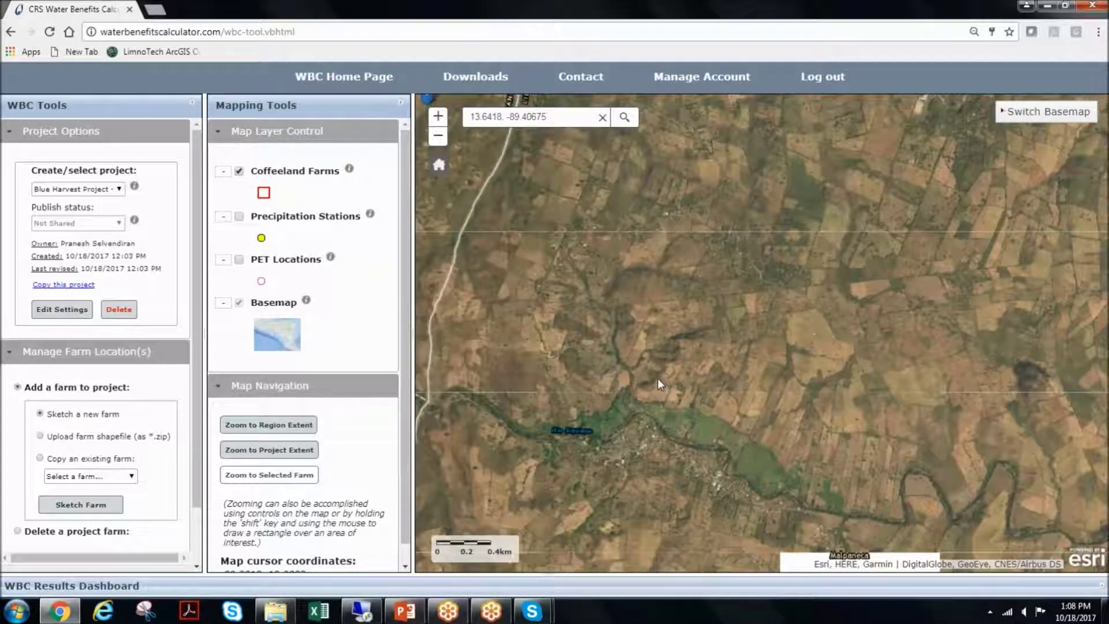
{"action": "left_click", "coordinate": [439, 164]}
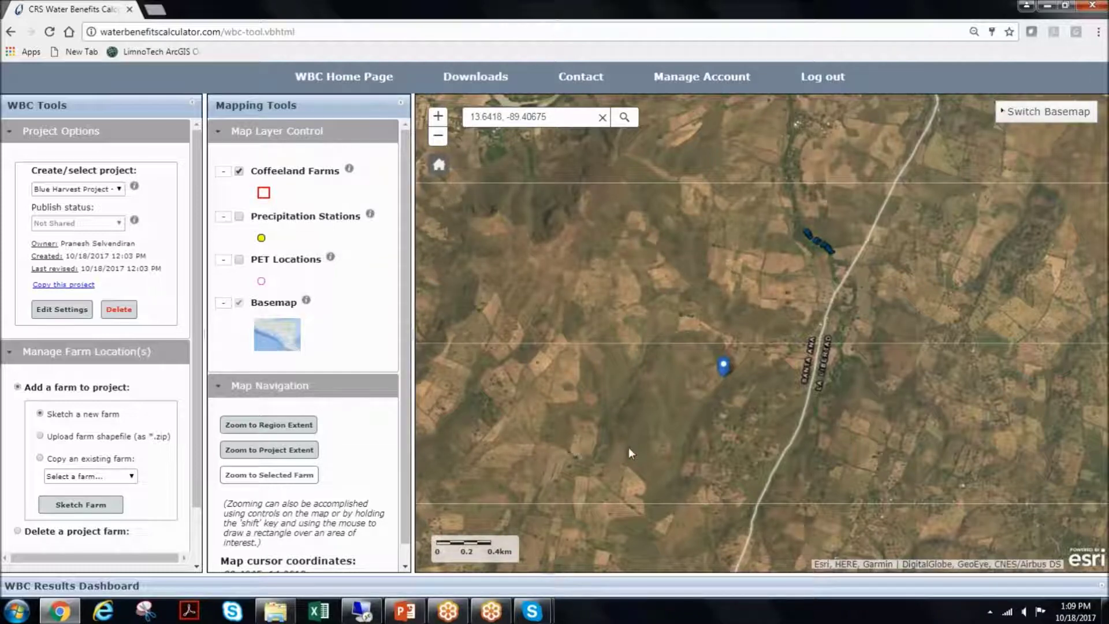
Survey the map from the Santa Ana–La Libertad border area to the wider region around Ahuachapan, Santa Ana and San Salvador
{"action": "scroll", "coordinate": [634, 447], "scroll_direction": "down", "scroll_amount": 1}
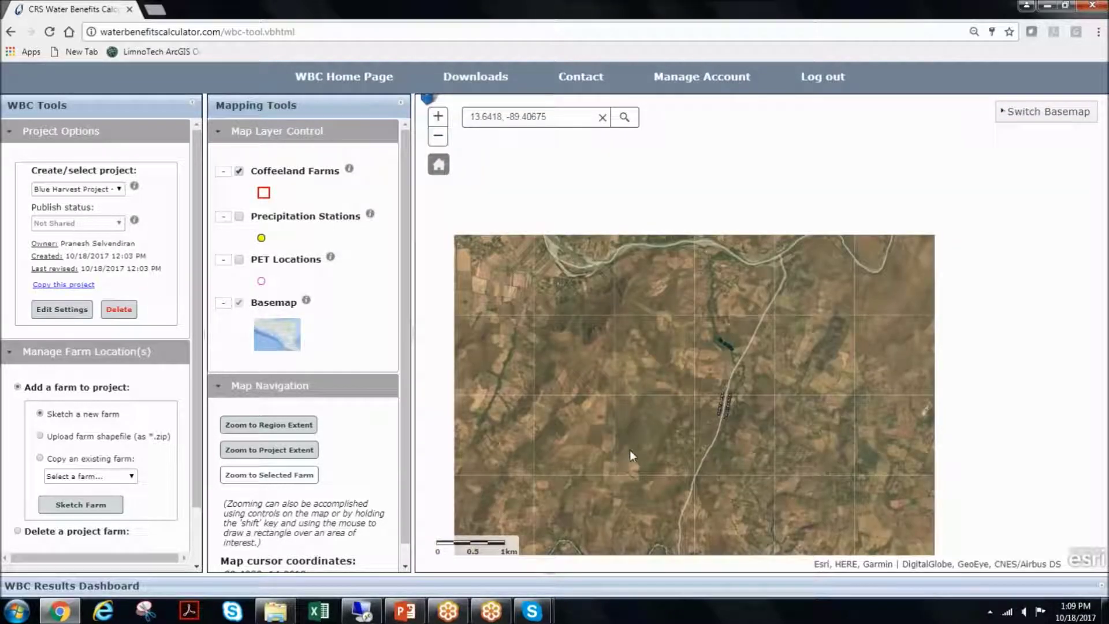
{"action": "scroll", "coordinate": [631, 449], "scroll_direction": "down", "scroll_amount": 2}
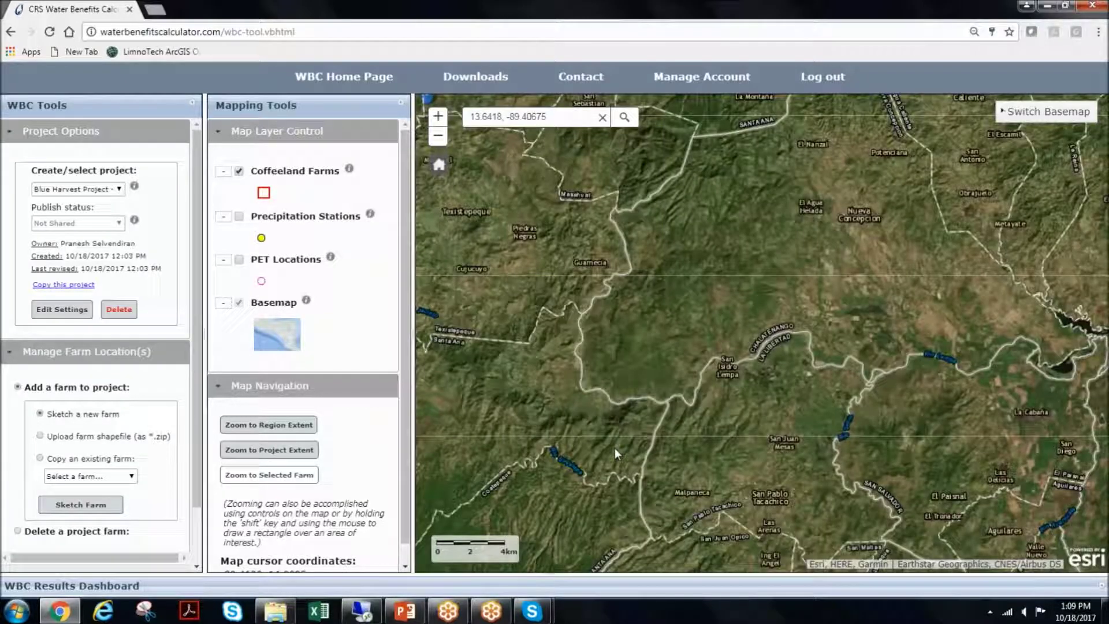
{"action": "left_click_drag", "start_coordinate": [577, 554], "coordinate": [594, 387]}
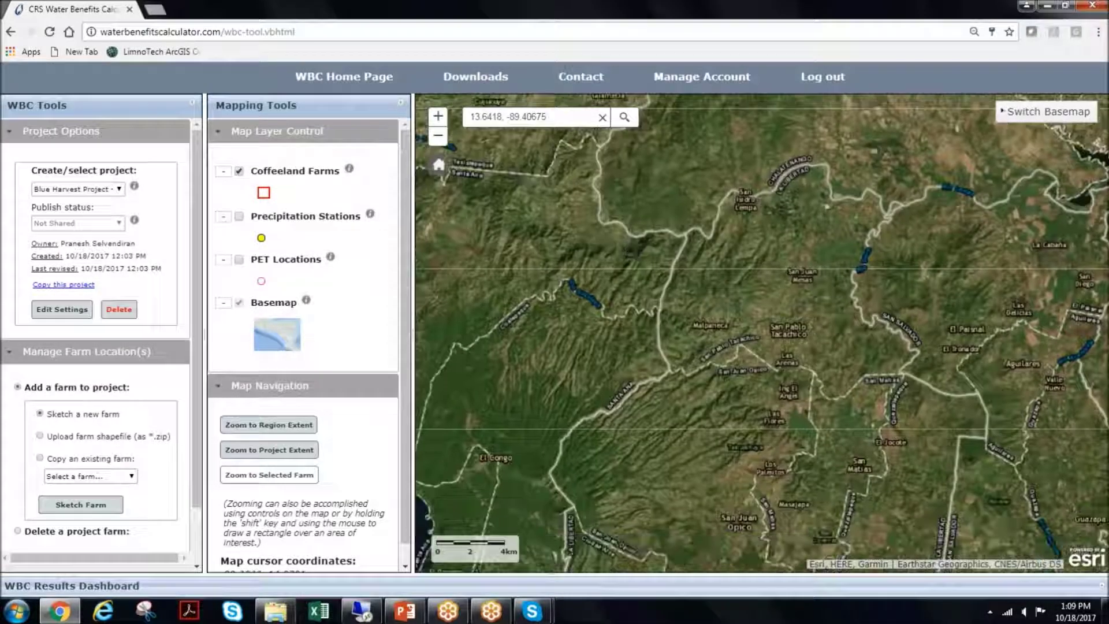
{"action": "scroll", "coordinate": [595, 387], "scroll_direction": "down", "scroll_amount": 1}
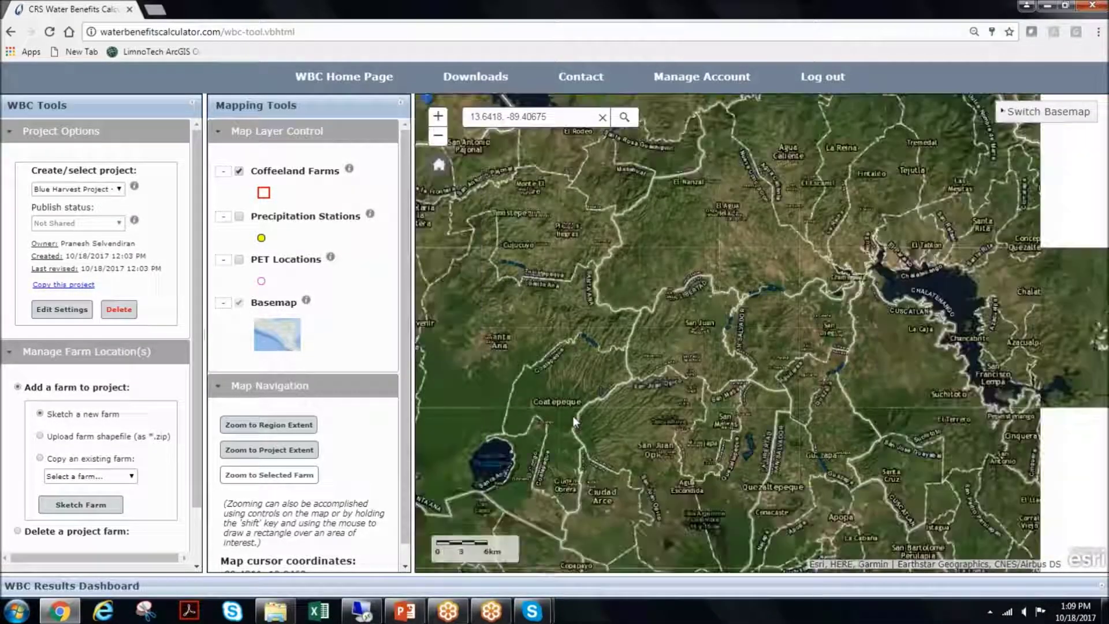
{"action": "scroll", "coordinate": [720, 399], "scroll_direction": "down", "scroll_amount": 2}
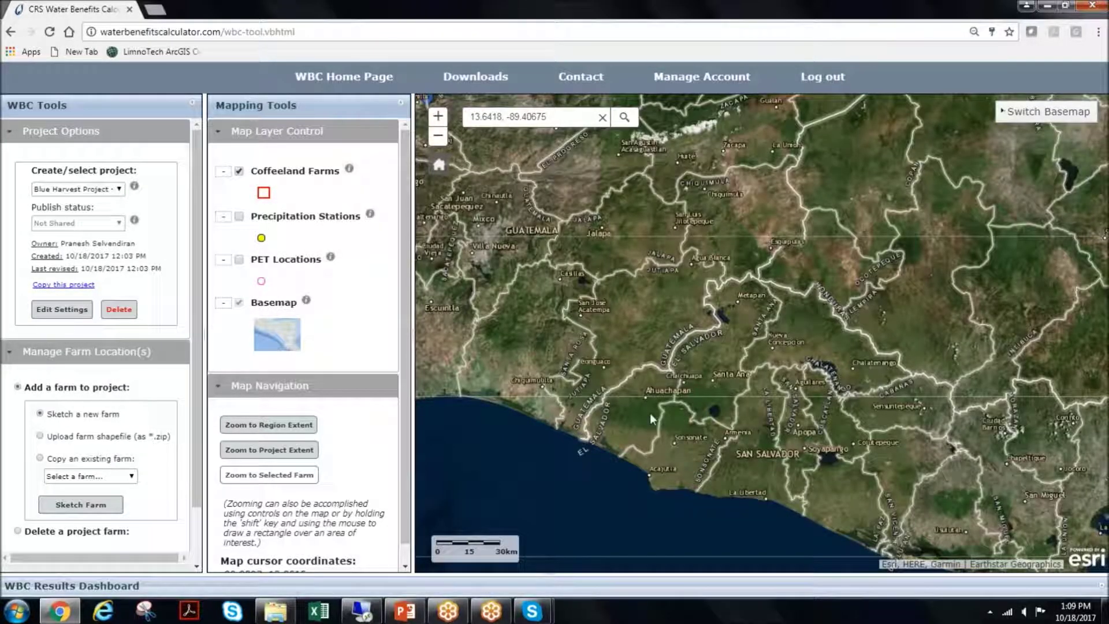
{"action": "scroll", "coordinate": [662, 422], "scroll_direction": "down", "scroll_amount": 1}
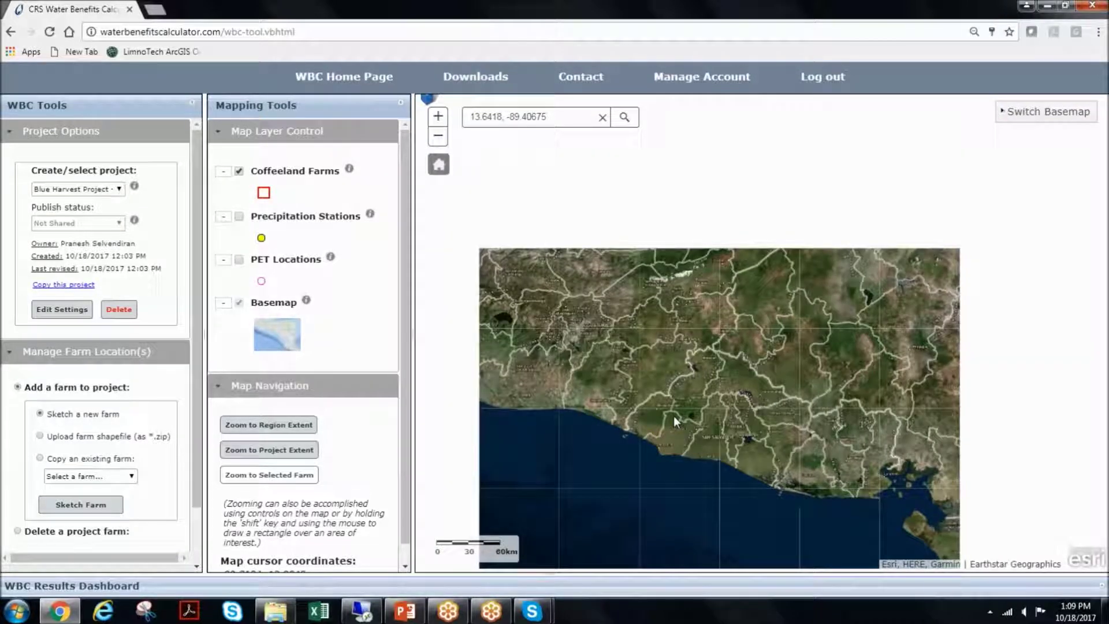
{"action": "scroll", "coordinate": [681, 407], "scroll_direction": "up", "scroll_amount": 1}
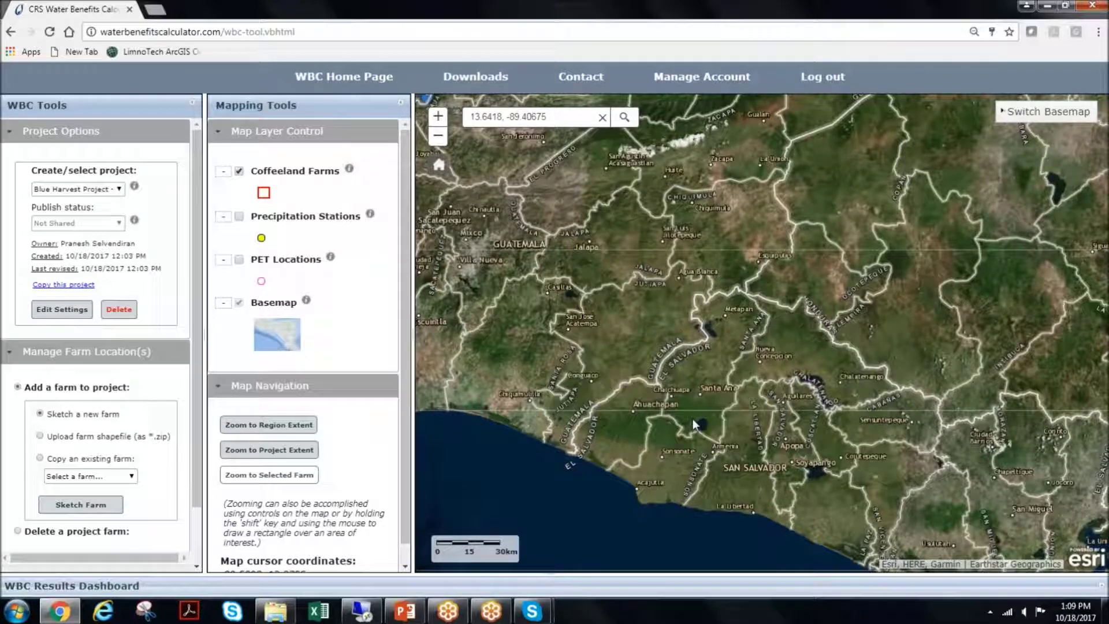
Locate open farmland near San Antonio Pajonal and Rio Agua Fria, northwest of Texistepeque, as the site for the farm
{"action": "mouse_move", "coordinate": [692, 351]}
{"action": "left_mouse_down"}
{"action": "mouse_move", "coordinate": [795, 471]}
{"action": "mouse_move", "coordinate": [933, 507]}
{"action": "mouse_move", "coordinate": [927, 496]}
{"action": "left_mouse_up"}
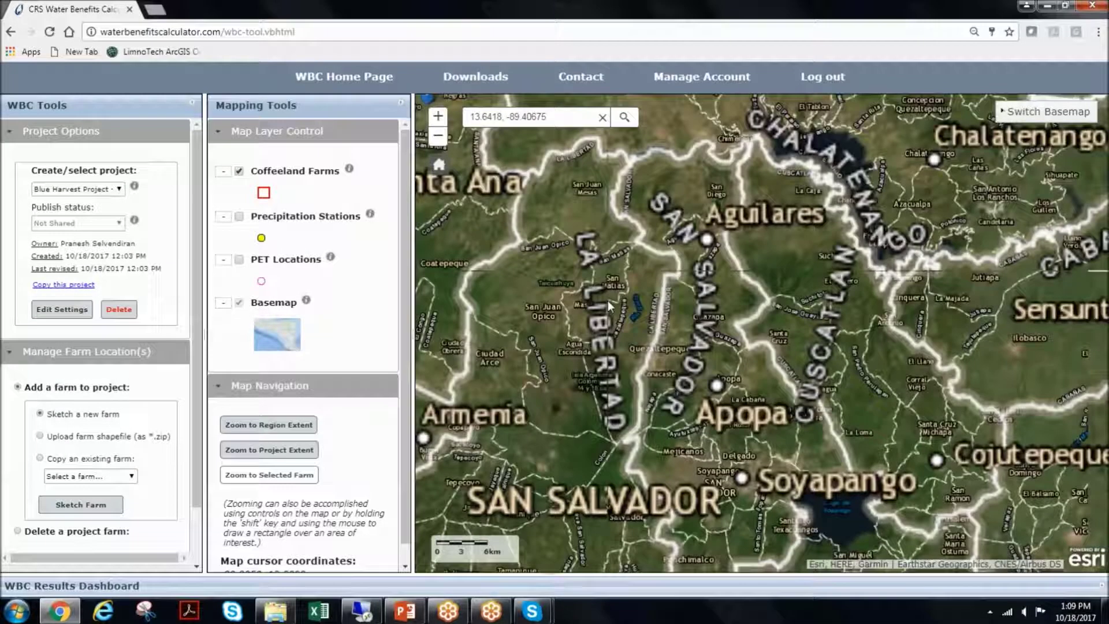
{"action": "left_click_drag", "start_coordinate": [569, 279], "coordinate": [680, 368]}
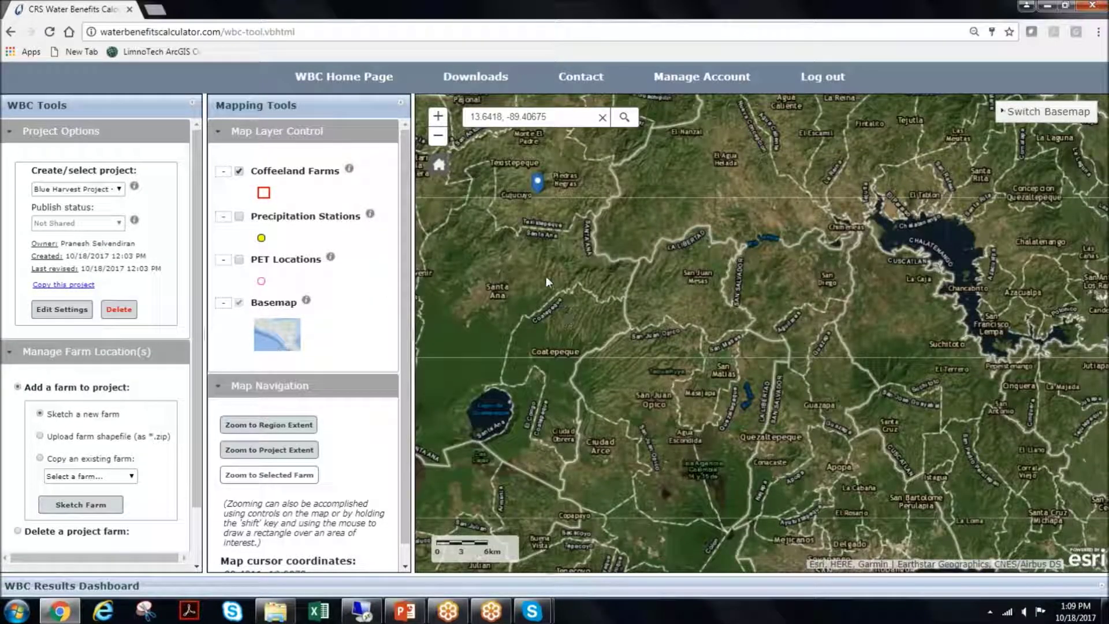
{"action": "scroll", "coordinate": [528, 188], "scroll_direction": "up", "scroll_amount": 1}
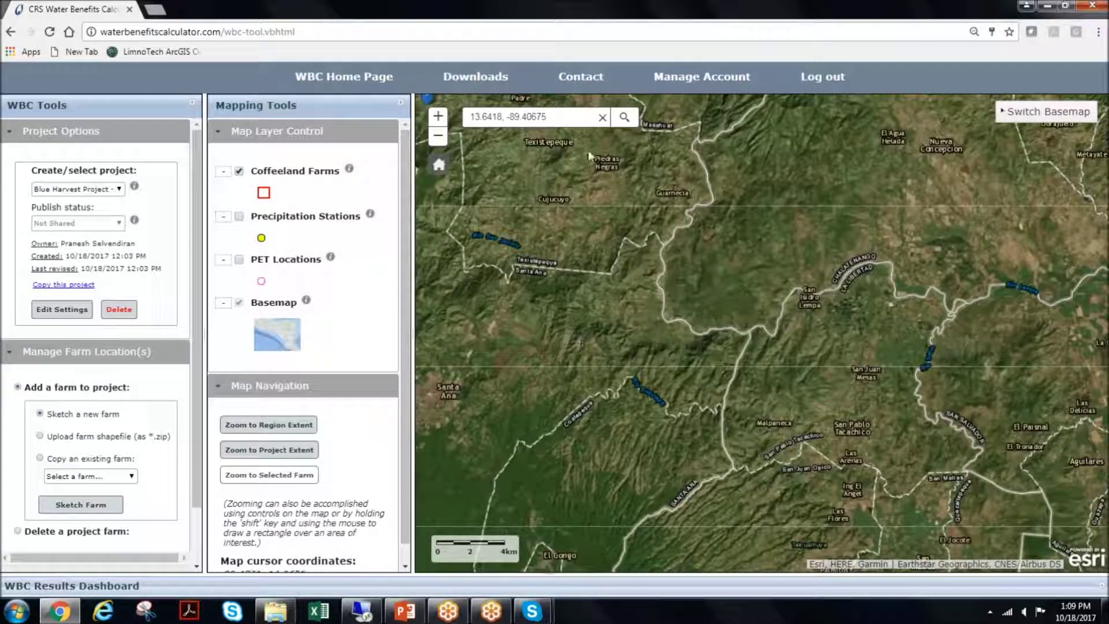
{"action": "left_click_drag", "start_coordinate": [523, 186], "coordinate": [715, 385]}
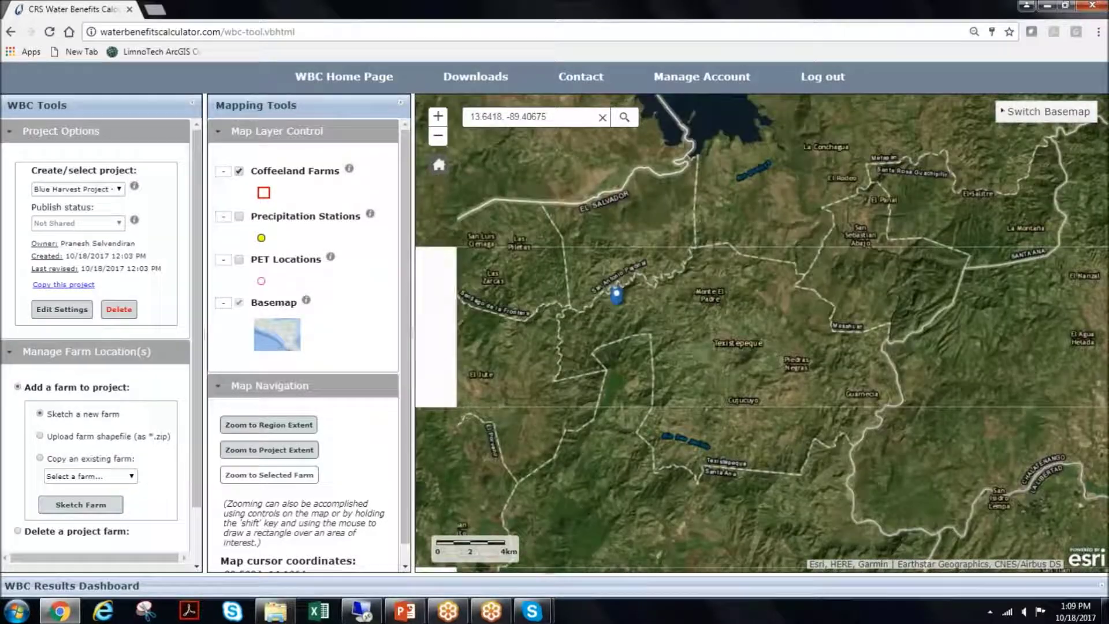
{"action": "scroll", "coordinate": [598, 289], "scroll_direction": "up", "scroll_amount": 1}
{"action": "scroll", "coordinate": [623, 297], "scroll_direction": "up", "scroll_amount": 3}
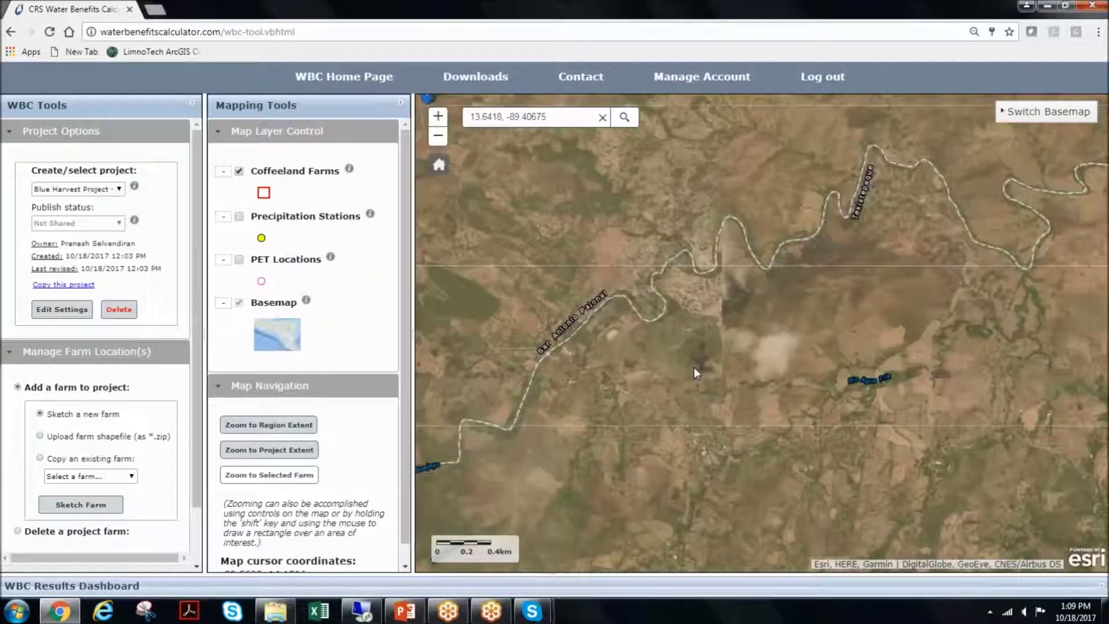
{"action": "left_click_drag", "start_coordinate": [752, 411], "coordinate": [712, 287]}
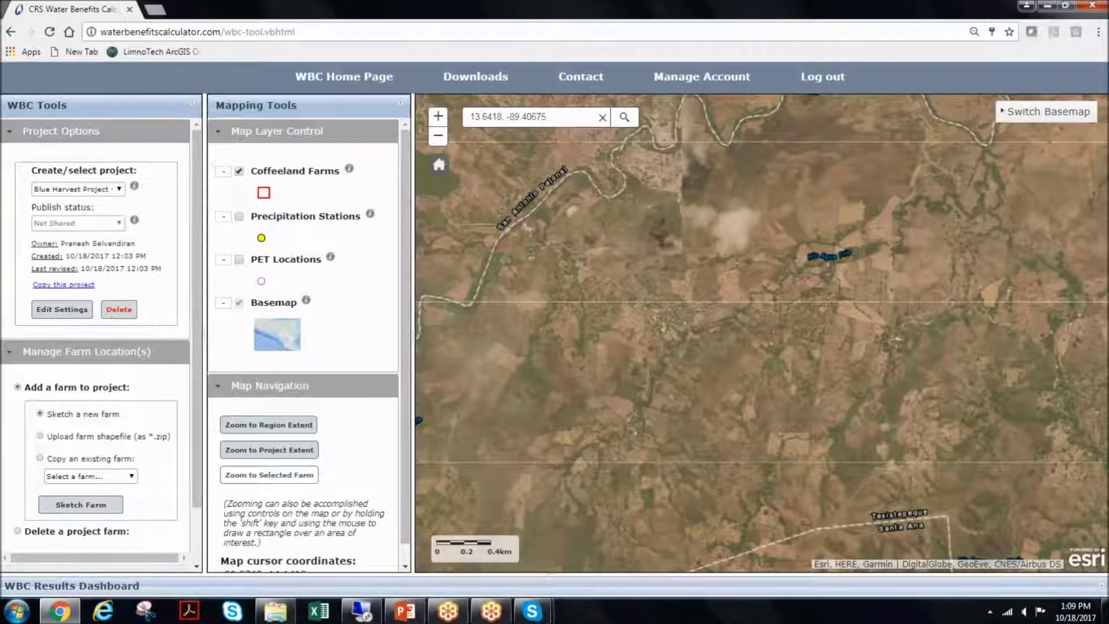
{"action": "left_click_drag", "start_coordinate": [445, 369], "coordinate": [546, 396]}
{"action": "scroll", "coordinate": [519, 395], "scroll_direction": "up", "scroll_amount": 1}
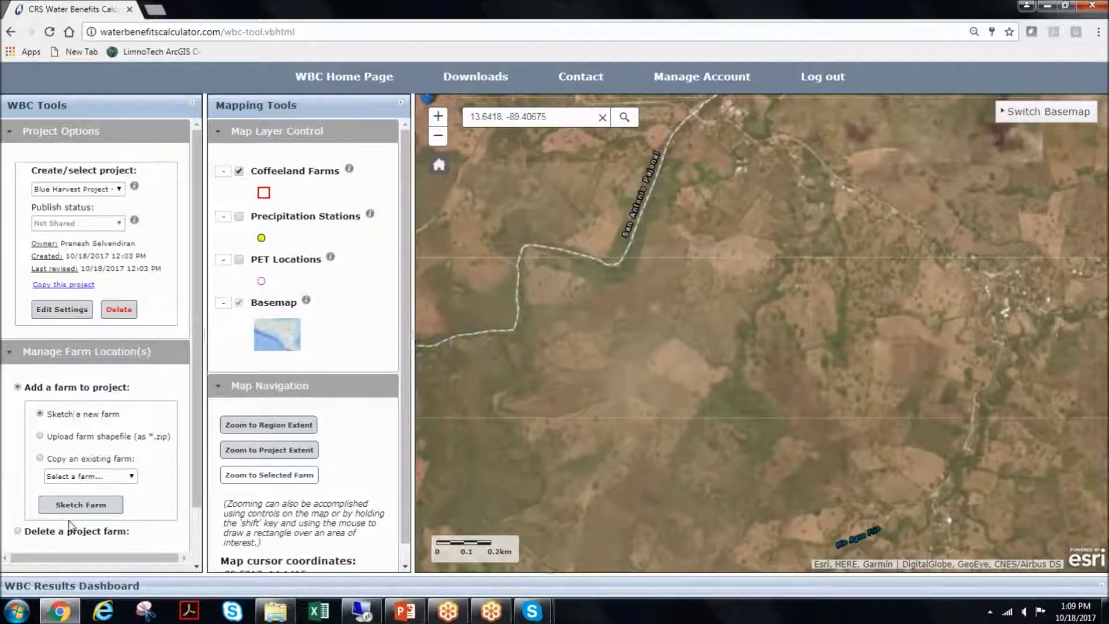
Sketch a new four-sided farm of about 11.7 ha on the open land northwest of the Rio Agua Fria label
{"action": "left_click", "coordinate": [99, 507]}
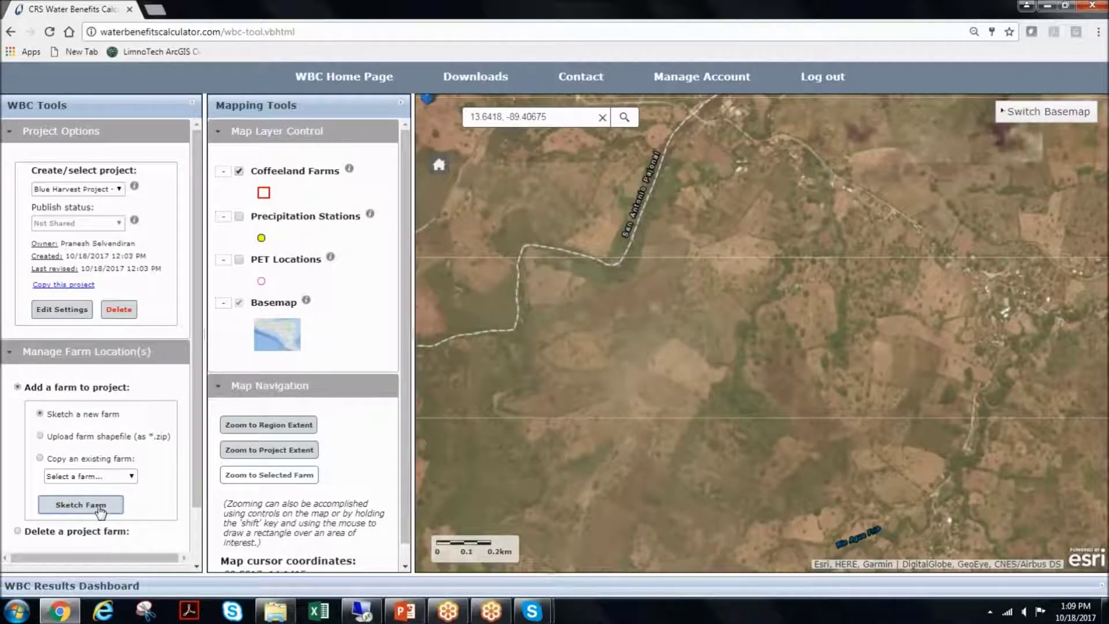
{"action": "left_click", "coordinate": [670, 459]}
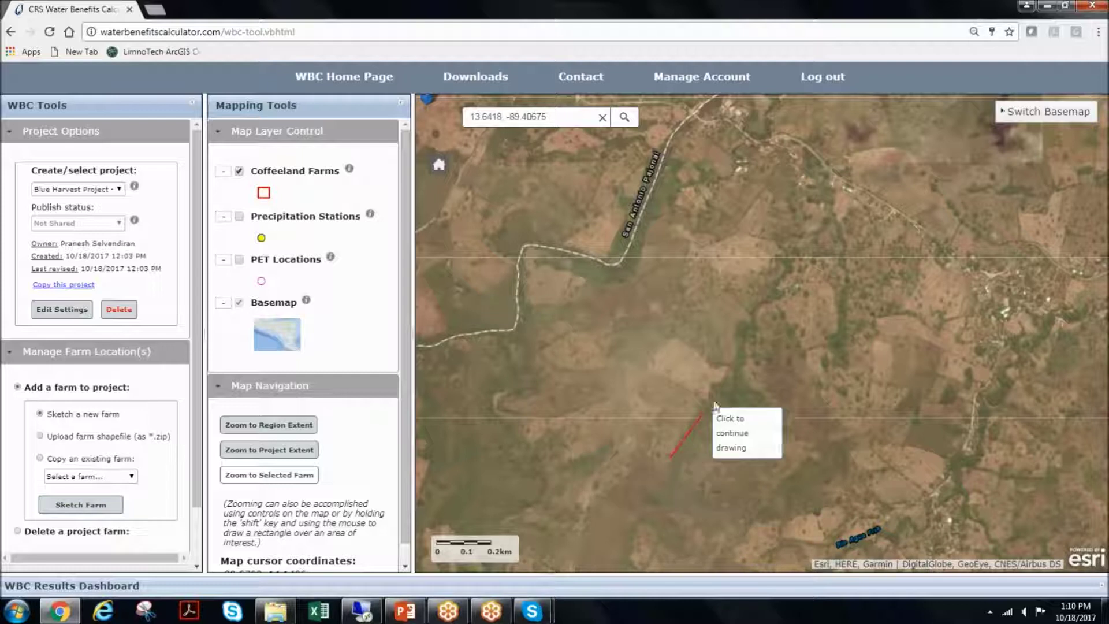
{"action": "left_click", "coordinate": [731, 377]}
{"action": "left_click", "coordinate": [786, 423]}
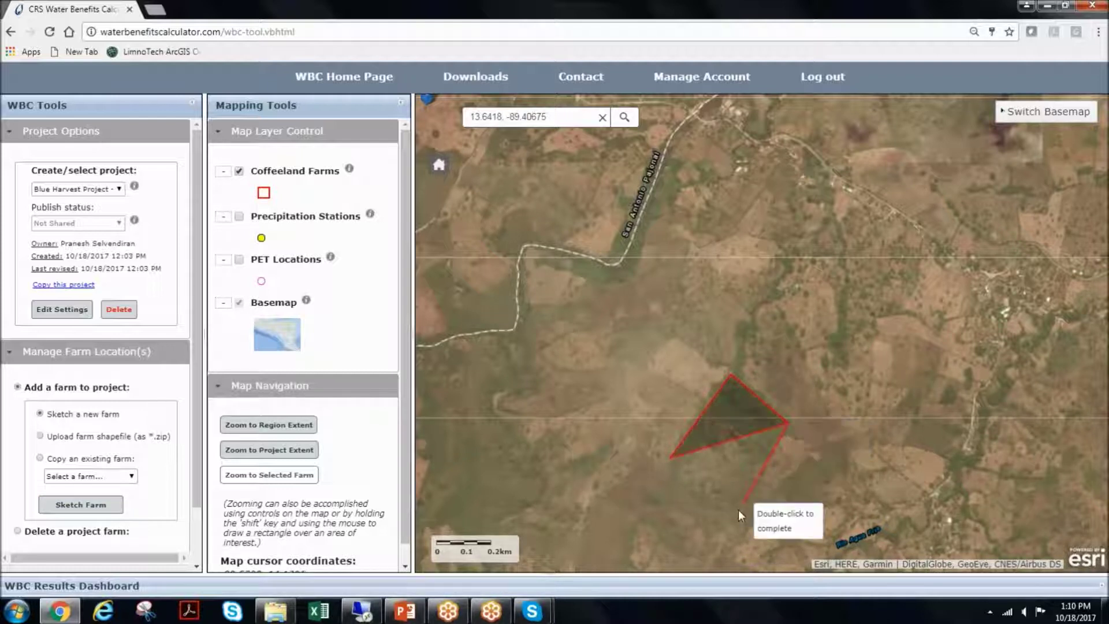
{"action": "left_click", "coordinate": [733, 510]}
{"action": "double_click", "coordinate": [688, 473]}
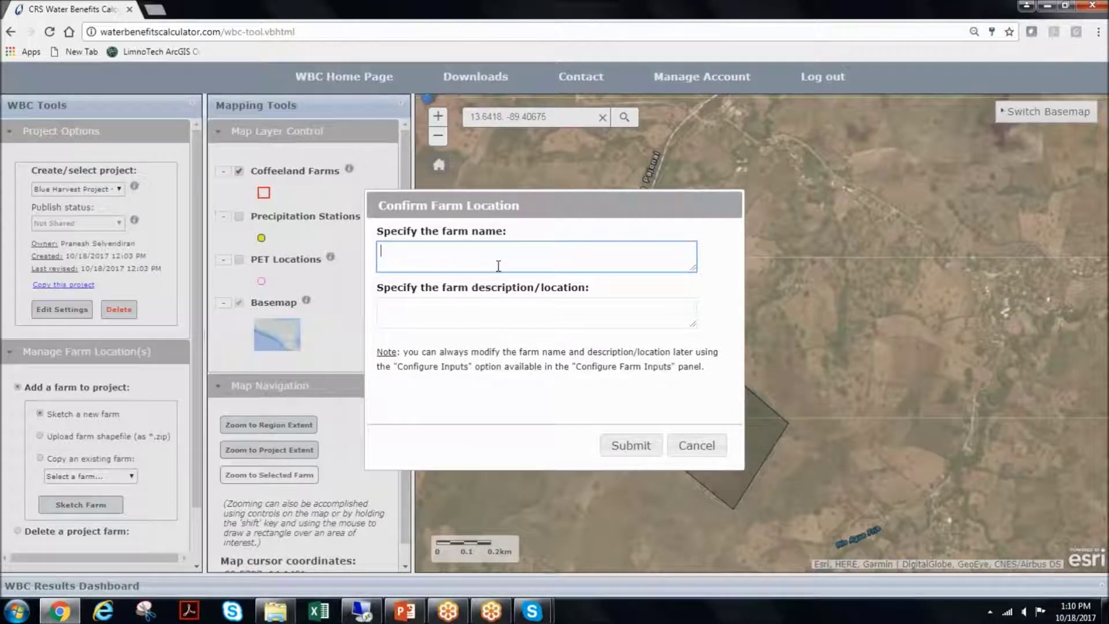
Name the sketched farm Finca Don Francisco
{"action": "type", "text": "inva"}
{"action": "type", "text": "a "}
{"action": "type", "text": "Don Franci"}
{"action": "type", "text": "sco"}
{"action": "right_click", "coordinate": [498, 266]}
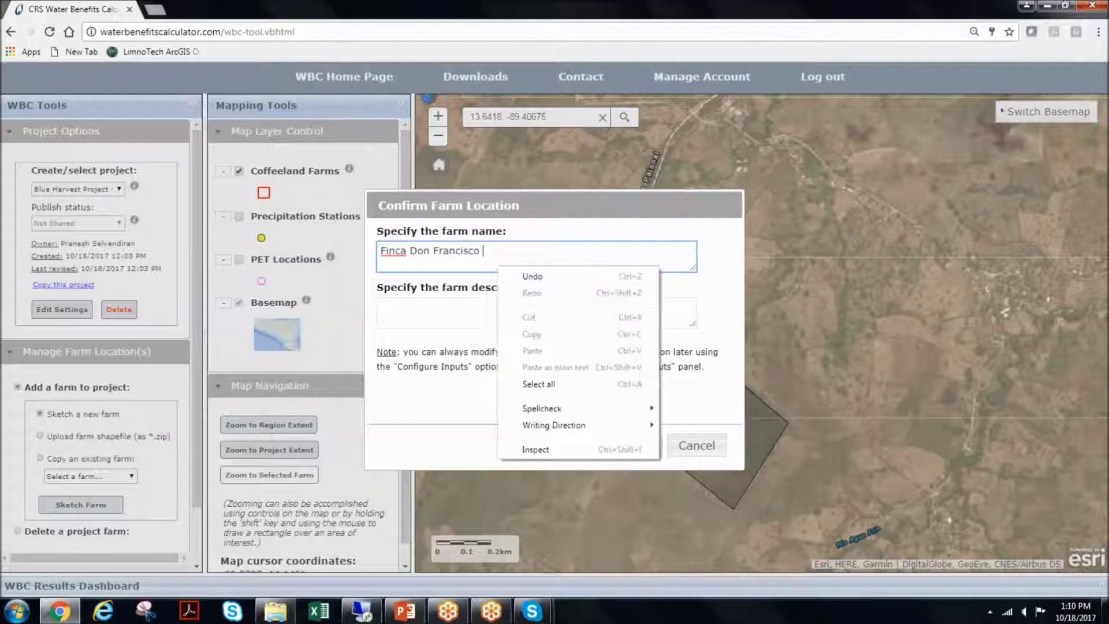
Set the farm description/location to El Refugio Microwatershed and submit the farm to the project
{"action": "left_click", "coordinate": [430, 319]}
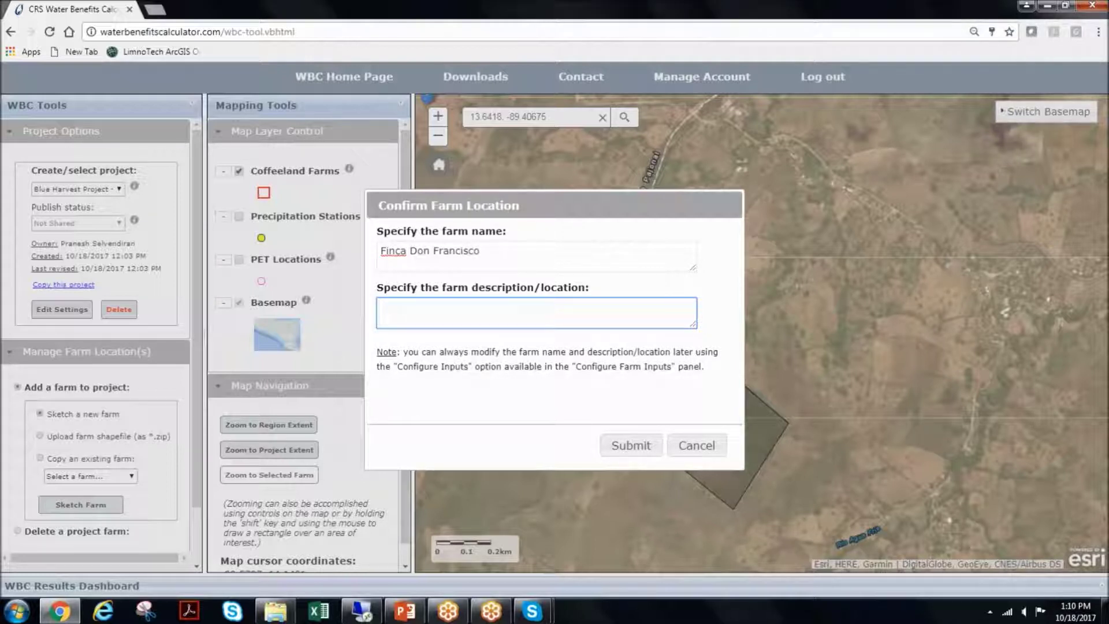
{"action": "type", "text": "El Refugio Microwatershed"}
{"action": "right_click", "coordinate": [432, 306]}
{"action": "left_click", "coordinate": [558, 293]}
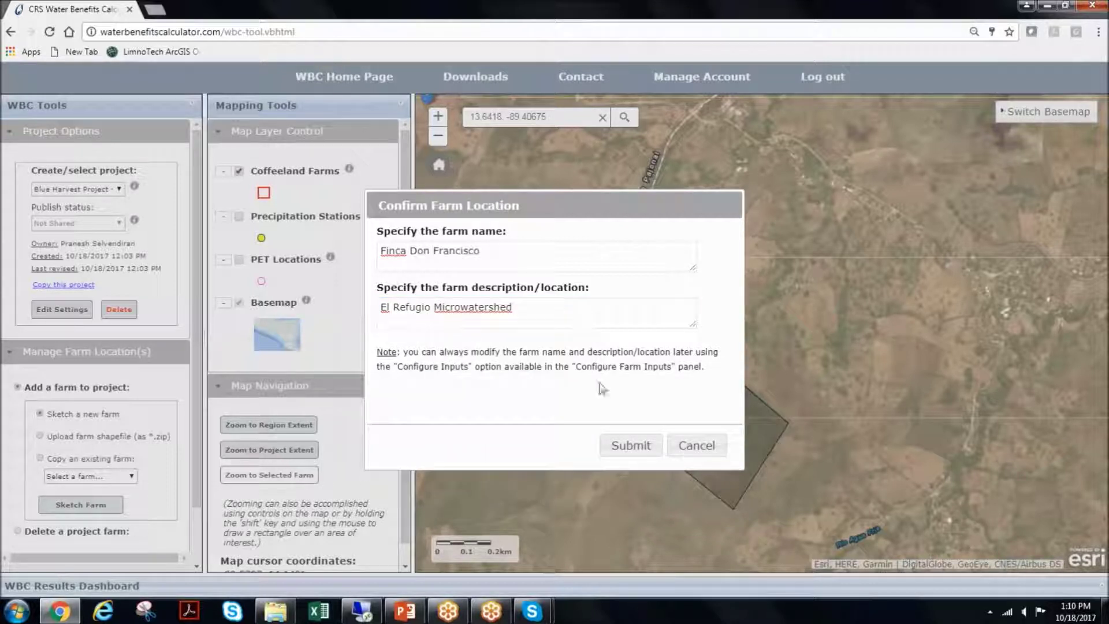
{"action": "left_click", "coordinate": [629, 446]}
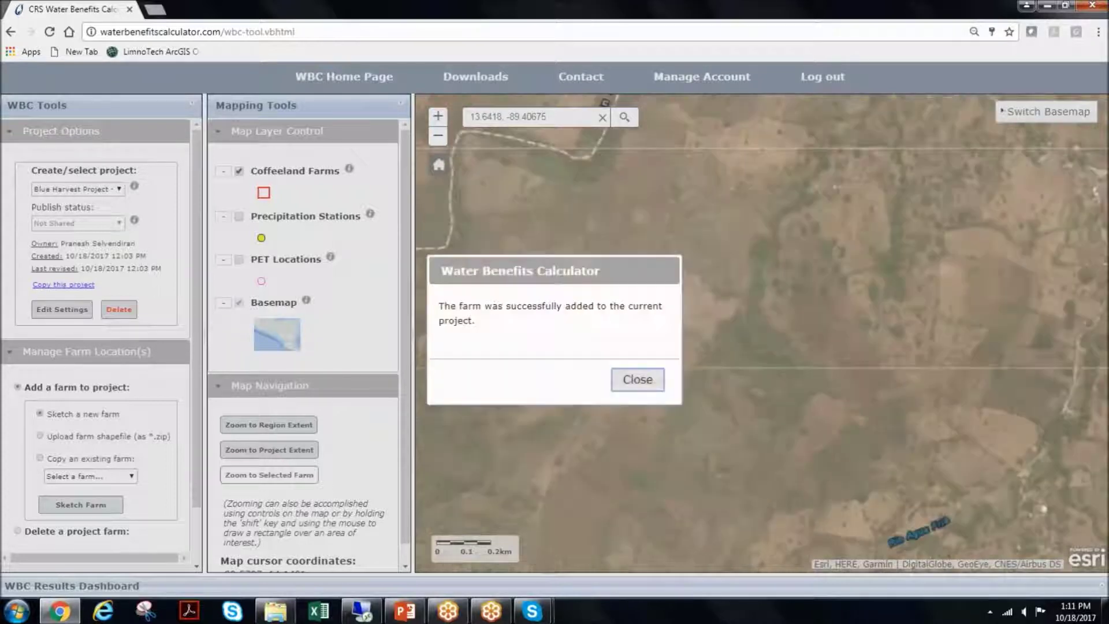
{"action": "left_click", "coordinate": [633, 387]}
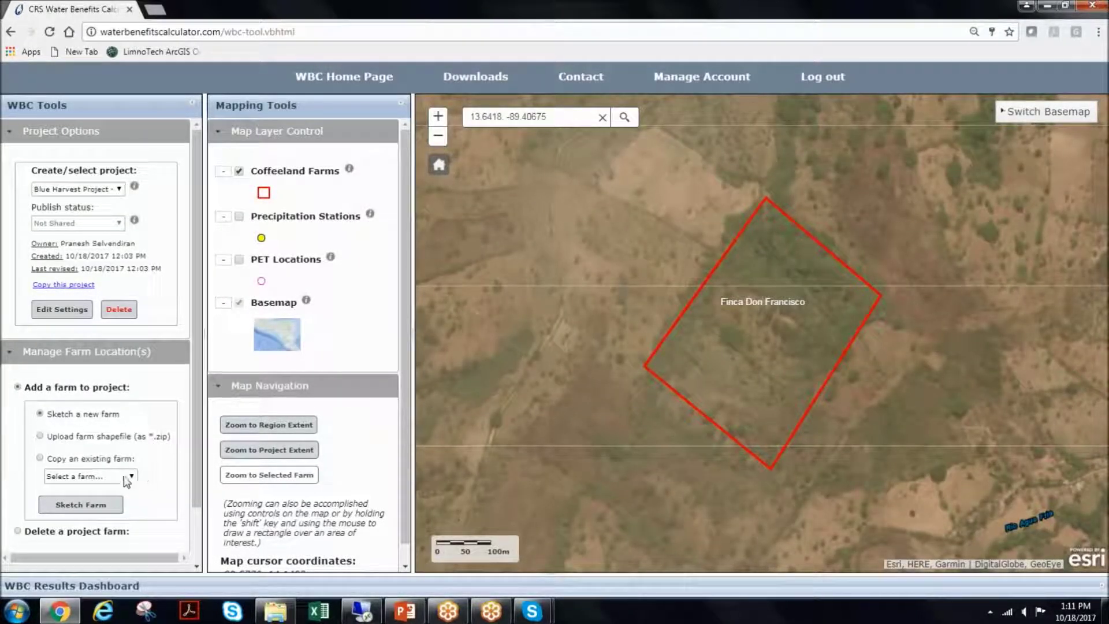
Open the farm input configuration for Finca Don Francisco
{"action": "scroll", "coordinate": [194, 530], "scroll_direction": "down", "scroll_amount": 2}
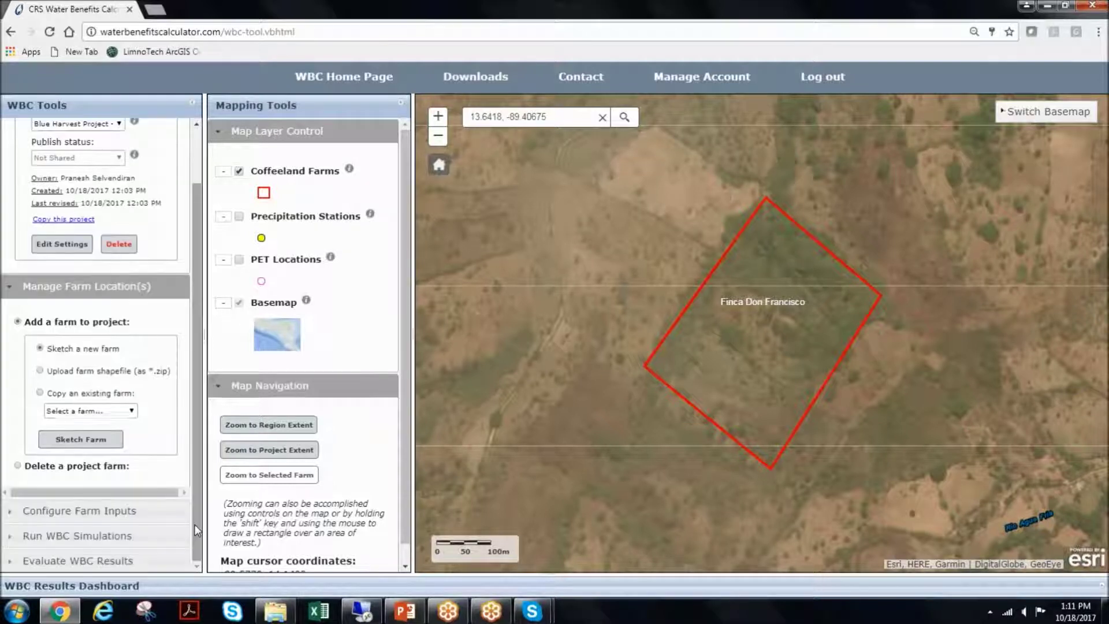
{"action": "left_click", "coordinate": [125, 522]}
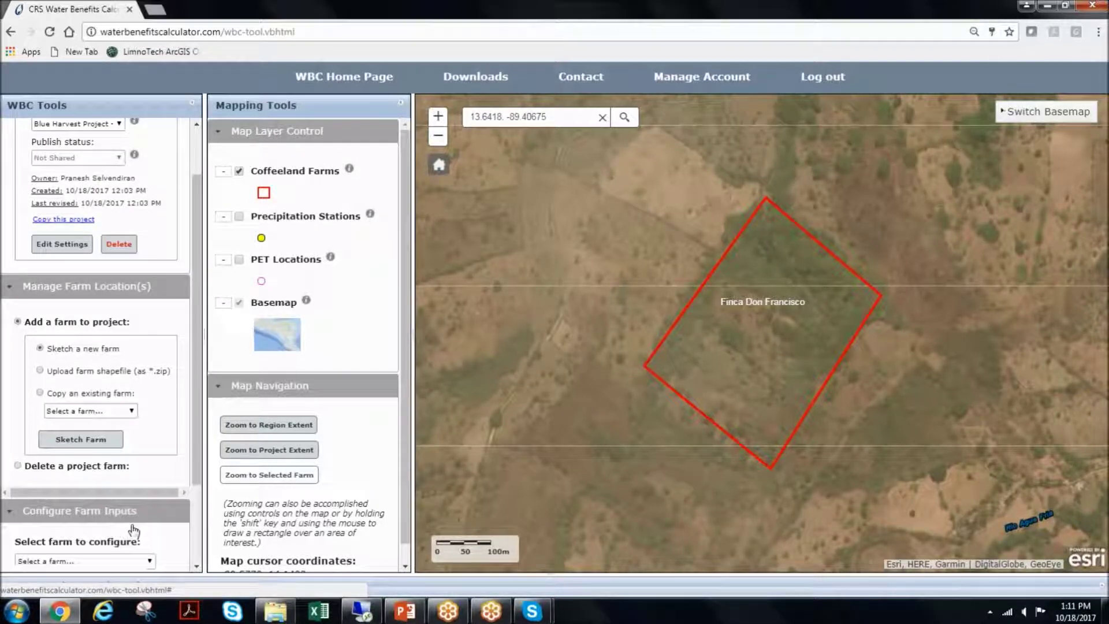
{"action": "left_click", "coordinate": [197, 525]}
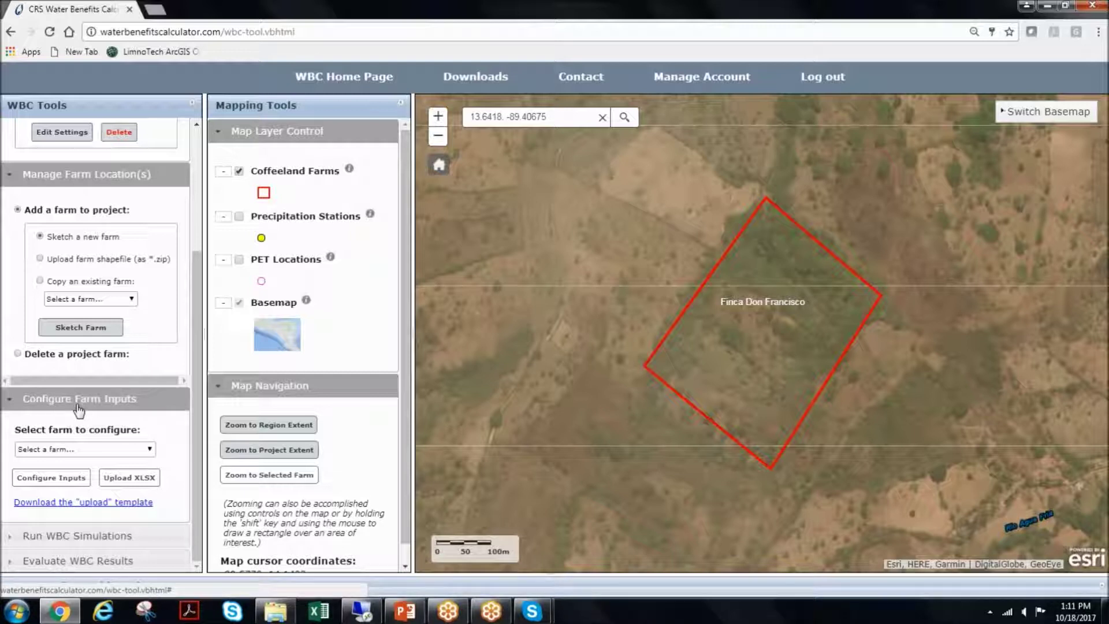
{"action": "left_click", "coordinate": [90, 450]}
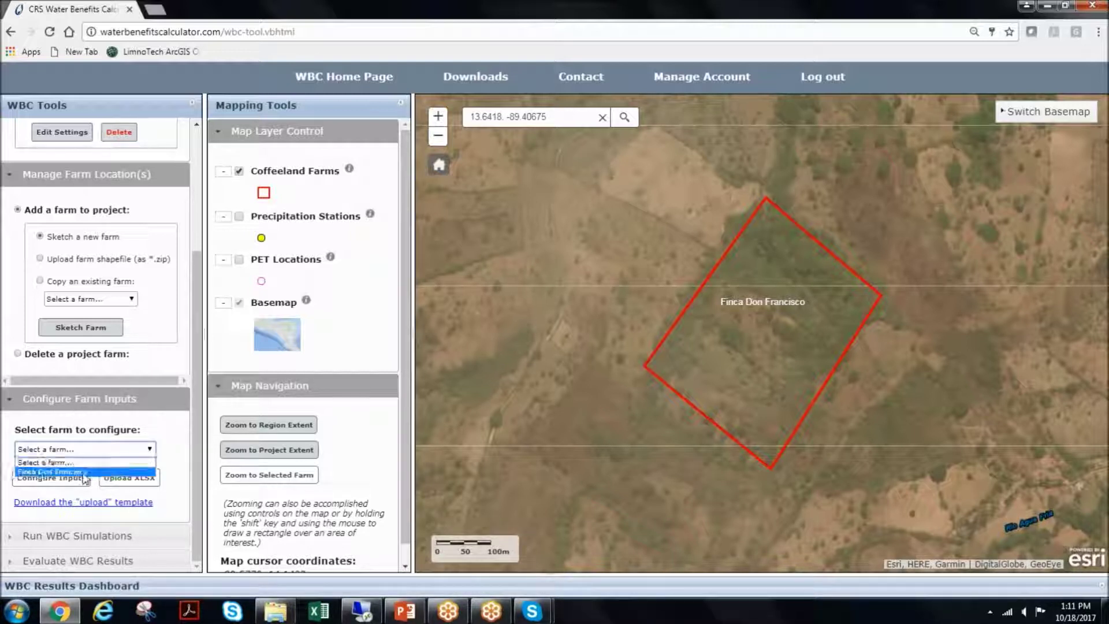
{"action": "left_click", "coordinate": [85, 472]}
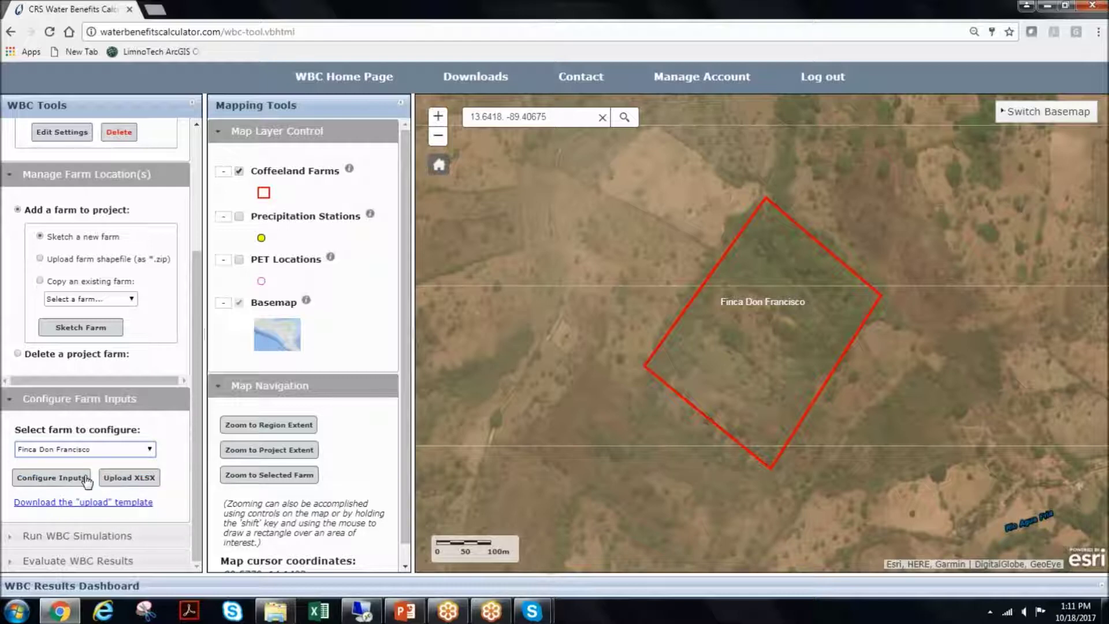
{"action": "left_click", "coordinate": [49, 479]}
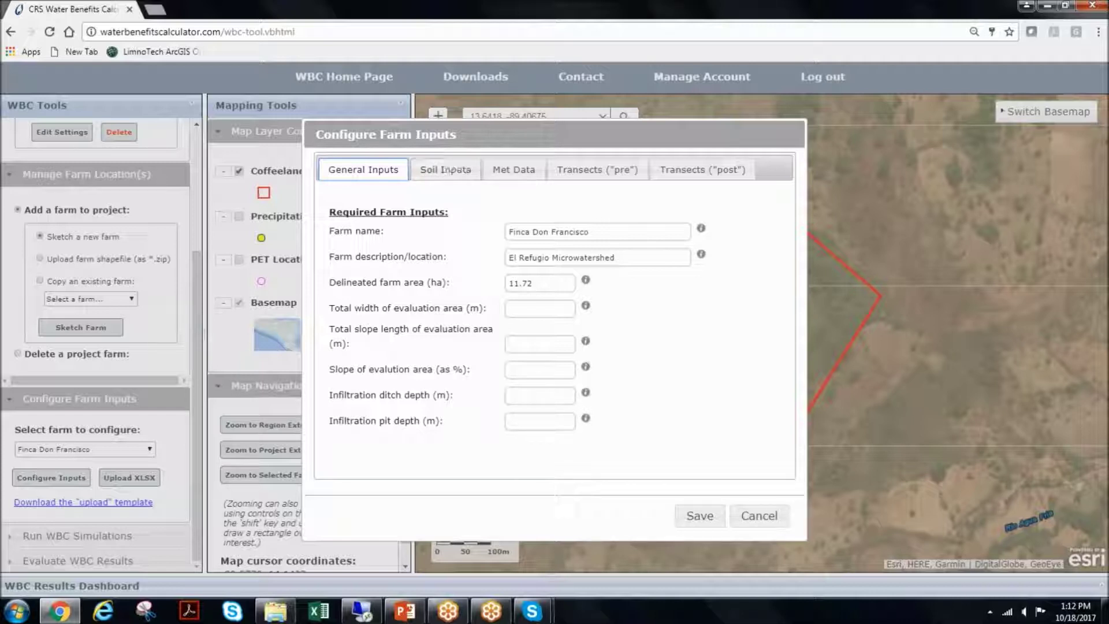
Set the farm's soil texture to Loamy Sand in the soil inputs
{"action": "left_click", "coordinate": [443, 174]}
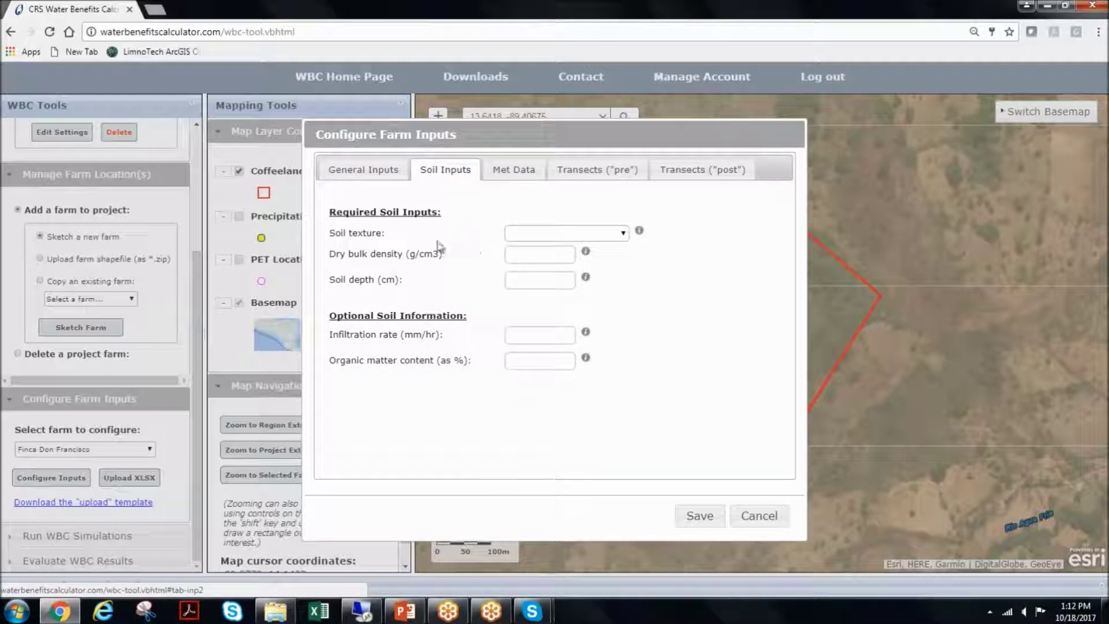
{"action": "left_click", "coordinate": [539, 238]}
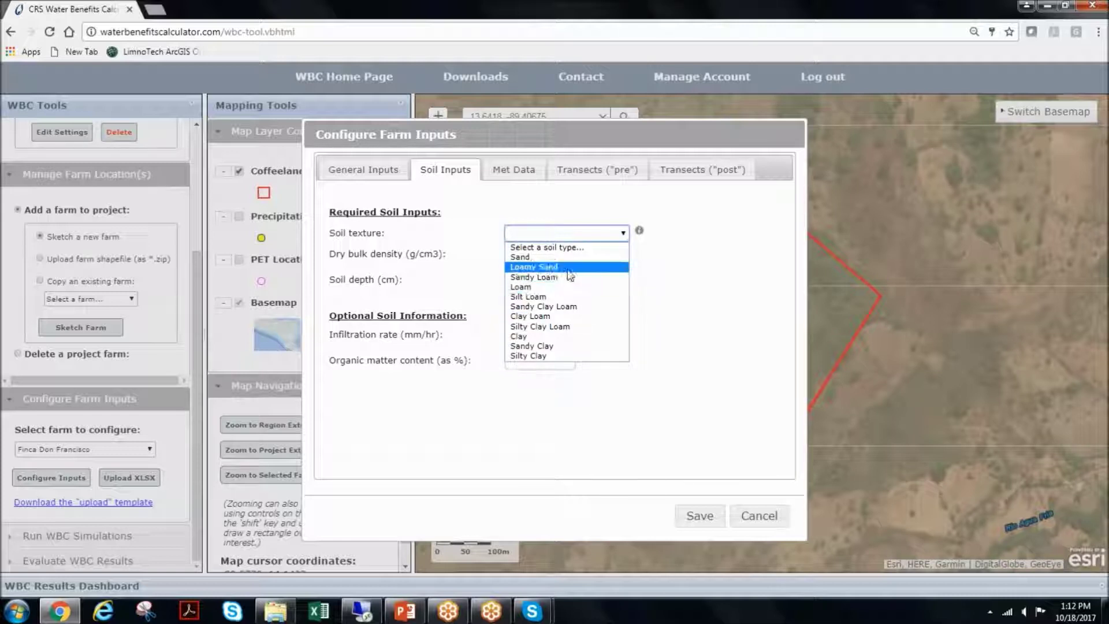
{"action": "left_click", "coordinate": [543, 266]}
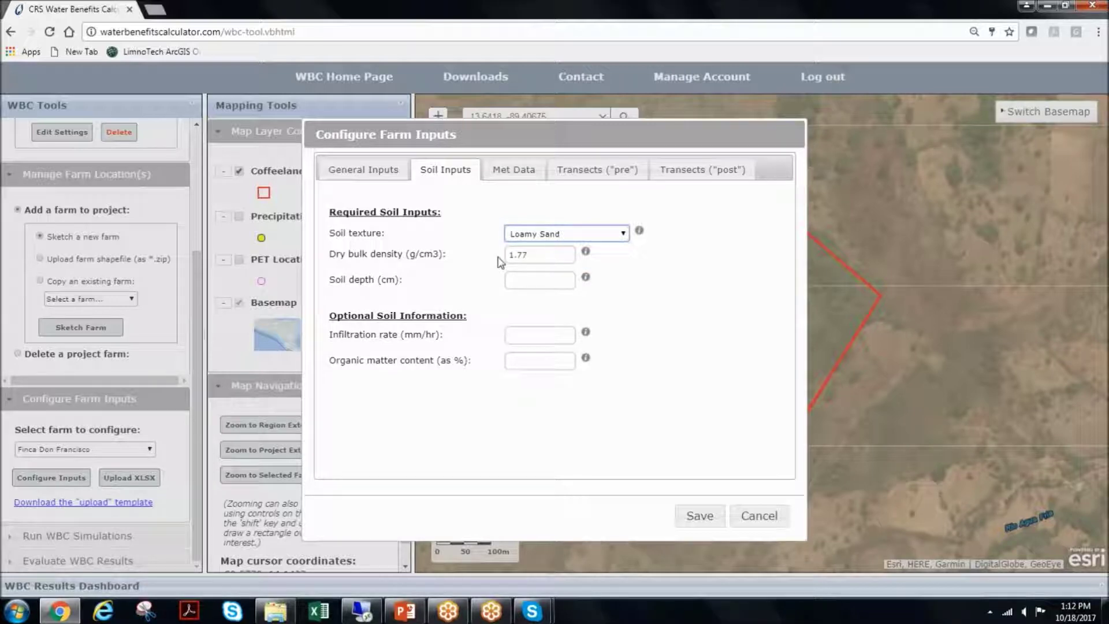
Read the help explanation for the soil depth input and close it
{"action": "left_click", "coordinate": [585, 277]}
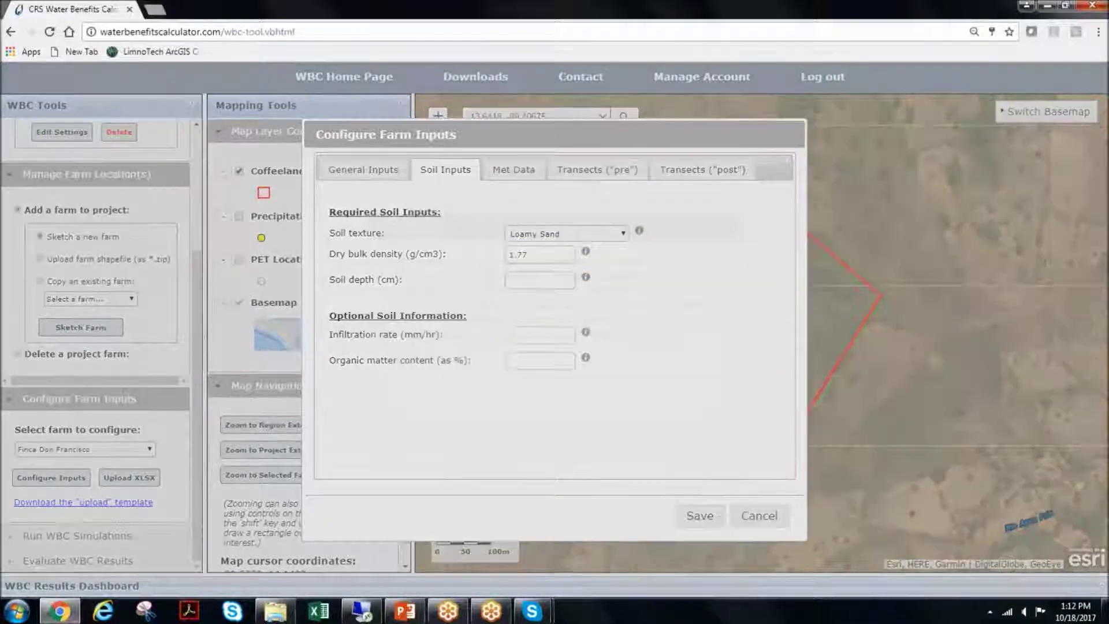
{"action": "left_click_drag", "start_coordinate": [491, 228], "coordinate": [733, 261]}
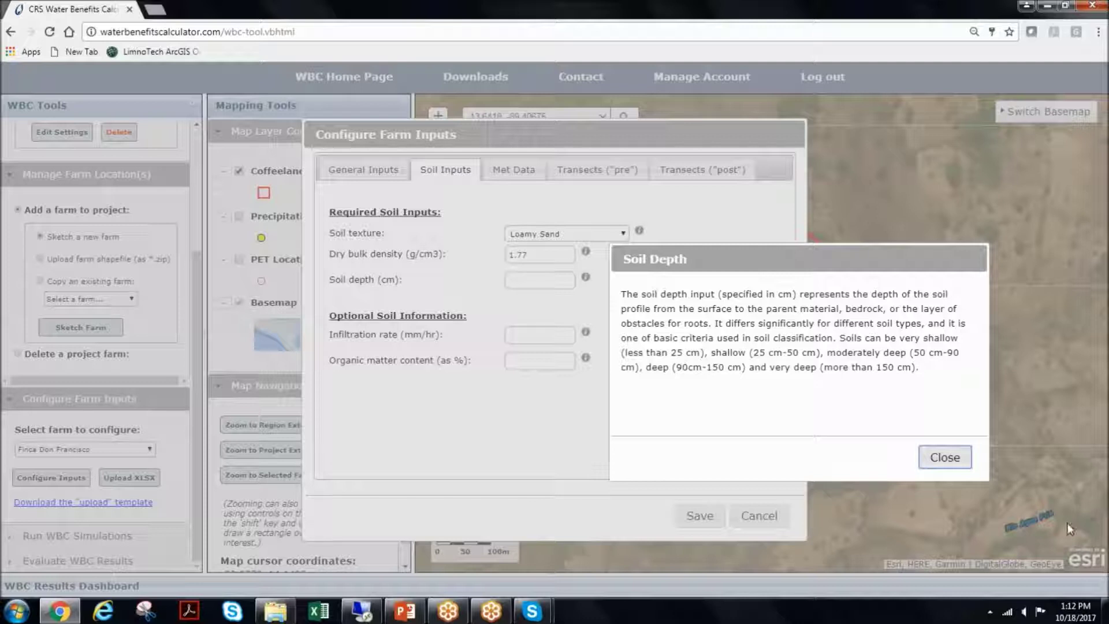
{"action": "left_click", "coordinate": [948, 464]}
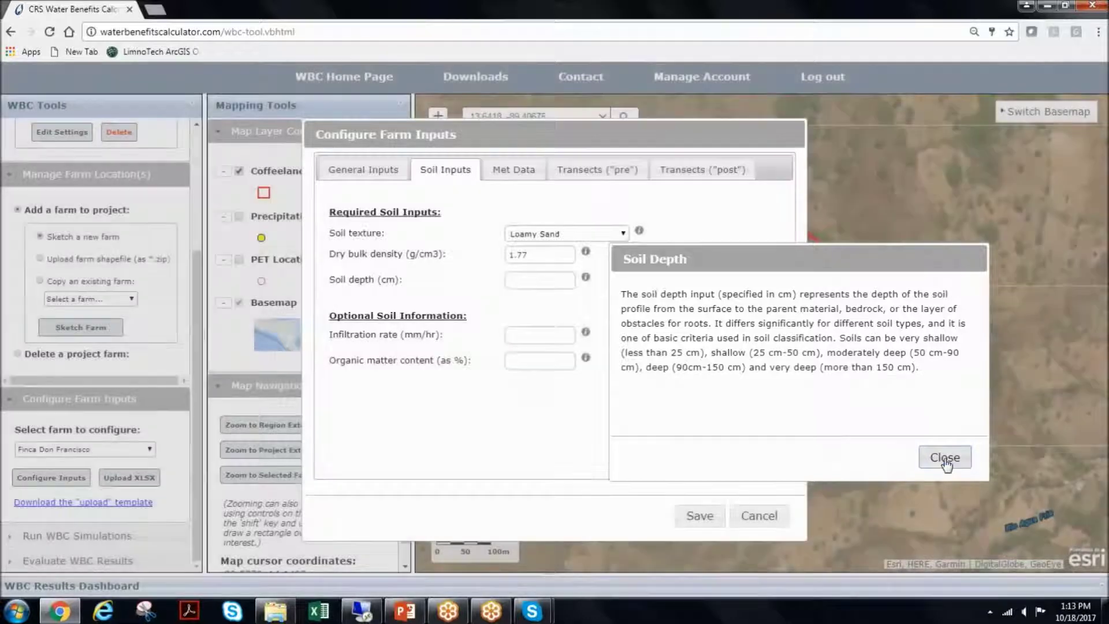
Set the precipitation location in the farm's meteorological data to ES: ILOPANGO INTL
{"action": "left_click", "coordinate": [514, 169]}
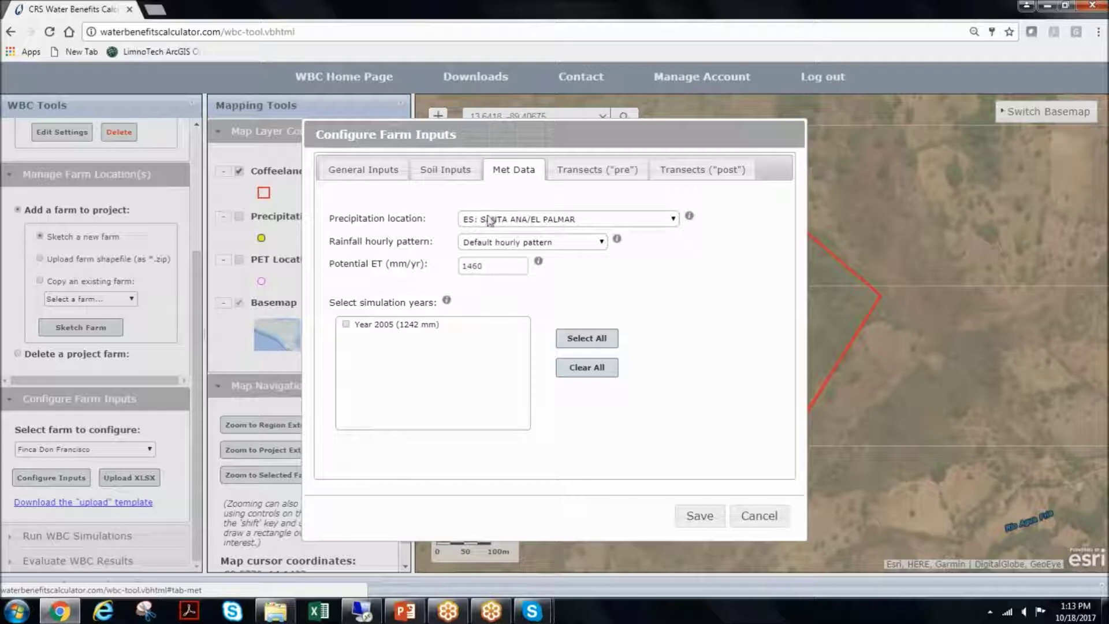
{"action": "left_click", "coordinate": [534, 219]}
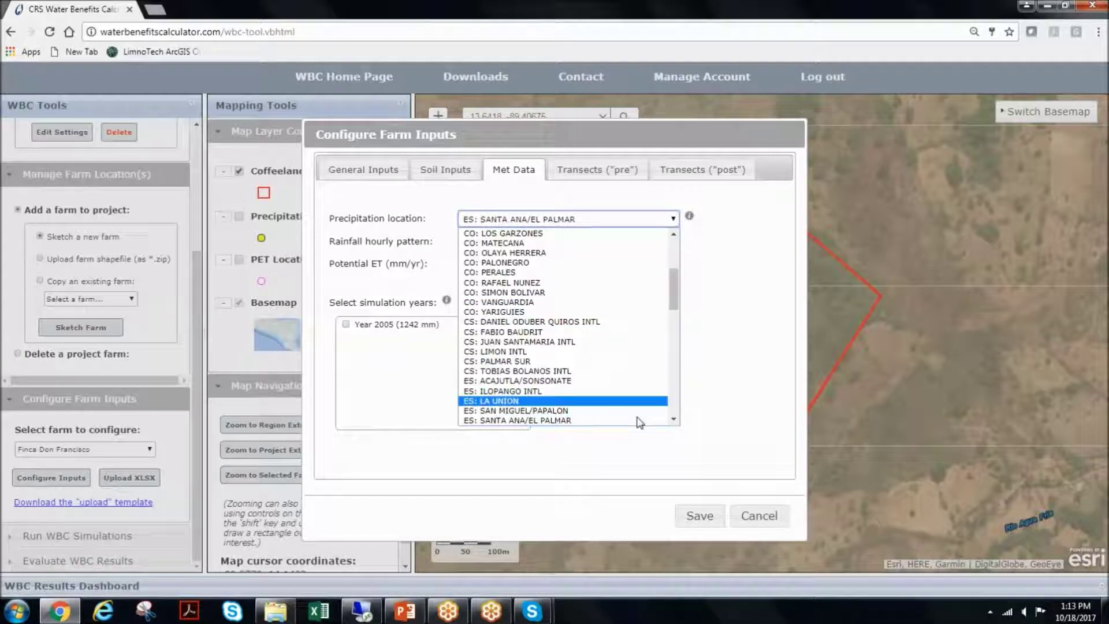
{"action": "scroll", "coordinate": [672, 422], "scroll_direction": "down", "scroll_amount": 2}
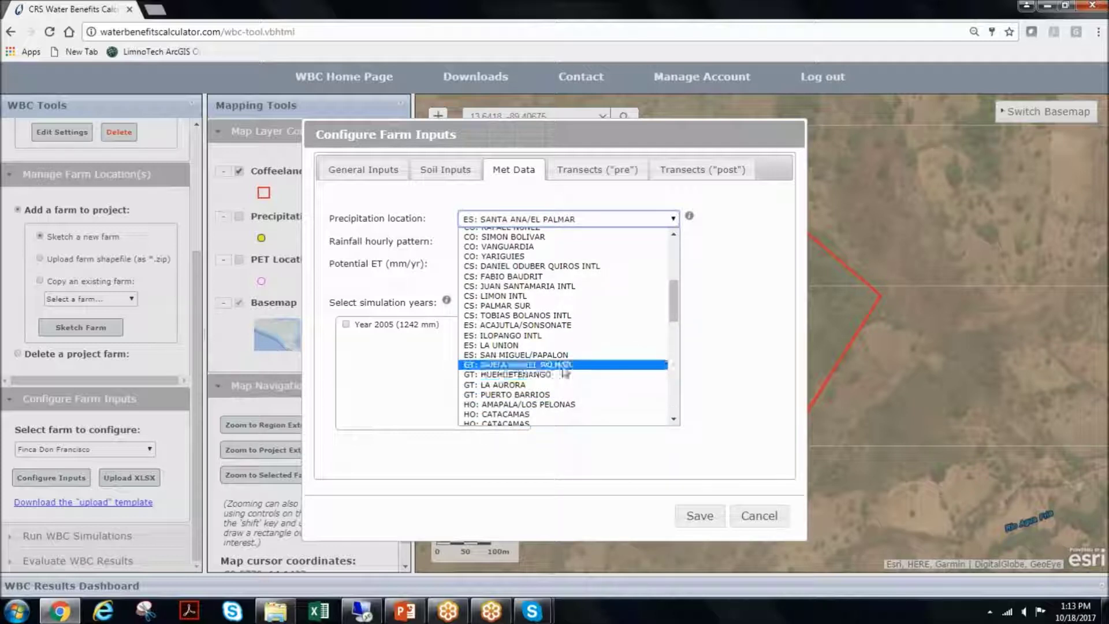
{"action": "left_click", "coordinate": [543, 337]}
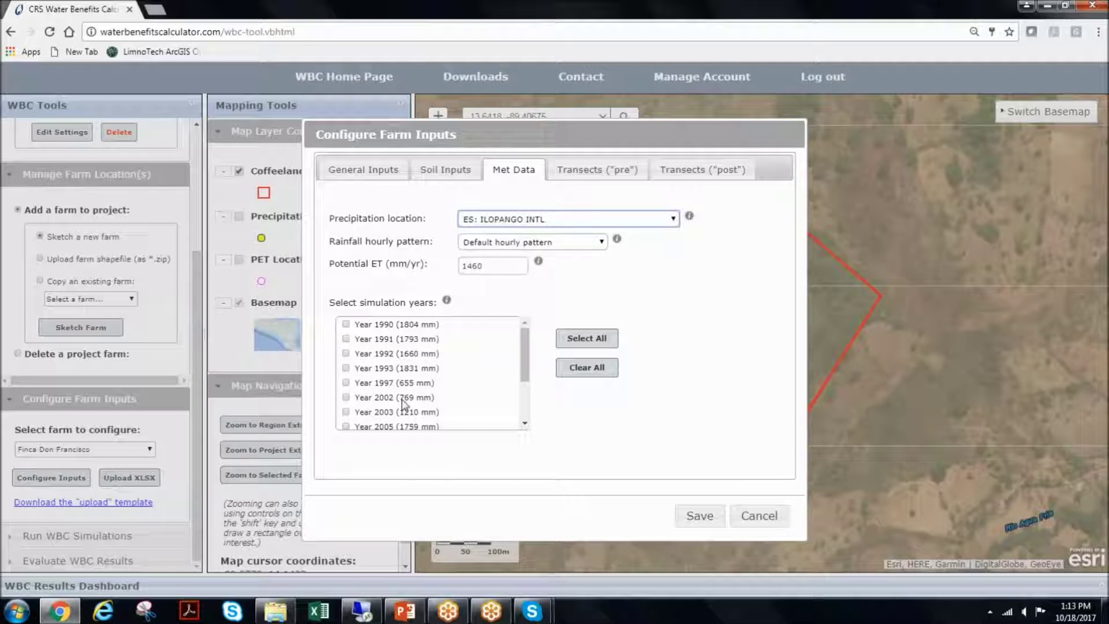
Add a pre-intervention transect and set its first segment type to Hill Slope (GC: 20 - 30%)
{"action": "left_click", "coordinate": [600, 173]}
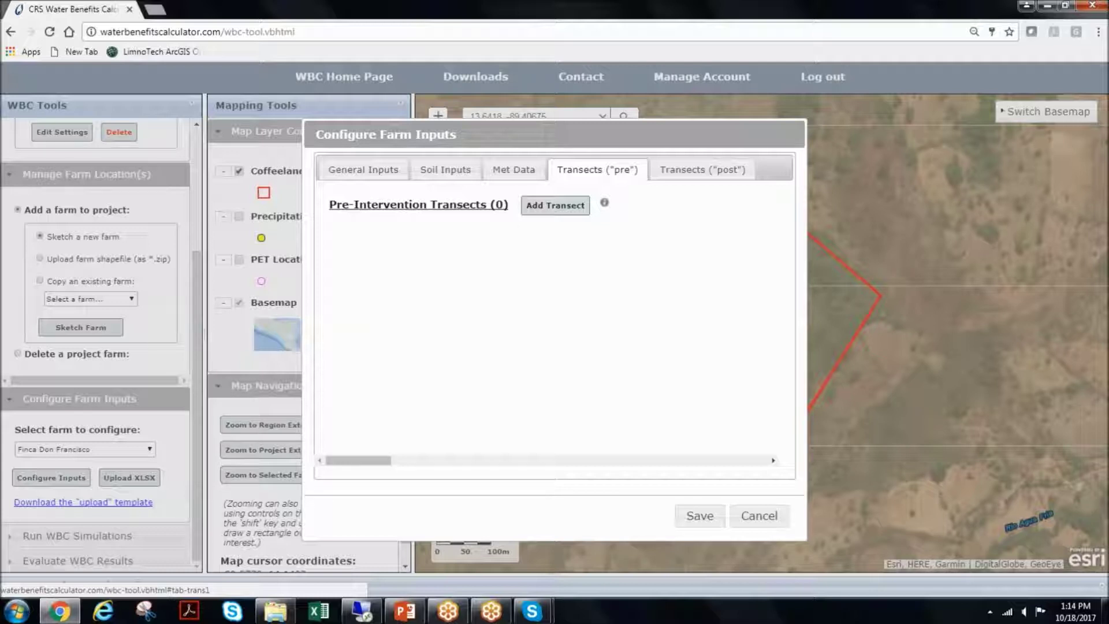
{"action": "left_click", "coordinate": [555, 205]}
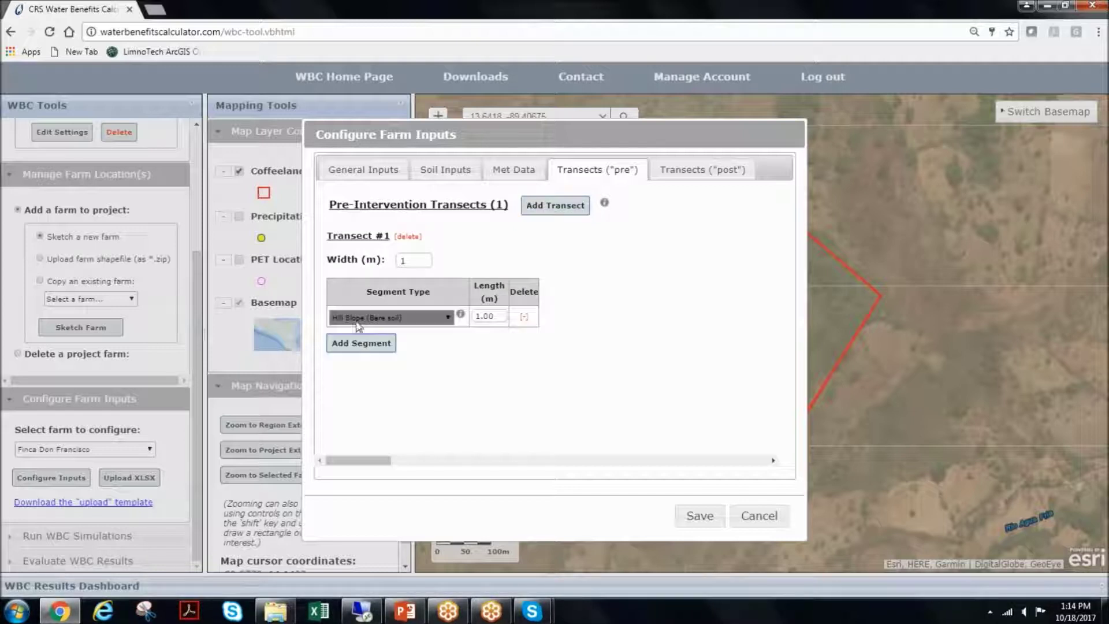
{"action": "left_click", "coordinate": [418, 315]}
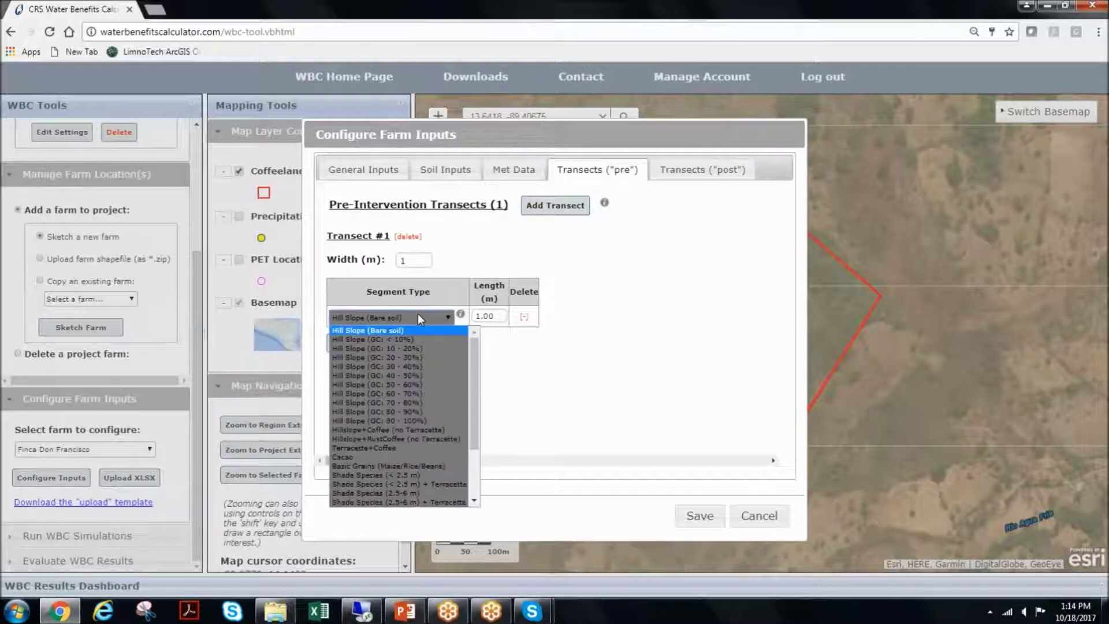
{"action": "left_click", "coordinate": [390, 355]}
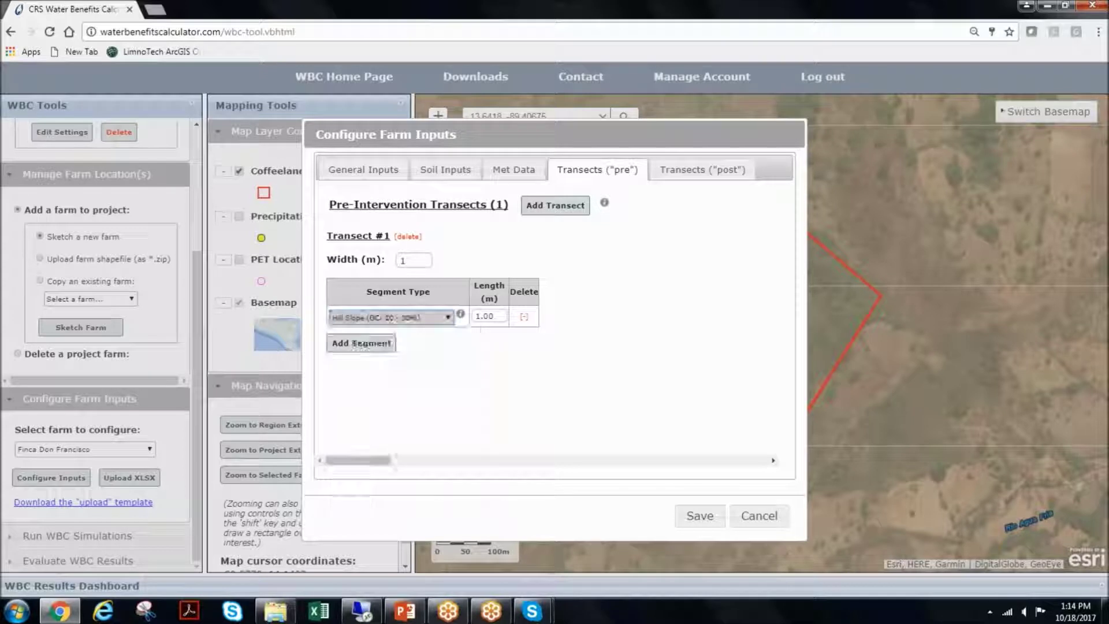
Add a second segment to Transect #1 and assign it a Shade Species type
{"action": "left_click", "coordinate": [370, 345]}
{"action": "left_click", "coordinate": [446, 339]}
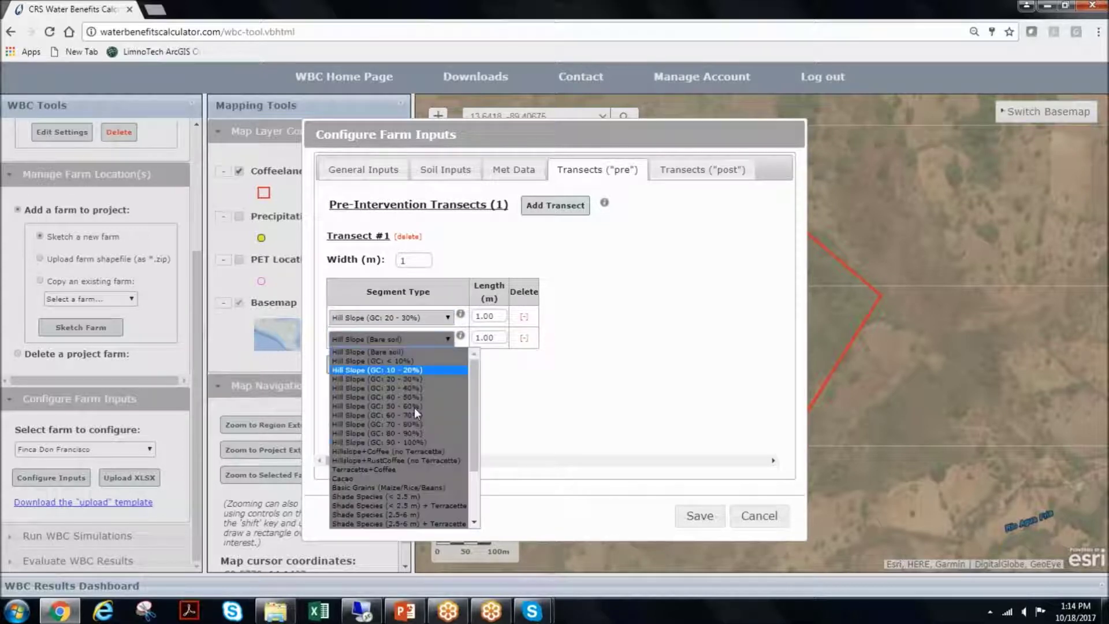
{"action": "scroll", "coordinate": [404, 467], "scroll_direction": "down", "scroll_amount": 3}
{"action": "left_click", "coordinate": [400, 465]}
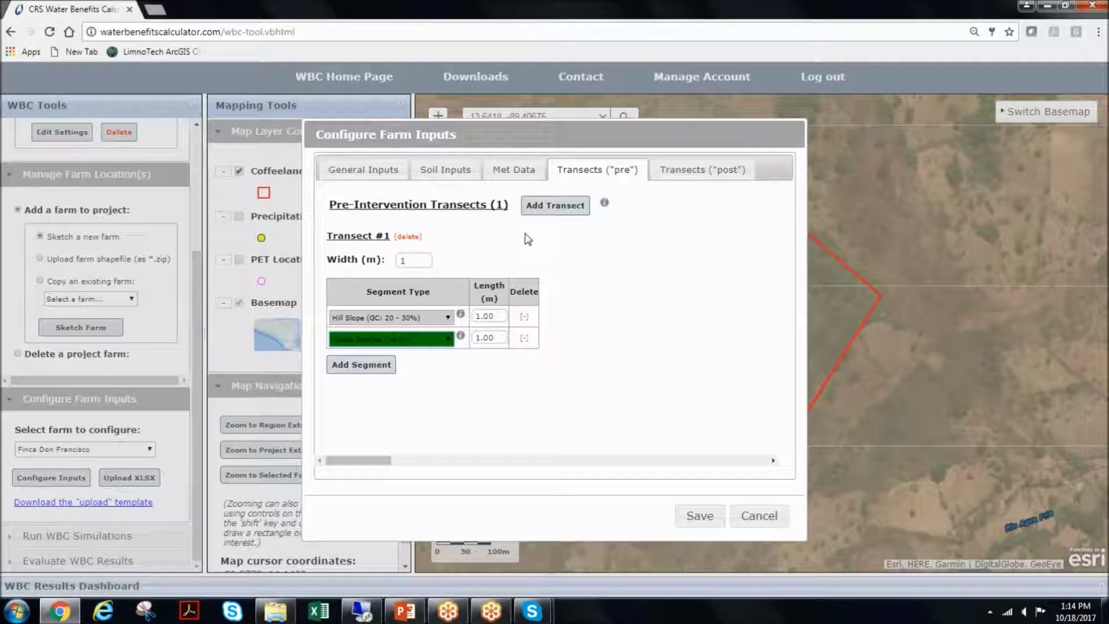
Delete Transect #1 and leave the farm input configuration without saving
{"action": "left_click", "coordinate": [396, 236]}
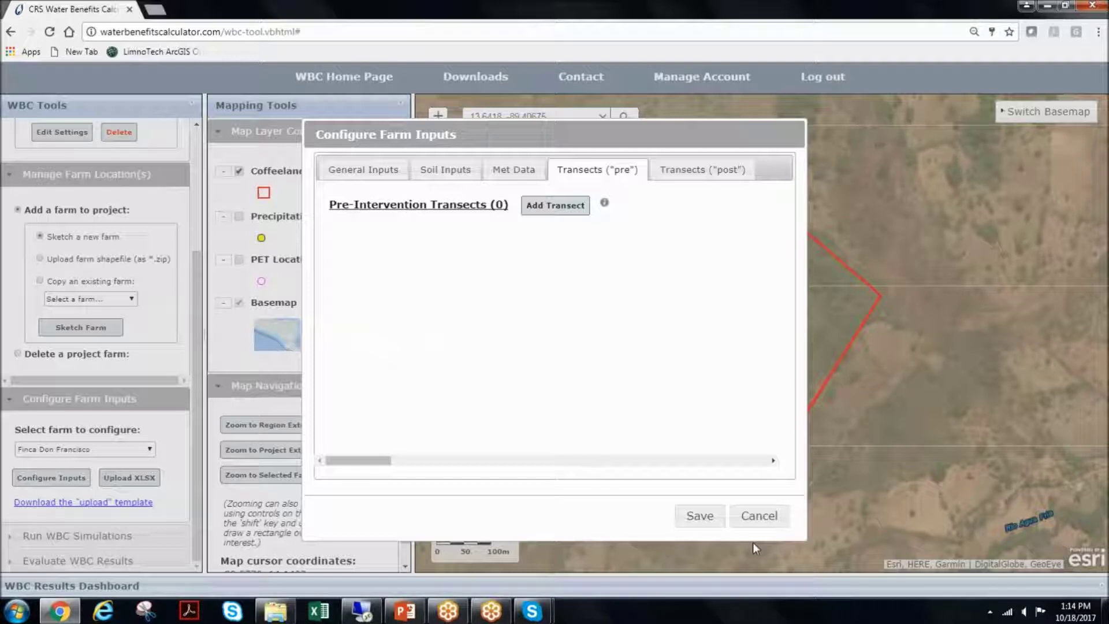
{"action": "left_click", "coordinate": [759, 517]}
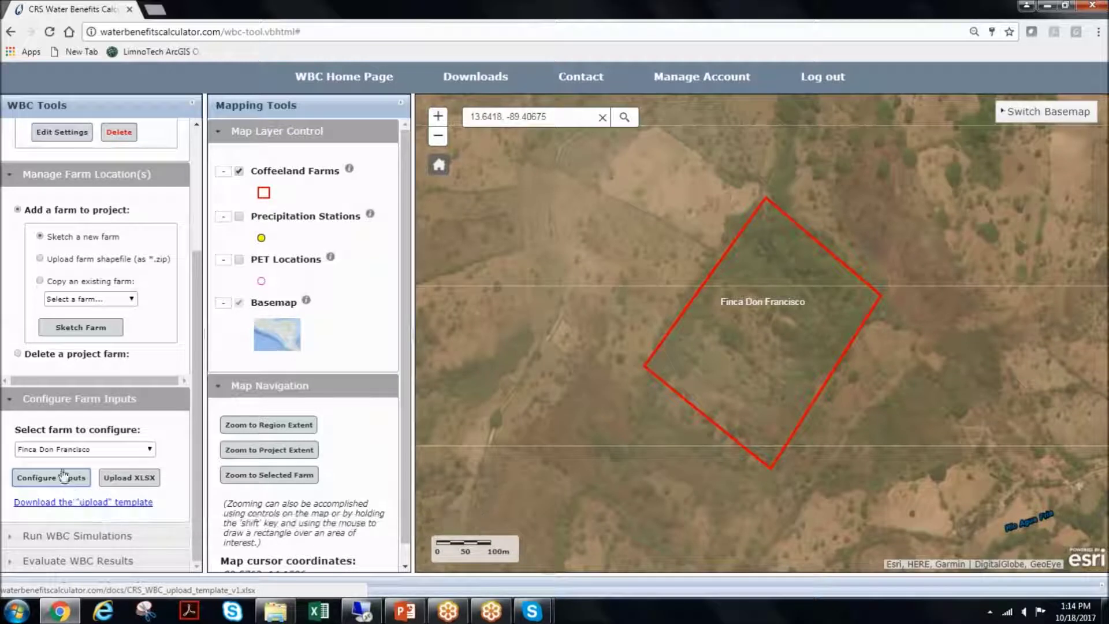
Download the farm upload template and open CRS_WBC_upload_template_v1 (1).xlsx in Excel from its download folder
{"action": "left_click", "coordinate": [75, 504]}
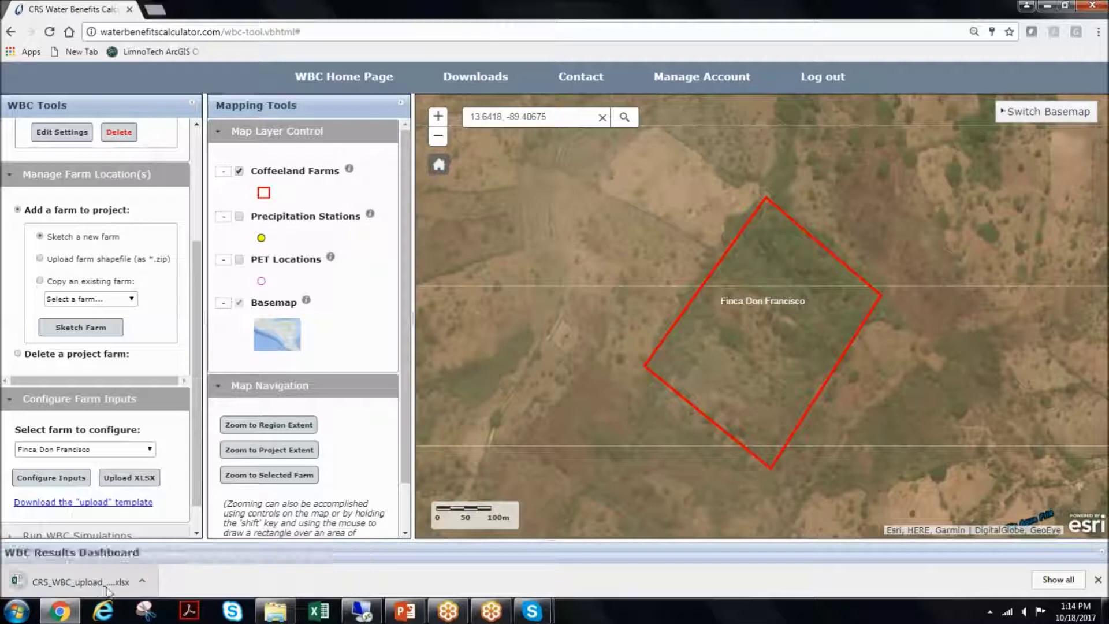
{"action": "left_click", "coordinate": [141, 582]}
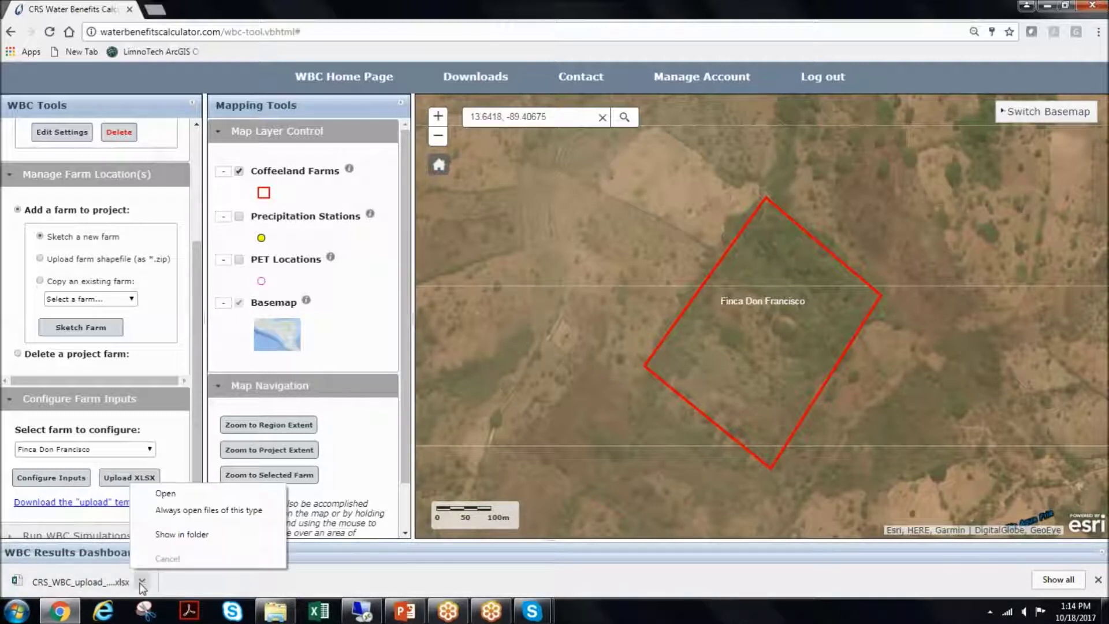
{"action": "left_click", "coordinate": [176, 536]}
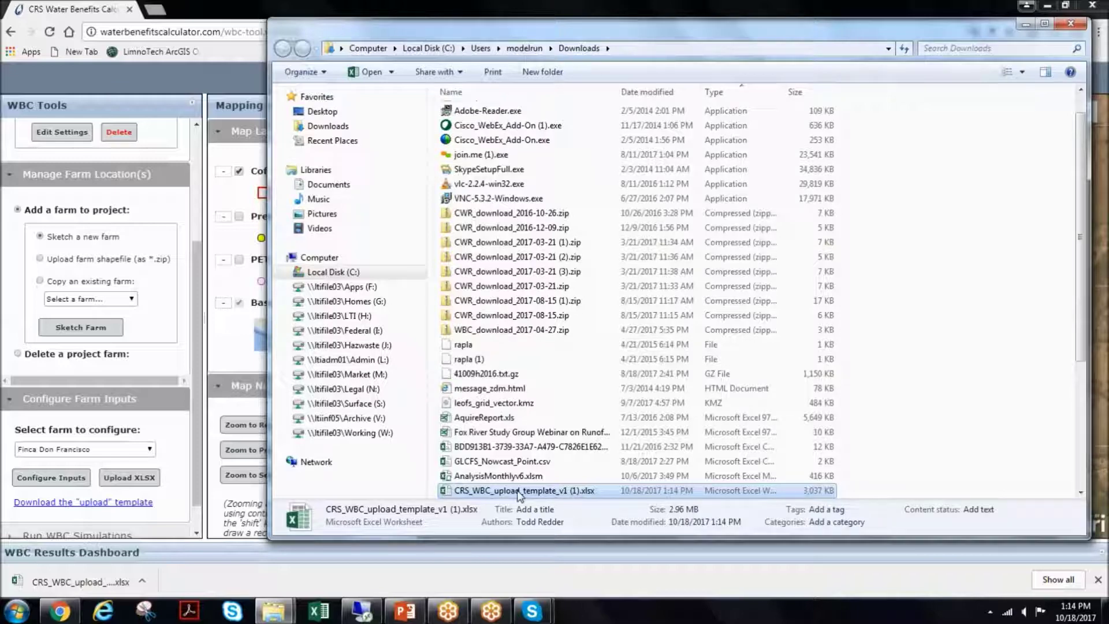
{"action": "double_click", "coordinate": [519, 490]}
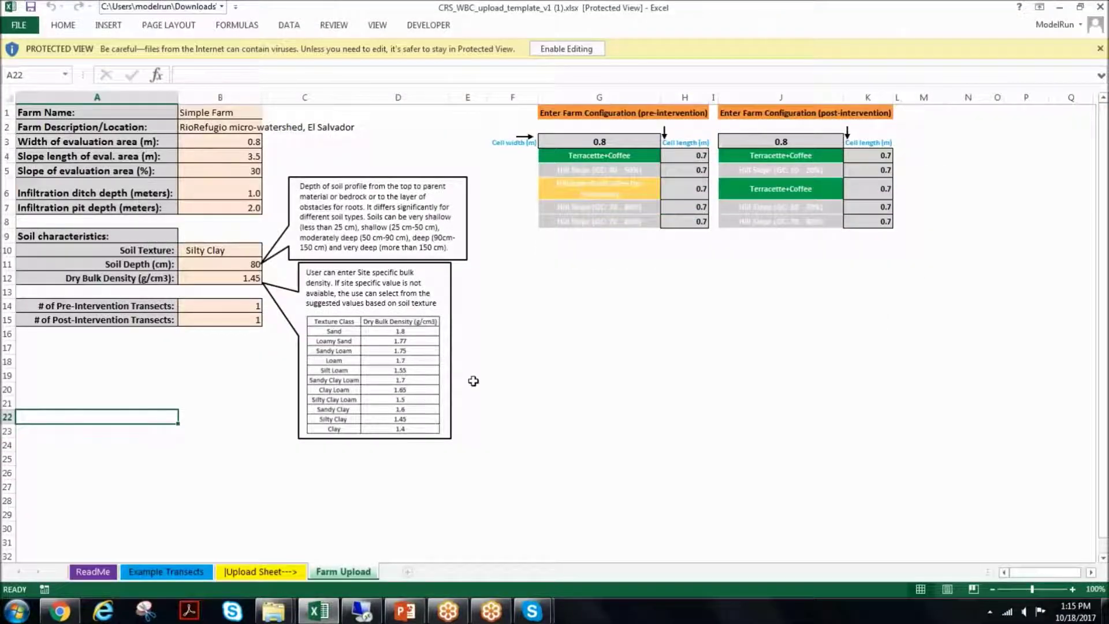
{"action": "left_click", "coordinate": [473, 378]}
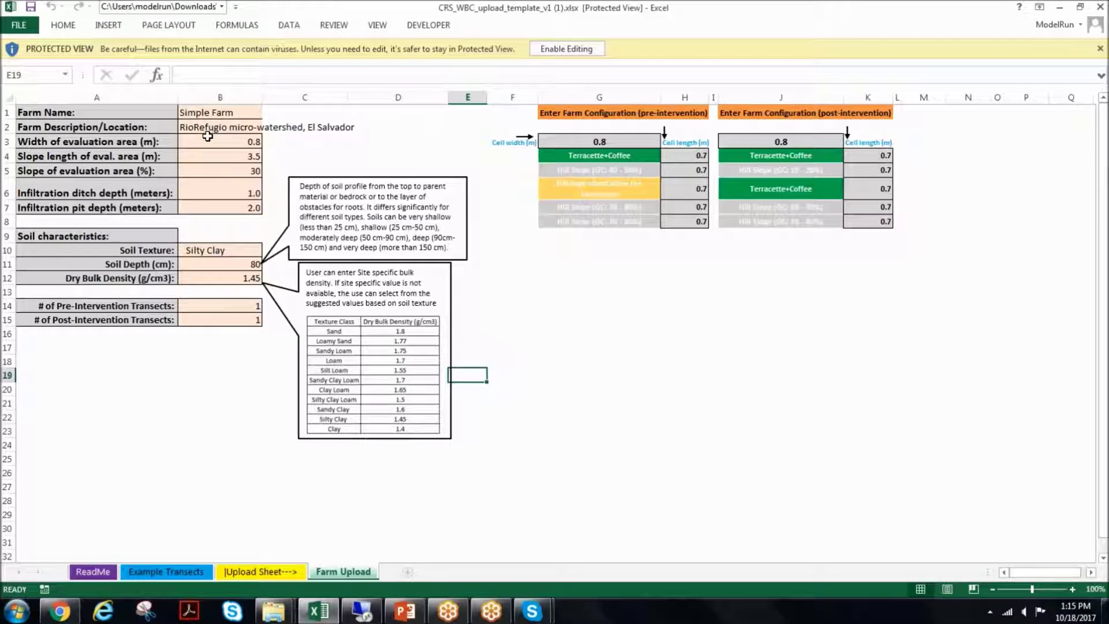
{"action": "left_click", "coordinate": [676, 346]}
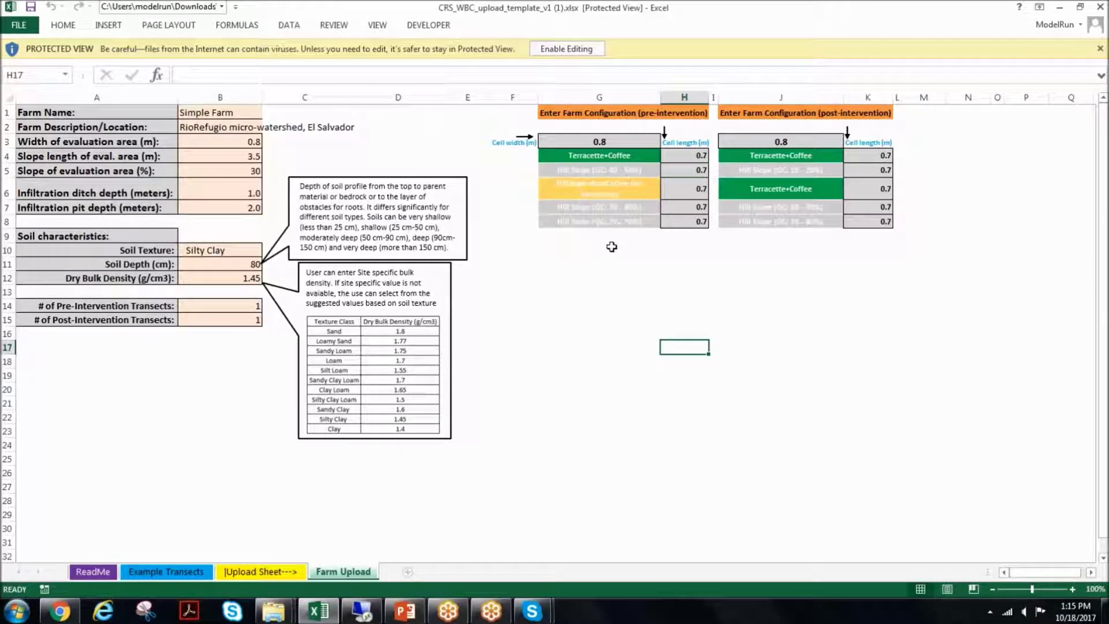
{"action": "left_click", "coordinate": [692, 319]}
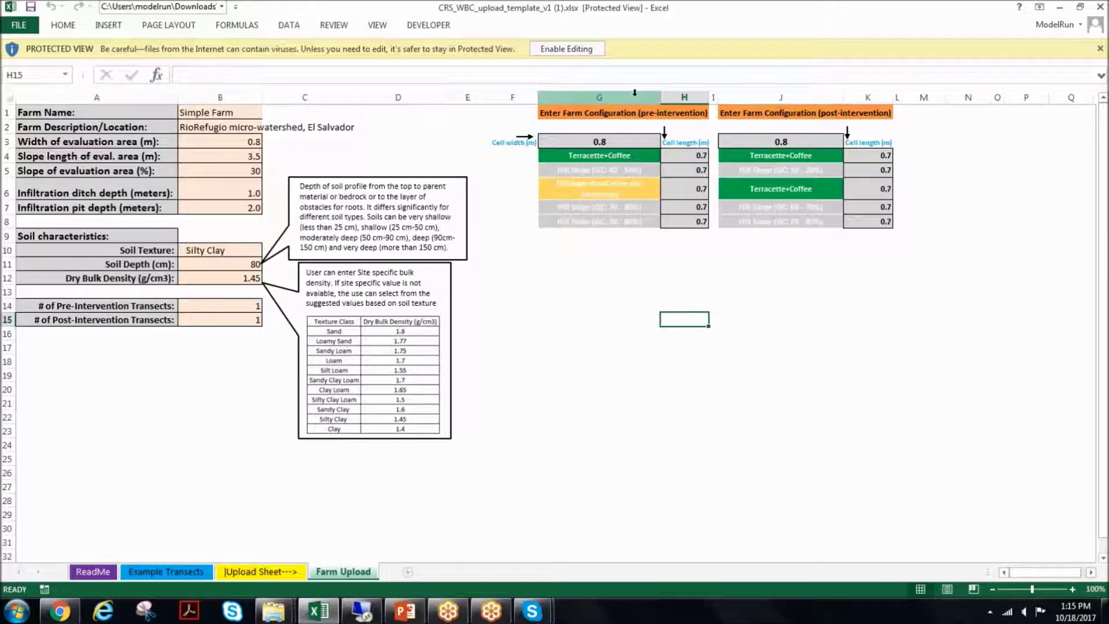
Select the post-intervention columns J and K on the Farm Upload sheet and enable editing of the protected workbook
{"action": "left_click", "coordinate": [746, 97]}
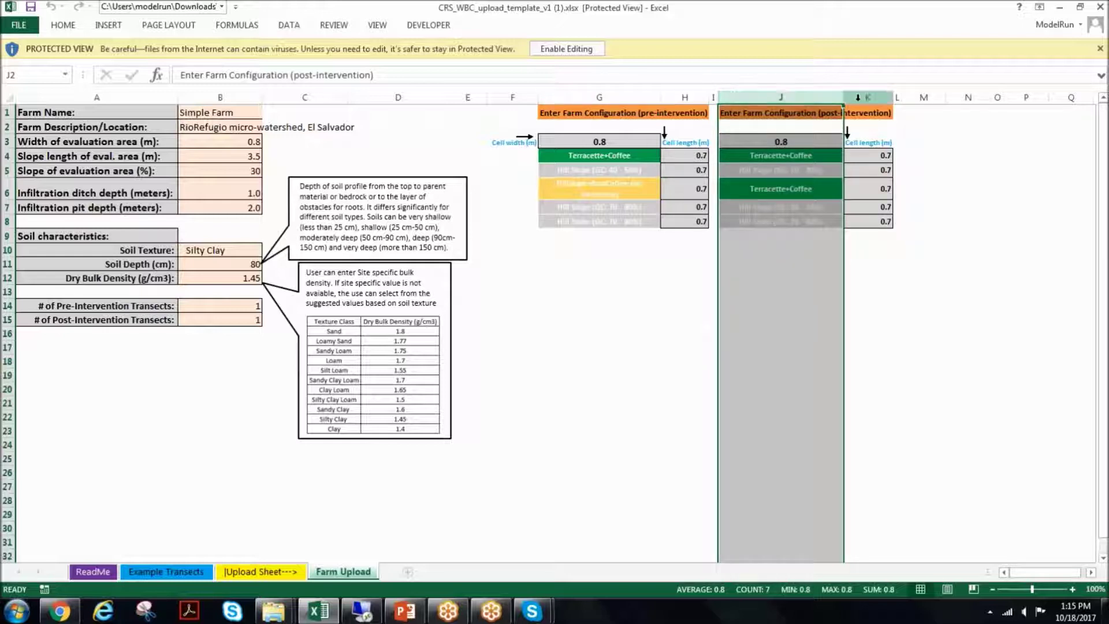
{"action": "left_click_drag", "start_coordinate": [870, 97], "coordinate": [799, 98]}
{"action": "right_click", "coordinate": [798, 98]}
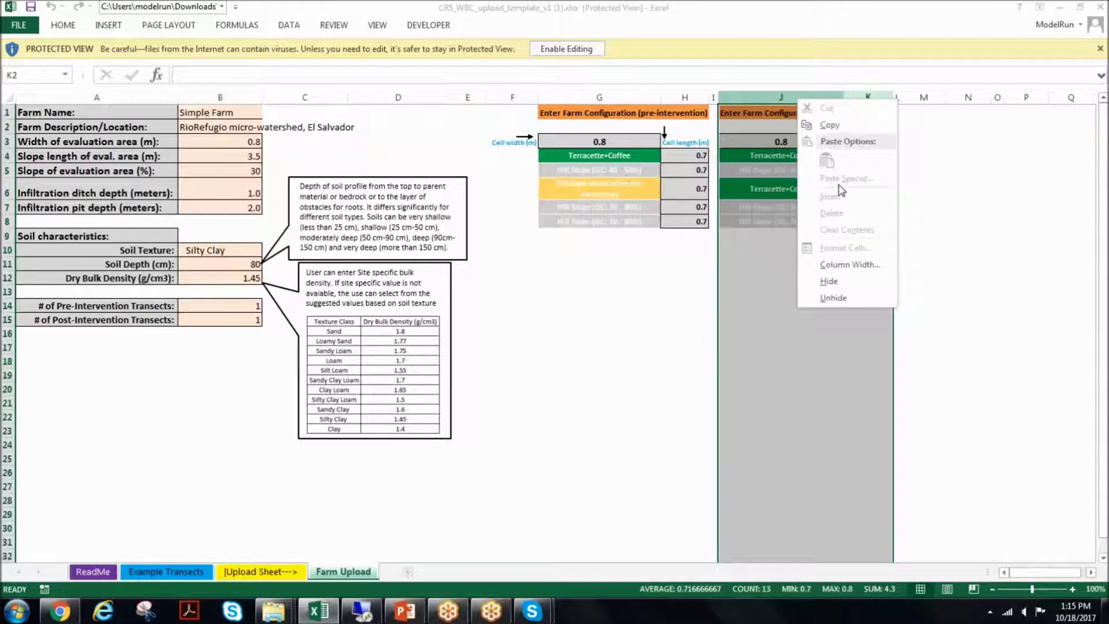
{"action": "left_click", "coordinate": [575, 49]}
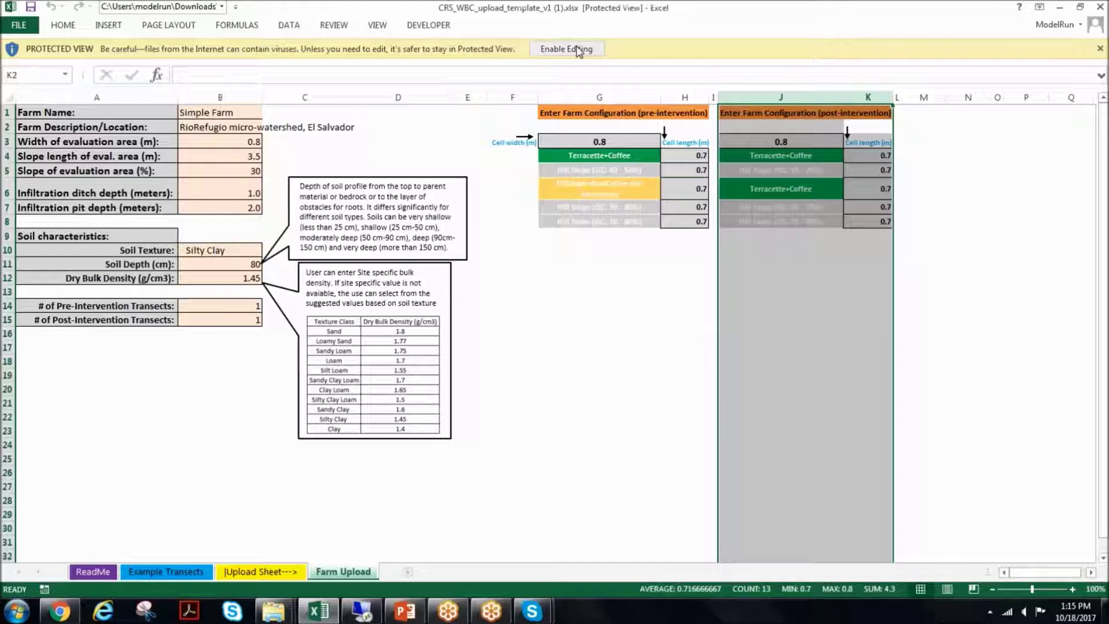
{"action": "left_click", "coordinate": [575, 49]}
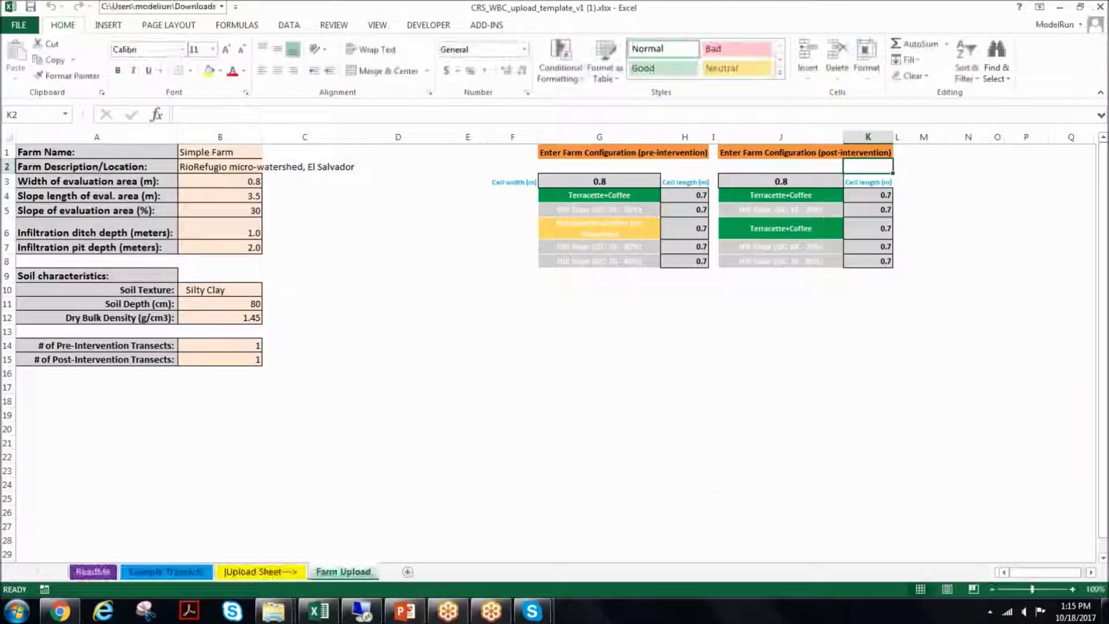
Insert two columns before the post-intervention farm configuration
{"action": "left_click", "coordinate": [891, 146]}
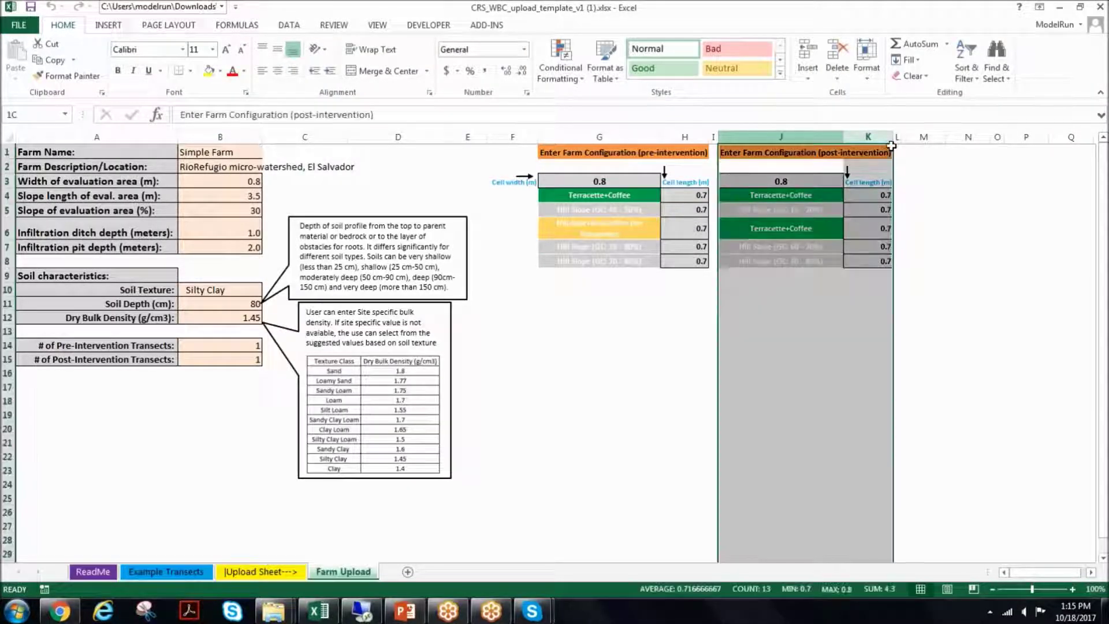
{"action": "right_click", "coordinate": [807, 137]}
{"action": "left_click", "coordinate": [837, 233]}
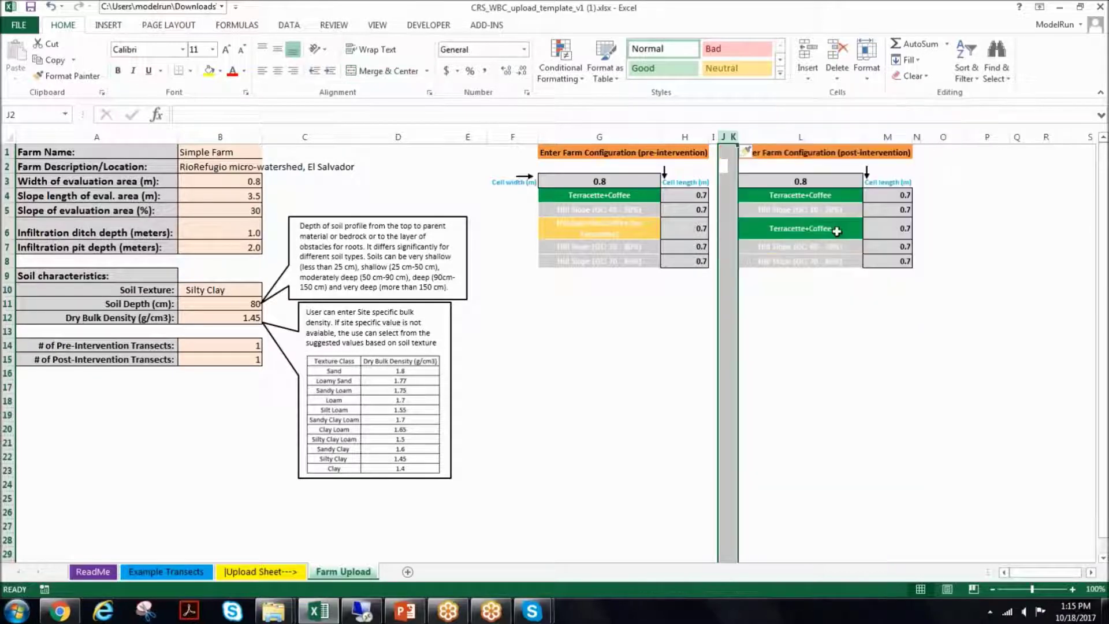
{"action": "left_click", "coordinate": [795, 341]}
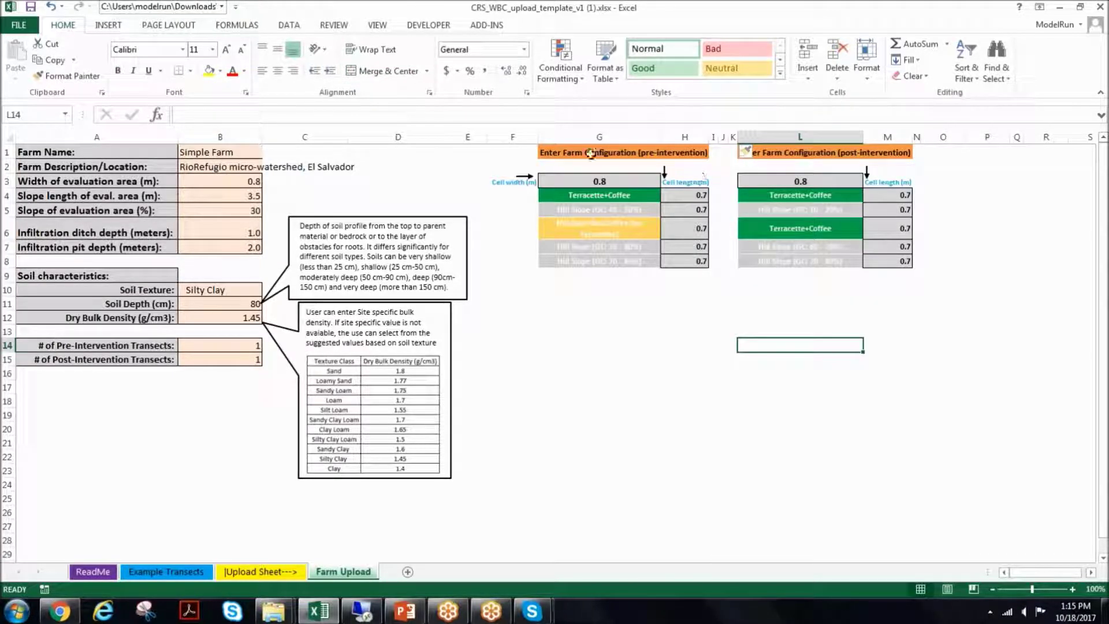
Widen the two new blank columns J and K between the pre-intervention and post-intervention configurations
{"action": "left_click_drag", "start_coordinate": [736, 137], "coordinate": [809, 138]}
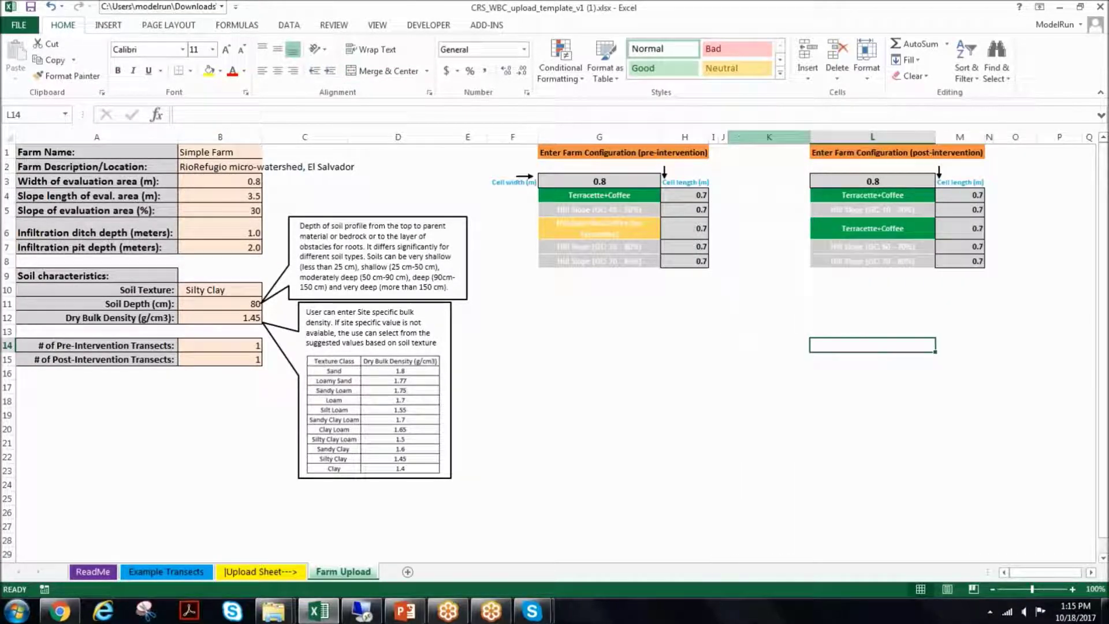
{"action": "left_click", "coordinate": [723, 136]}
{"action": "left_click_drag", "start_coordinate": [729, 138], "coordinate": [776, 138]}
{"action": "left_click", "coordinate": [747, 209]}
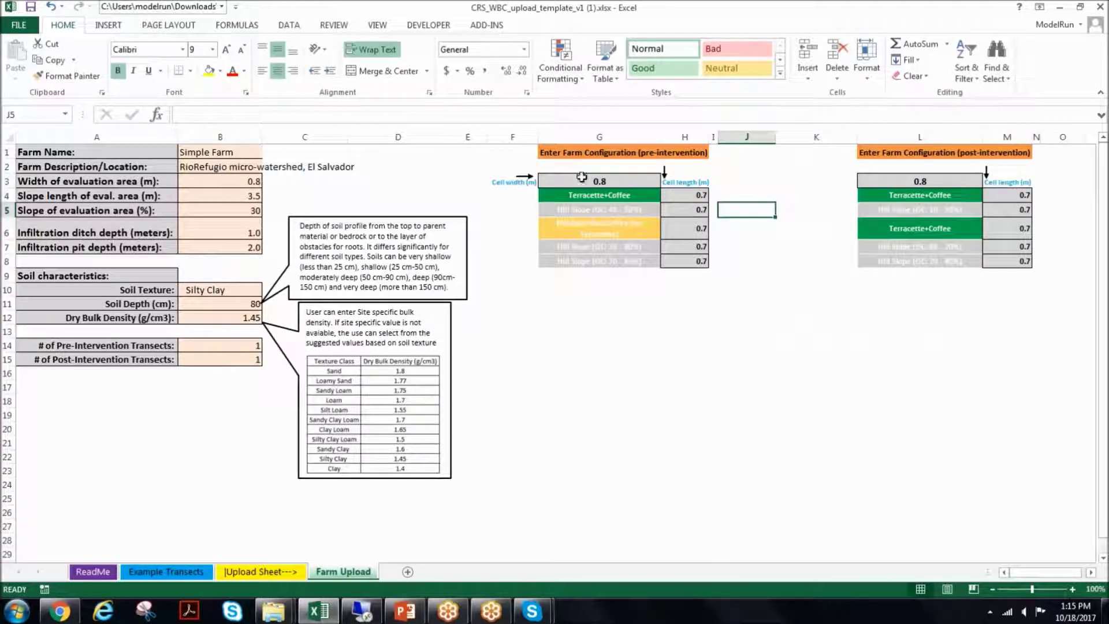
{"action": "left_click_drag", "start_coordinate": [561, 180], "coordinate": [693, 261]}
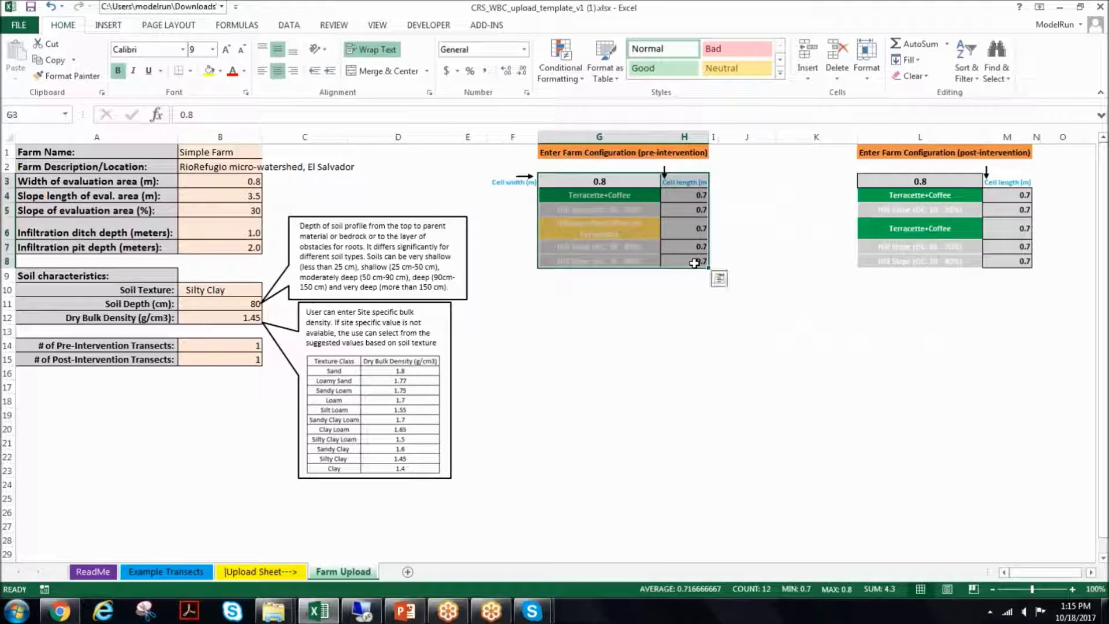
{"action": "key", "text": "ctrl+c"}
{"action": "left_click", "coordinate": [757, 185]}
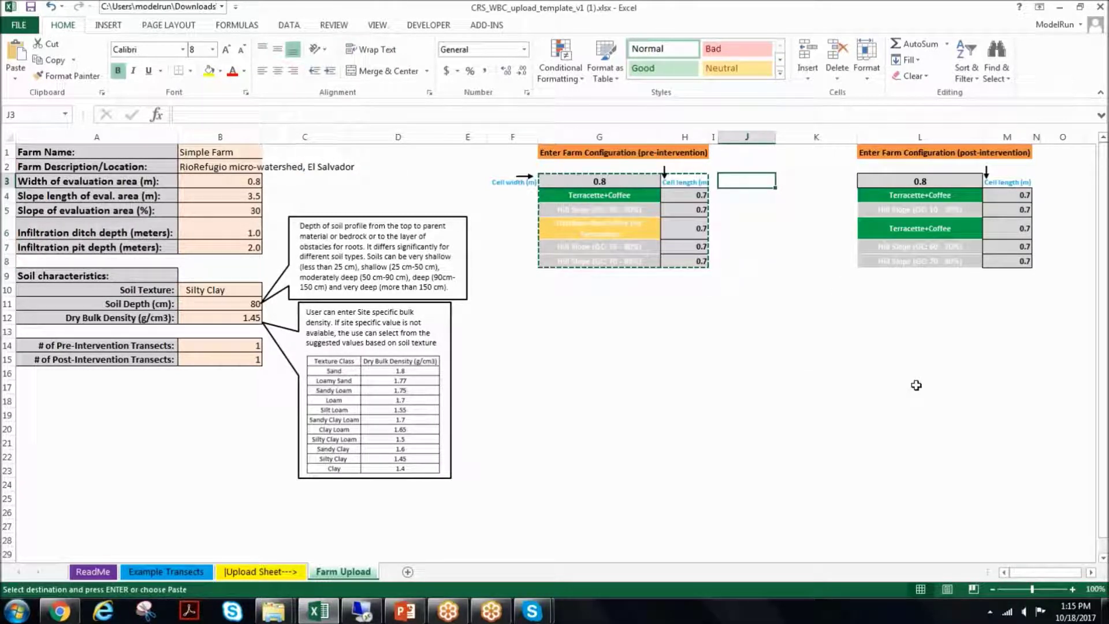
{"action": "left_click", "coordinate": [832, 137]}
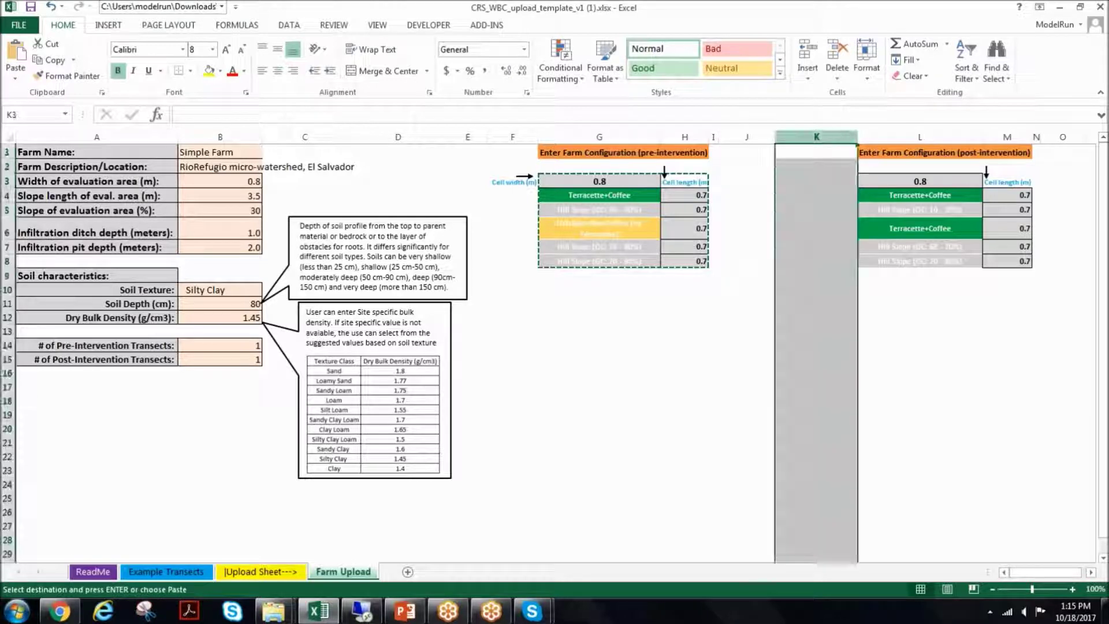
{"action": "right_click", "coordinate": [839, 137]}
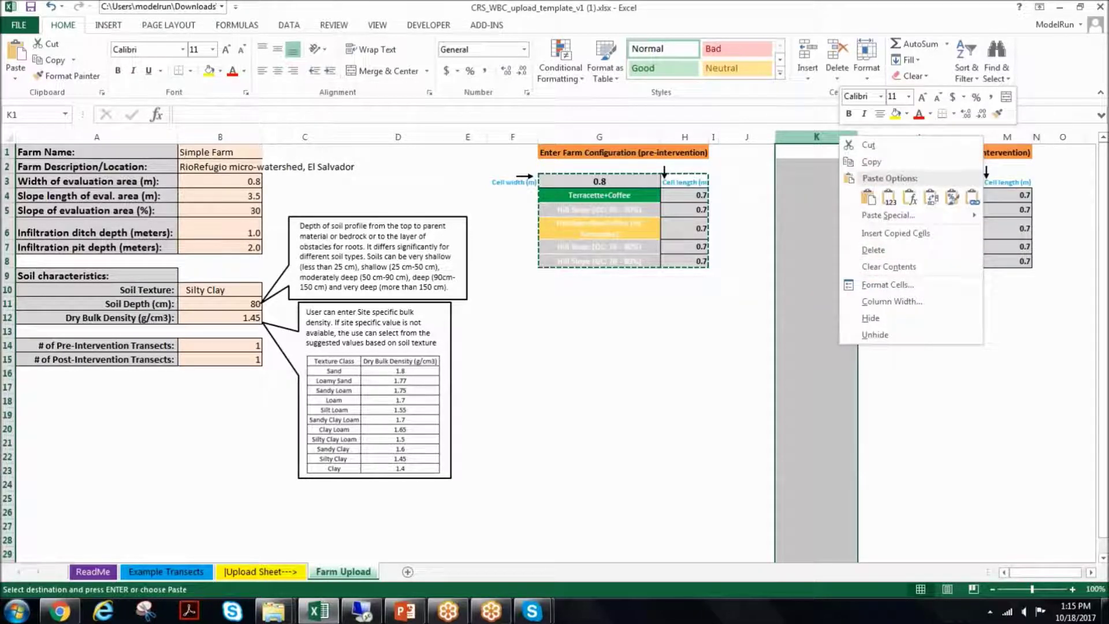
{"action": "left_click", "coordinate": [873, 250]}
{"action": "double_click", "coordinate": [745, 229]}
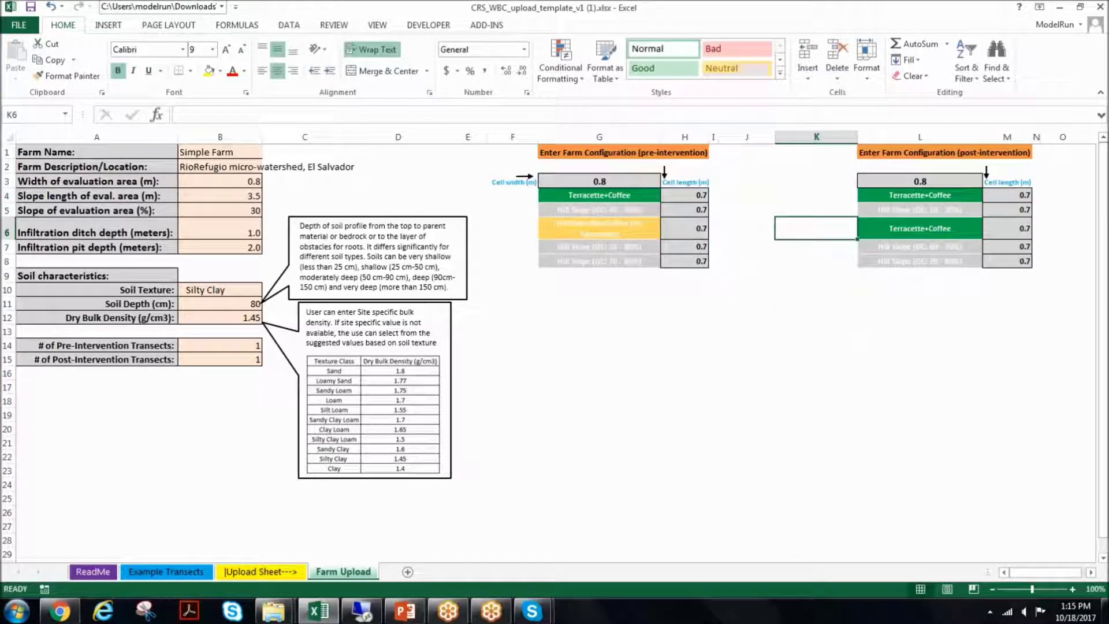
Insert one more column at column K, between the pre-intervention and post-intervention configurations
{"action": "left_click", "coordinate": [811, 137]}
{"action": "right_click", "coordinate": [789, 137]}
{"action": "left_click", "coordinate": [825, 236]}
{"action": "left_click", "coordinate": [820, 246]}
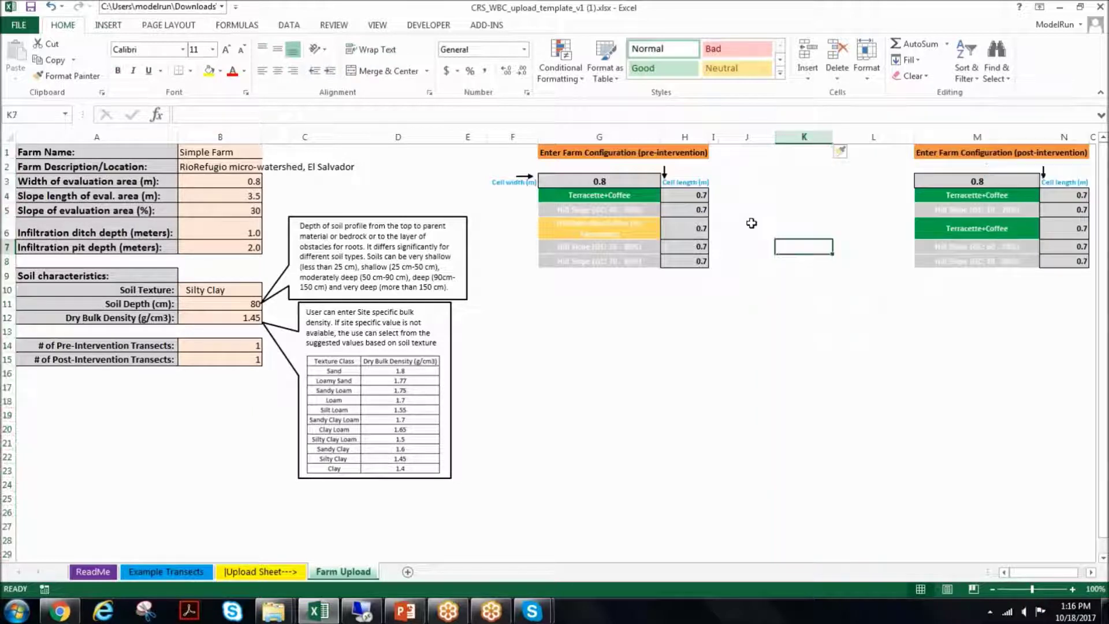
Copy the pre-intervention transect block G3:H8 and paste it starting at cell J3 as a second pre-intervention transect
{"action": "left_click_drag", "start_coordinate": [599, 182], "coordinate": [687, 261]}
{"action": "left_click", "coordinate": [746, 182]}
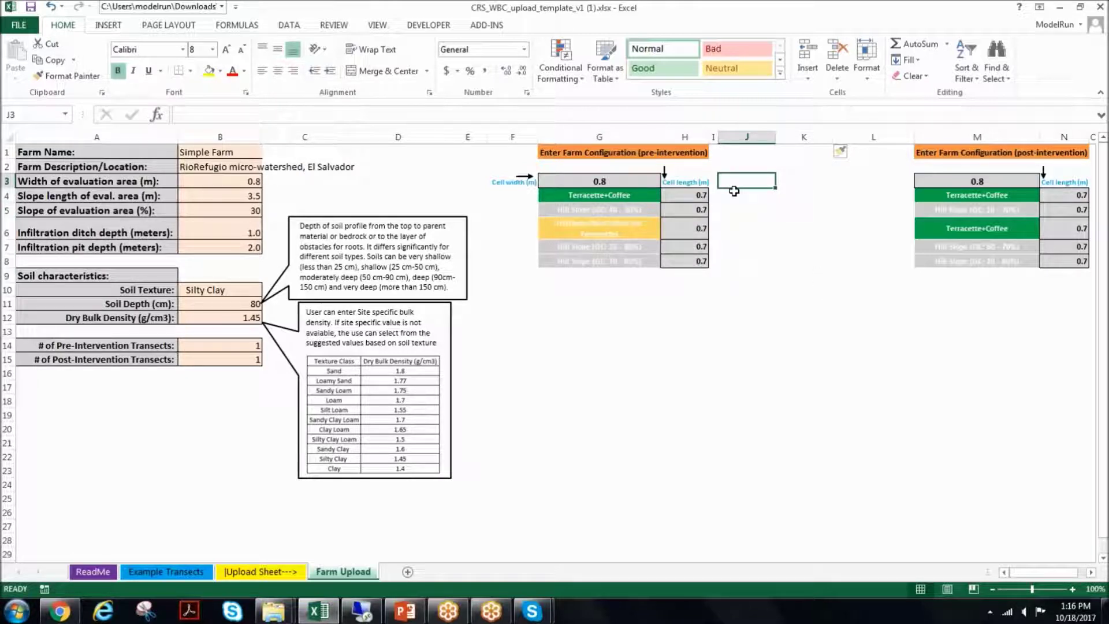
{"action": "left_click_drag", "start_coordinate": [617, 182], "coordinate": [691, 260]}
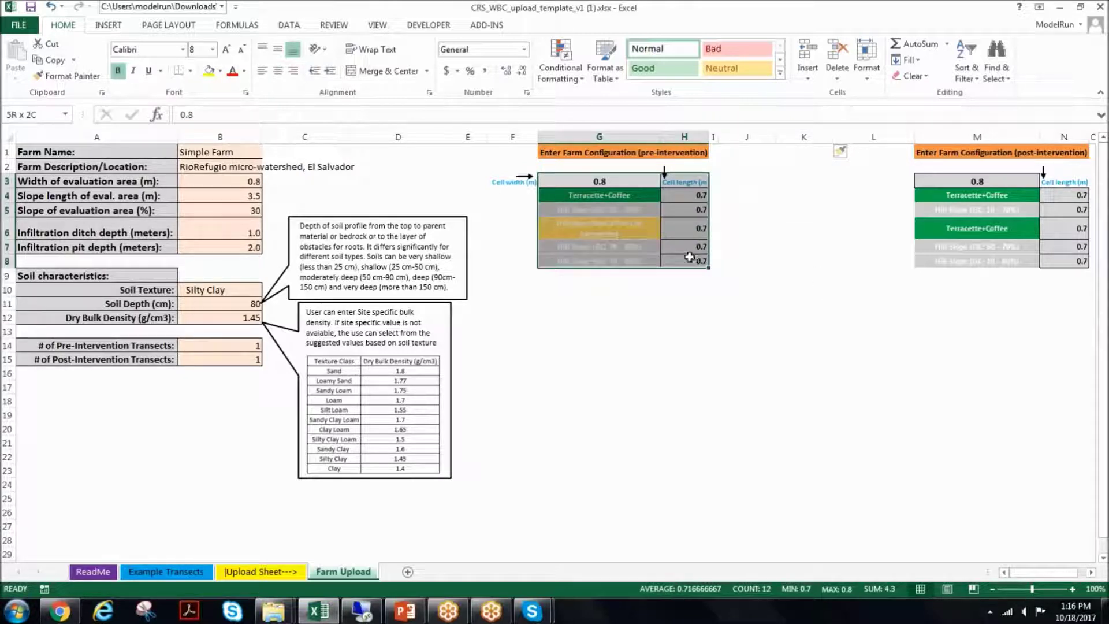
{"action": "right_click", "coordinate": [693, 257]}
{"action": "left_click", "coordinate": [723, 280]}
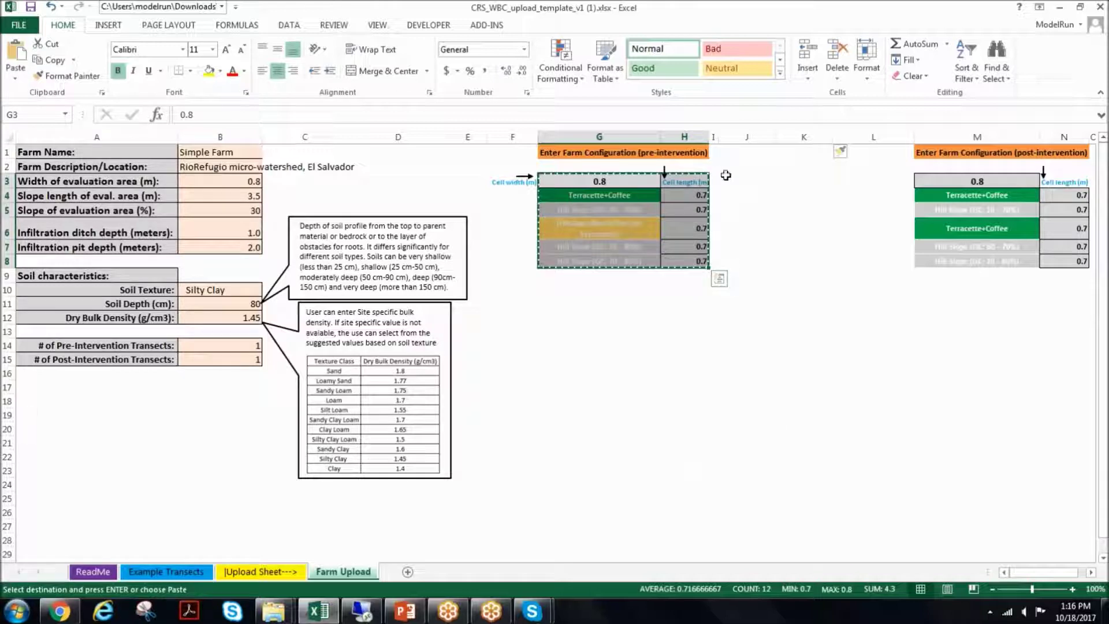
{"action": "left_click", "coordinate": [731, 179]}
{"action": "right_click", "coordinate": [735, 180]}
{"action": "left_click", "coordinate": [768, 233]}
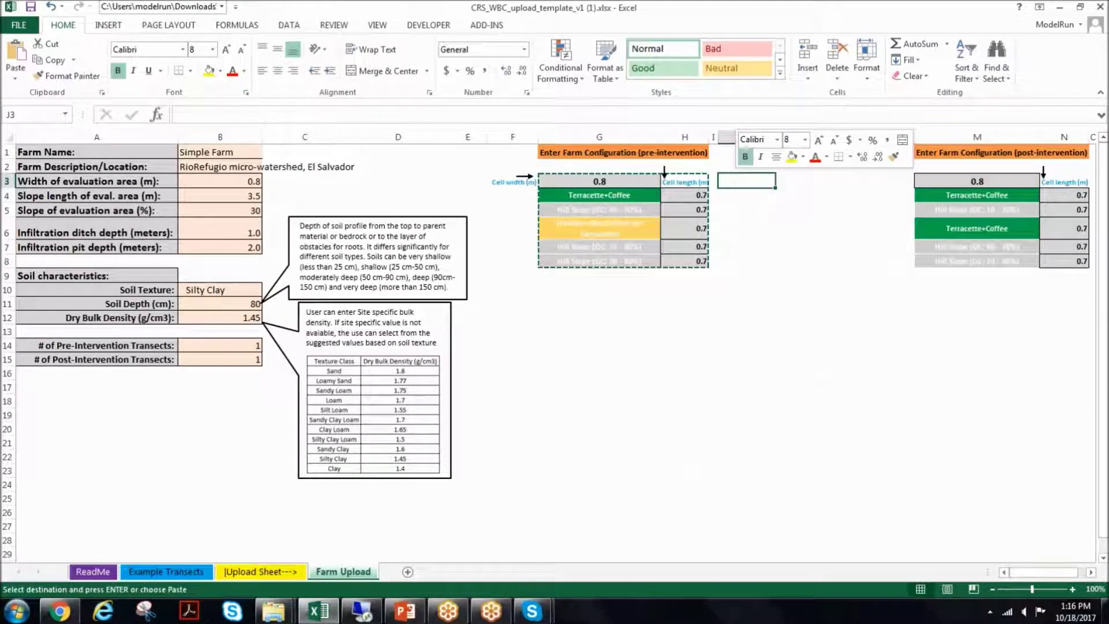
{"action": "left_click", "coordinate": [861, 386]}
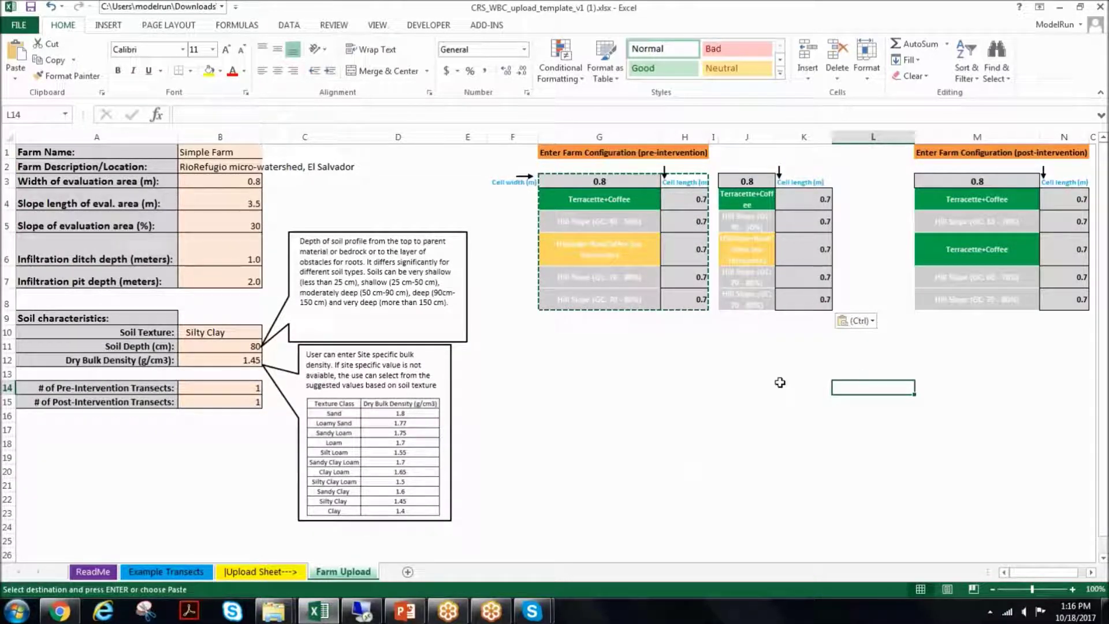
{"action": "left_click", "coordinate": [635, 427]}
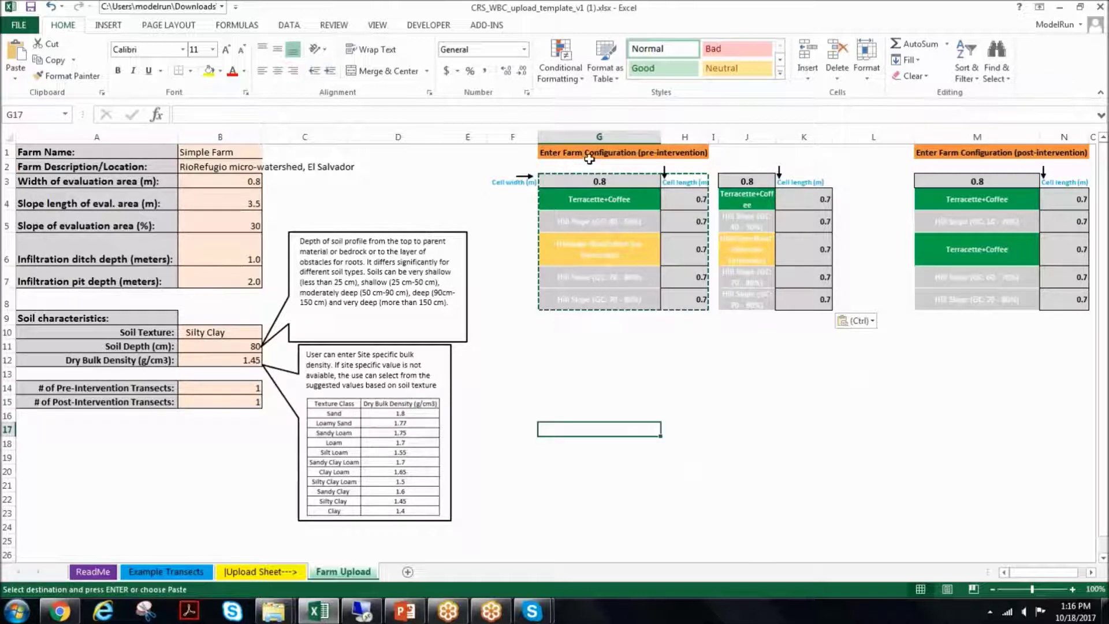
{"action": "left_click", "coordinate": [776, 419]}
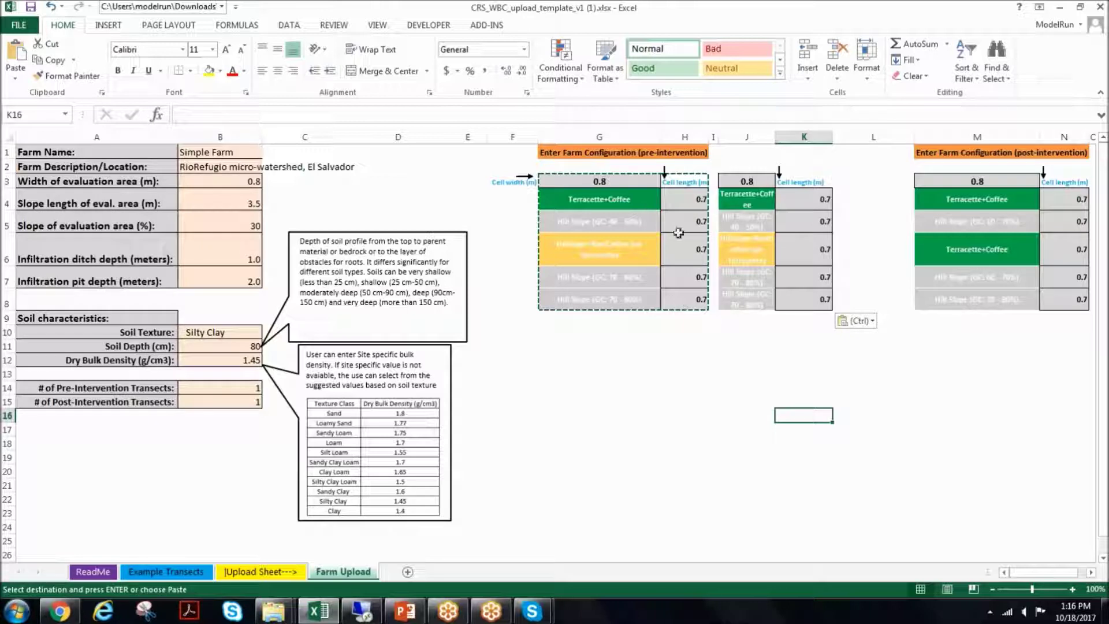
{"action": "left_click", "coordinate": [760, 448]}
{"action": "key", "text": "BackSpace"}
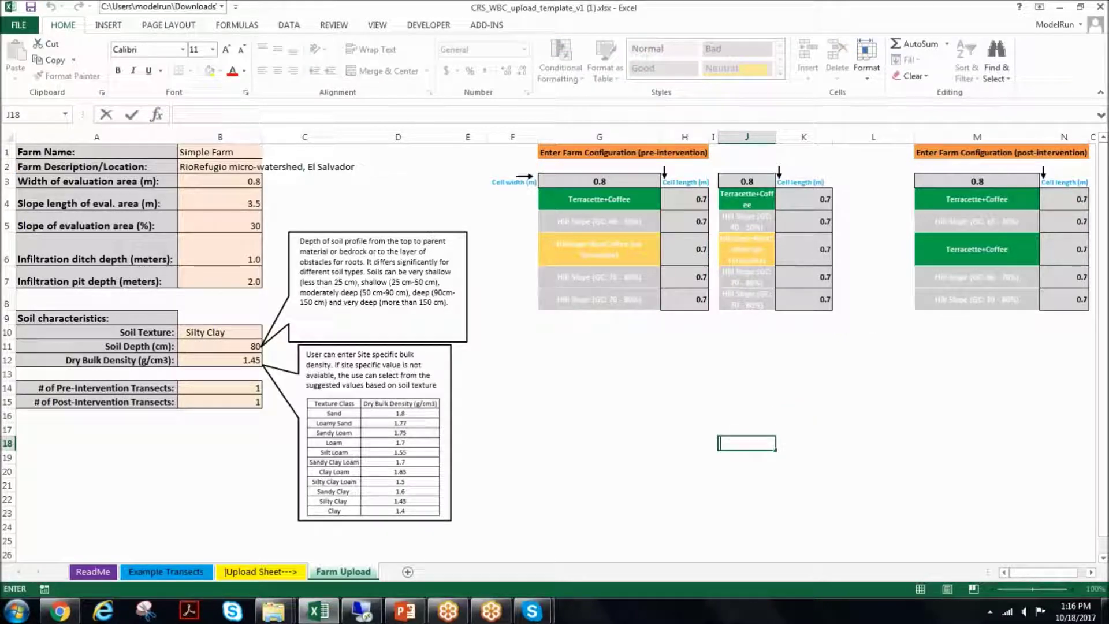
{"action": "left_click", "coordinate": [714, 135]}
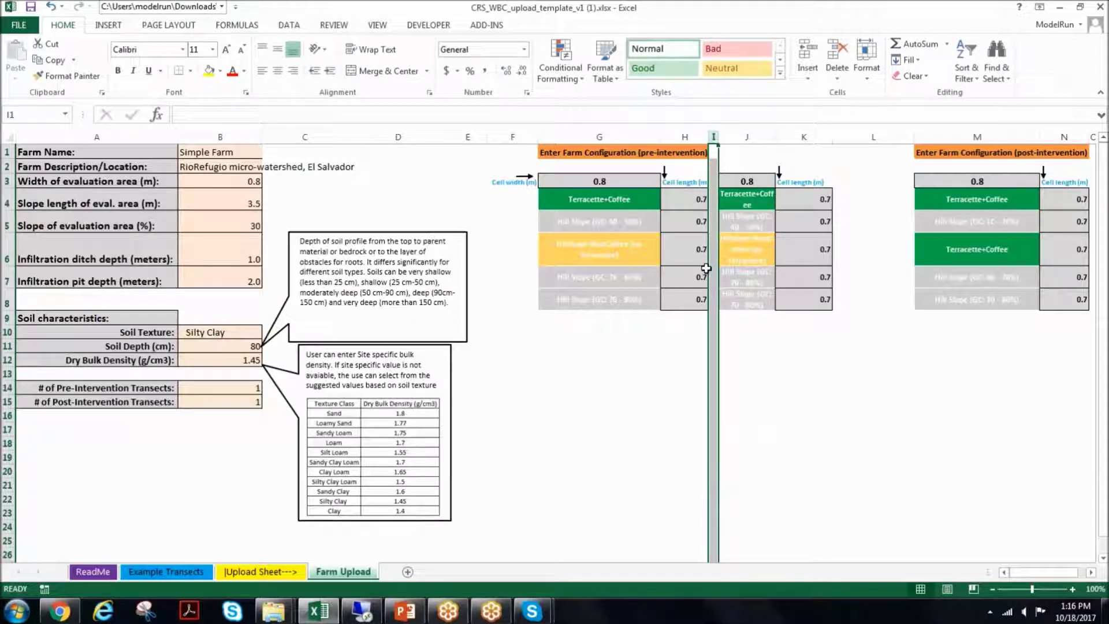
{"action": "left_click", "coordinate": [763, 351]}
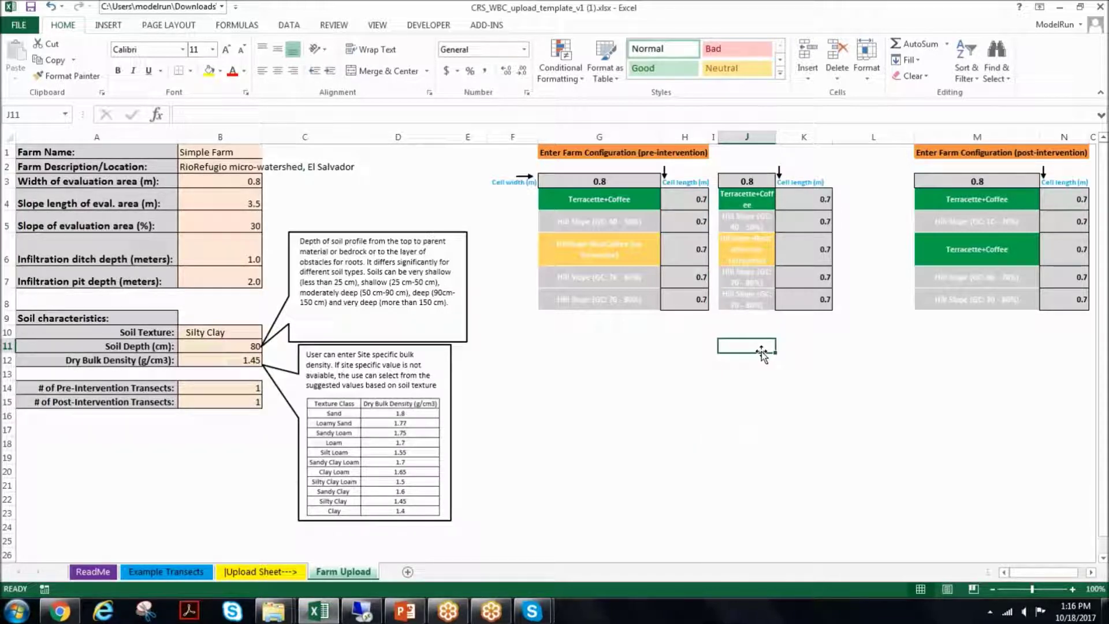
{"action": "left_click", "coordinate": [726, 358]}
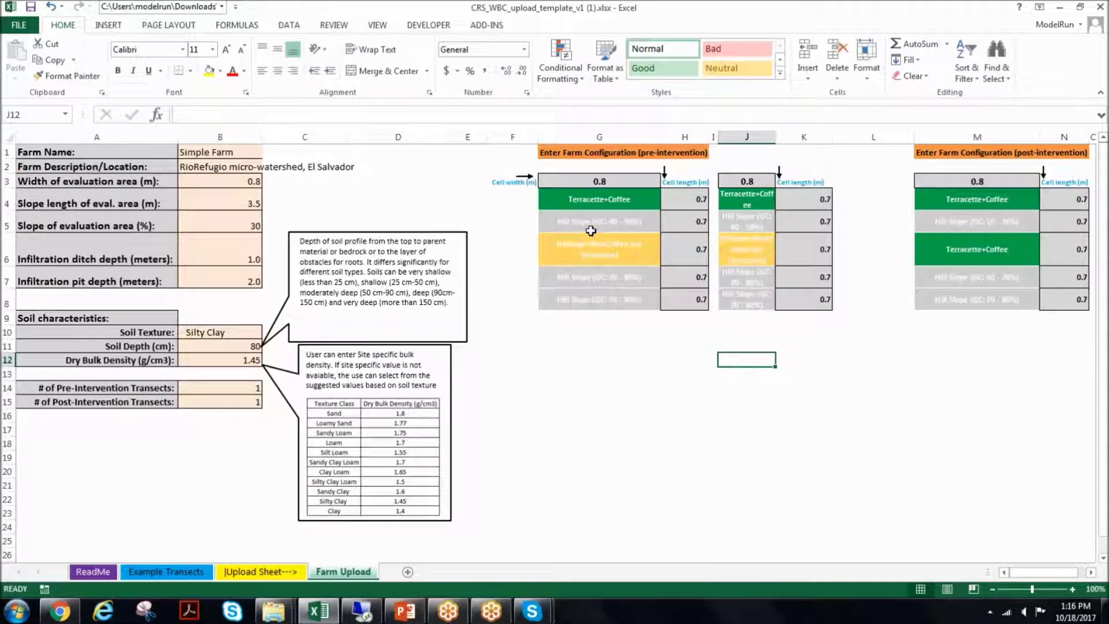
Set the first land-use cell of the original pre-intervention transect, G4, to Basic Grains (Maize/Rice/Beans)
{"action": "left_click", "coordinate": [598, 196]}
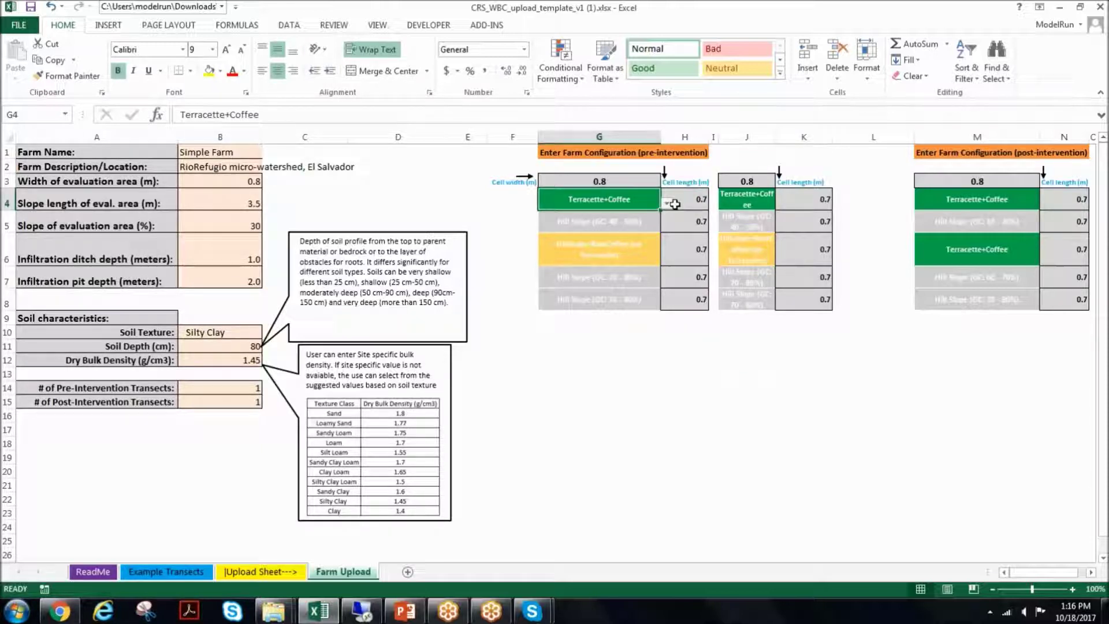
{"action": "left_click", "coordinate": [667, 204]}
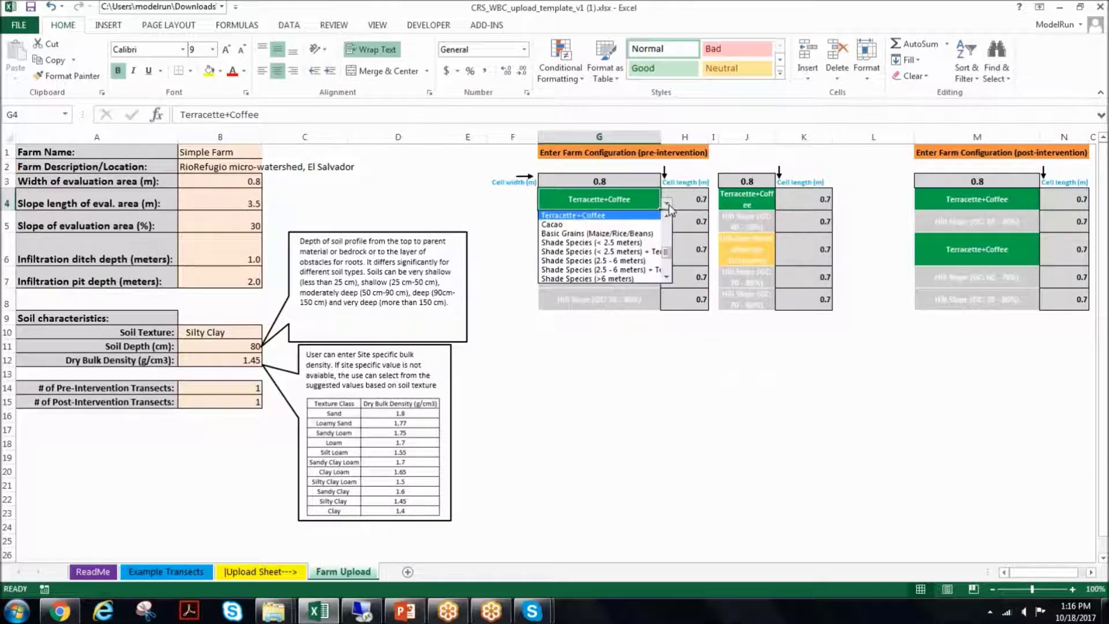
{"action": "left_click", "coordinate": [593, 234]}
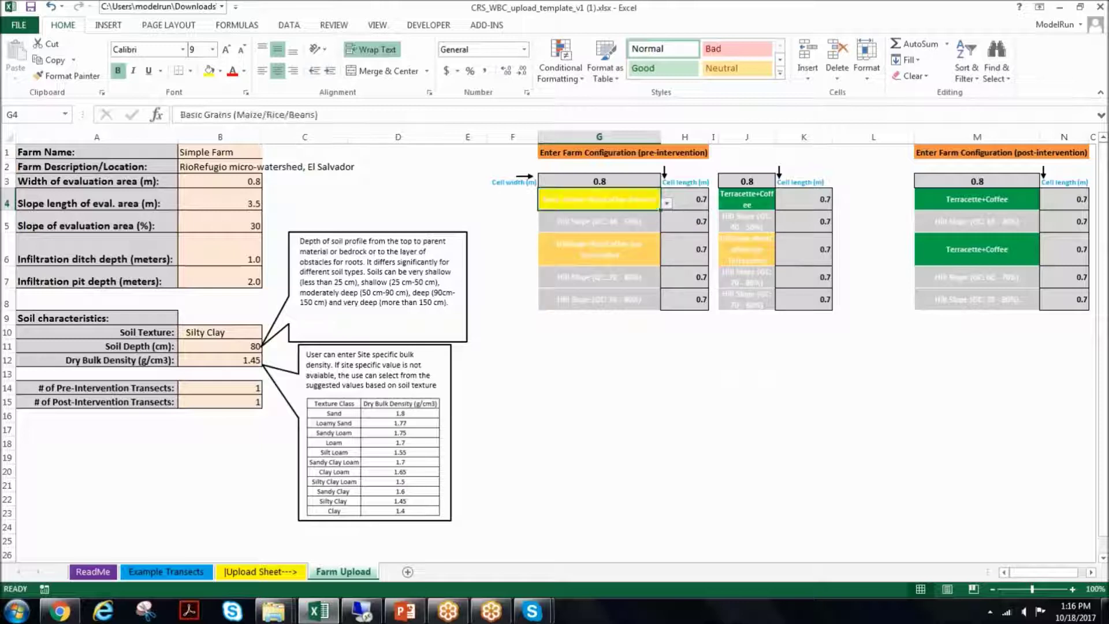
{"action": "left_click", "coordinate": [769, 404]}
Review the cell width and cell lengths of the first pre-intervention transect and look over the post-intervention configuration
{"action": "left_click", "coordinate": [594, 182]}
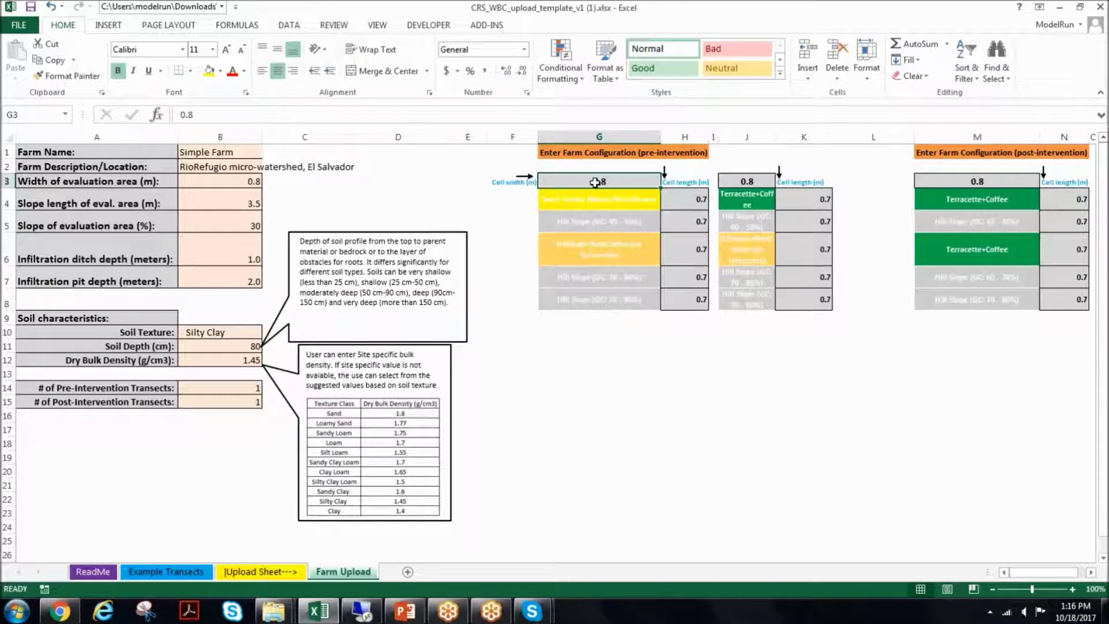
{"action": "left_click", "coordinate": [685, 204]}
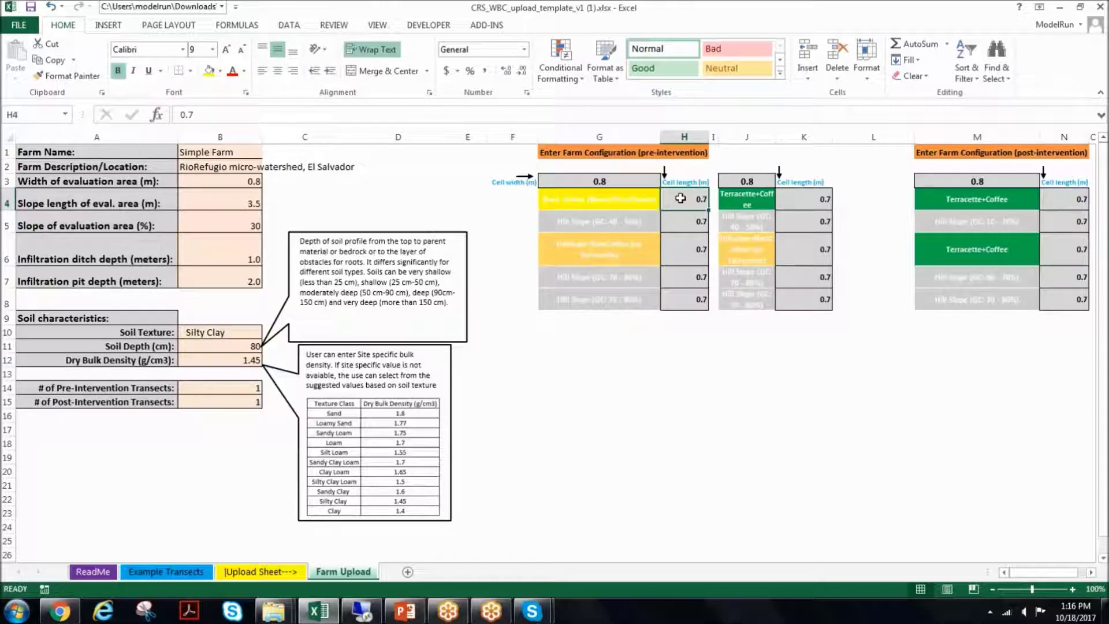
{"action": "left_click", "coordinate": [679, 224]}
{"action": "left_click", "coordinate": [685, 260]}
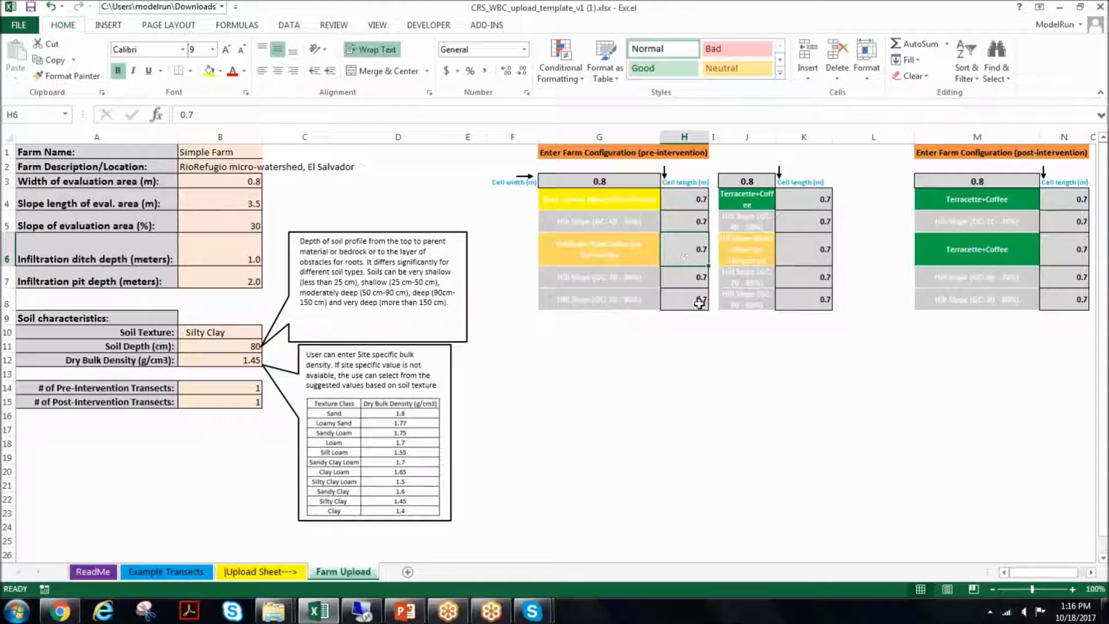
{"action": "left_click", "coordinate": [680, 196]}
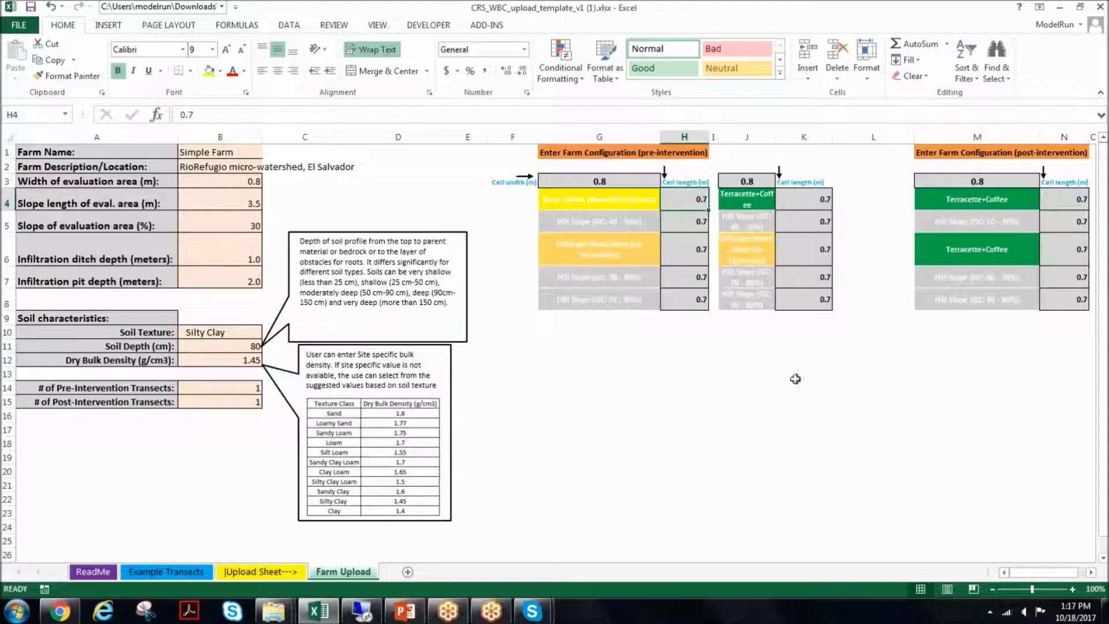
{"action": "left_click", "coordinate": [839, 428]}
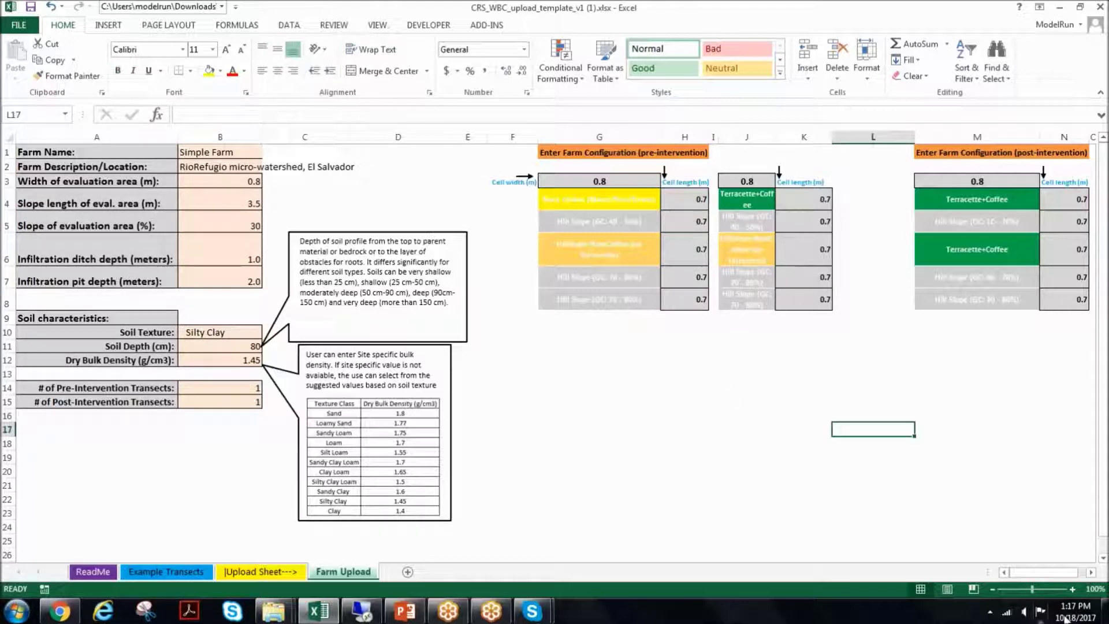
{"action": "left_click", "coordinate": [1091, 572]}
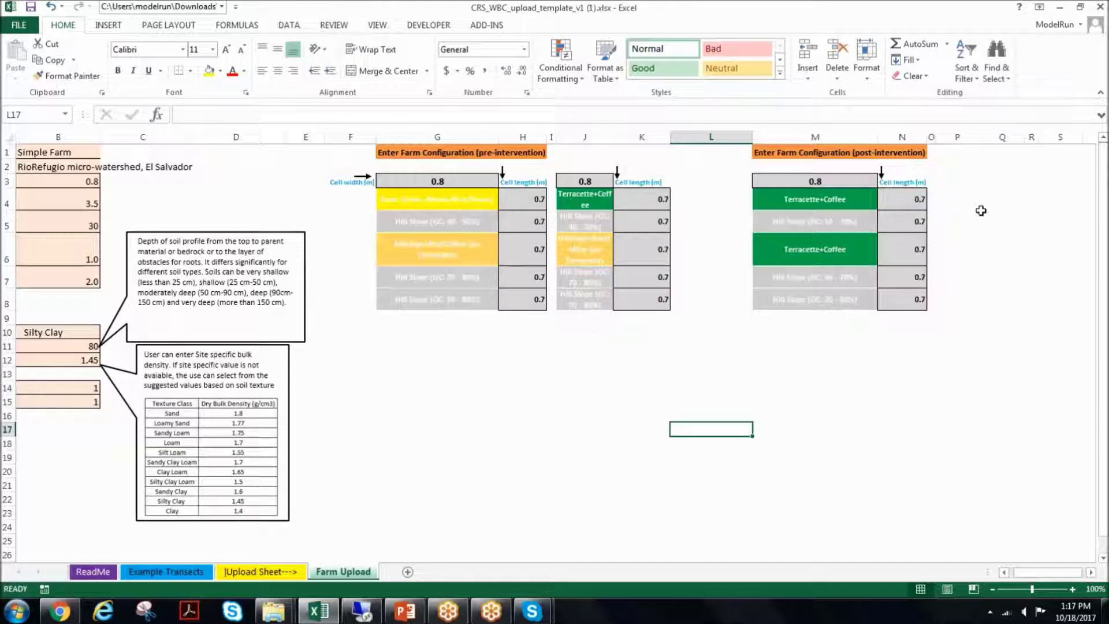
{"action": "left_click", "coordinate": [1005, 572]}
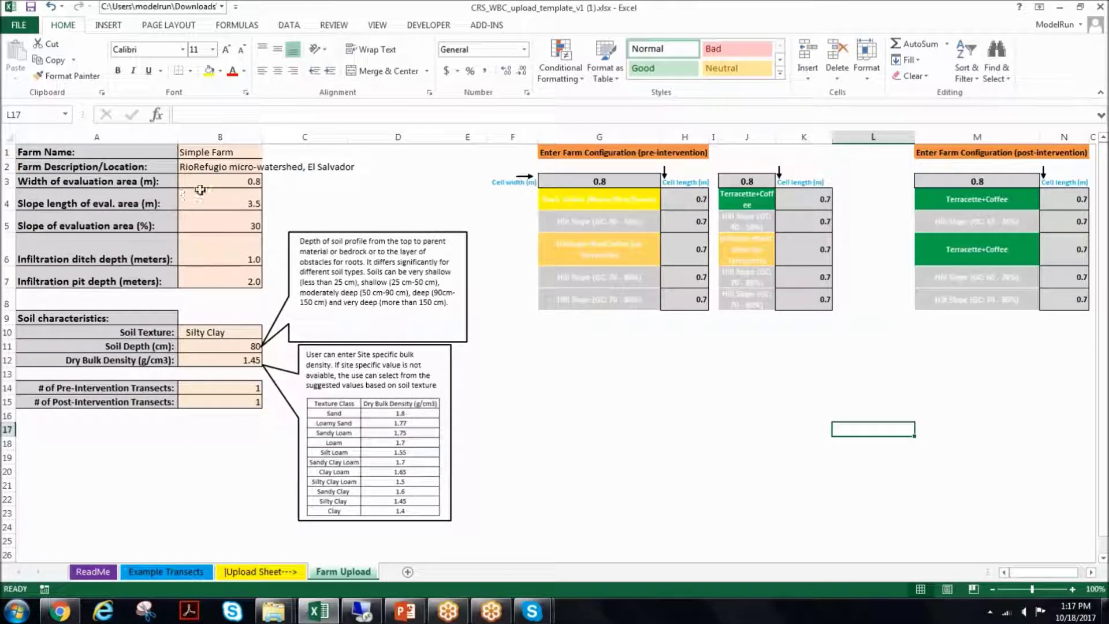
Check the evaluation area's slope length and slope percentage, and the infiltration ditch and pit depths
{"action": "left_click", "coordinate": [197, 207]}
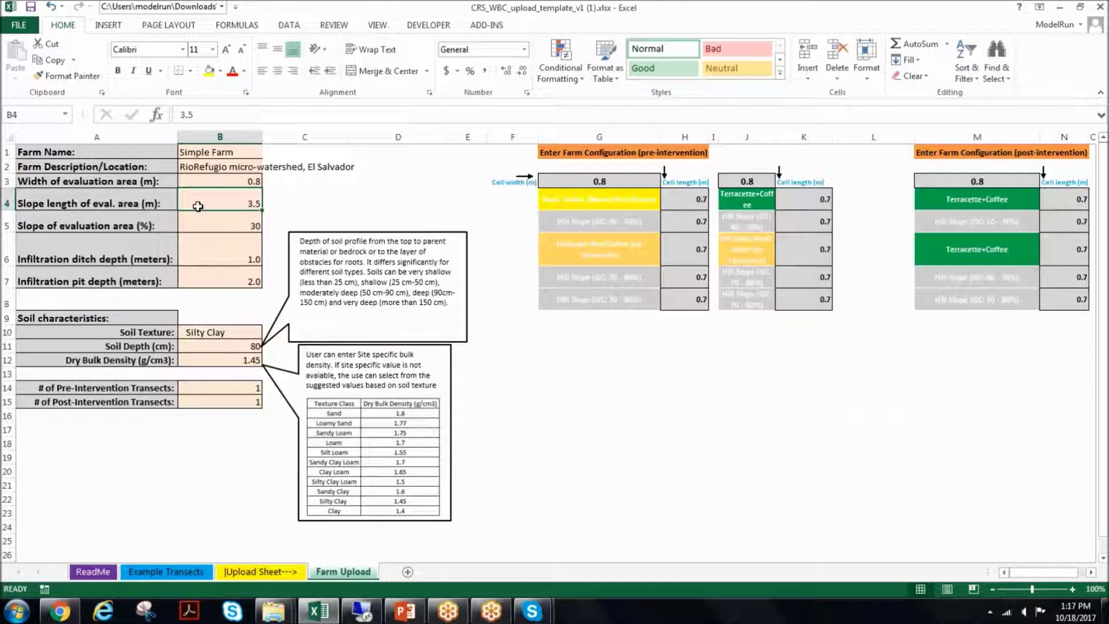
{"action": "left_click", "coordinate": [234, 227]}
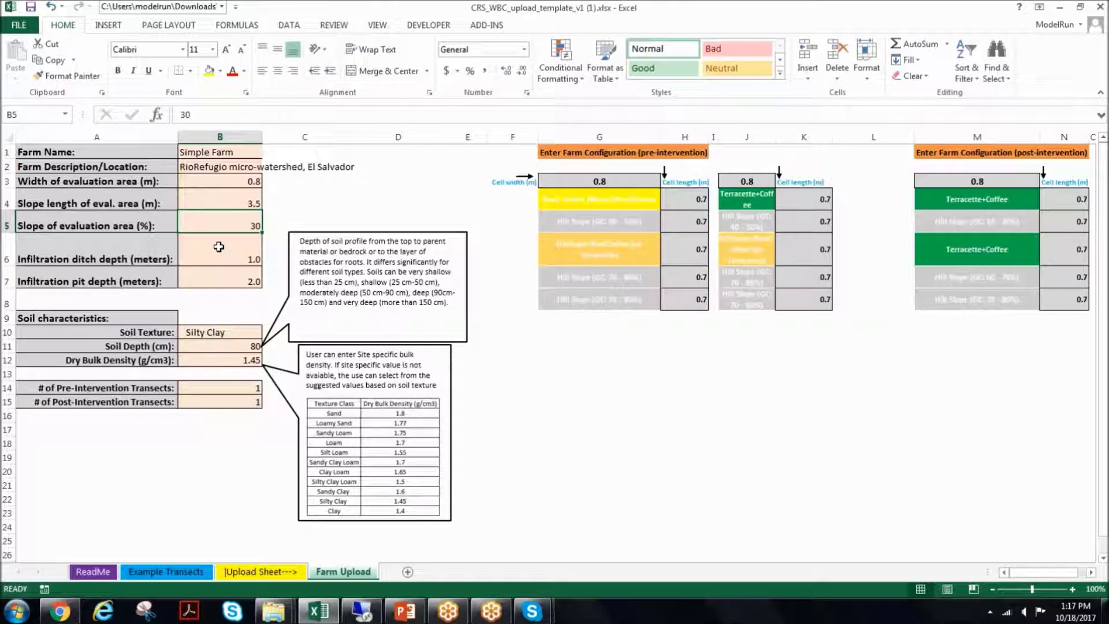
{"action": "left_click", "coordinate": [247, 252]}
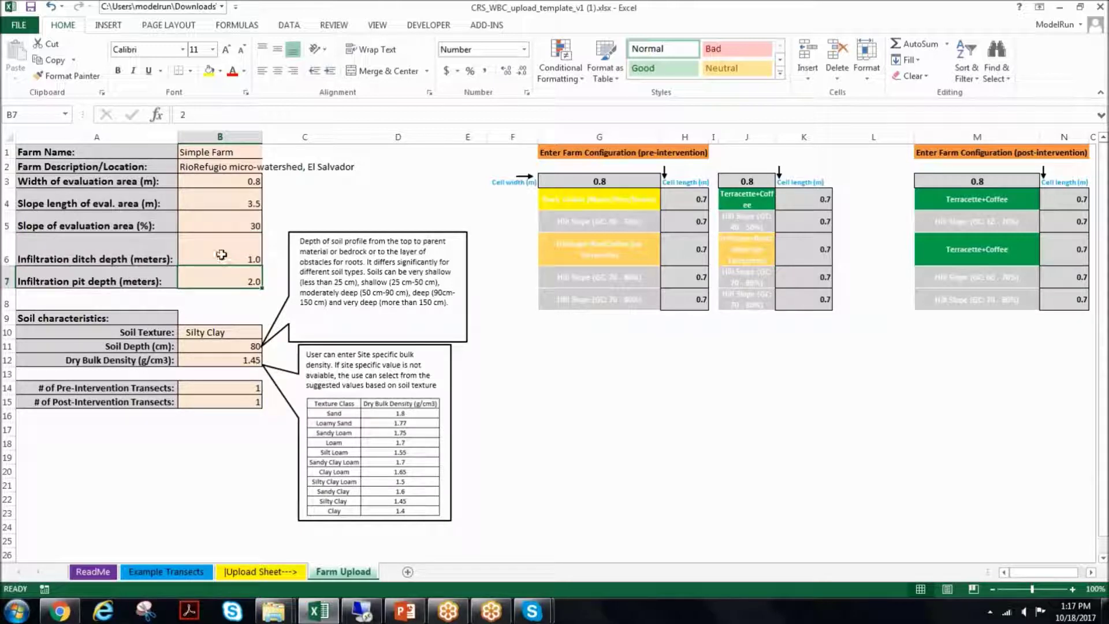
{"action": "left_click", "coordinate": [223, 285]}
Choose Silty Clay as the soil texture under the soil characteristics
{"action": "left_click", "coordinate": [250, 332]}
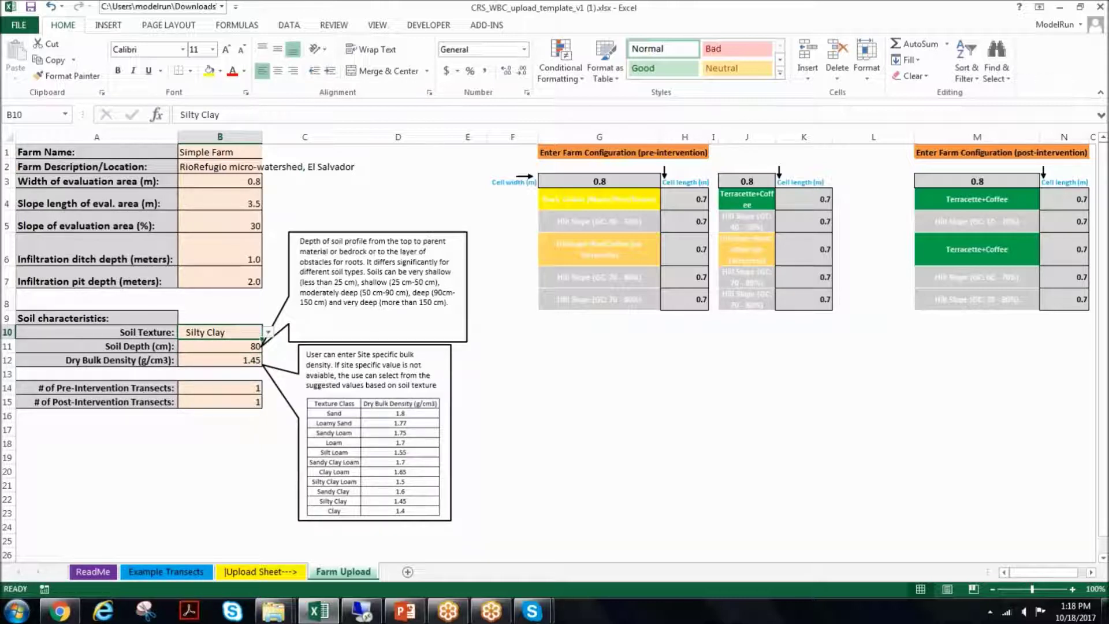
{"action": "left_click", "coordinate": [268, 333]}
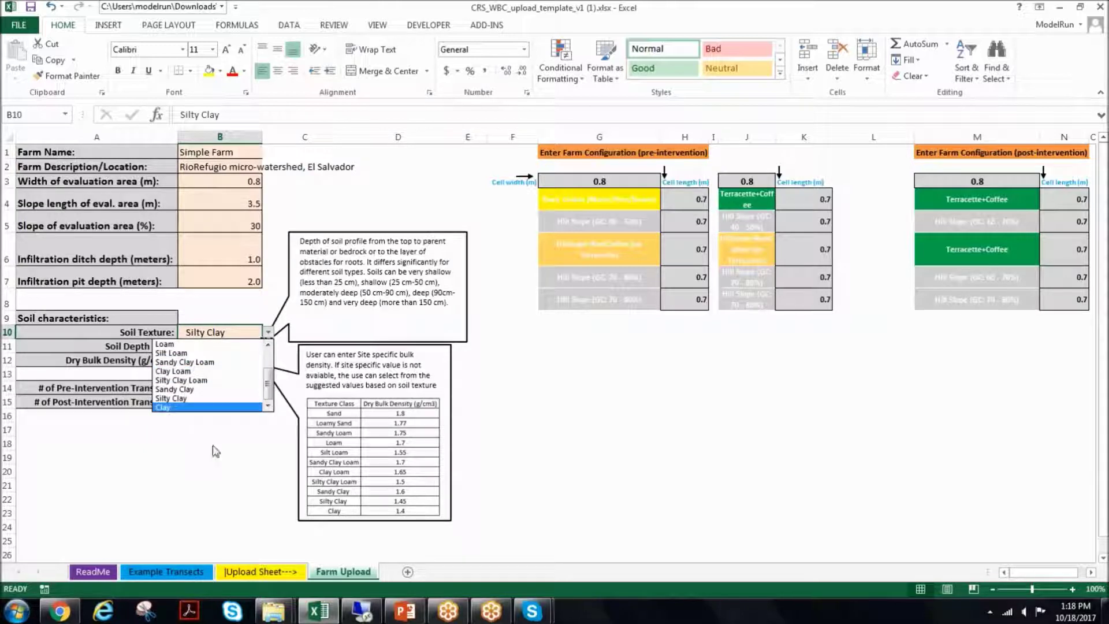
{"action": "left_click", "coordinate": [184, 398]}
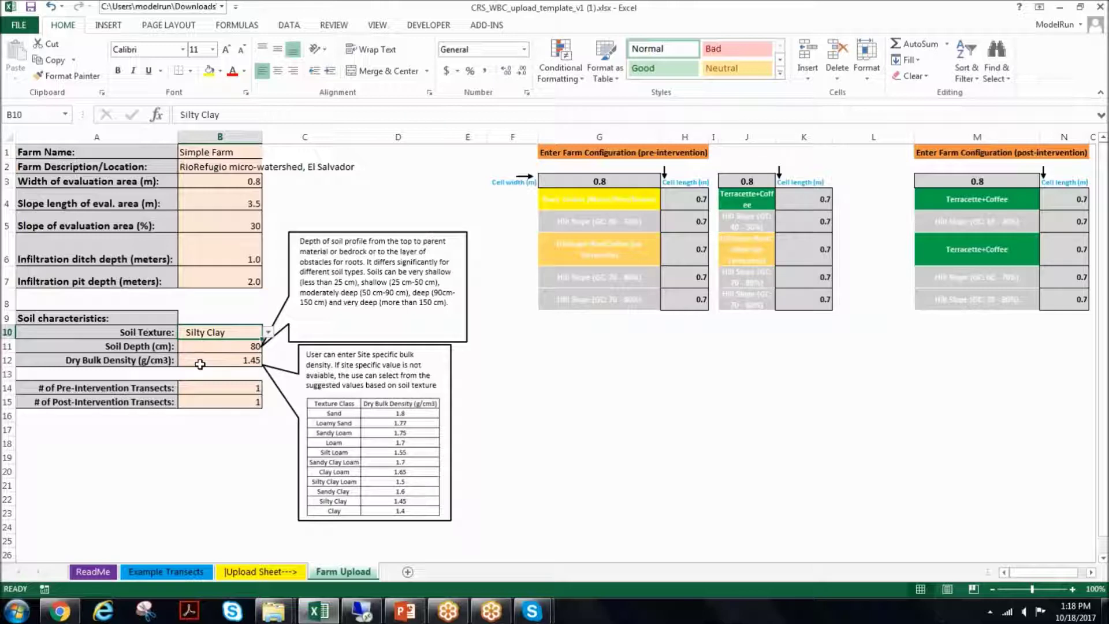
{"action": "left_click", "coordinate": [222, 444]}
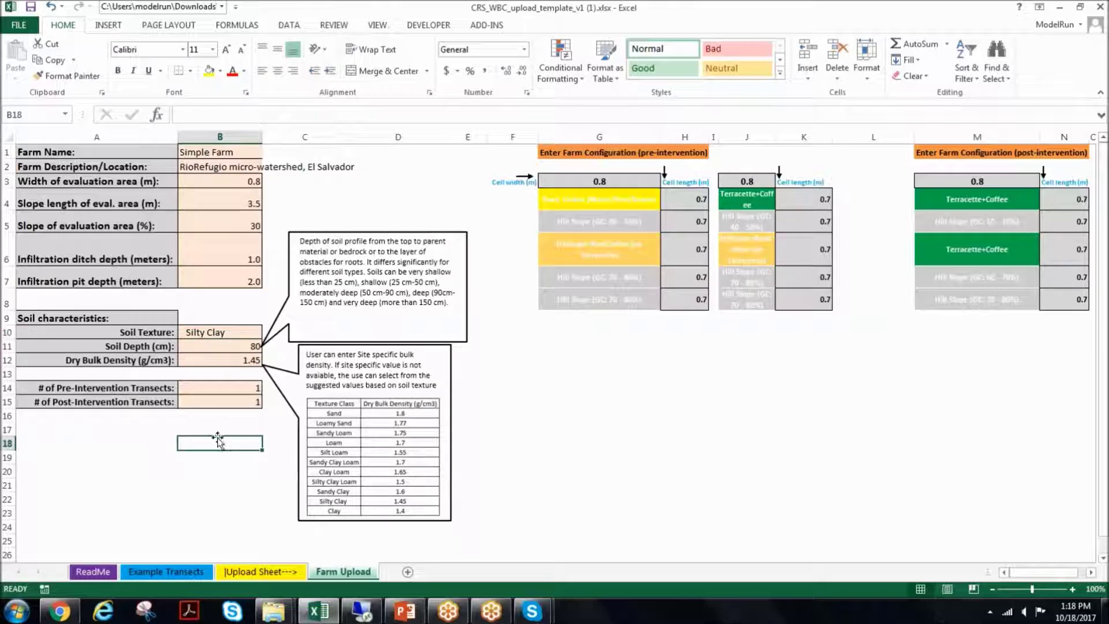
Check the template's pre- and post-intervention transect counts, and open the completed Comasagua farm workbook from the Webinar-101817 folder
{"action": "left_click", "coordinate": [214, 387]}
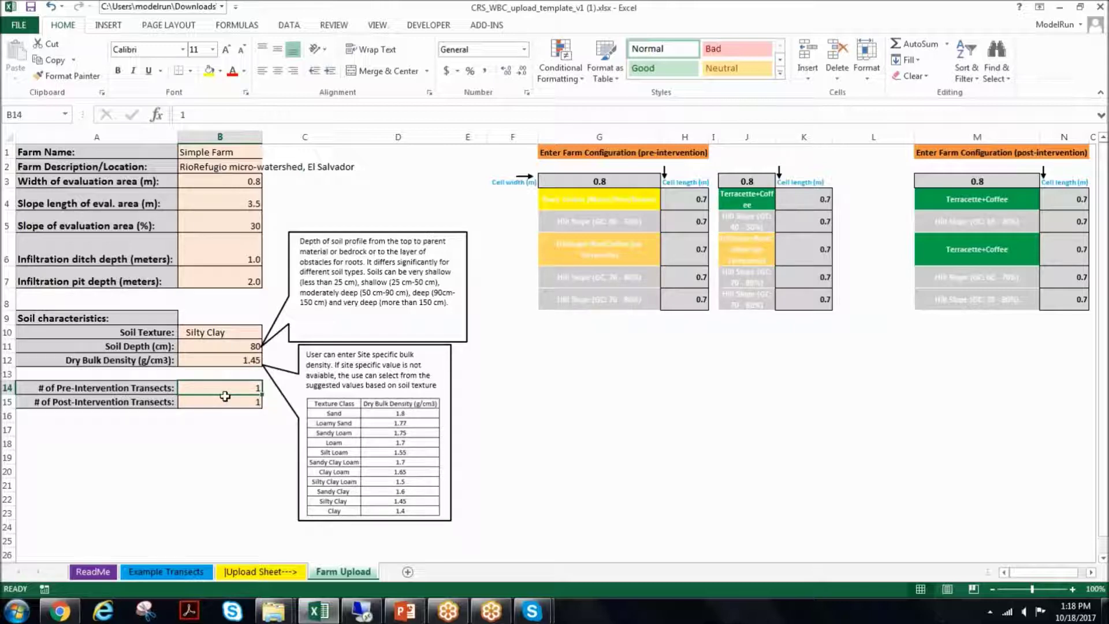
{"action": "left_click", "coordinate": [223, 420]}
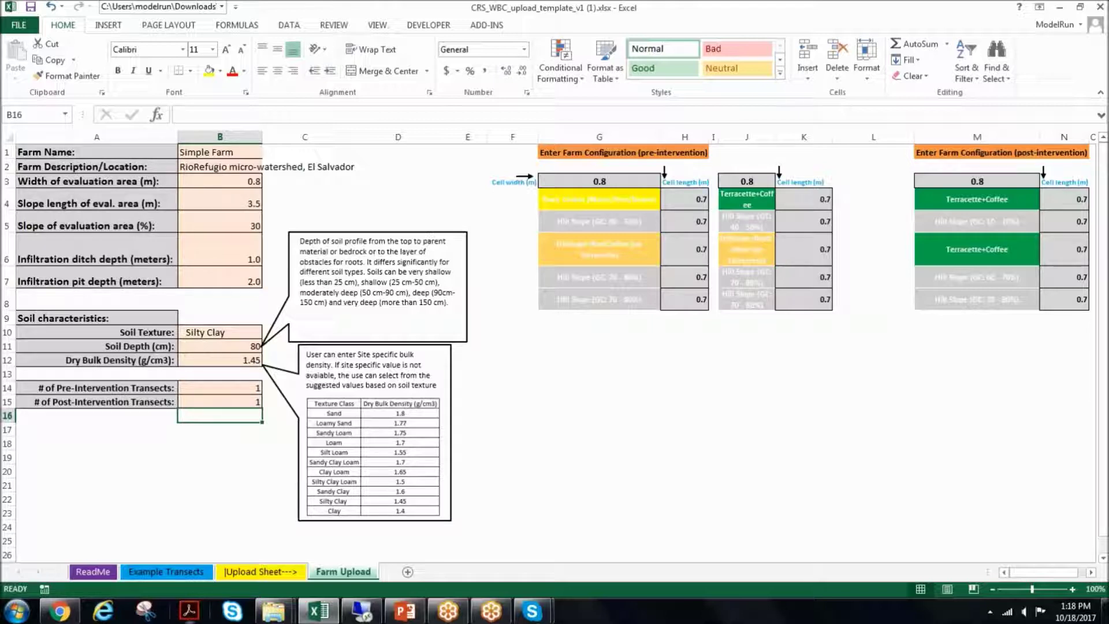
{"action": "mouse_move", "coordinate": [270, 612]}
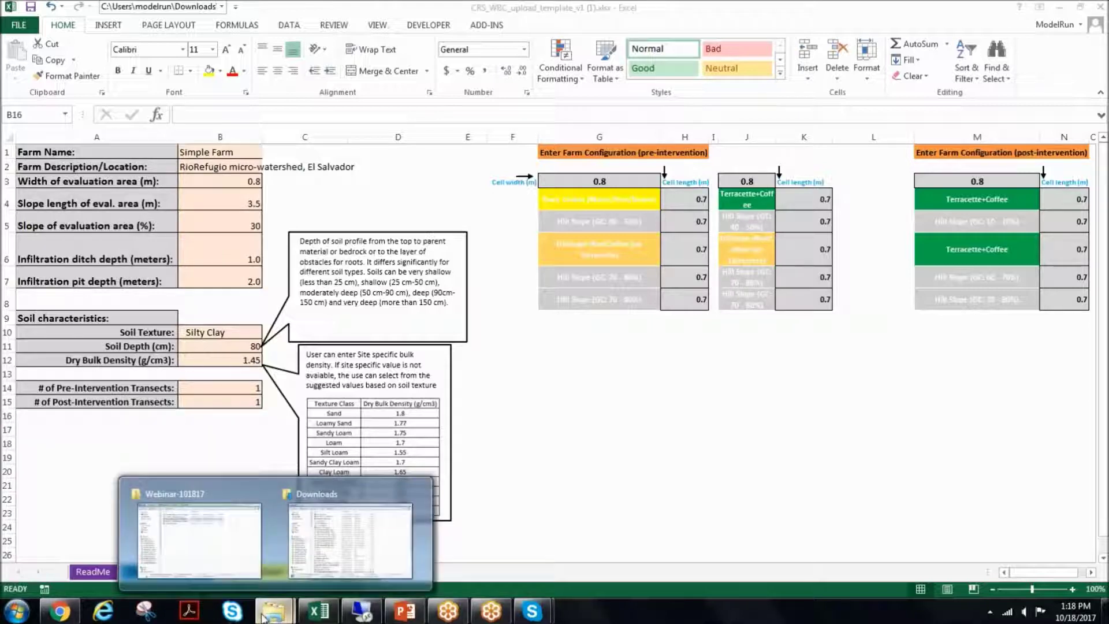
{"action": "left_click", "coordinate": [212, 555]}
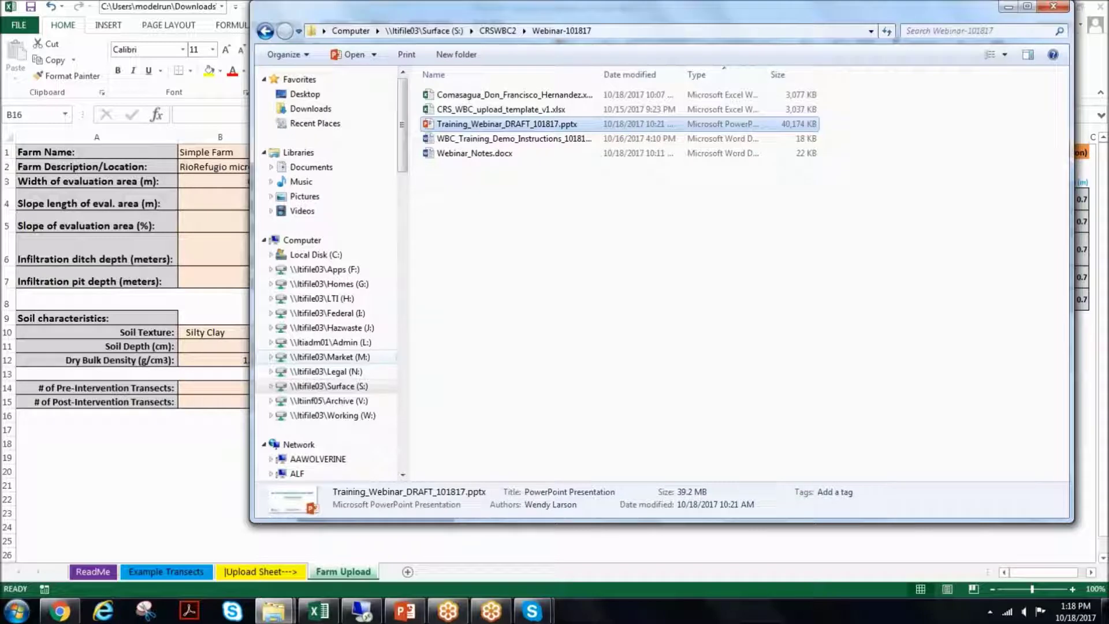
{"action": "double_click", "coordinate": [487, 96]}
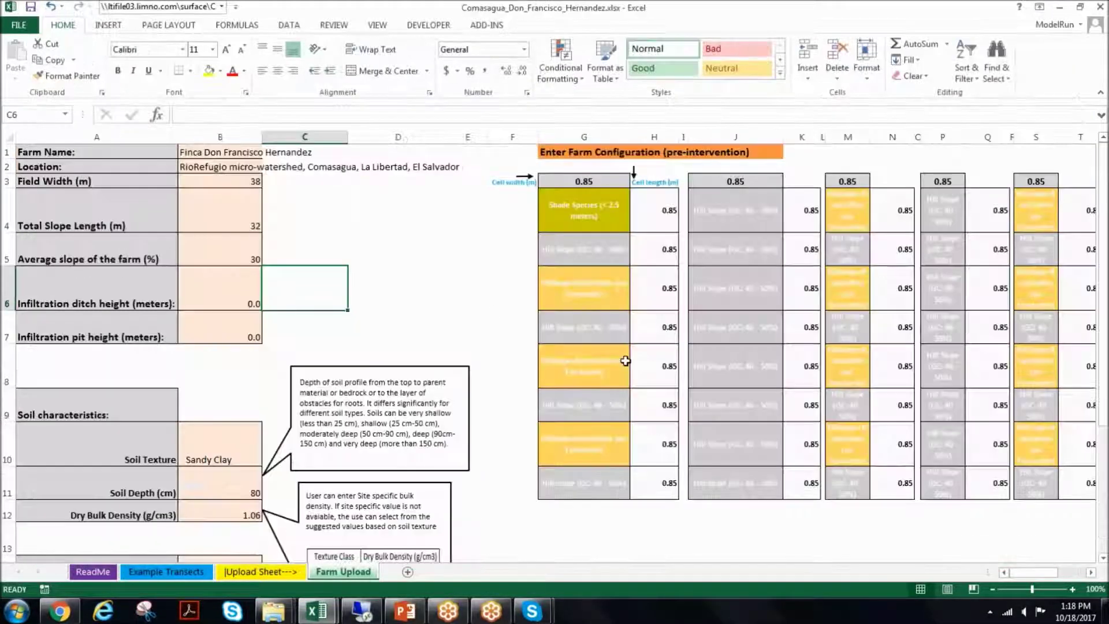
Review the Comasagua farm's general inputs, including field width, total slope length, average slope, and infiltration ditch and pit heights
{"action": "left_click", "coordinate": [414, 268]}
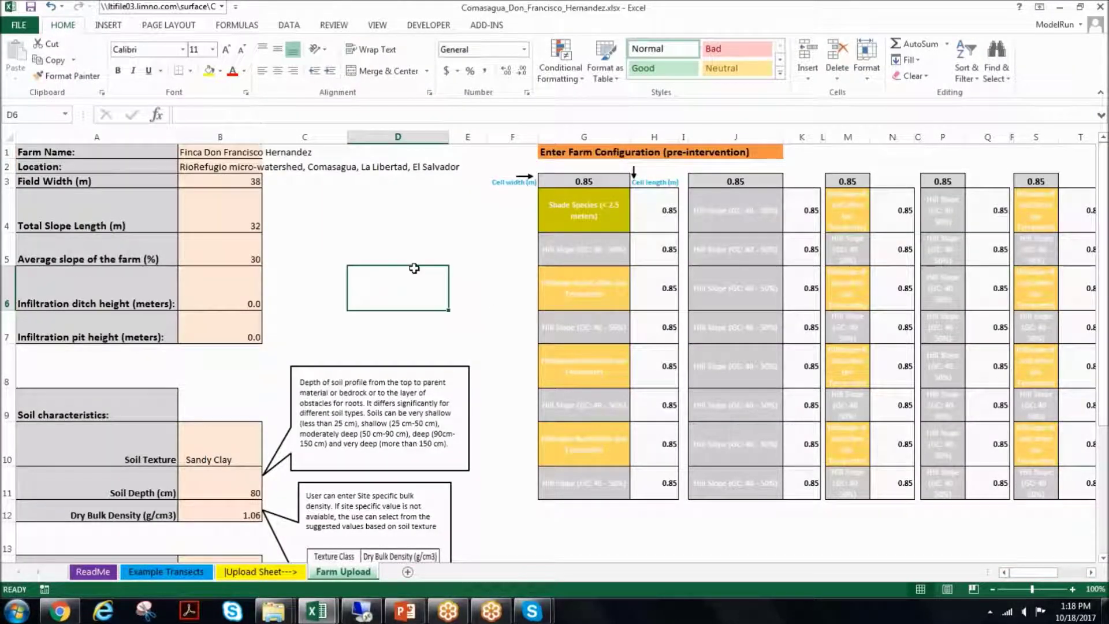
{"action": "left_click", "coordinate": [444, 208]}
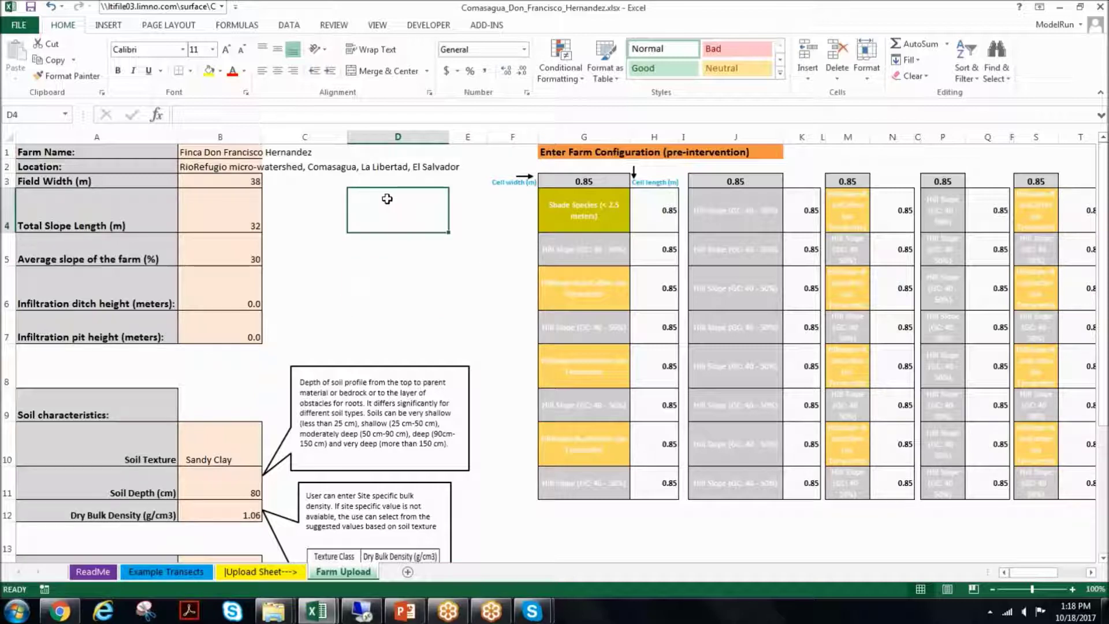
{"action": "left_click", "coordinate": [298, 205]}
{"action": "left_click", "coordinate": [396, 270]}
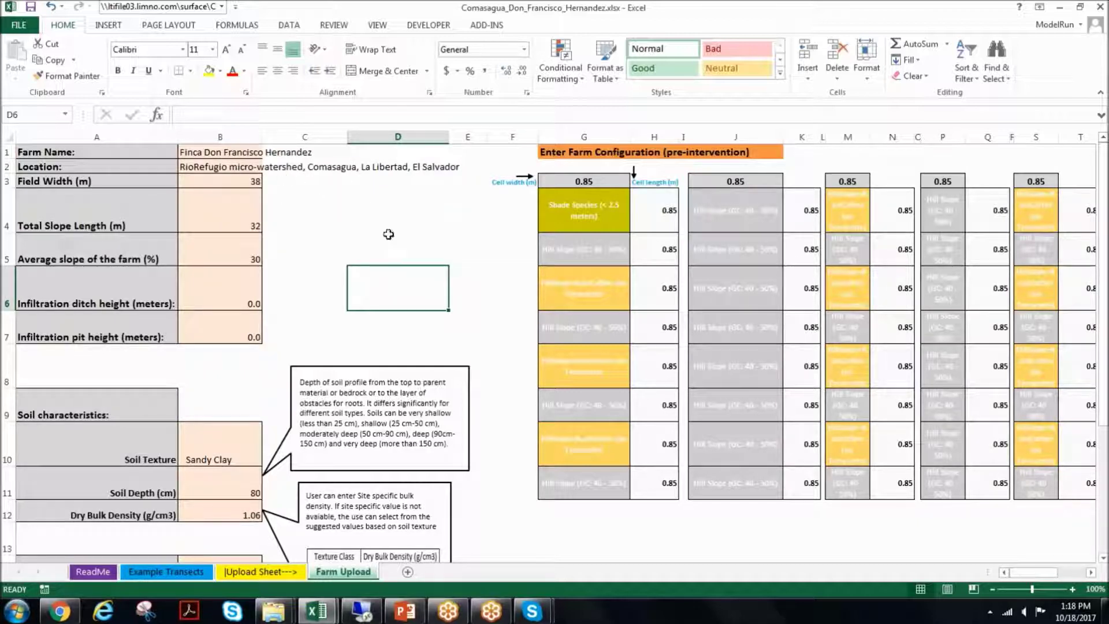
{"action": "left_click", "coordinate": [423, 237]}
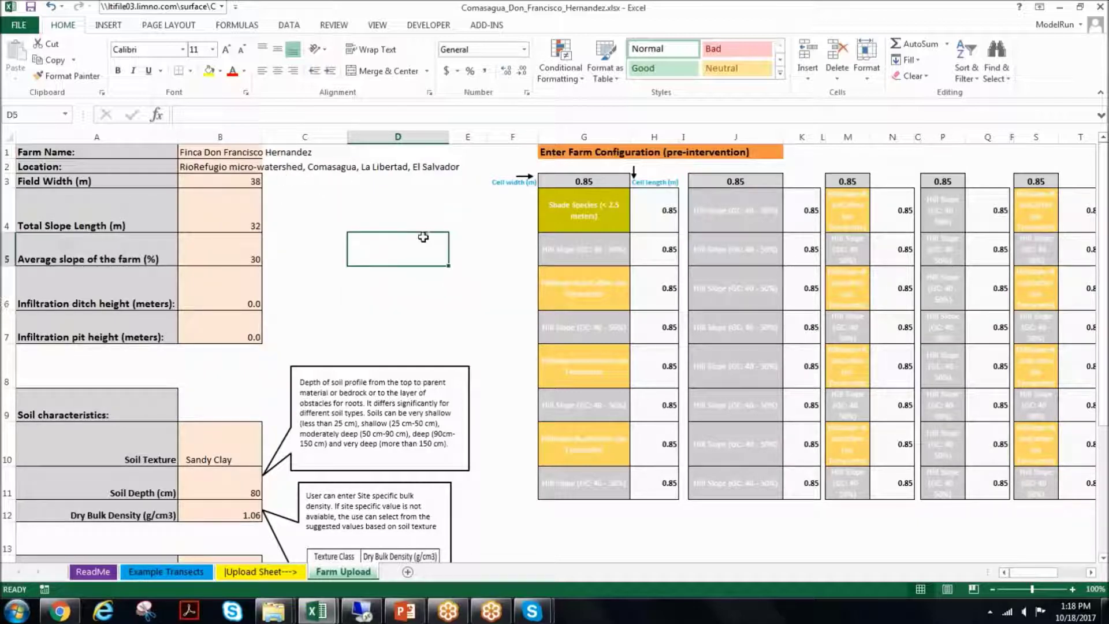
Check the number of pre-intervention and post-intervention transects entered below the soil characteristics of the Comasagua farm
{"action": "left_click", "coordinate": [1091, 573]}
{"action": "left_click", "coordinate": [1091, 573]}
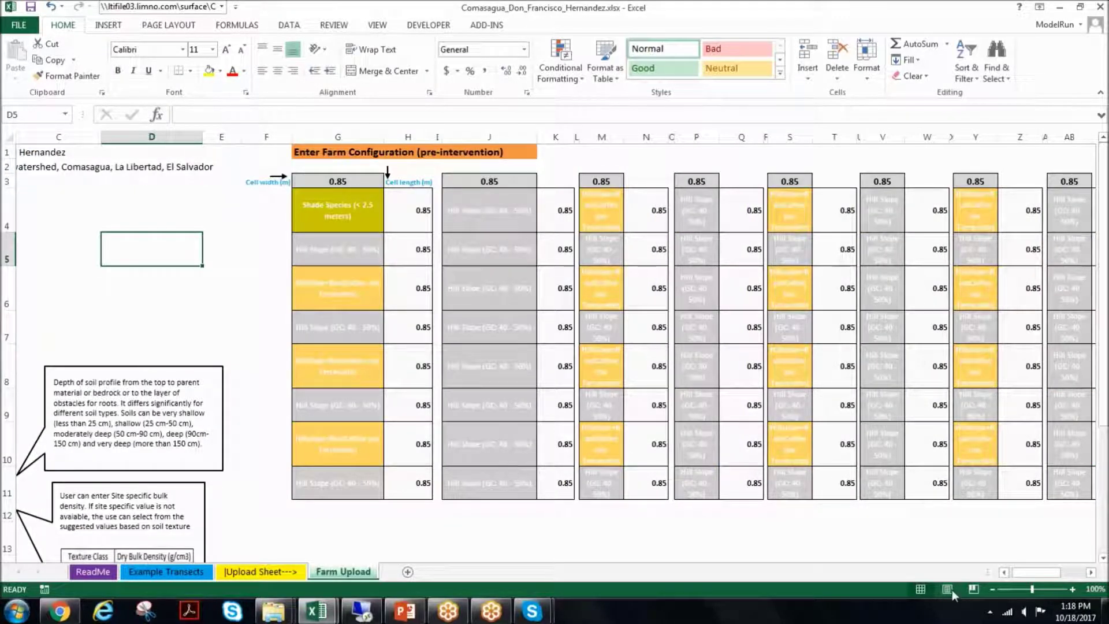
{"action": "left_click", "coordinate": [1004, 572]}
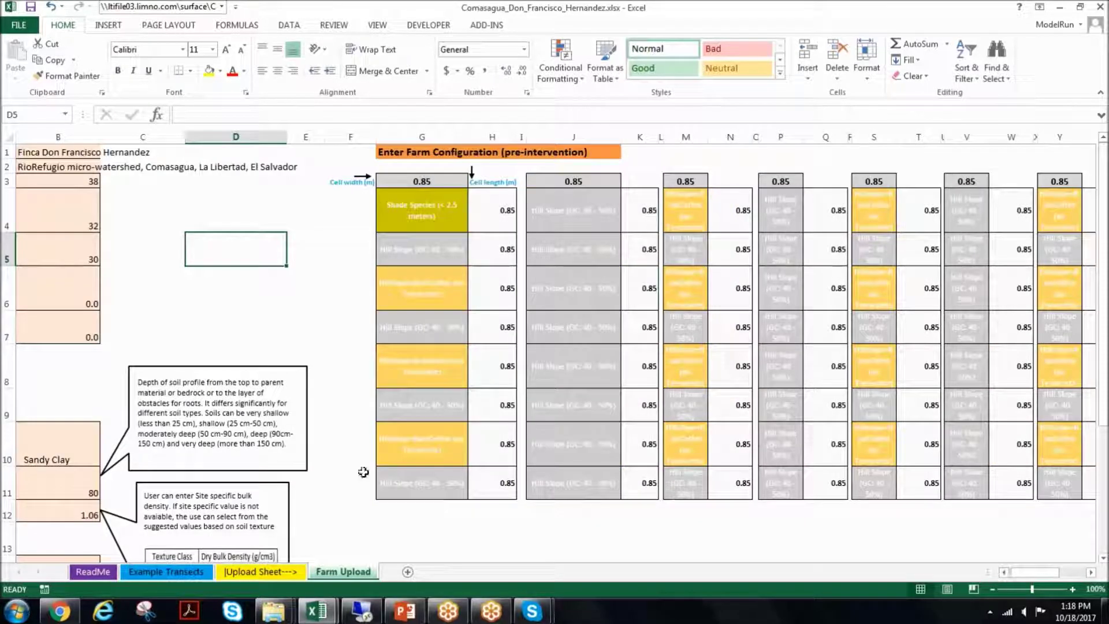
{"action": "scroll", "coordinate": [71, 427], "scroll_direction": "down", "scroll_amount": 2}
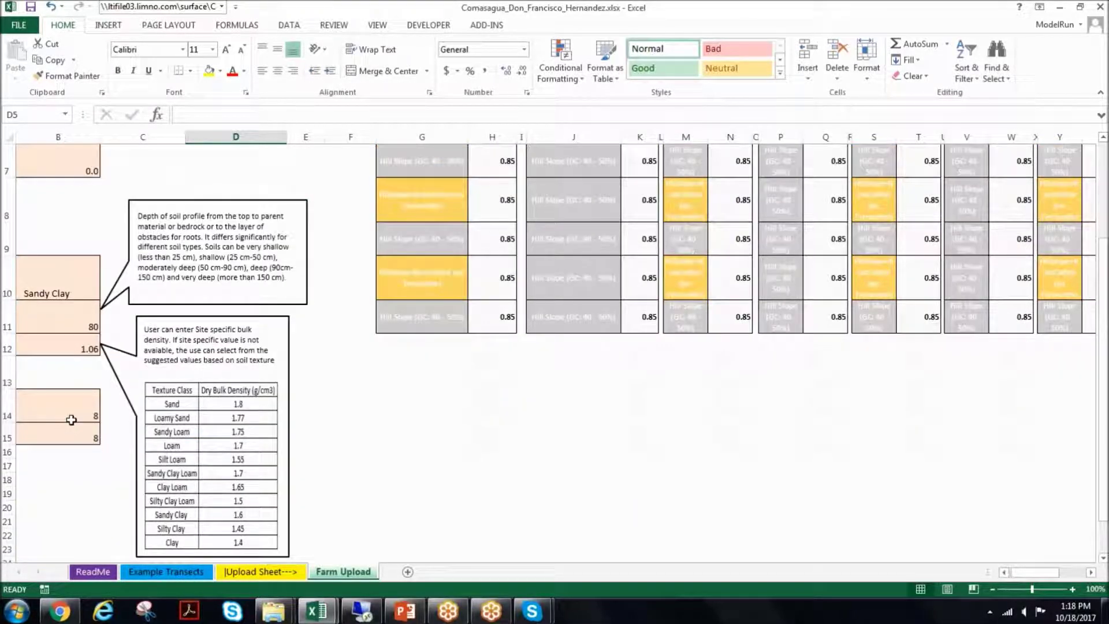
{"action": "left_click", "coordinate": [71, 420]}
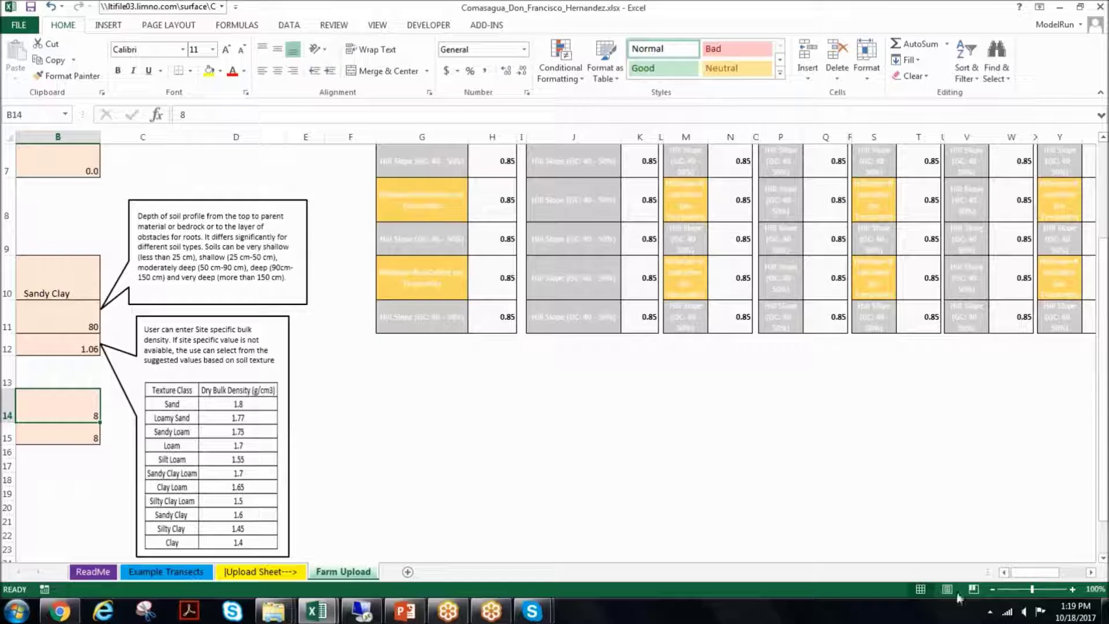
{"action": "left_click", "coordinate": [1004, 572]}
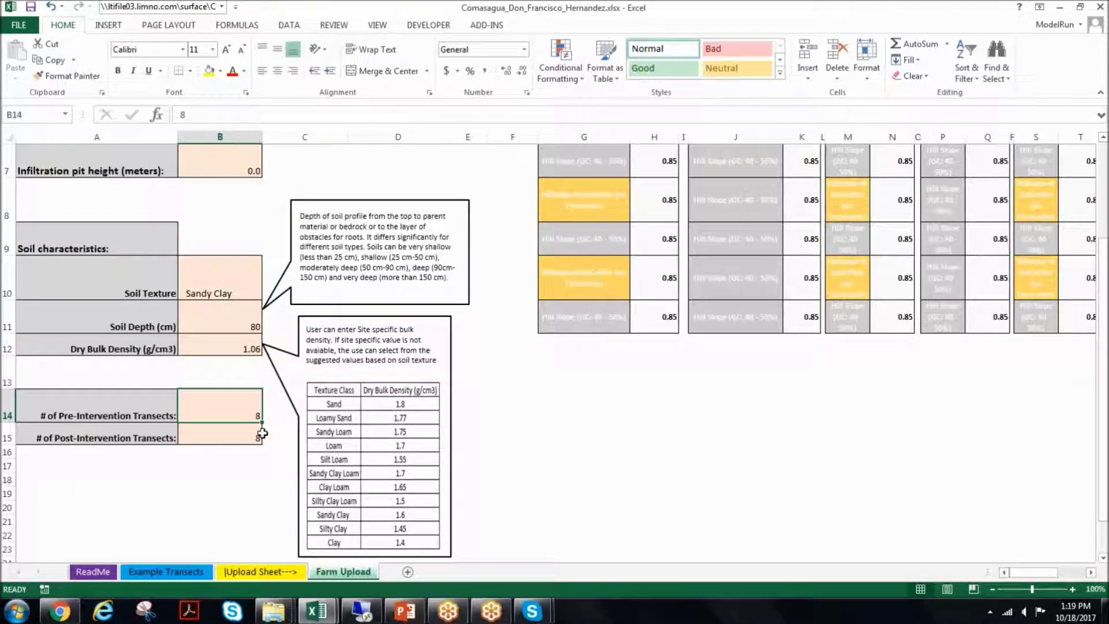
{"action": "scroll", "coordinate": [262, 433], "scroll_direction": "up", "scroll_amount": 2}
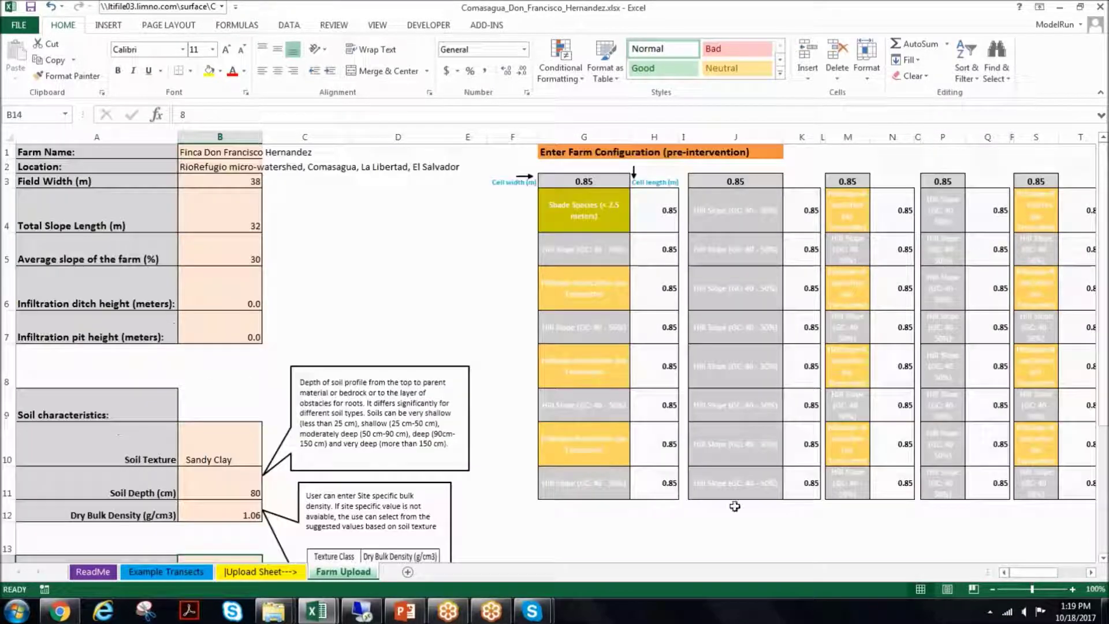
Look across all pre-intervention transects and on to the last post-intervention transect of the farm configuration
{"action": "left_click", "coordinate": [1092, 572]}
{"action": "left_click", "coordinate": [1091, 572]}
{"action": "left_click", "coordinate": [1091, 572]}
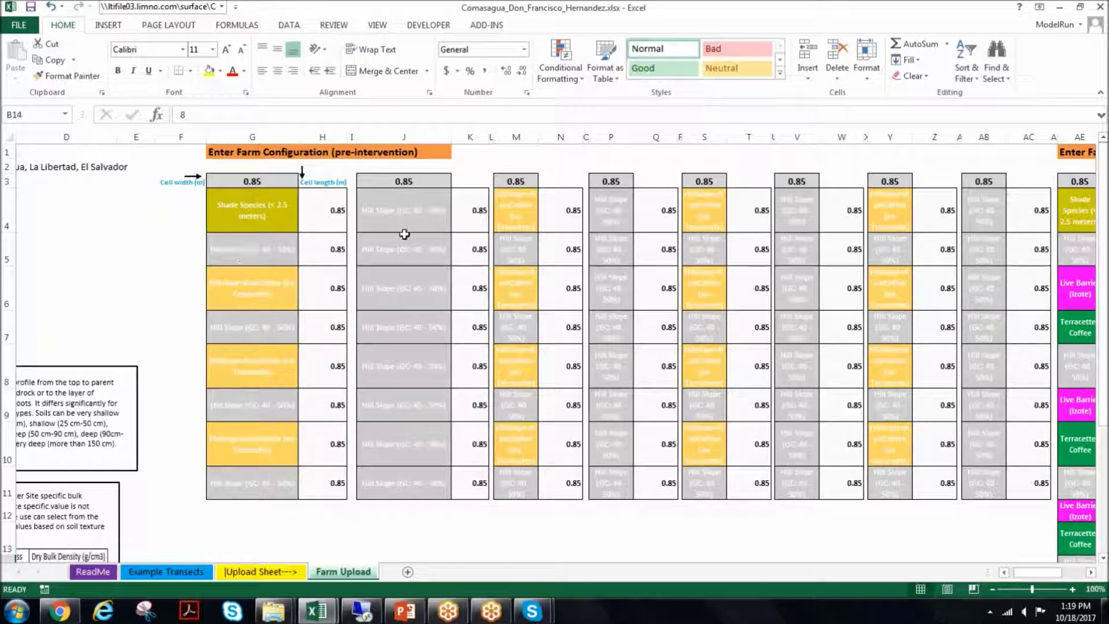
{"action": "left_click", "coordinate": [1091, 573]}
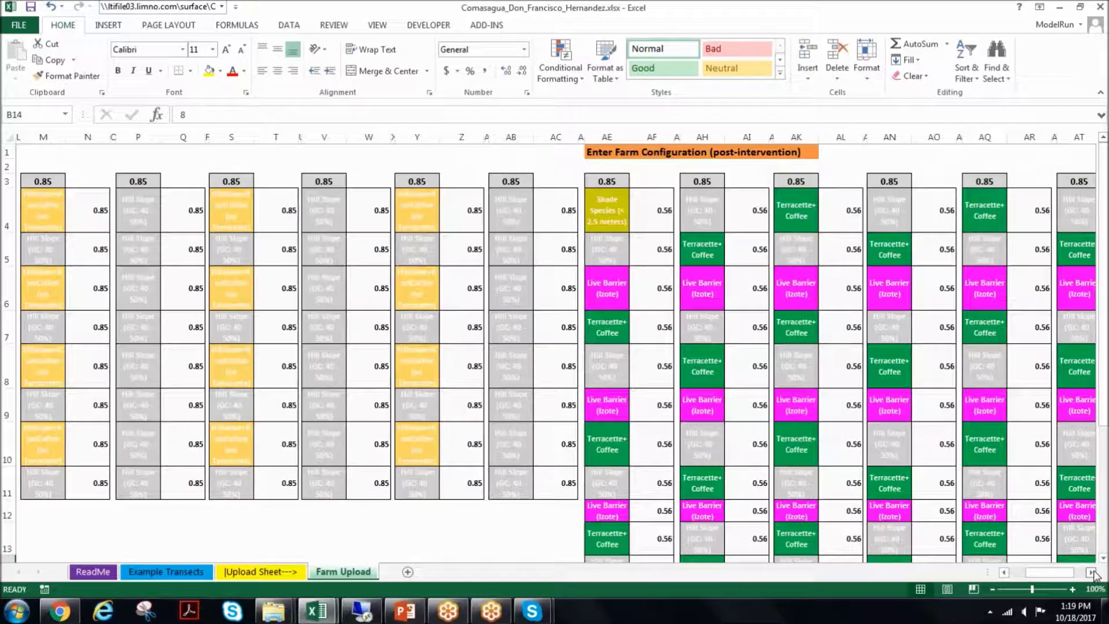
{"action": "left_click", "coordinate": [1091, 572]}
{"action": "left_click", "coordinate": [1091, 573]}
{"action": "left_click", "coordinate": [1091, 572]}
{"action": "left_click", "coordinate": [1091, 572]}
{"action": "left_click", "coordinate": [1092, 572]}
{"action": "left_click", "coordinate": [1091, 573]}
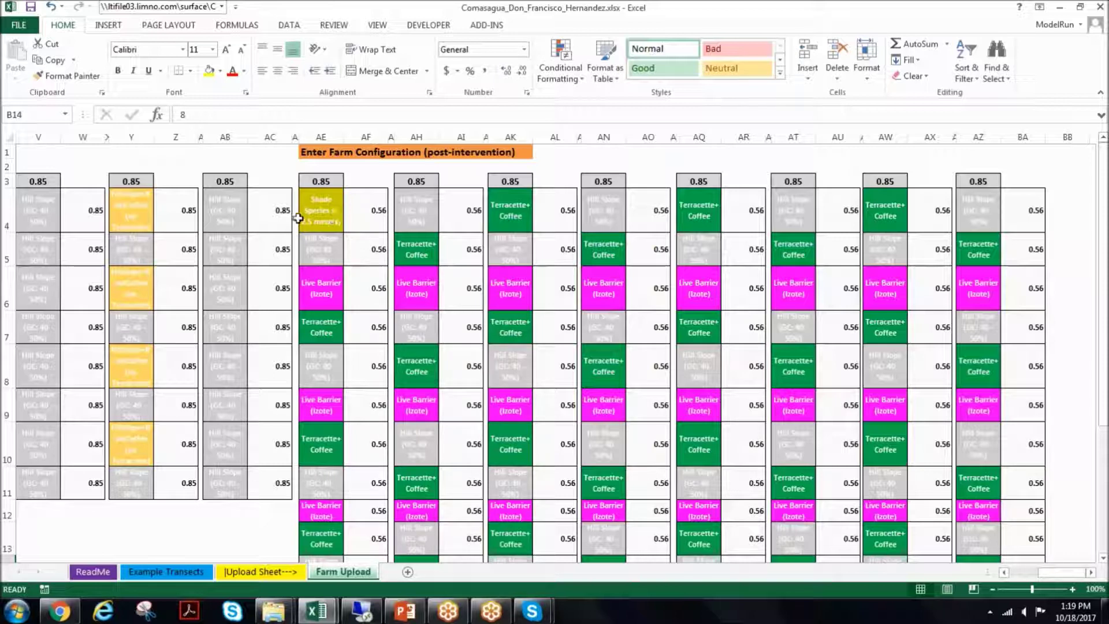
Compare the cell lengths of the pre- and post-intervention transects, and inspect the first post-intervention land-use cell, AE4
{"action": "left_click", "coordinate": [264, 208]}
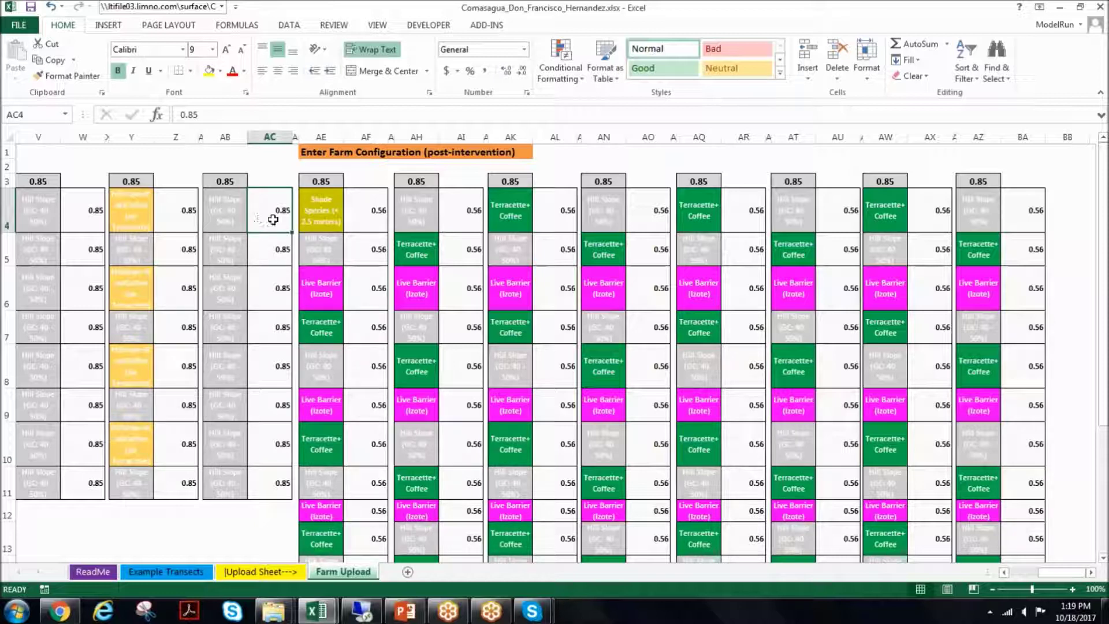
{"action": "left_click", "coordinate": [375, 210]}
{"action": "left_click", "coordinate": [371, 250]}
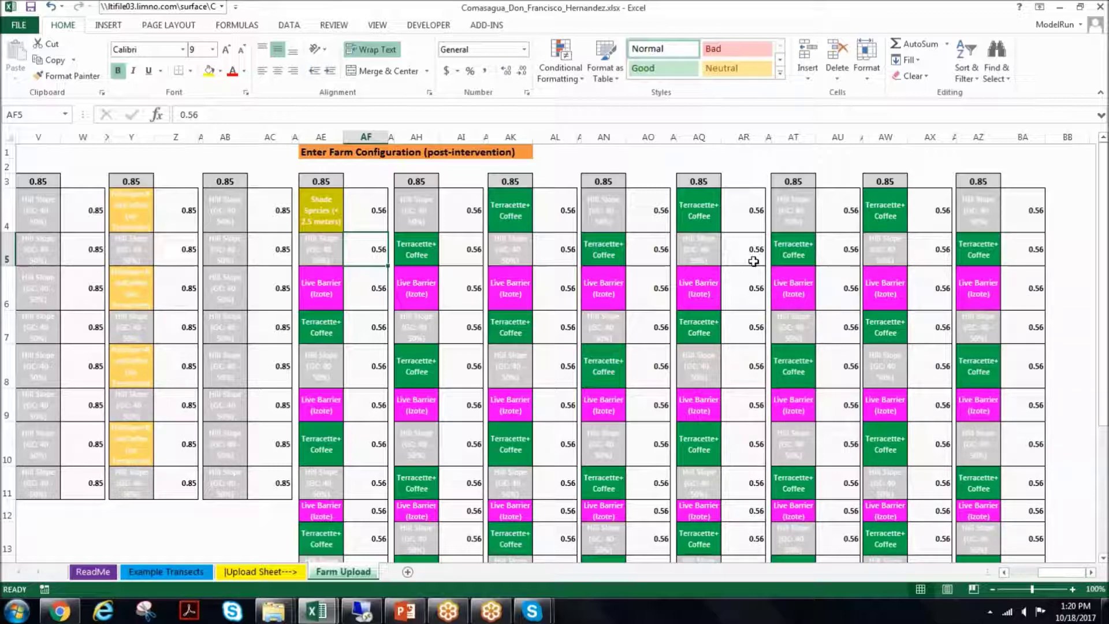
{"action": "scroll", "coordinate": [510, 278], "scroll_direction": "down", "scroll_amount": 3}
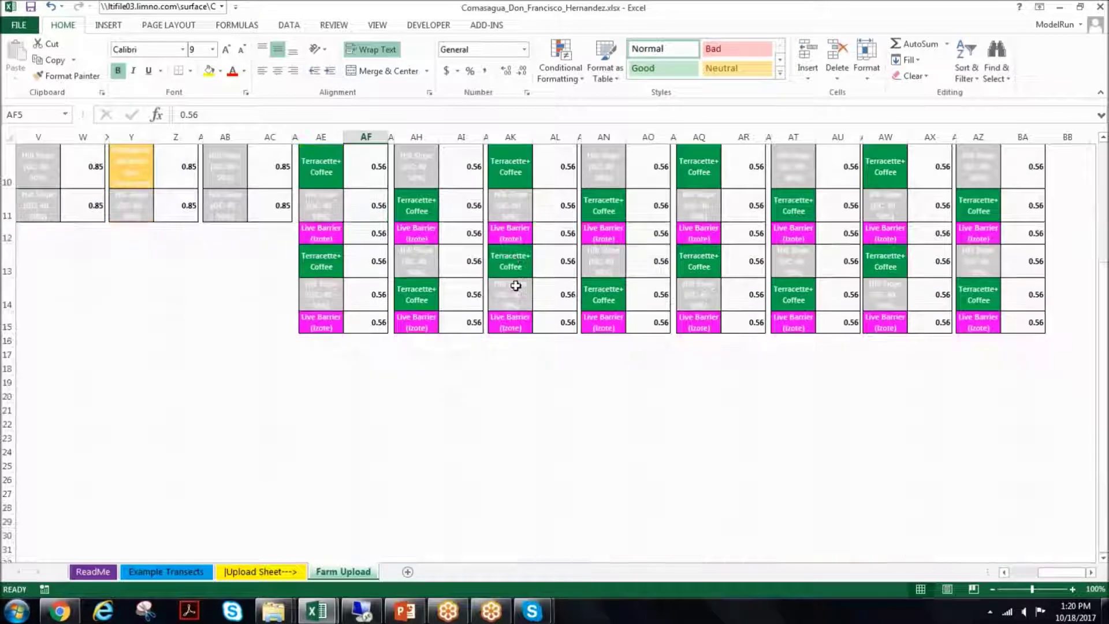
{"action": "scroll", "coordinate": [513, 280], "scroll_direction": "up", "scroll_amount": 3}
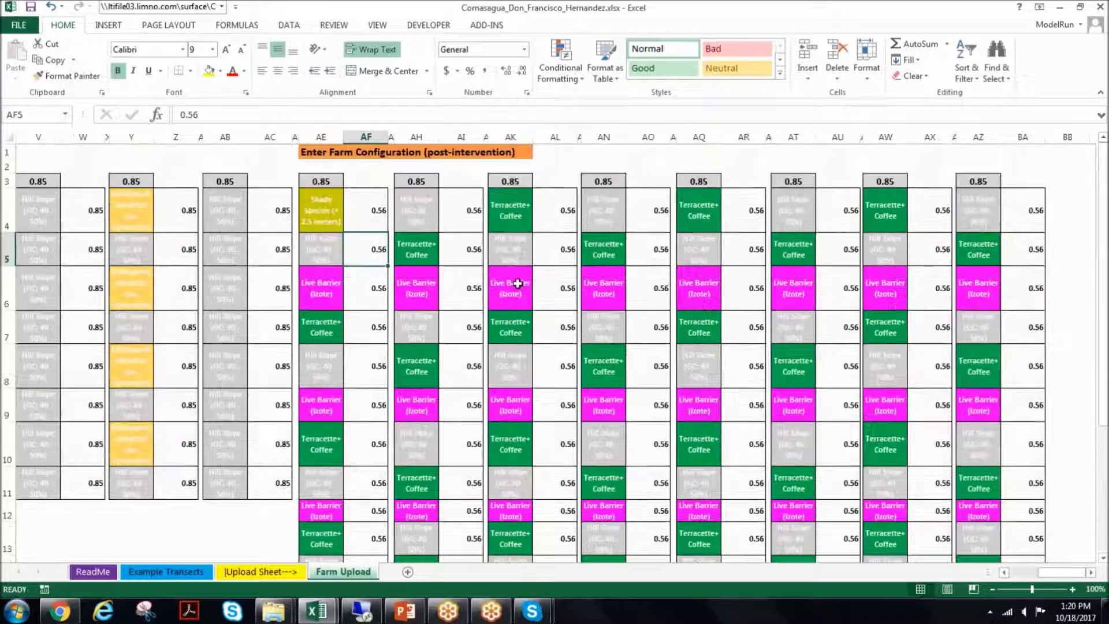
{"action": "left_click", "coordinate": [330, 214]}
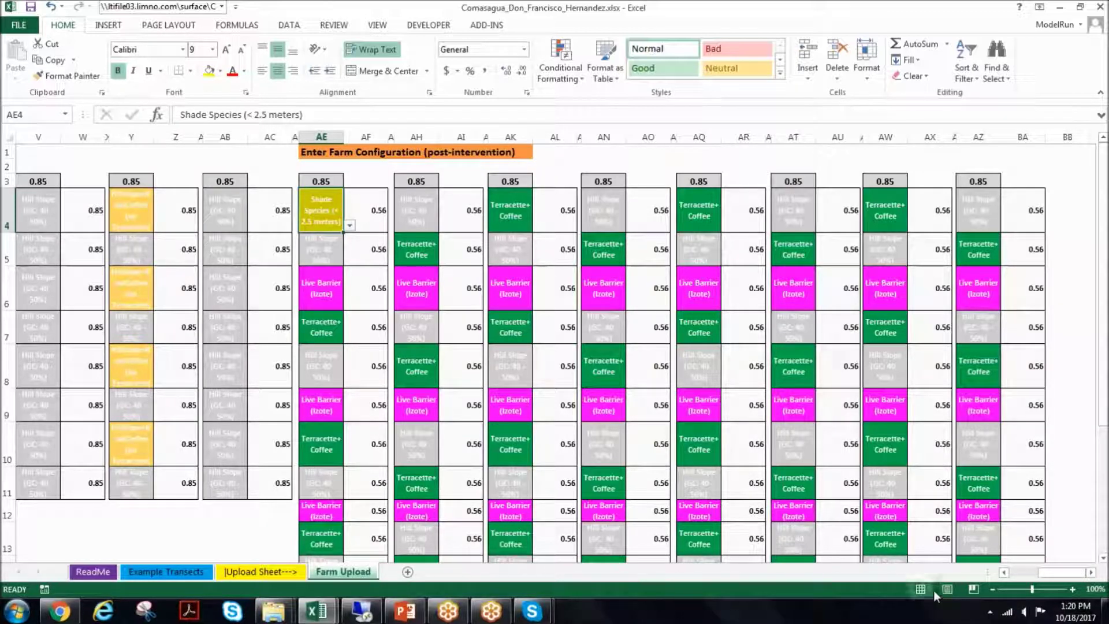
Look over the general farm and soil inputs again, and close the Comasagua workbook without saving changes
{"action": "left_click", "coordinate": [1017, 573]}
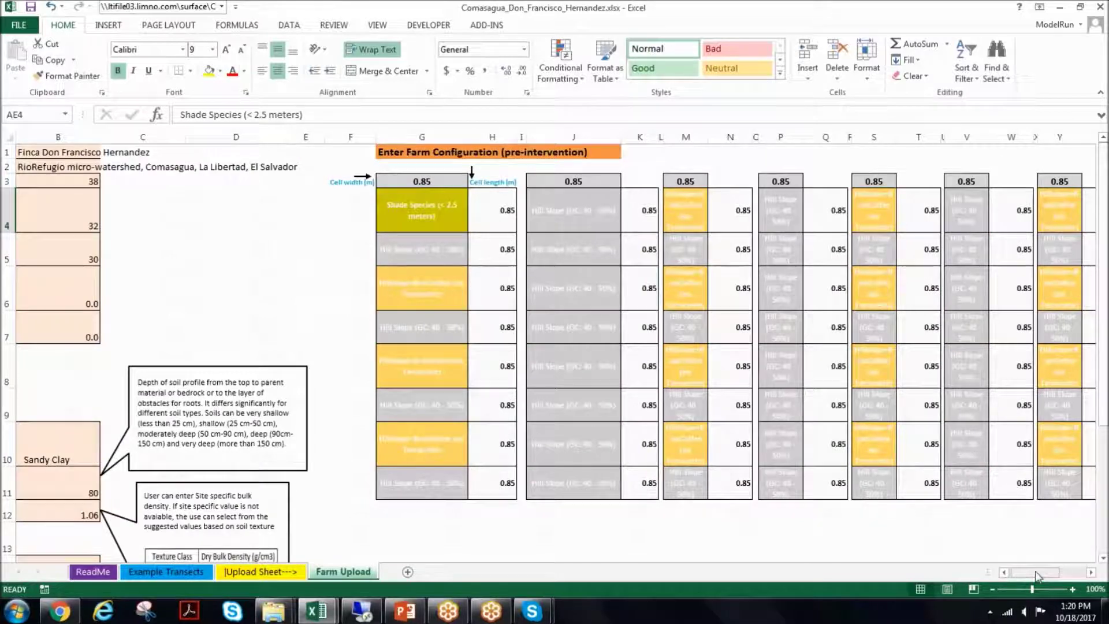
{"action": "left_click_drag", "start_coordinate": [1037, 572], "coordinate": [1030, 572]}
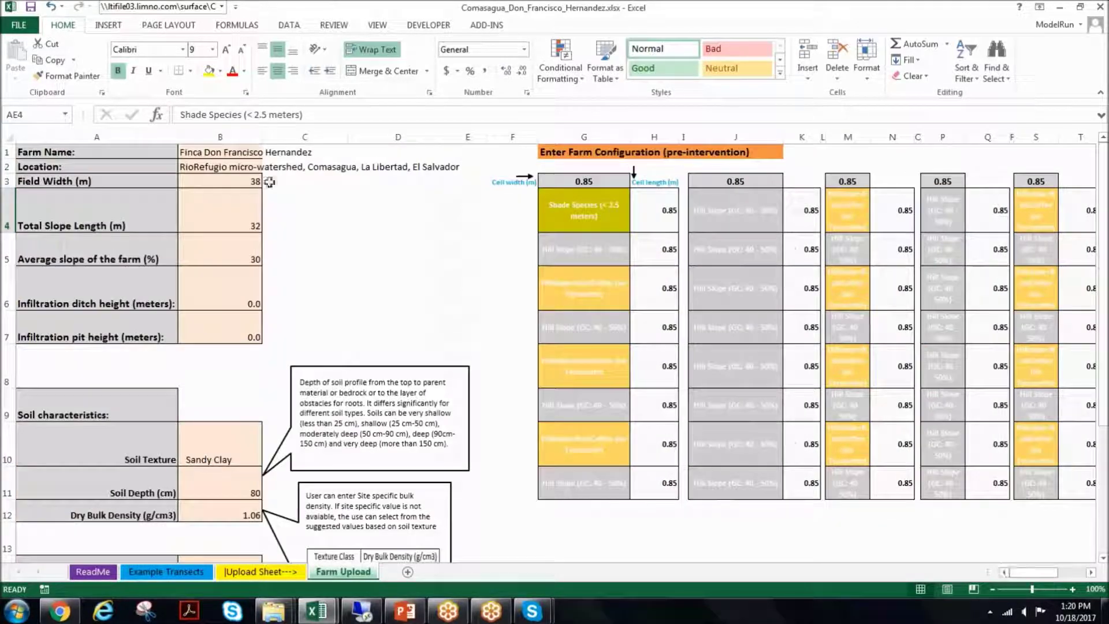
{"action": "left_click", "coordinate": [336, 245]}
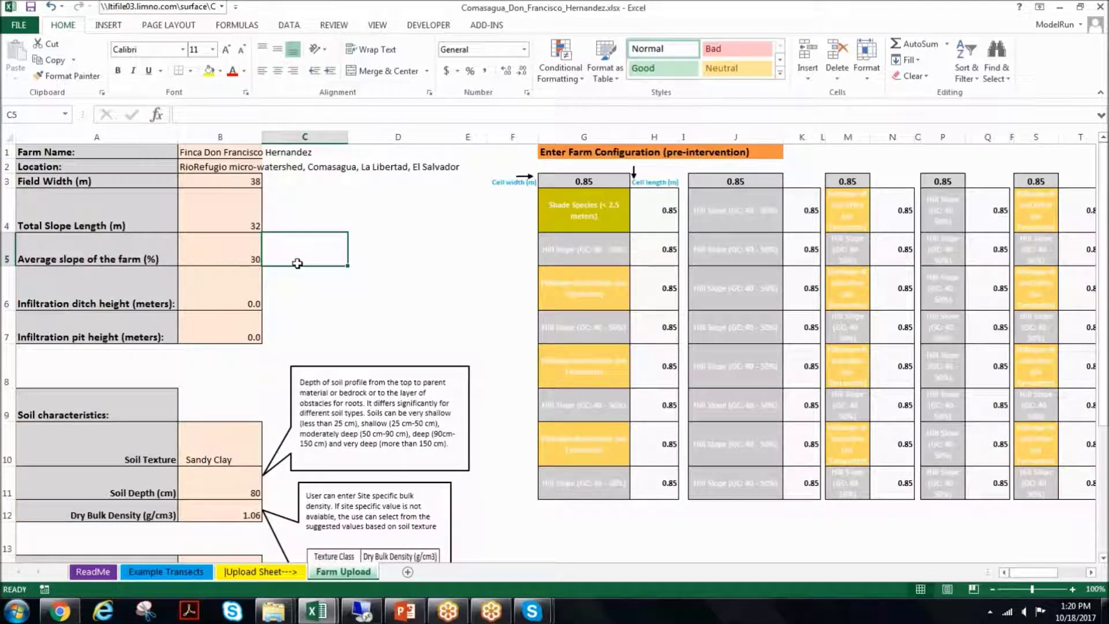
{"action": "scroll", "coordinate": [378, 317], "scroll_direction": "down", "scroll_amount": 1}
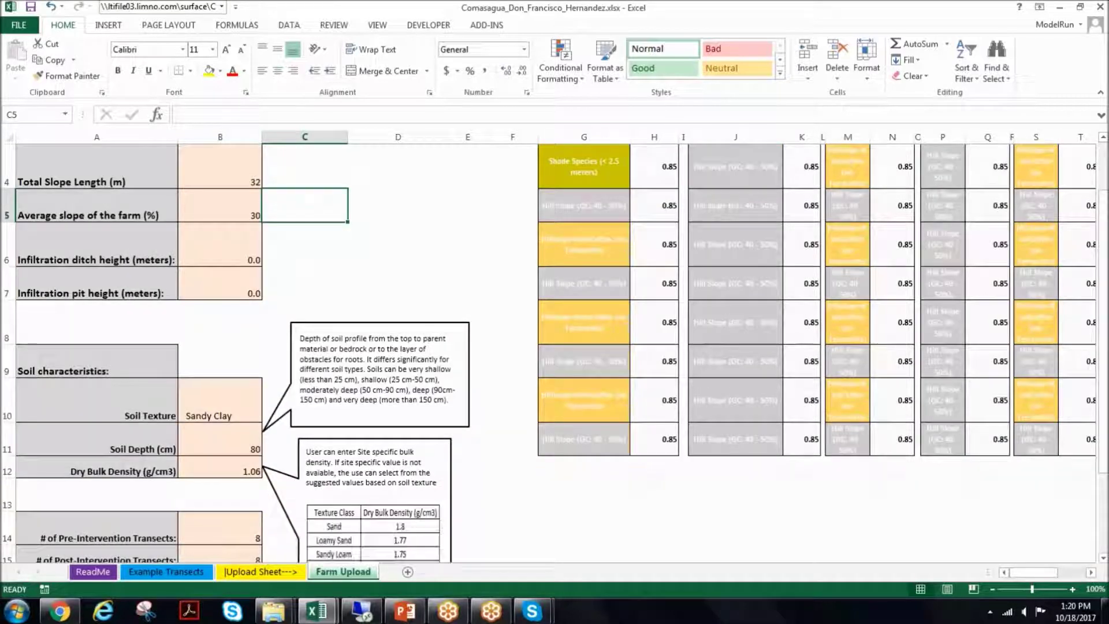
{"action": "scroll", "coordinate": [381, 319], "scroll_direction": "down", "scroll_amount": 1}
{"action": "scroll", "coordinate": [381, 319], "scroll_direction": "up", "scroll_amount": 2}
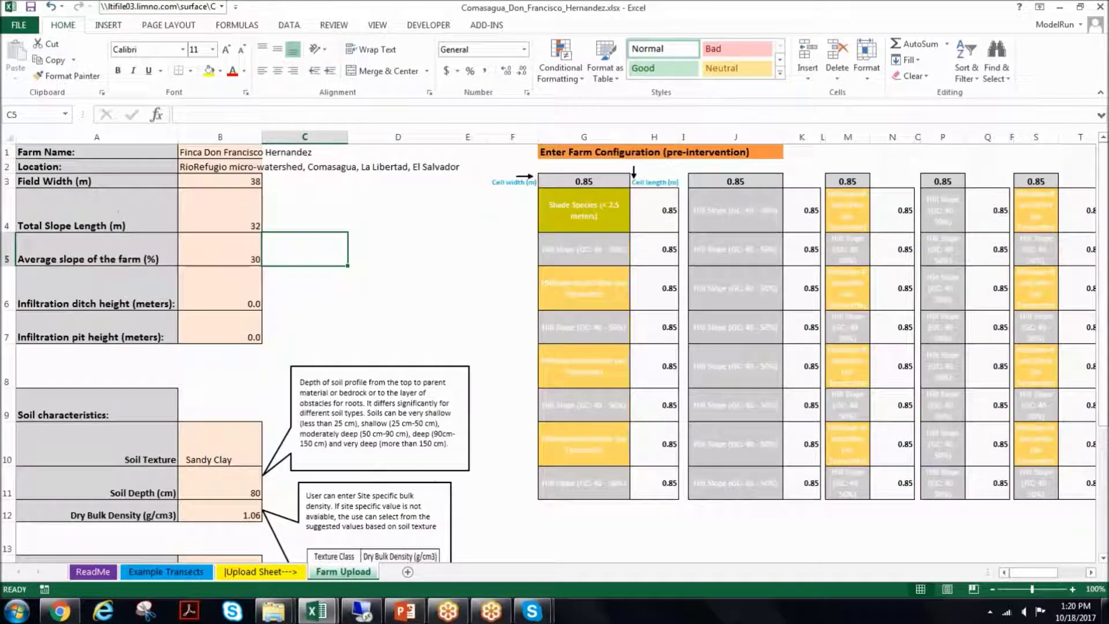
{"action": "left_click", "coordinate": [1102, 7]}
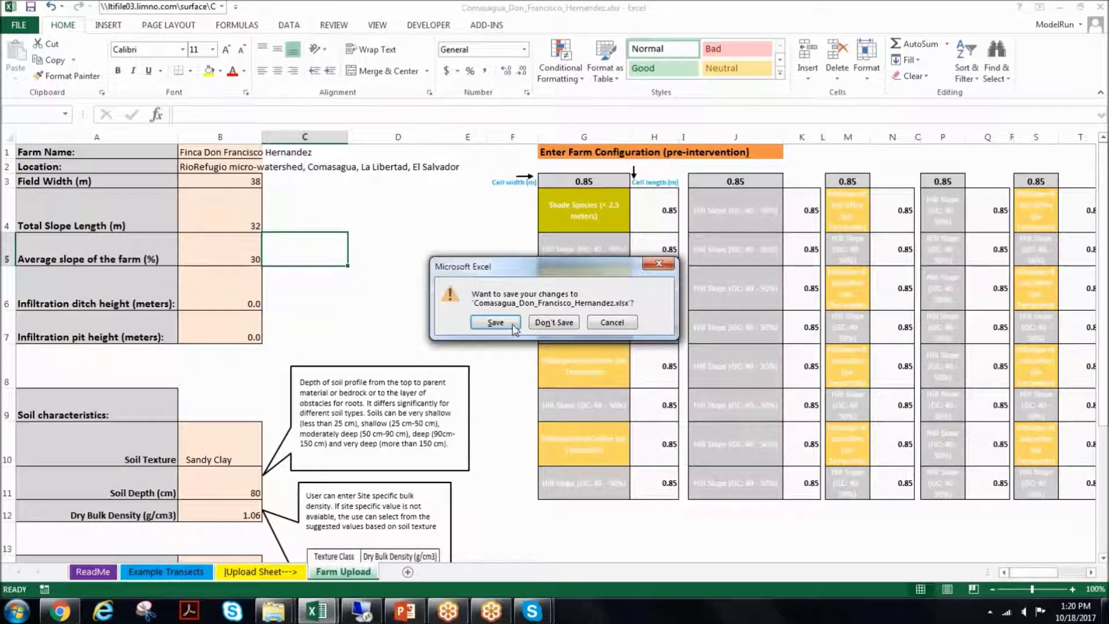
{"action": "left_click", "coordinate": [554, 322]}
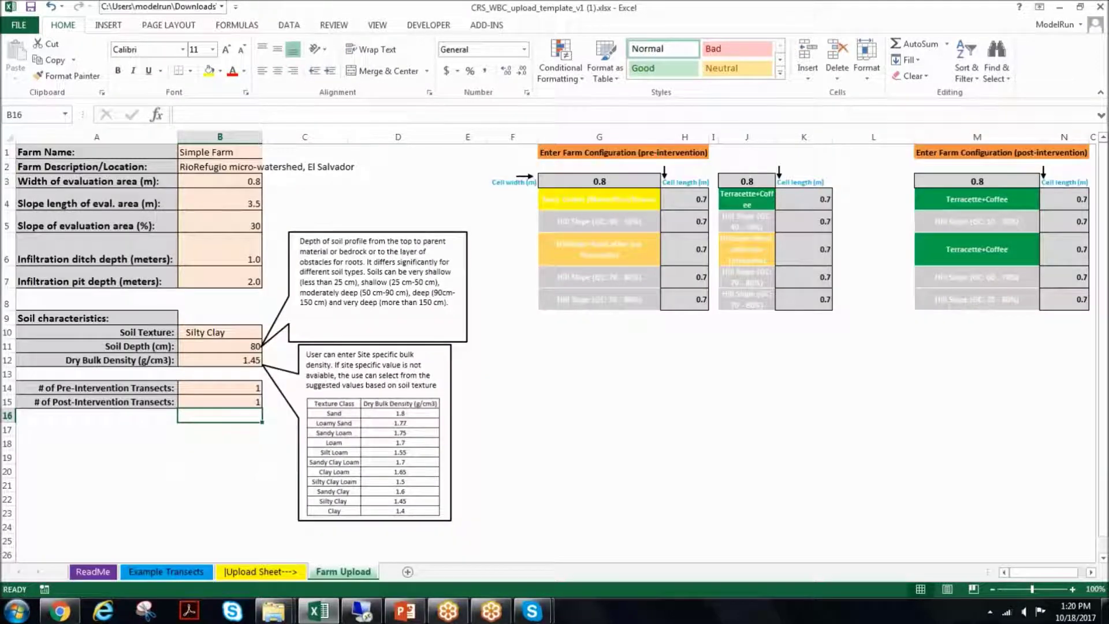
Switch to the Water Benefits Calculator in Chrome and upload the completed Comasagua workbook as the inputs for Finca Don Francisco
{"action": "left_click", "coordinate": [46, 614]}
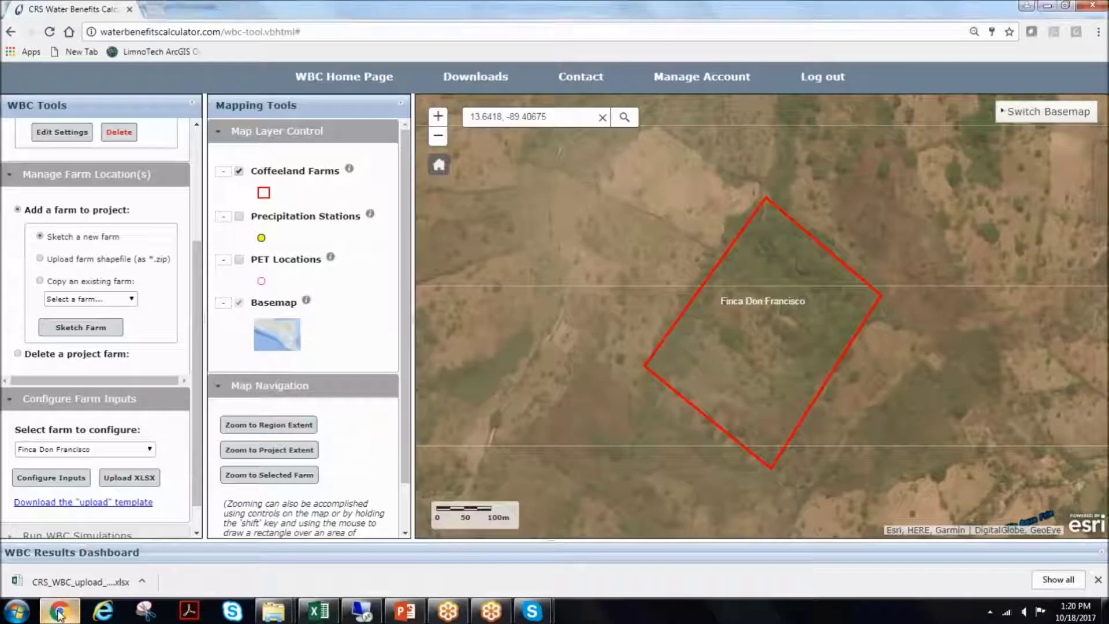
{"action": "left_click", "coordinate": [126, 479]}
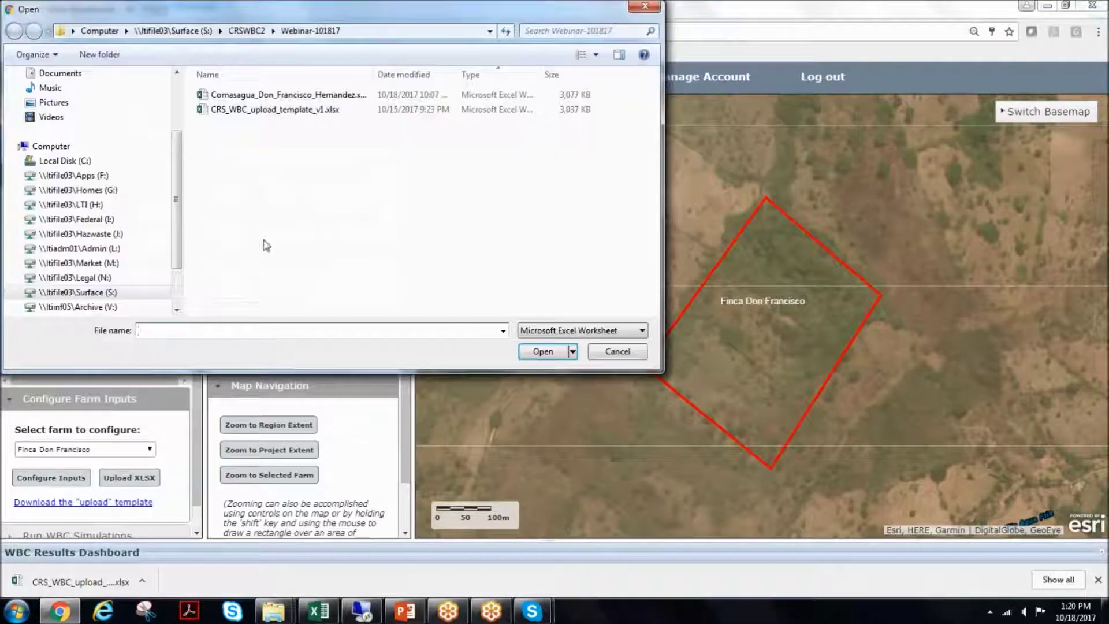
{"action": "double_click", "coordinate": [330, 95]}
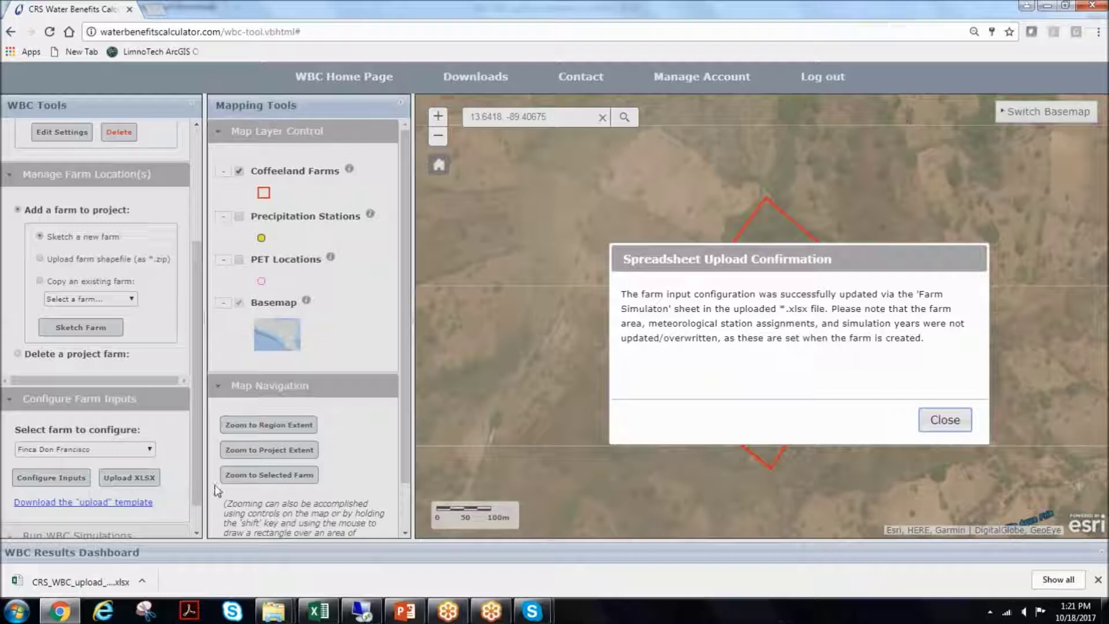
{"action": "left_click", "coordinate": [946, 420]}
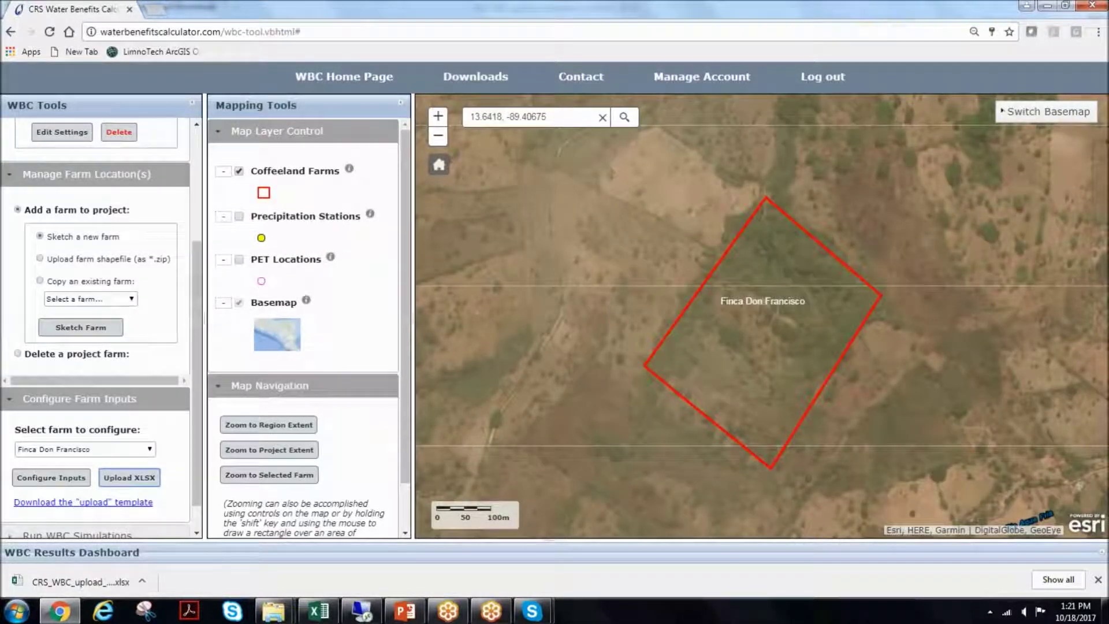
Review the uploaded general and soil inputs of Finca Don Francisco, and set the precipitation location to ES: ILOPANGO INTL
{"action": "left_click", "coordinate": [62, 480]}
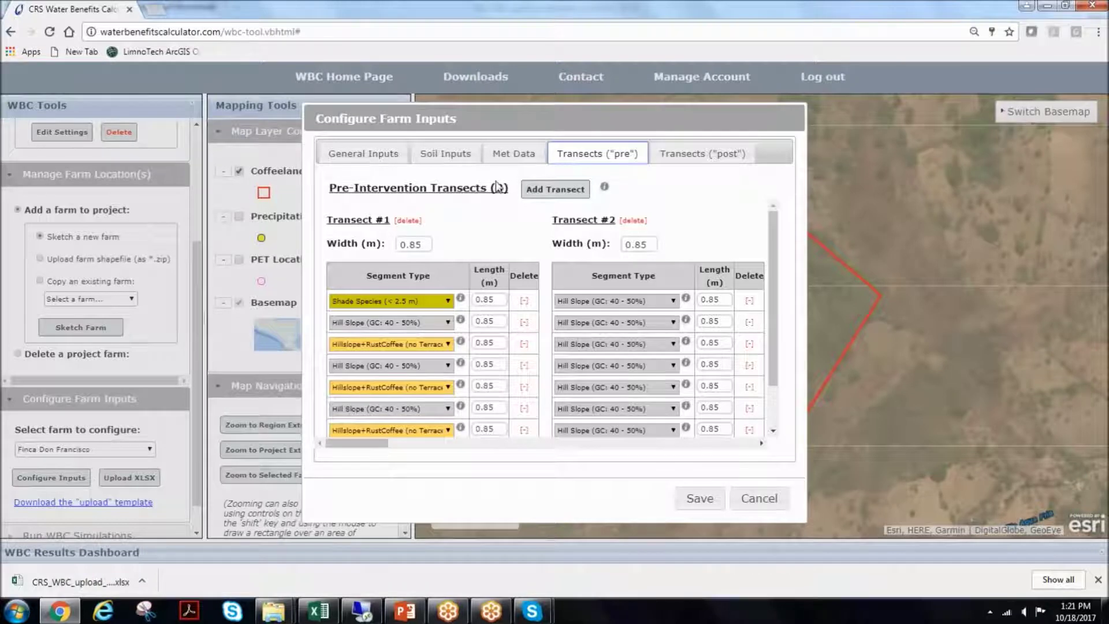
{"action": "left_click", "coordinate": [364, 153]}
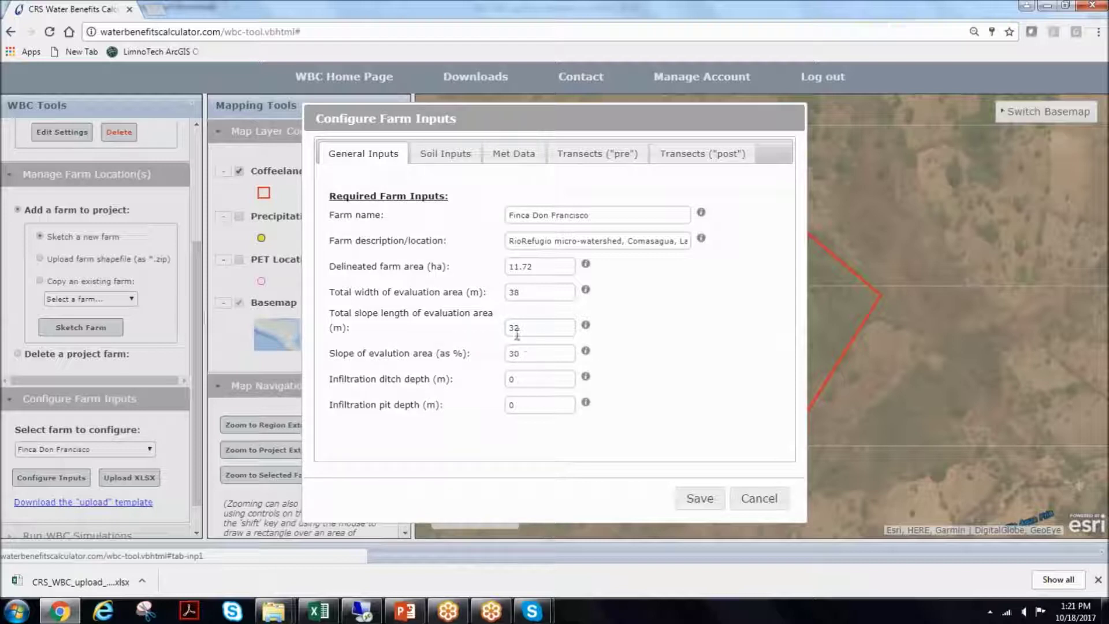
{"action": "left_click", "coordinate": [436, 159]}
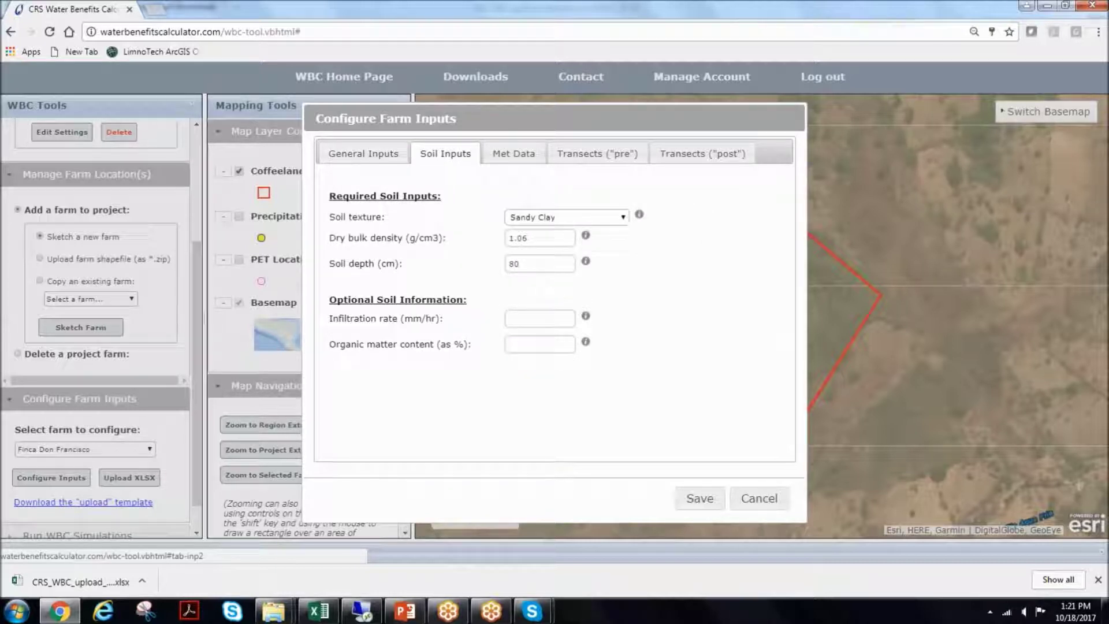
{"action": "left_click", "coordinate": [508, 160]}
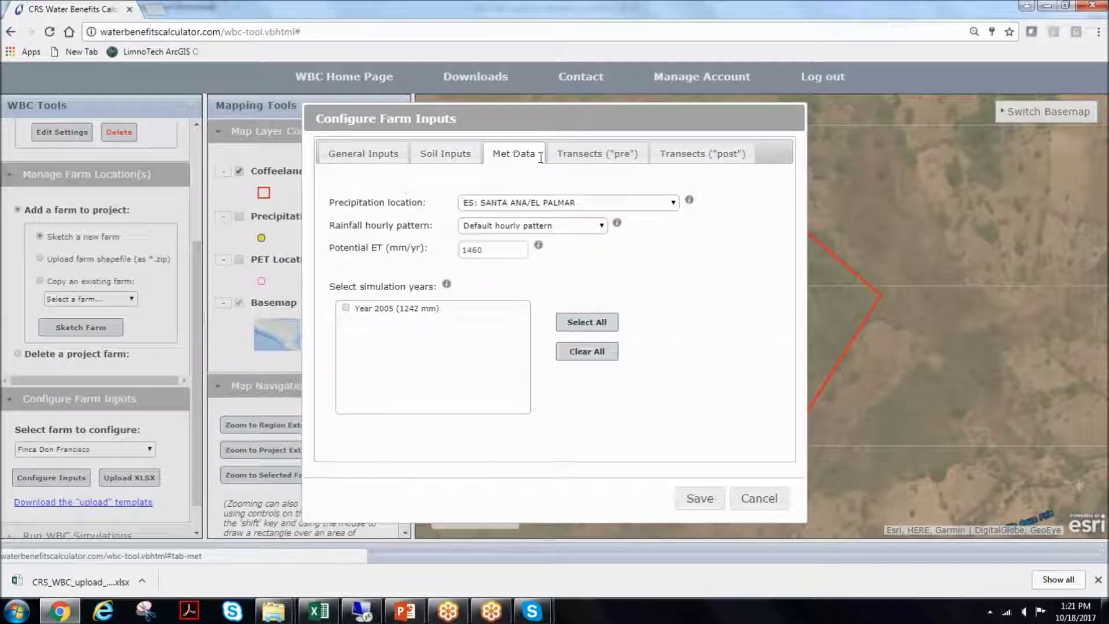
{"action": "left_click", "coordinate": [534, 203]}
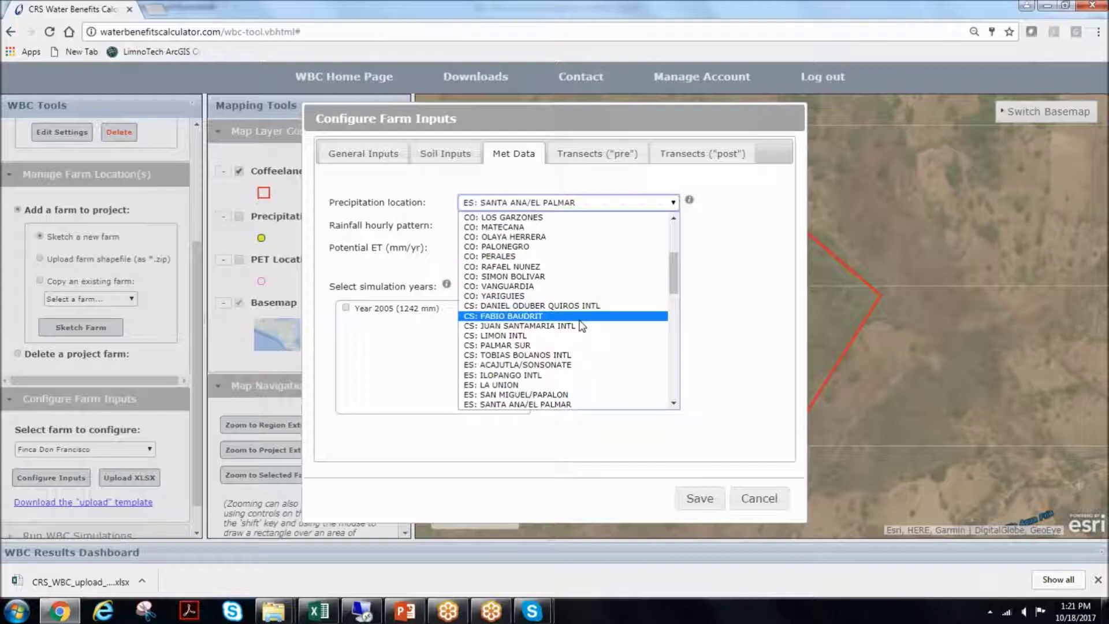
{"action": "left_click", "coordinate": [564, 375]}
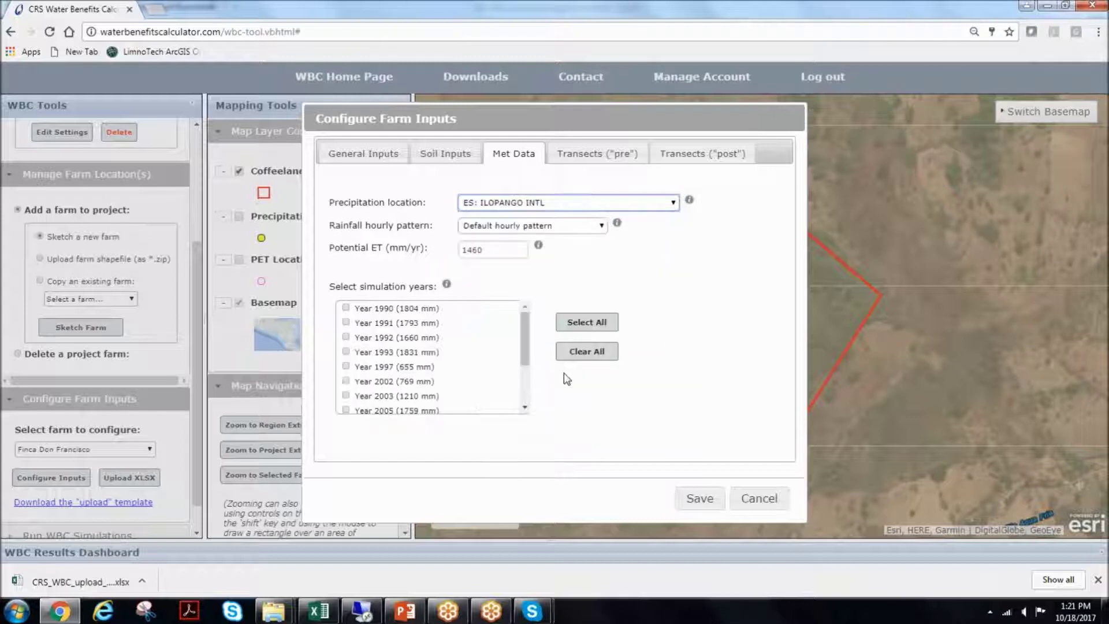
Check the uploaded pre- and post-intervention transects, and return to the farm's meteorological data
{"action": "left_click", "coordinate": [598, 155]}
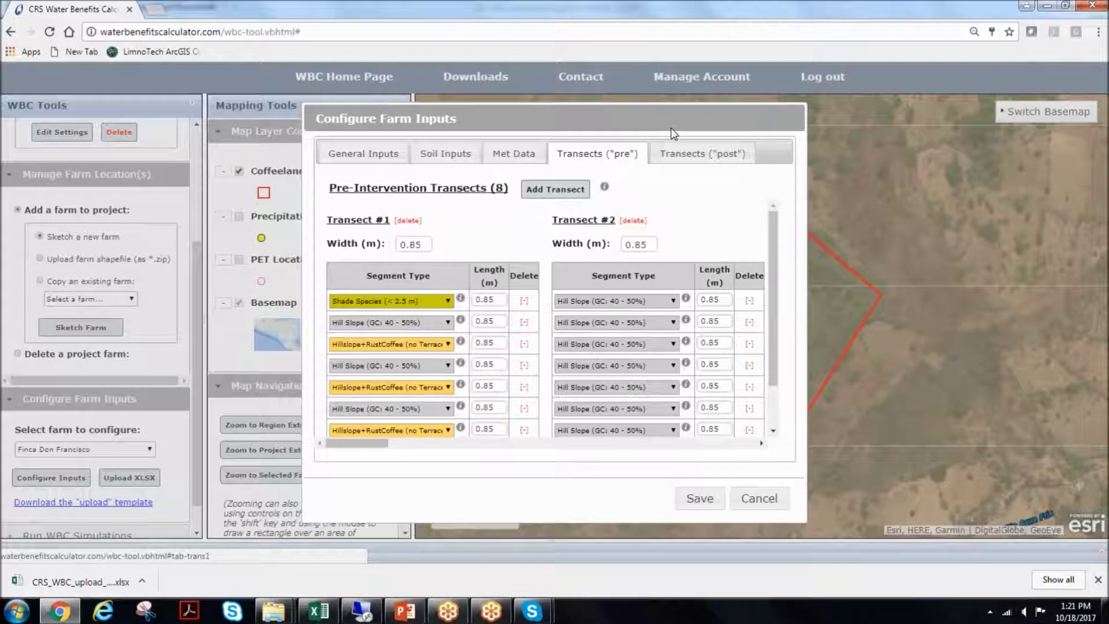
{"action": "left_click", "coordinate": [680, 162]}
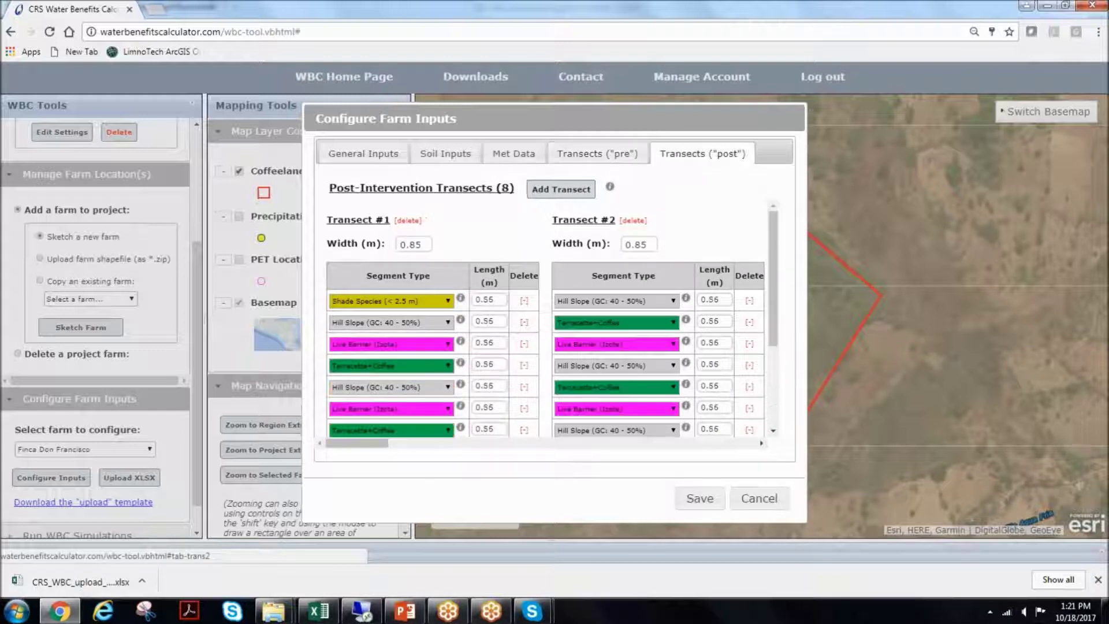
{"action": "left_click", "coordinate": [630, 159]}
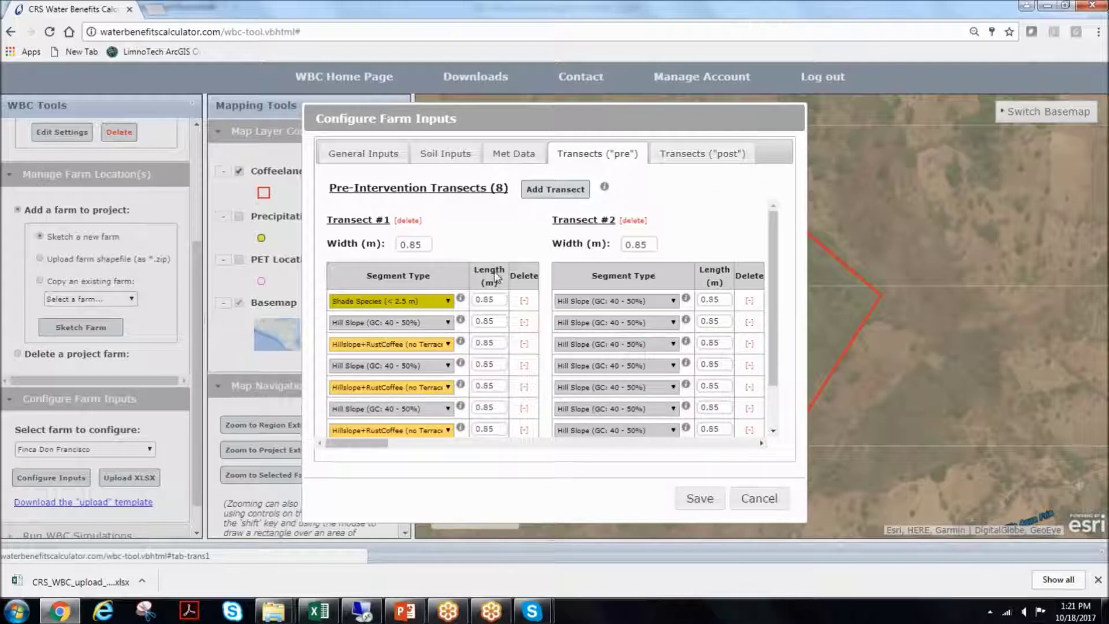
{"action": "left_click", "coordinate": [500, 159]}
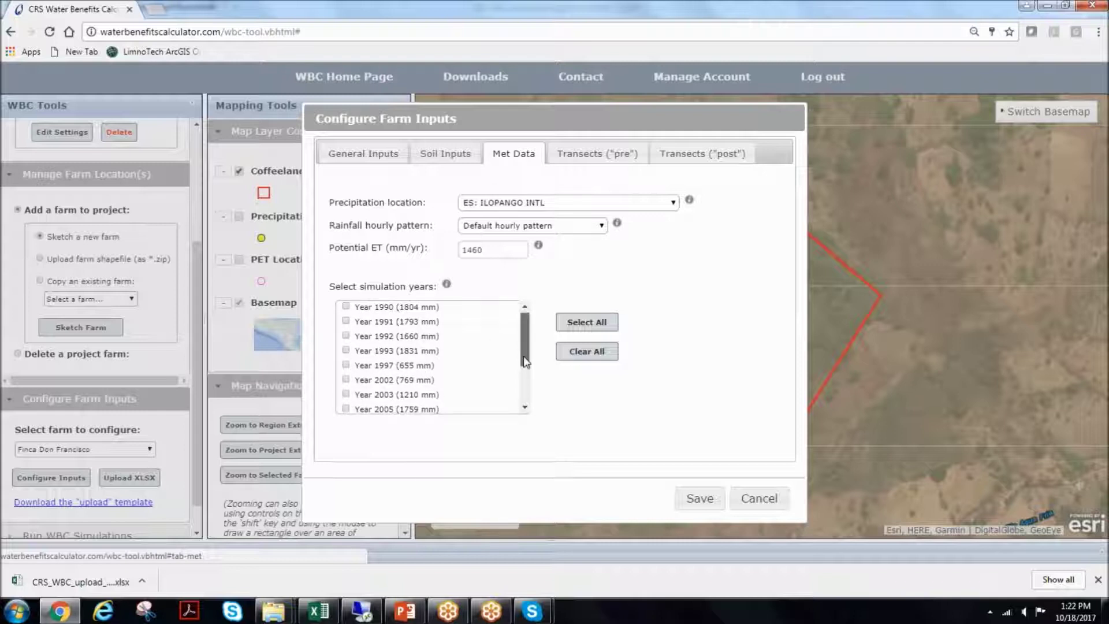
Select all available simulation years for the Ilopango station, and clear the whole selection again
{"action": "left_click", "coordinate": [524, 400]}
{"action": "scroll", "coordinate": [387, 324], "scroll_direction": "up", "scroll_amount": 3}
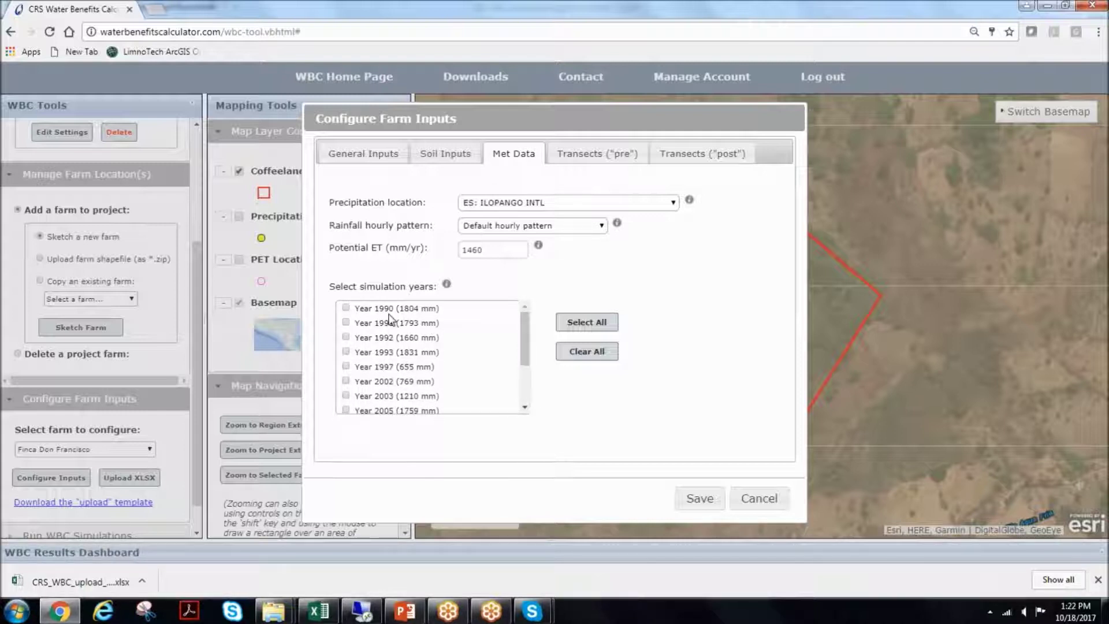
{"action": "left_click", "coordinate": [376, 309]}
{"action": "left_click", "coordinate": [378, 323]}
{"action": "left_click", "coordinate": [380, 338]}
{"action": "left_click", "coordinate": [380, 353]}
{"action": "left_click", "coordinate": [379, 366]}
{"action": "left_click", "coordinate": [379, 382]}
{"action": "left_click", "coordinate": [380, 396]}
{"action": "left_click", "coordinate": [381, 411]}
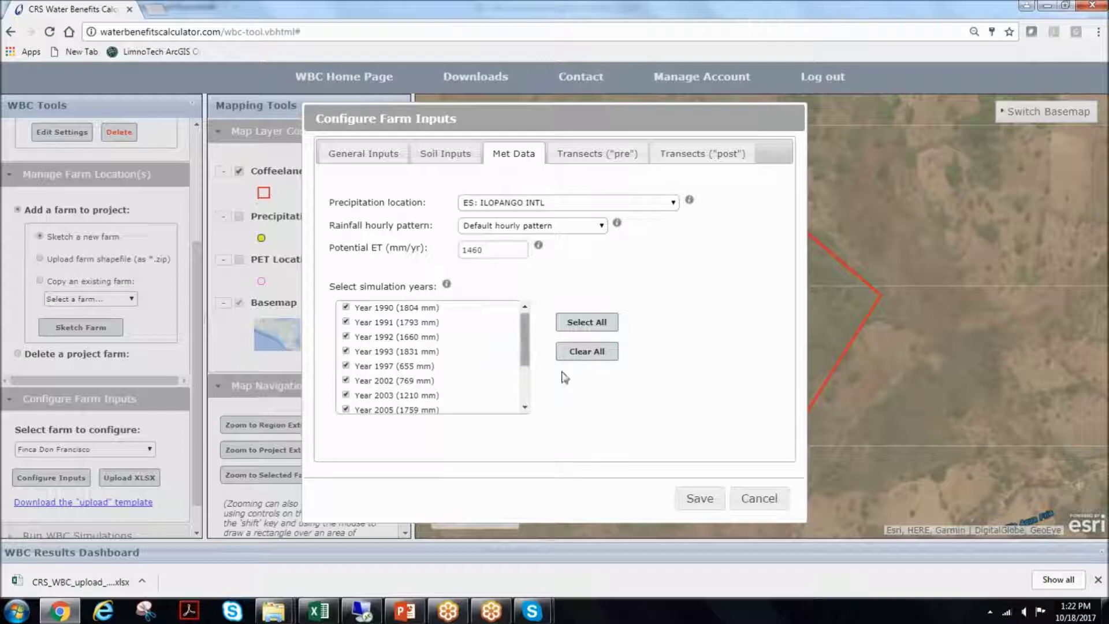
{"action": "left_click", "coordinate": [588, 326]}
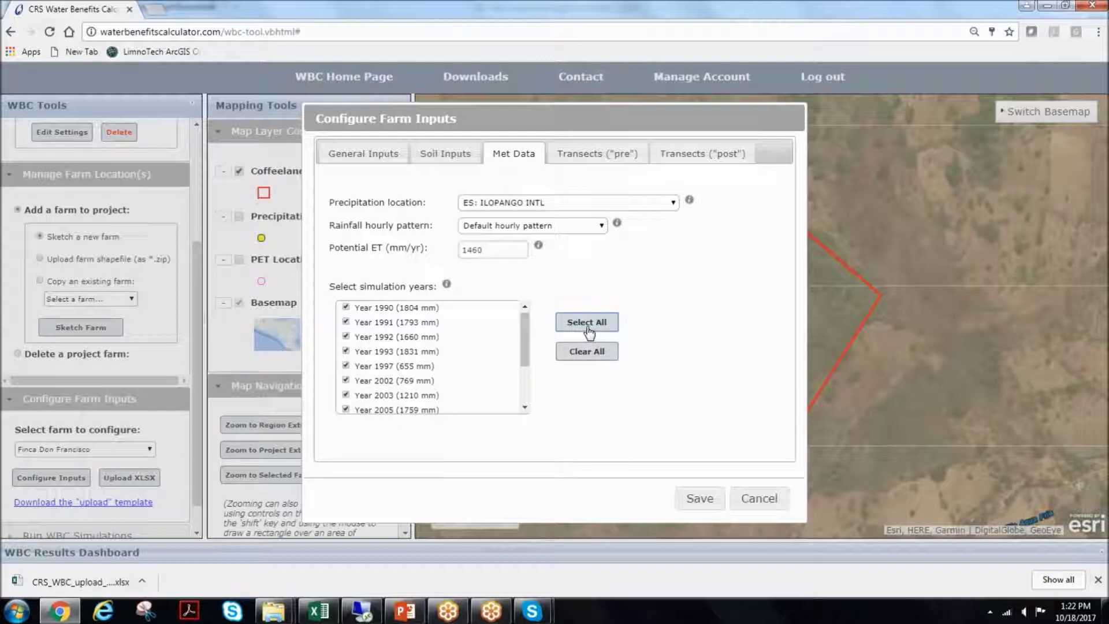
{"action": "mouse_move", "coordinate": [526, 351]}
{"action": "left_mouse_down"}
{"action": "mouse_move", "coordinate": [522, 396]}
{"action": "mouse_move", "coordinate": [517, 338]}
{"action": "left_mouse_up"}
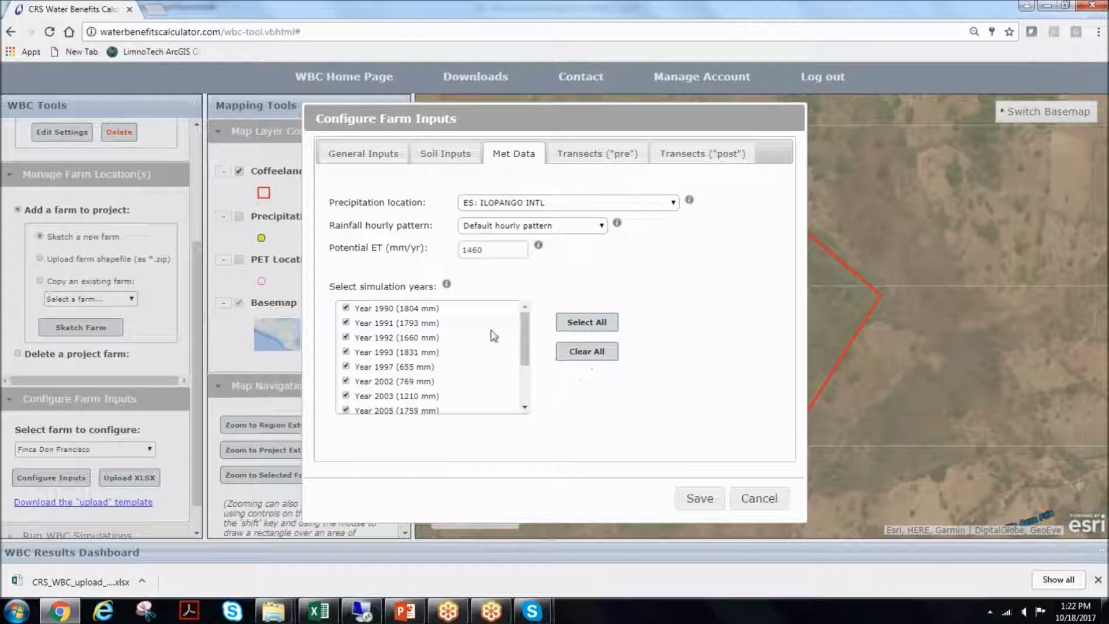
{"action": "left_click", "coordinate": [580, 354]}
Choose the simulation years 1990, 1991, 1992, 1993, 1997 and 2002, and save the farm configuration
{"action": "left_click", "coordinate": [384, 308]}
{"action": "left_click", "coordinate": [388, 322]}
{"action": "left_click", "coordinate": [385, 357]}
{"action": "left_click", "coordinate": [386, 367]}
{"action": "left_click", "coordinate": [385, 379]}
{"action": "left_click", "coordinate": [700, 500]}
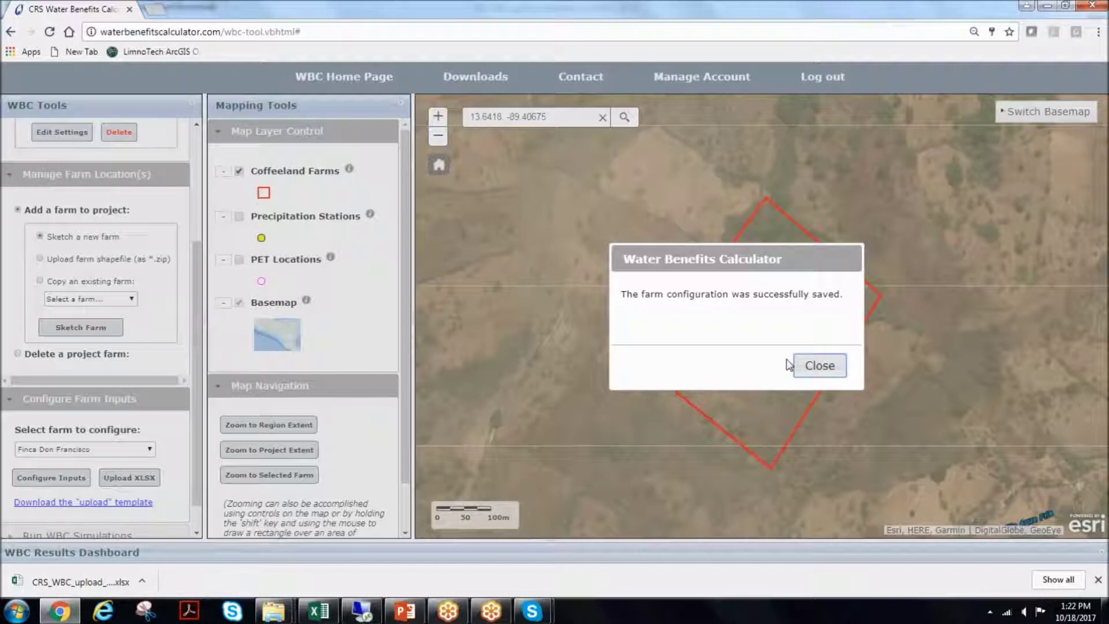
{"action": "left_click", "coordinate": [820, 367]}
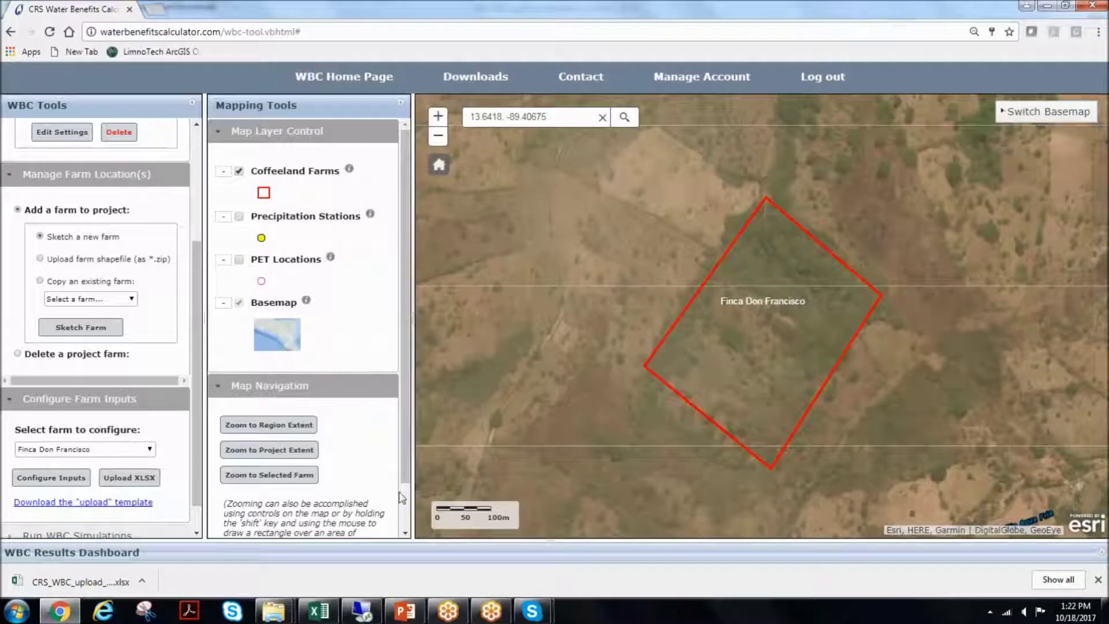
Validate Finca Don Francisco for WBC simulation, and run the simulation immediately instead of queueing it
{"action": "scroll", "coordinate": [403, 498], "scroll_direction": "down", "scroll_amount": 2}
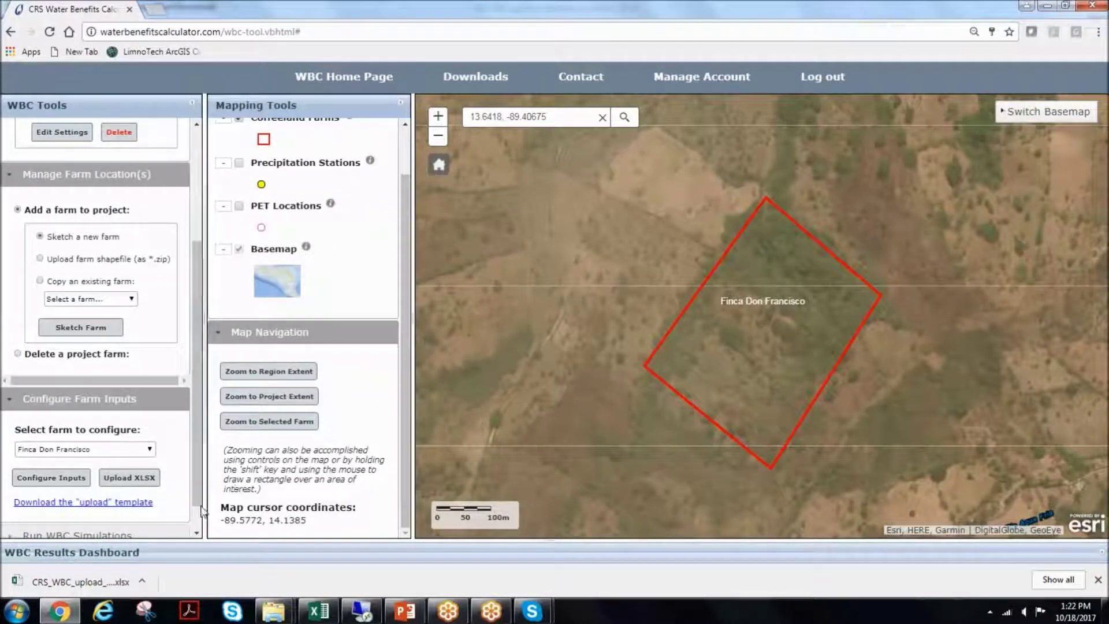
{"action": "scroll", "coordinate": [198, 514], "scroll_direction": "down", "scroll_amount": 1}
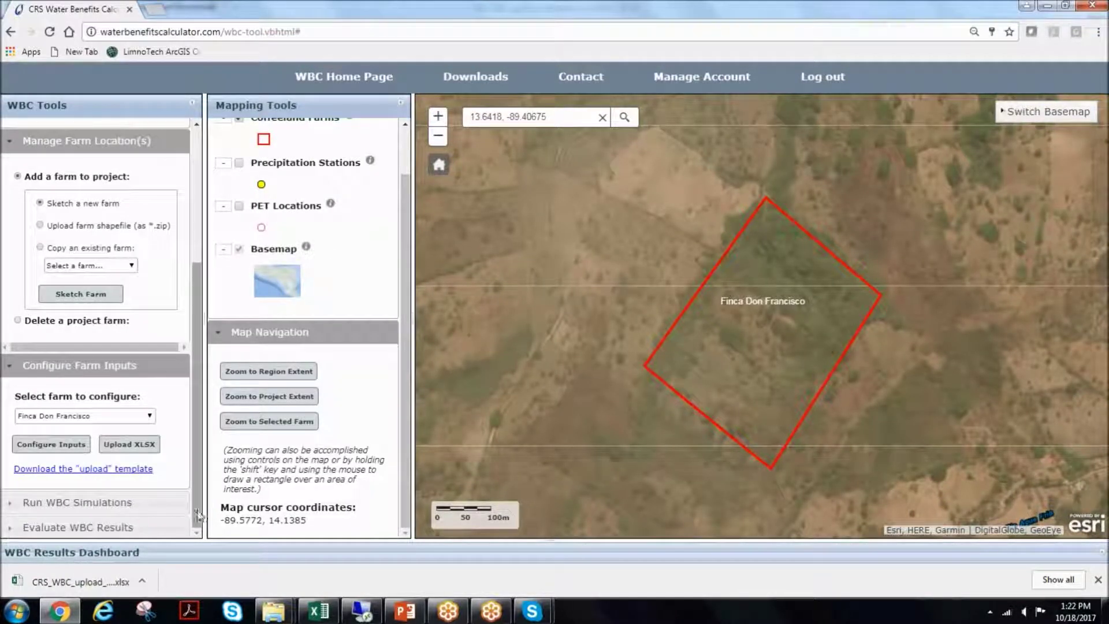
{"action": "left_click", "coordinate": [143, 505]}
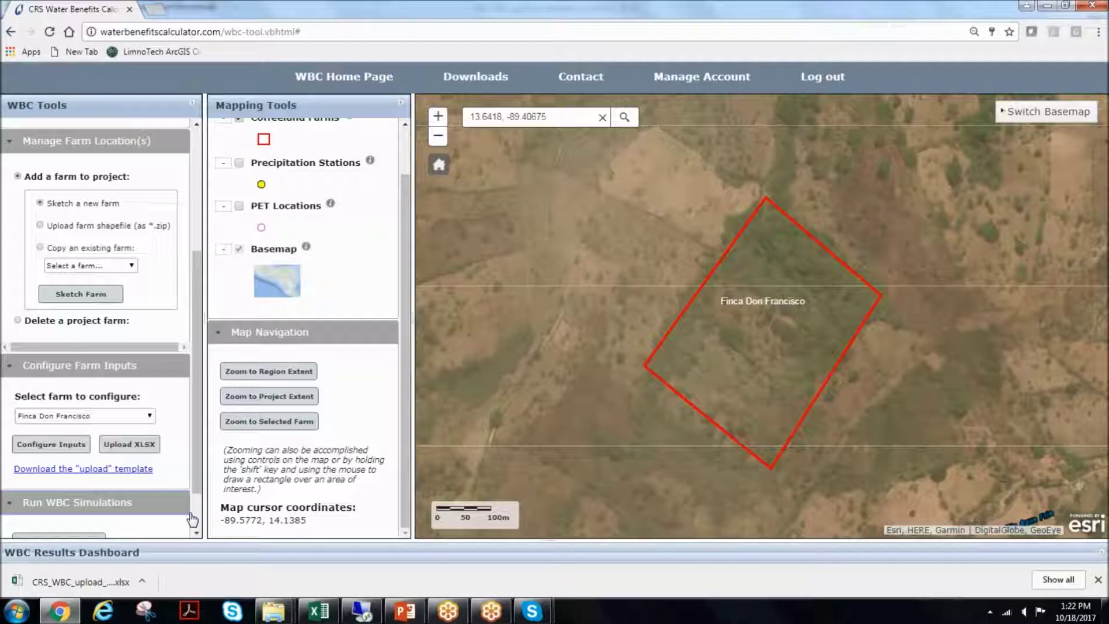
{"action": "scroll", "coordinate": [197, 517], "scroll_direction": "down", "scroll_amount": 2}
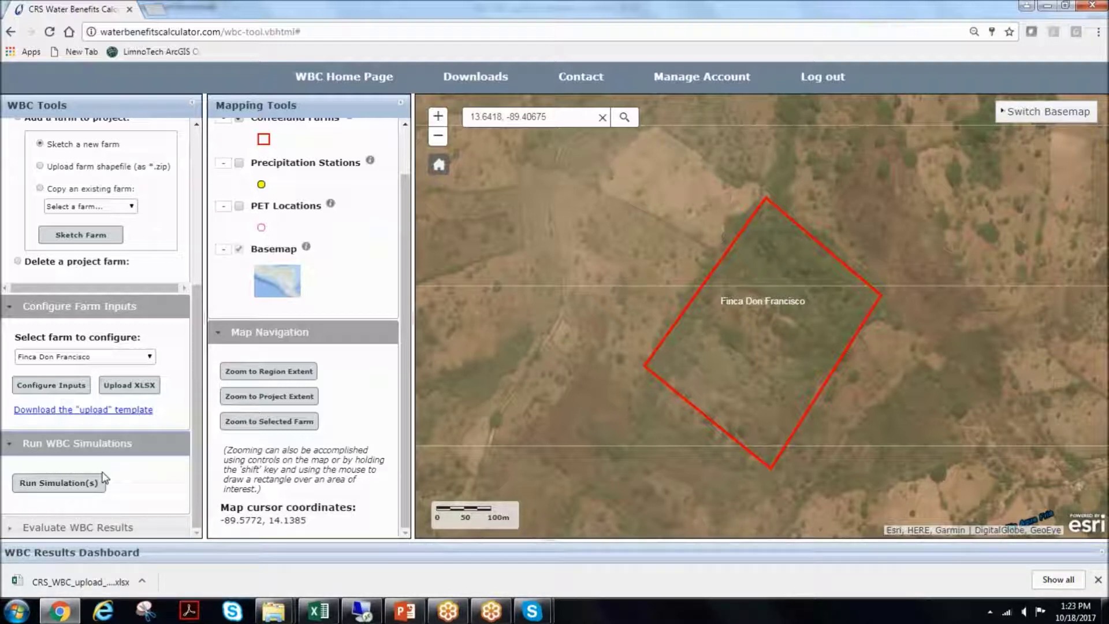
{"action": "left_click", "coordinate": [46, 484]}
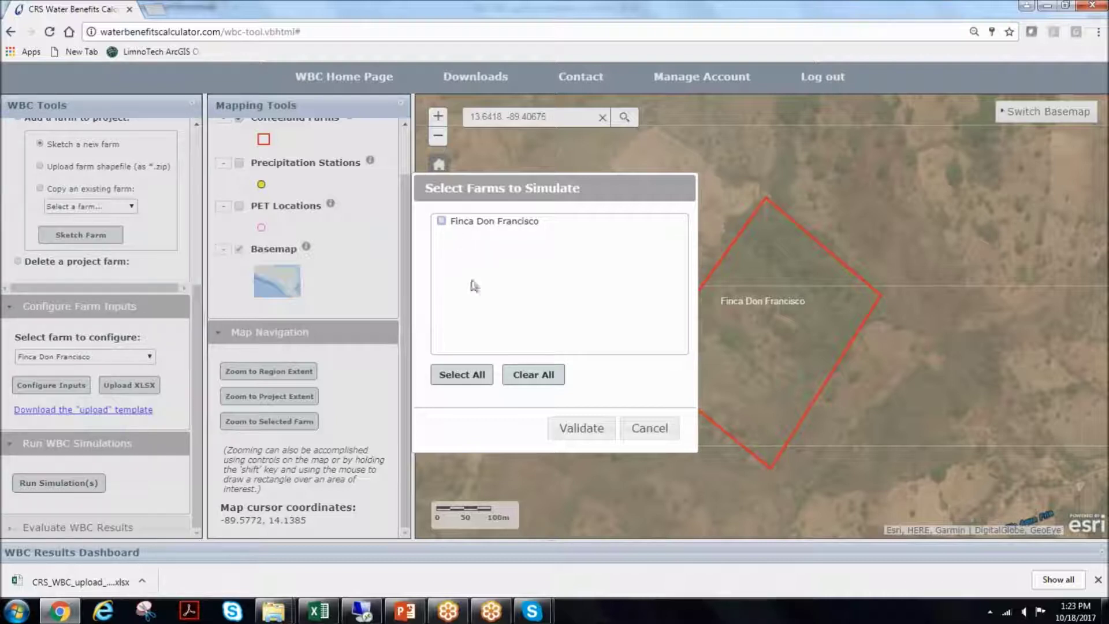
{"action": "left_click", "coordinate": [442, 222]}
{"action": "left_click", "coordinate": [595, 434]}
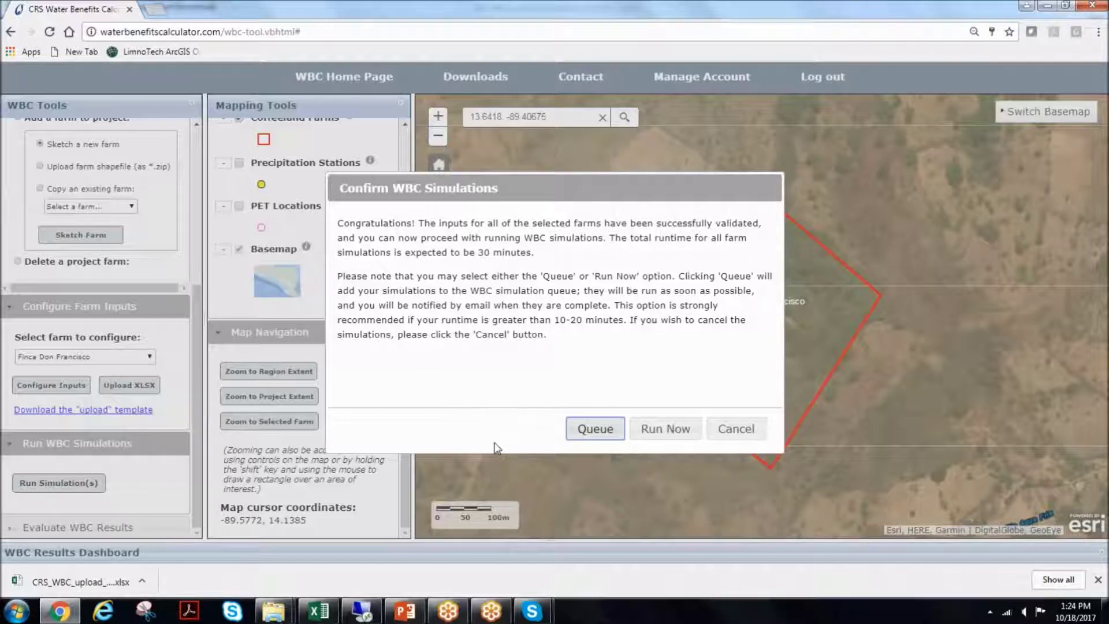
{"action": "left_click", "coordinate": [649, 428]}
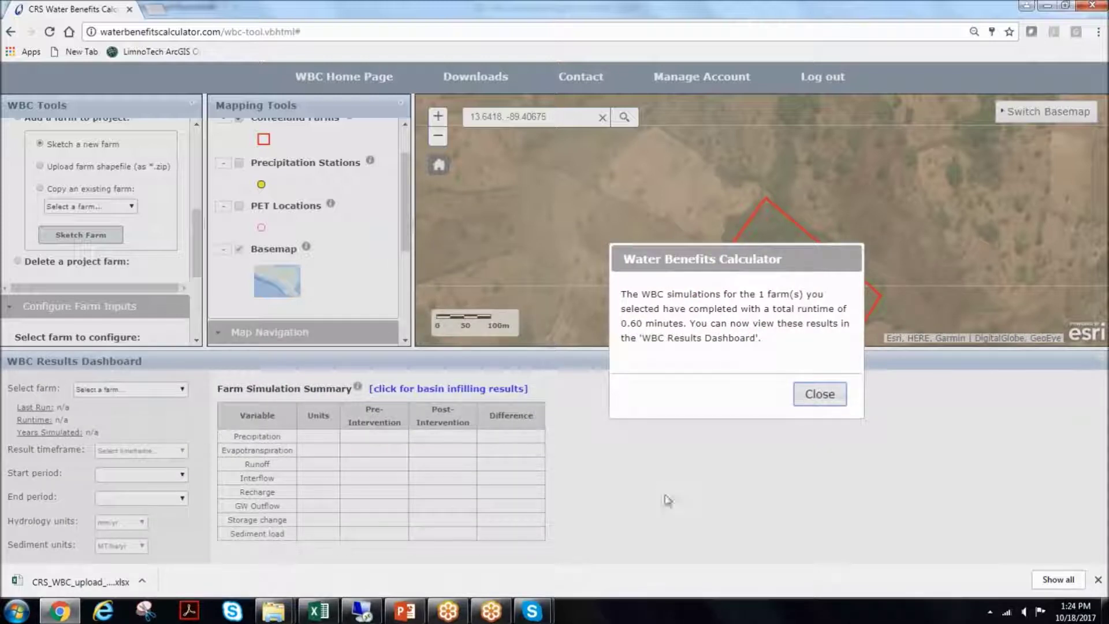
{"action": "left_click", "coordinate": [804, 406]}
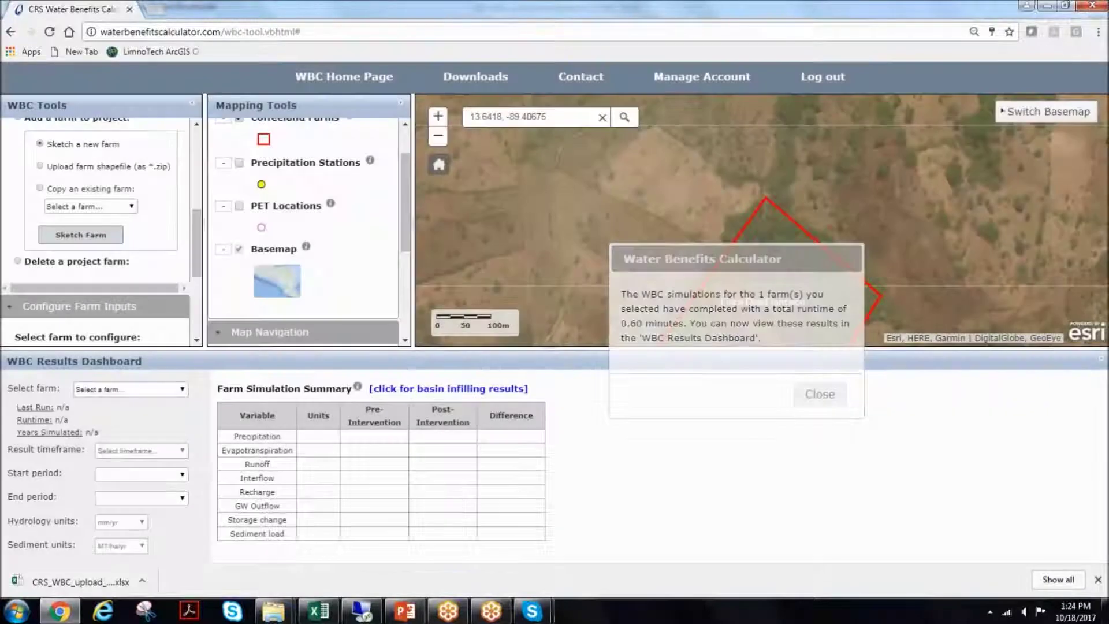
Show the multi-year average results of Finca Don Francisco in the results dashboard, from start year 1990 to end year 2002
{"action": "left_click", "coordinate": [101, 390]}
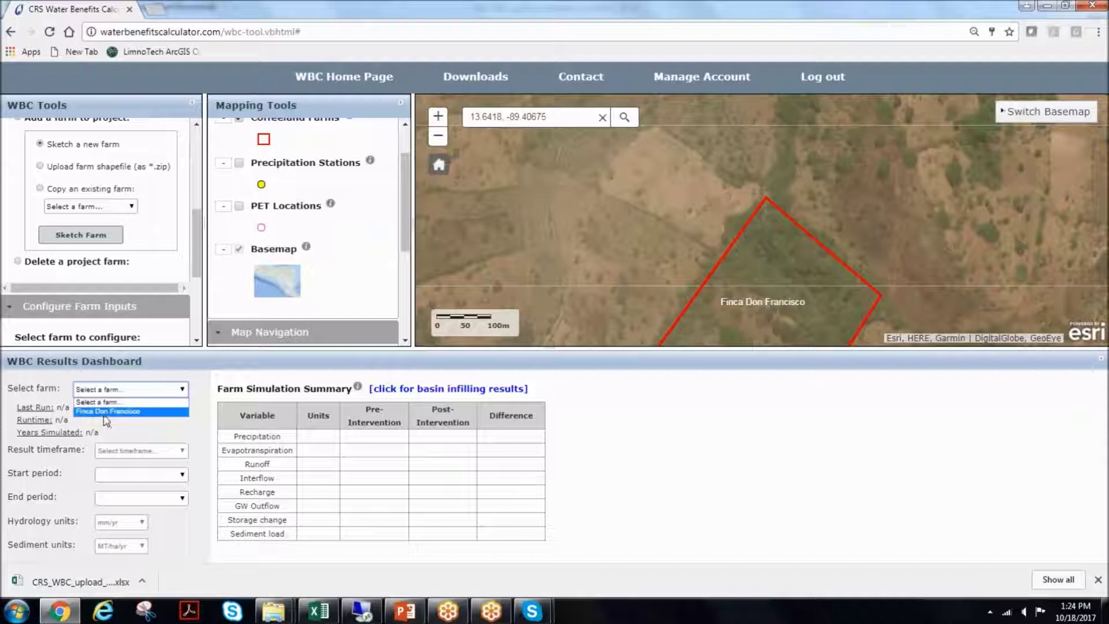
{"action": "left_click", "coordinate": [105, 411]}
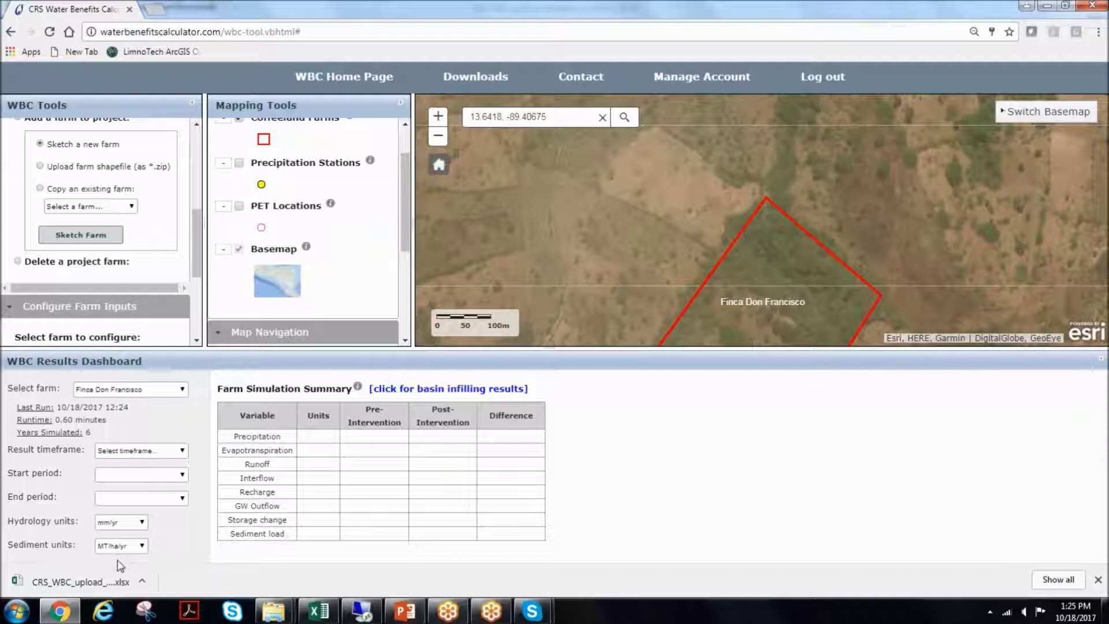
{"action": "left_click", "coordinate": [138, 456]}
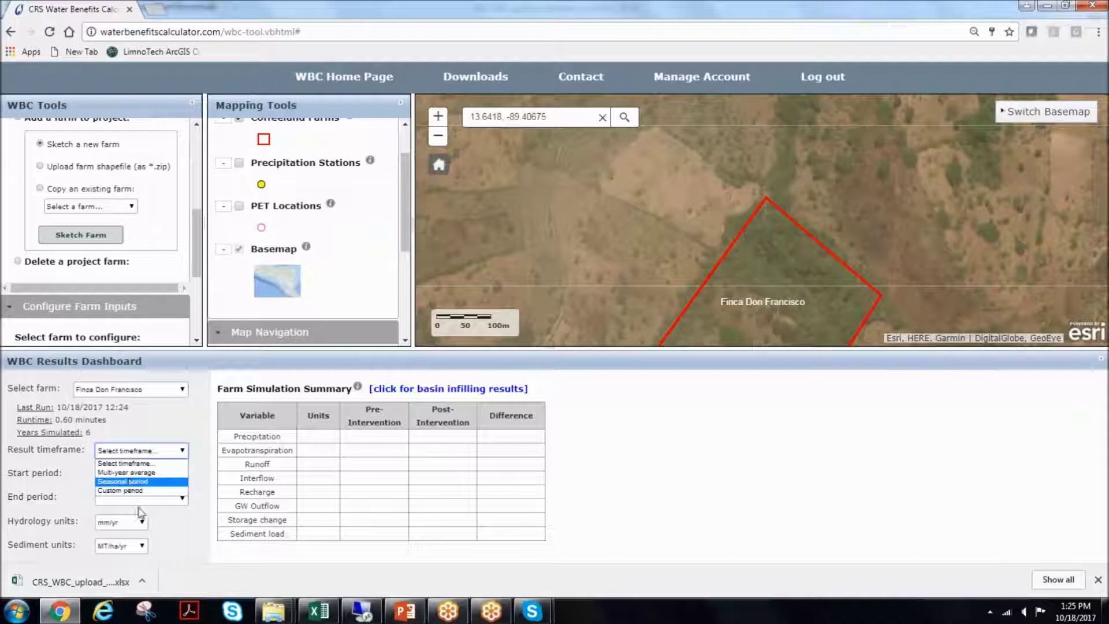
{"action": "left_click", "coordinate": [131, 474]}
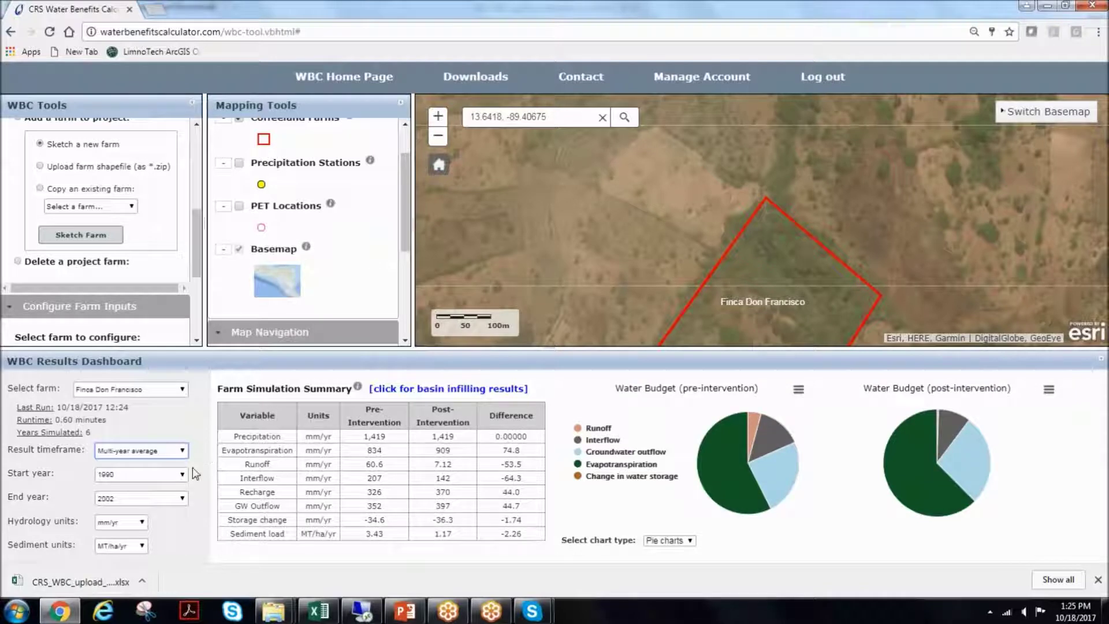
{"action": "left_click", "coordinate": [133, 478]}
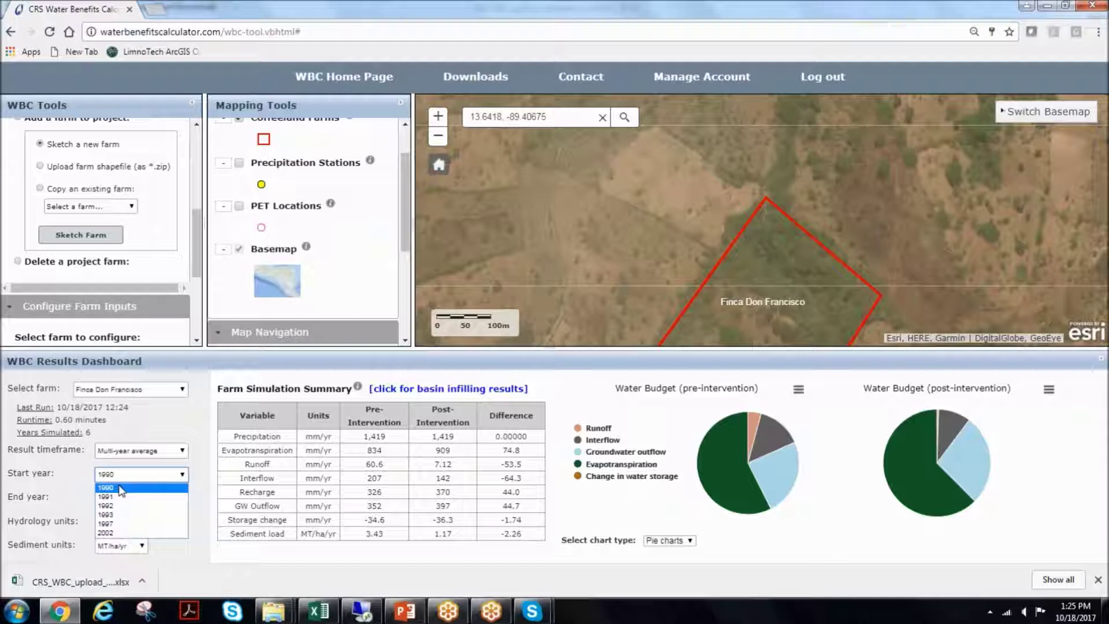
{"action": "left_click", "coordinate": [121, 488]}
{"action": "left_click", "coordinate": [126, 498]}
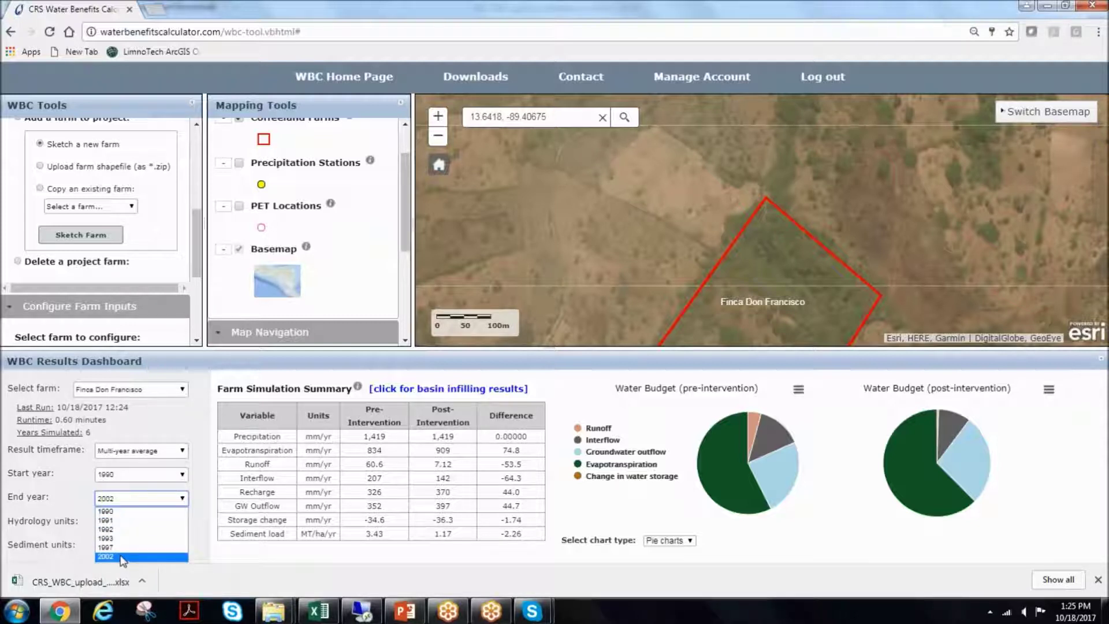
{"action": "left_click", "coordinate": [124, 558]}
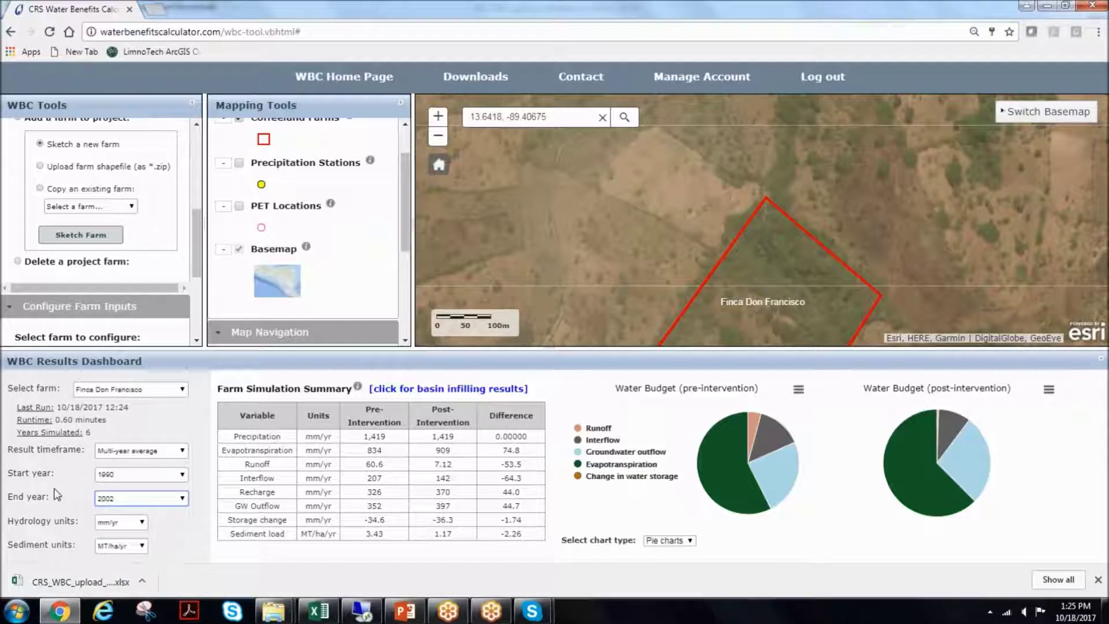
Set the dashboard's hydrology units to mm/yr and its sediment units to MT/ha/yr
{"action": "left_click", "coordinate": [117, 523]}
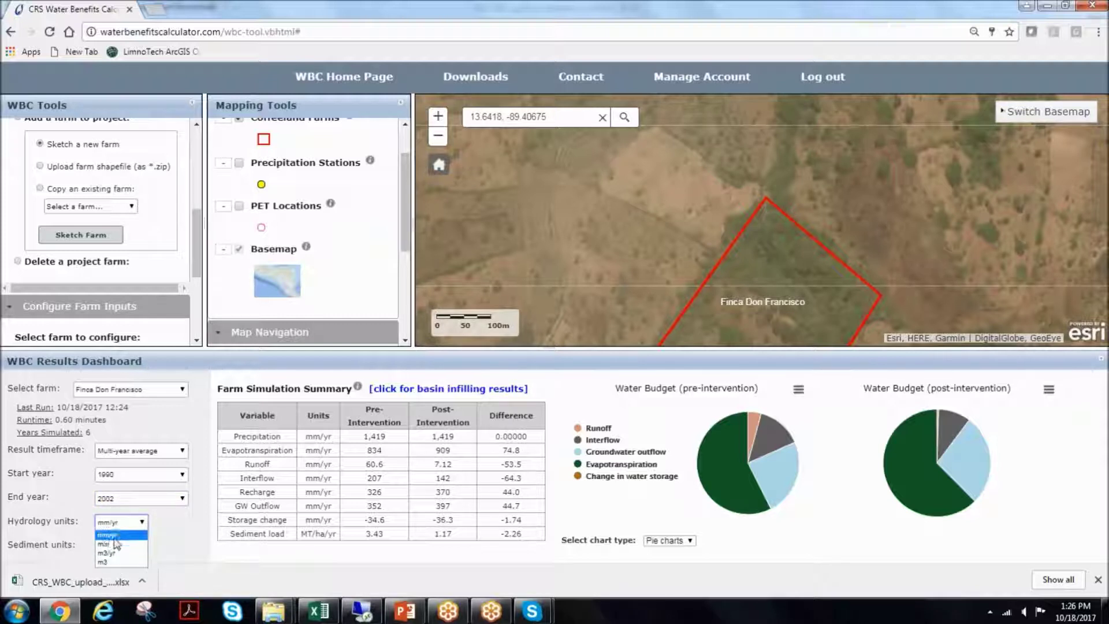
{"action": "left_click", "coordinate": [115, 536]}
{"action": "left_click", "coordinate": [120, 545]}
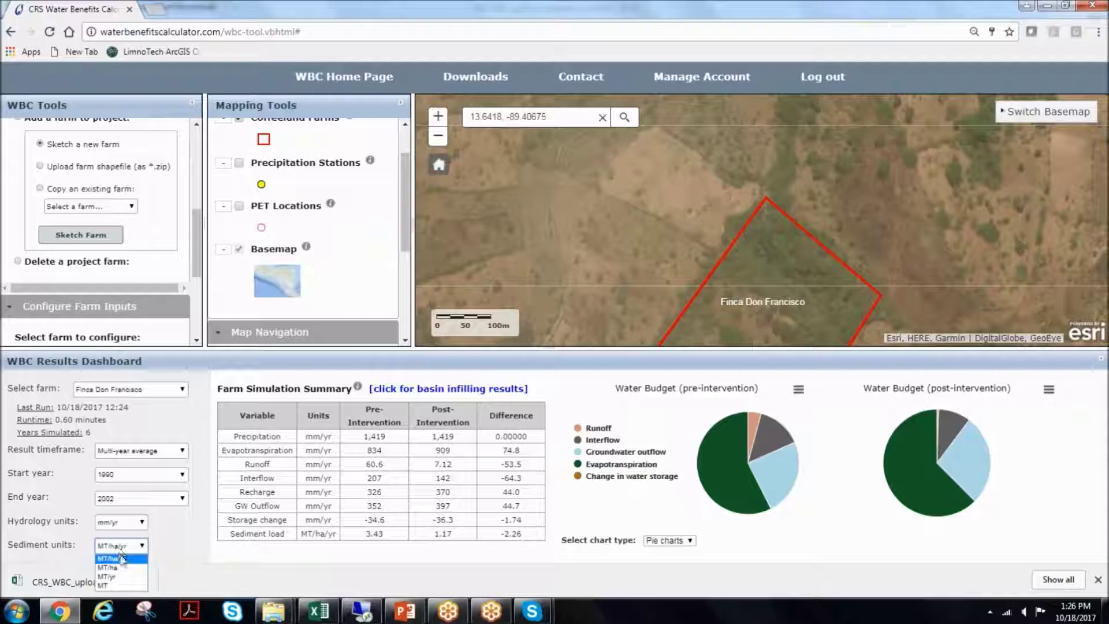
{"action": "left_click", "coordinate": [121, 558]}
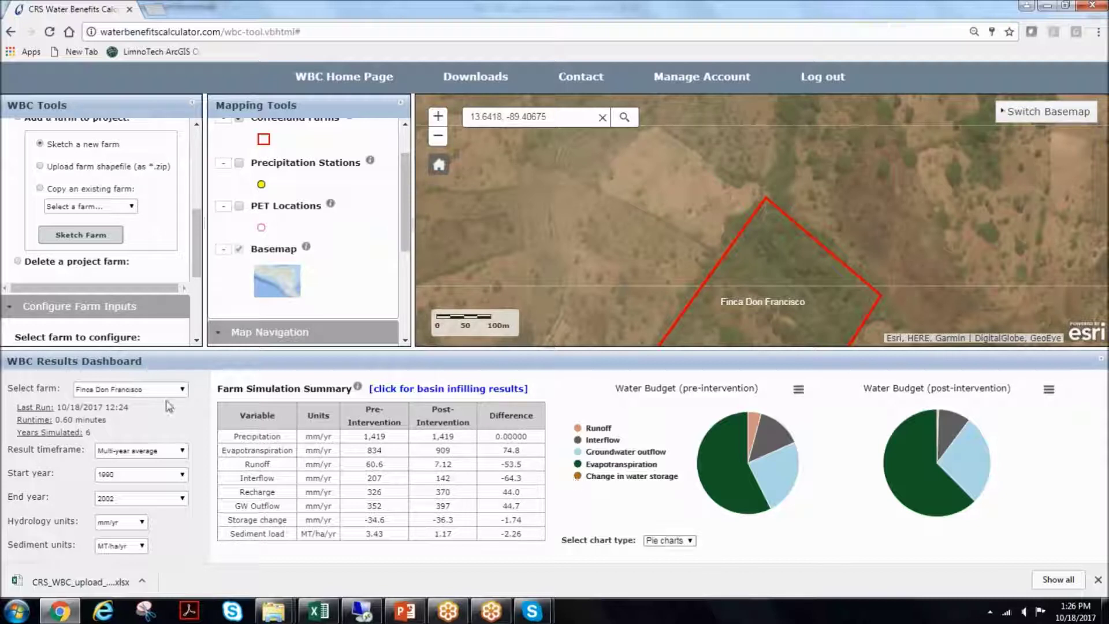
{"action": "mouse_move", "coordinate": [710, 508]}
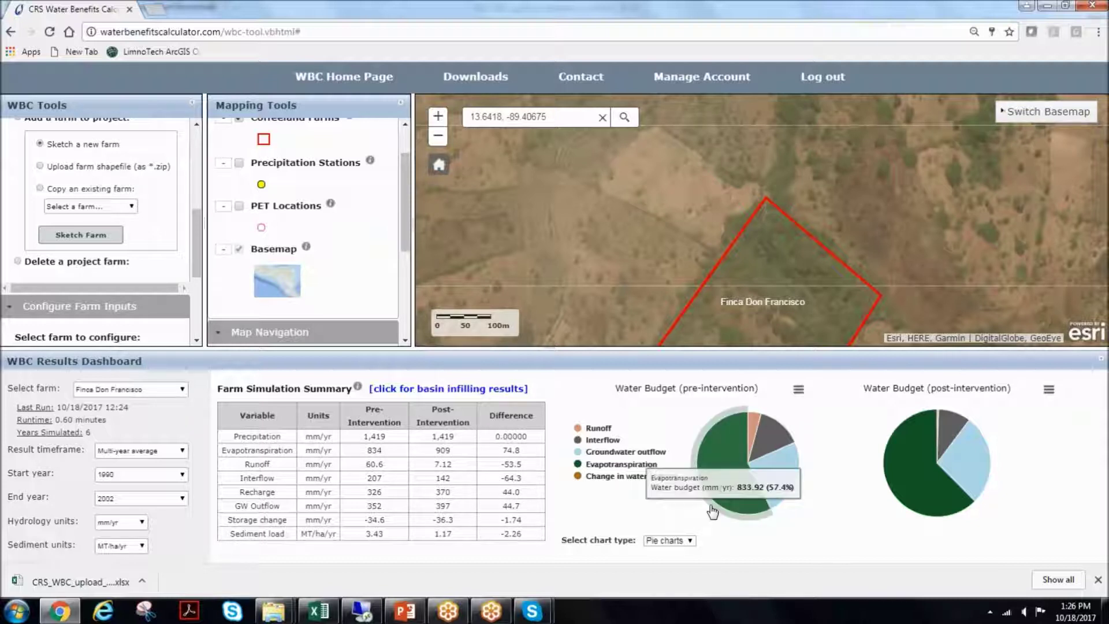
Display the dashboard's pre- and post-intervention water budgets as a bar chart
{"action": "mouse_move", "coordinate": [716, 477]}
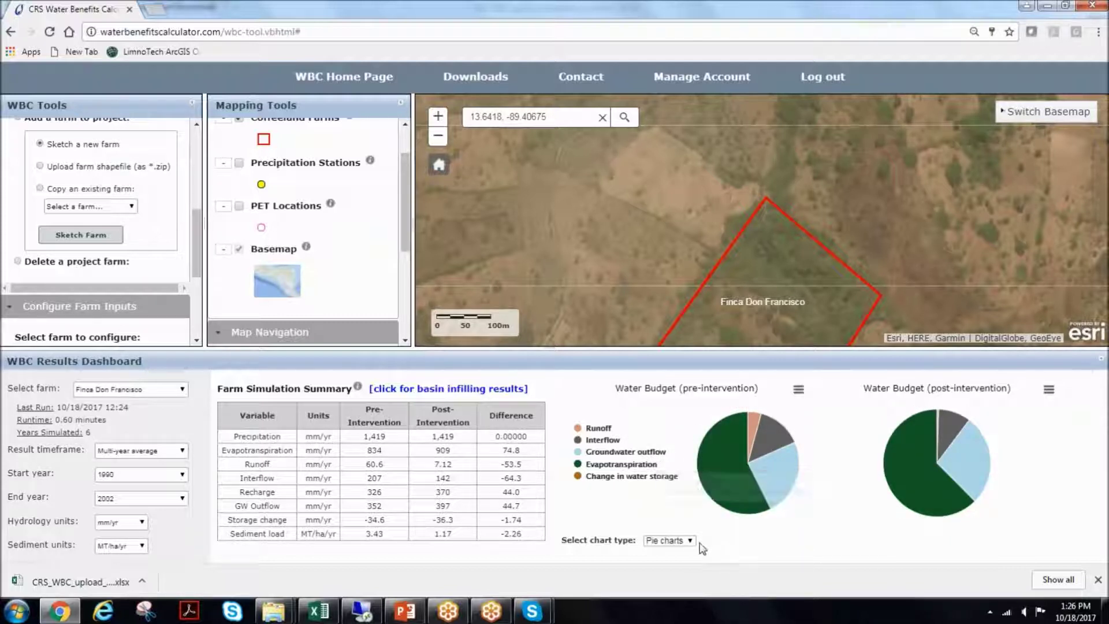
{"action": "left_click", "coordinate": [682, 543]}
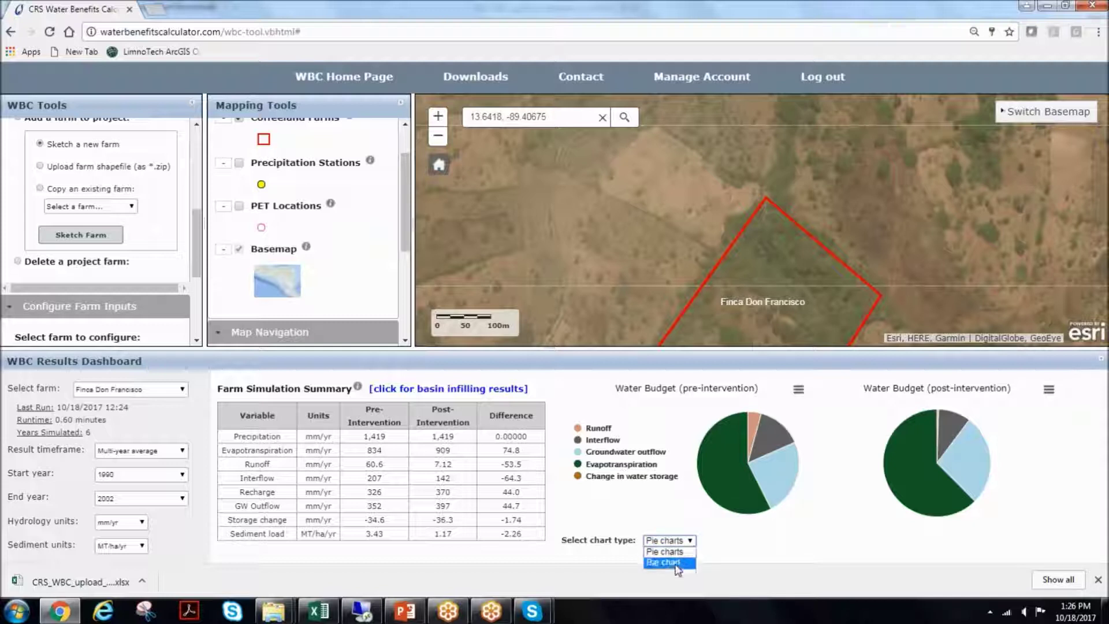
{"action": "left_click", "coordinate": [670, 563]}
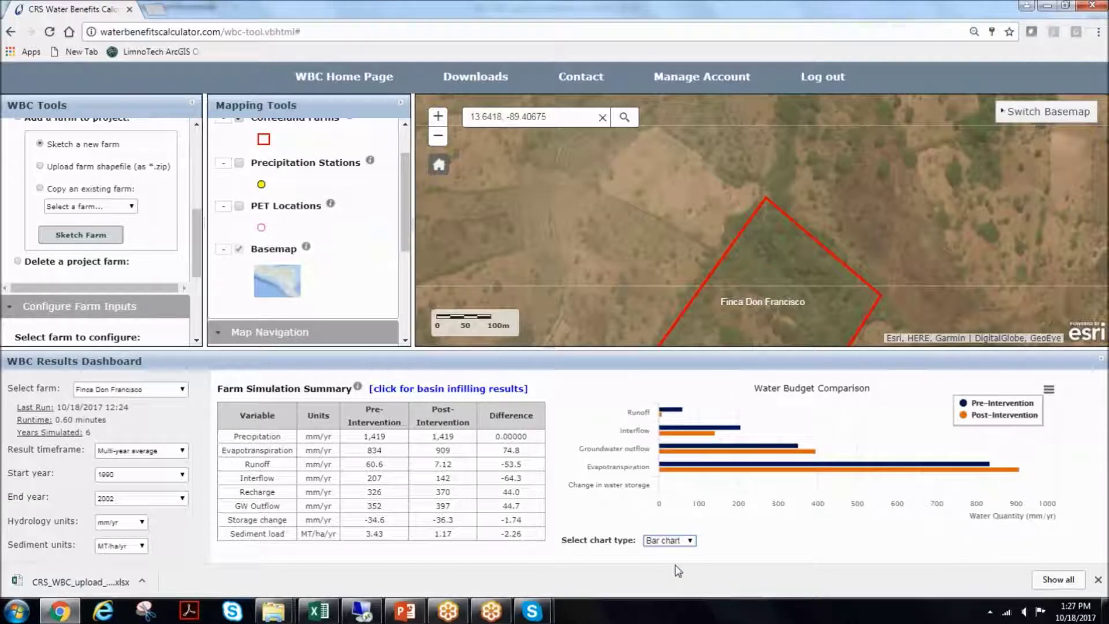
{"action": "mouse_move", "coordinate": [679, 444]}
{"action": "left_click", "coordinate": [685, 544]}
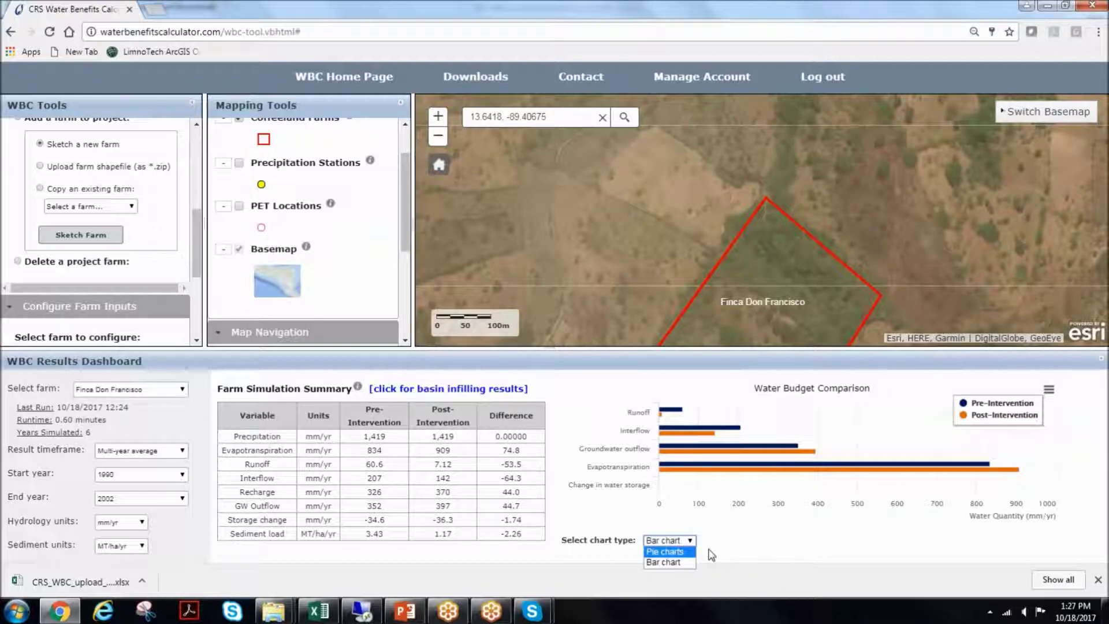
{"action": "left_click", "coordinate": [756, 531]}
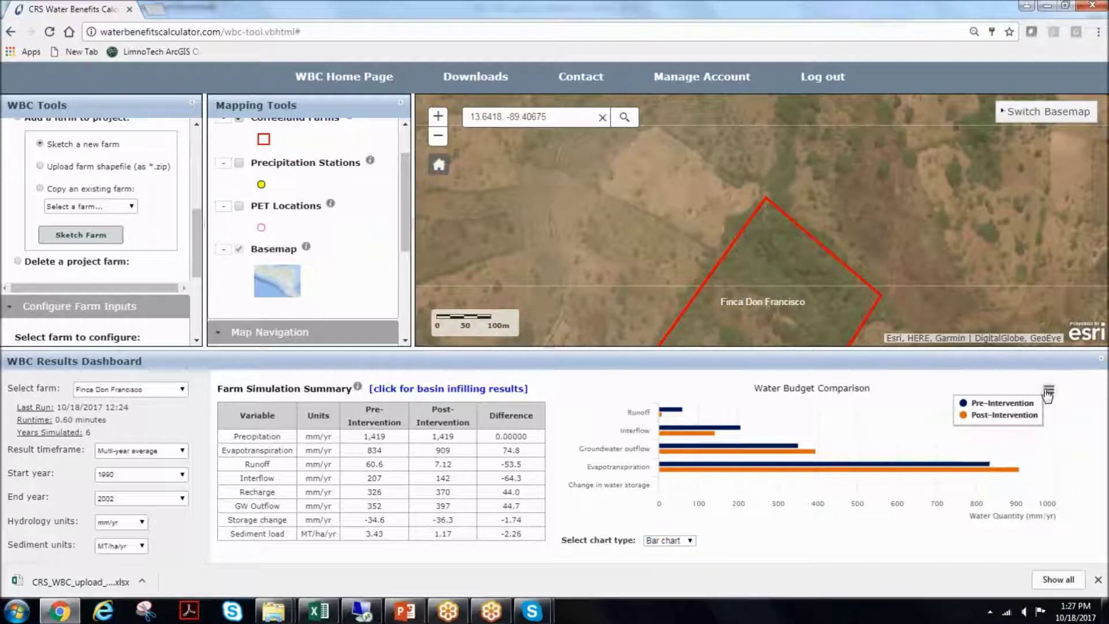
{"action": "left_click", "coordinate": [1048, 390]}
Collapse the results dashboard, expand the Evaluate WBC Results section, and view the farm selection for Excel export without exporting
{"action": "scroll", "coordinate": [199, 322], "scroll_direction": "down", "scroll_amount": 3}
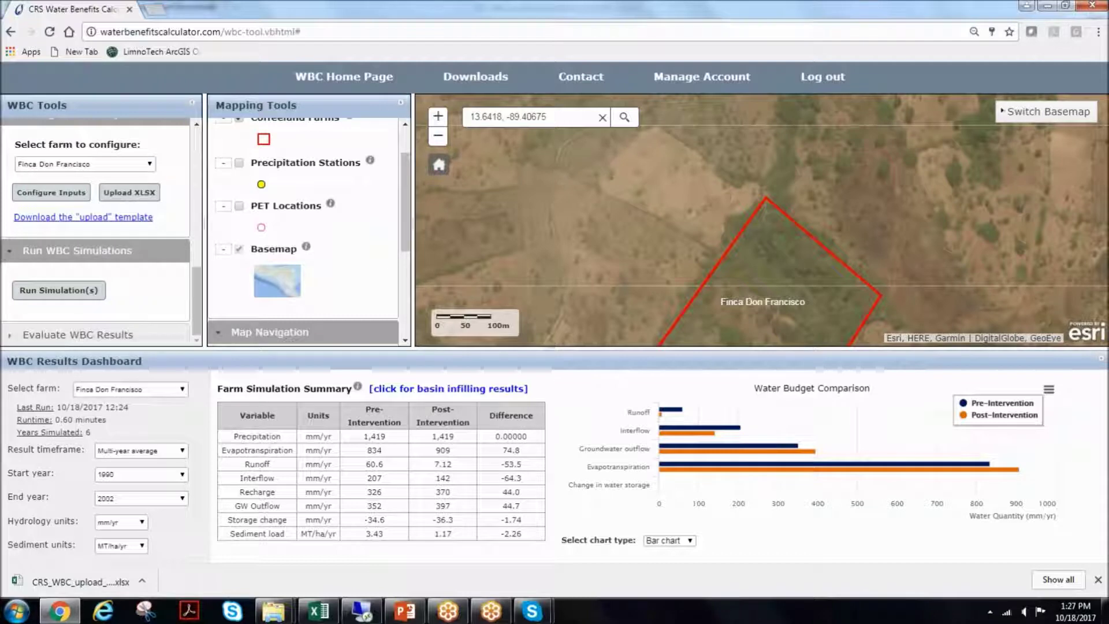
{"action": "triple_click", "coordinate": [197, 396]}
{"action": "double_click", "coordinate": [132, 364]}
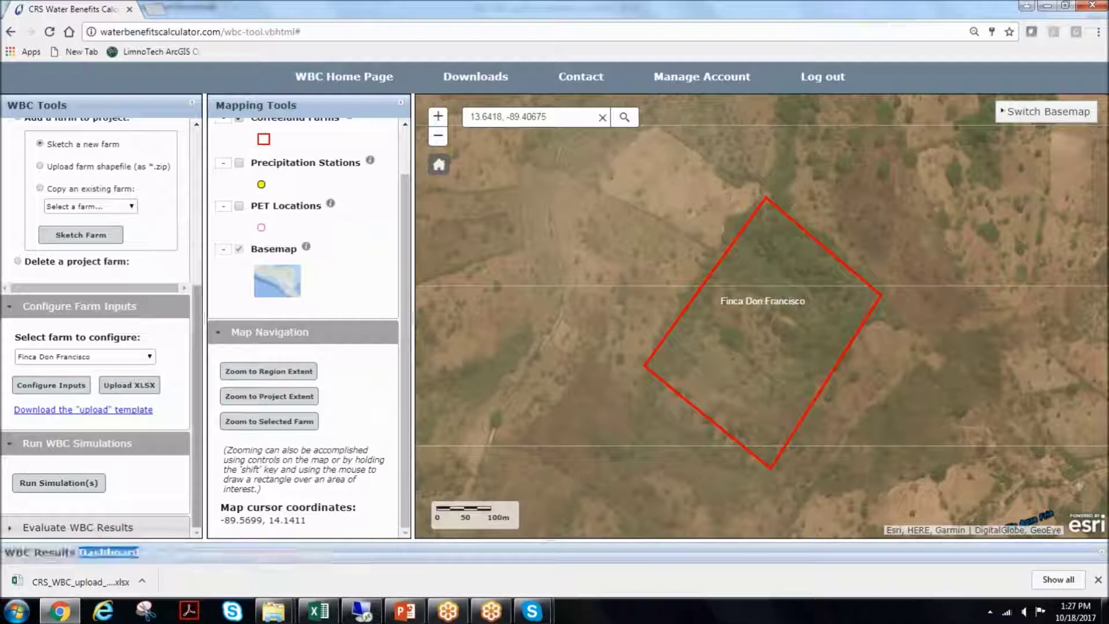
{"action": "left_click", "coordinate": [162, 534]}
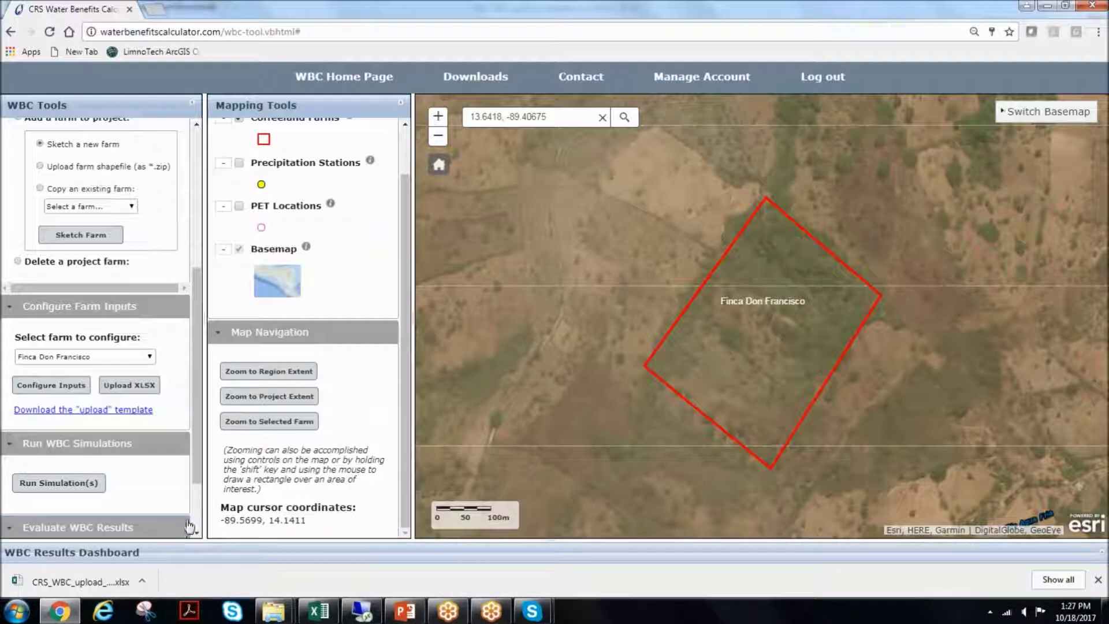
{"action": "scroll", "coordinate": [194, 522], "scroll_direction": "down", "scroll_amount": 2}
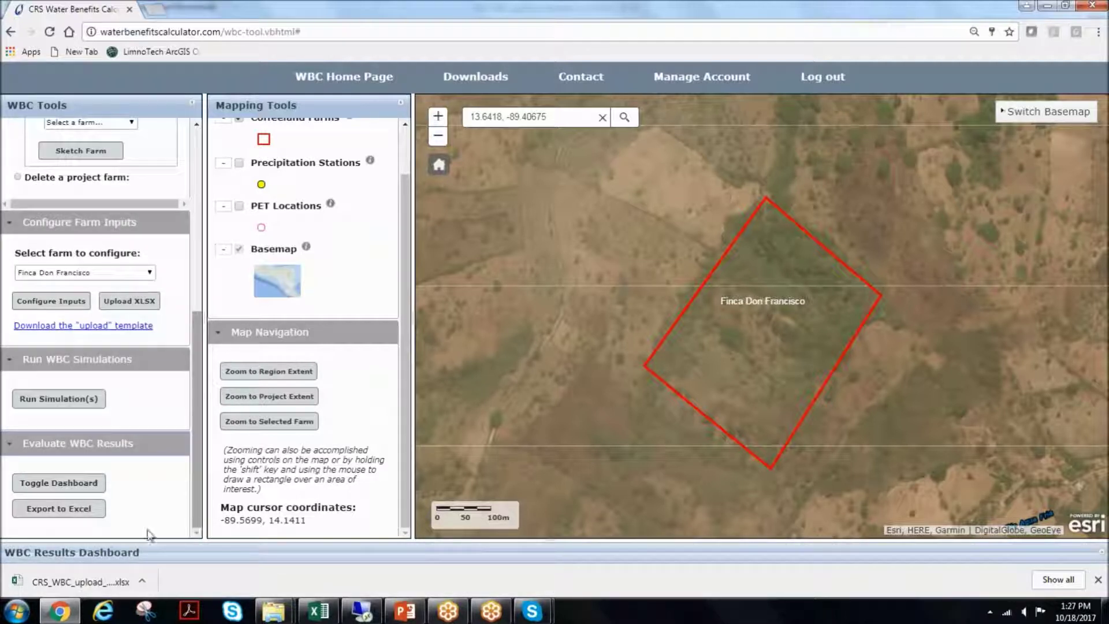
{"action": "left_click", "coordinate": [46, 511]}
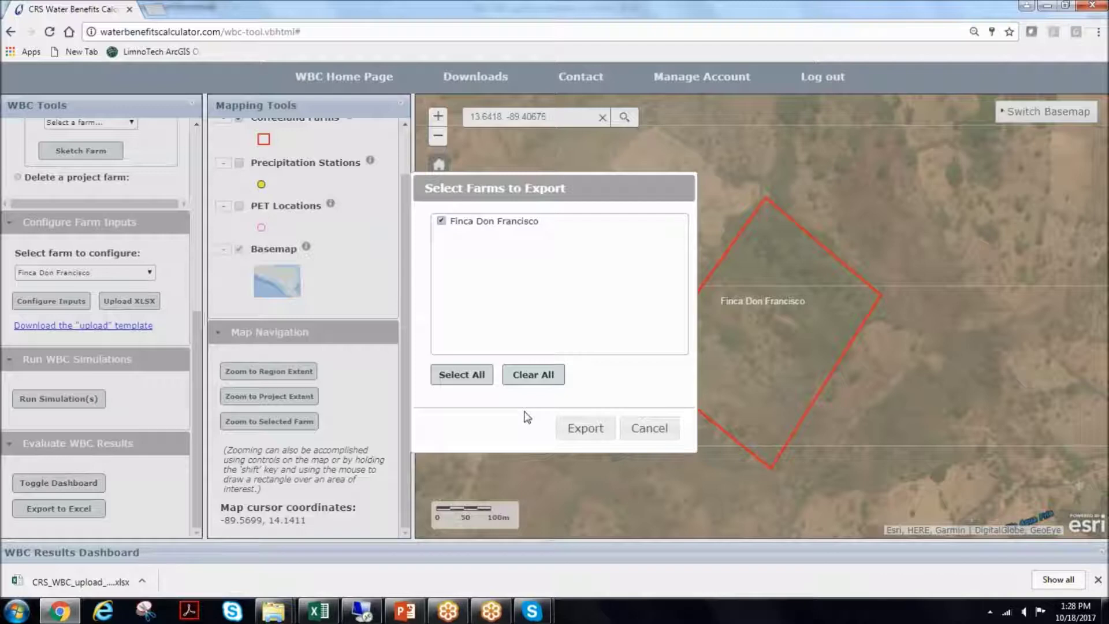
{"action": "left_click", "coordinate": [655, 432]}
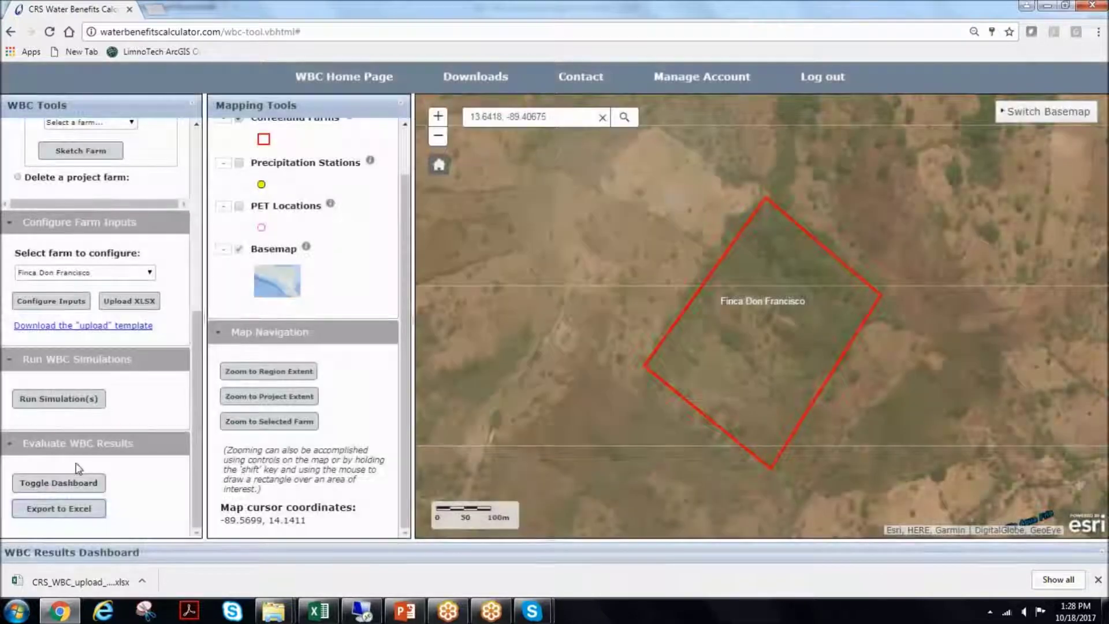
Show the results dashboard again and select Finca Don Francisco with the Multi-year average timeframe
{"action": "left_click", "coordinate": [80, 485]}
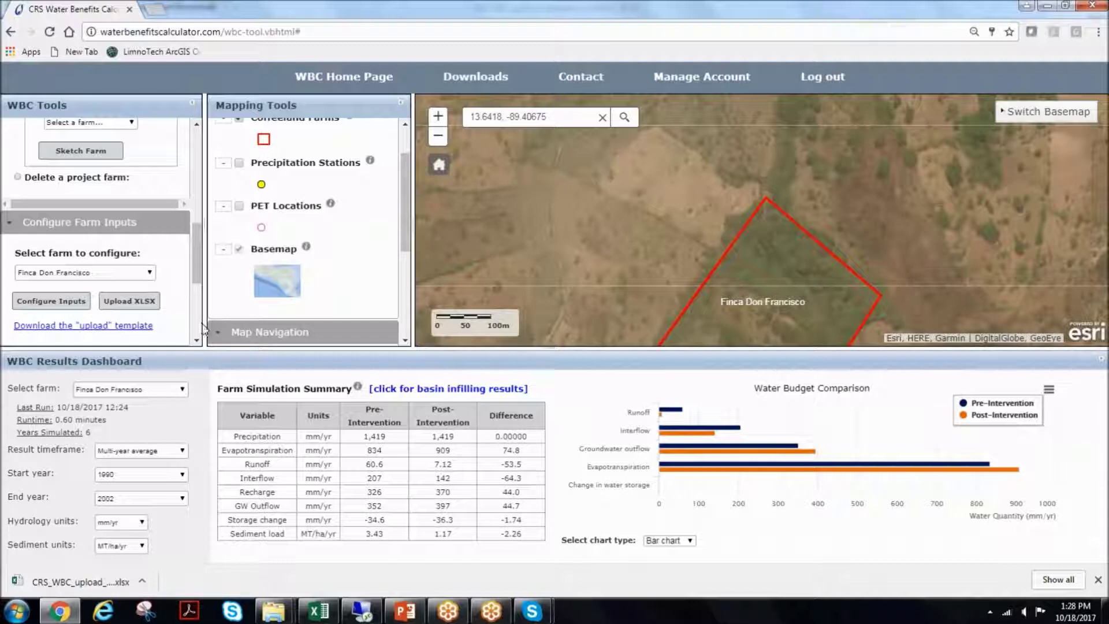
{"action": "scroll", "coordinate": [195, 332], "scroll_direction": "down", "scroll_amount": 3}
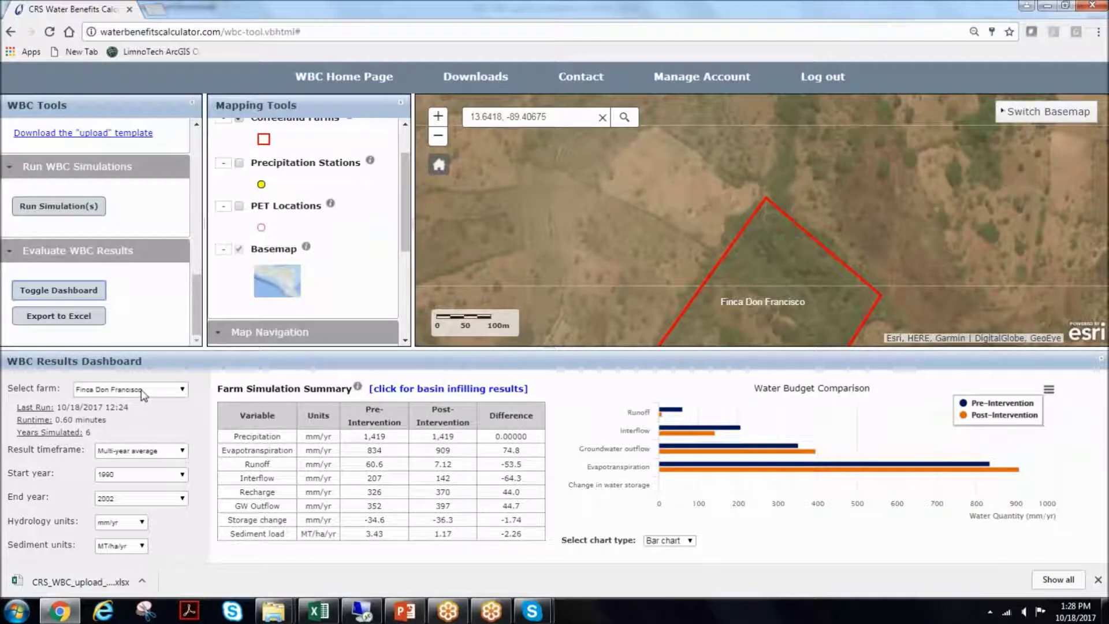
{"action": "left_click", "coordinate": [142, 389]}
{"action": "left_click", "coordinate": [144, 411]}
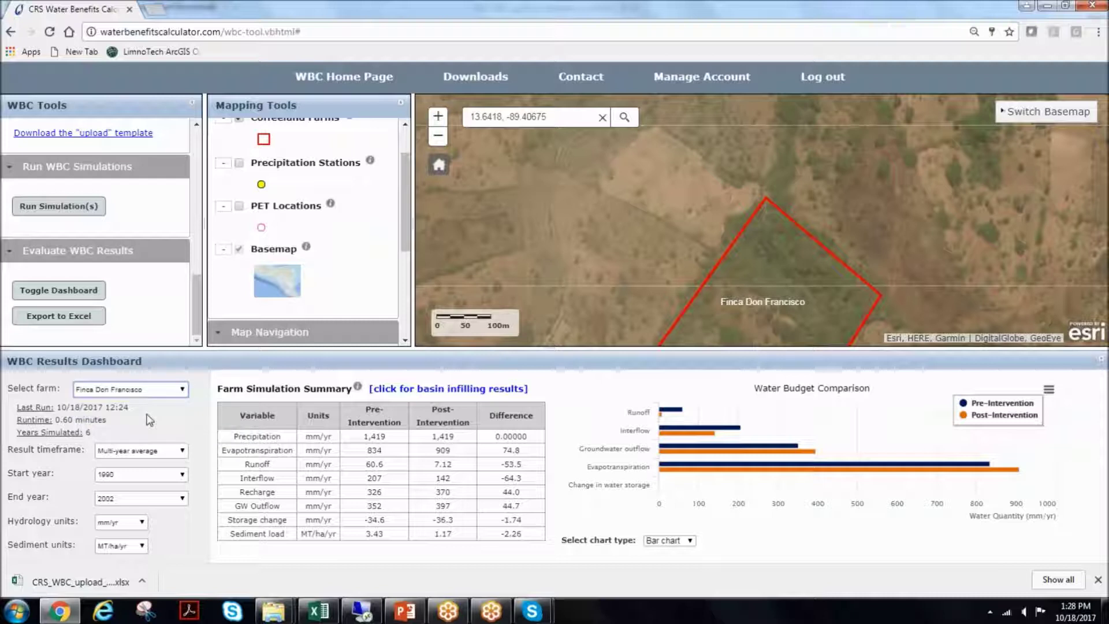
{"action": "left_click", "coordinate": [146, 456]}
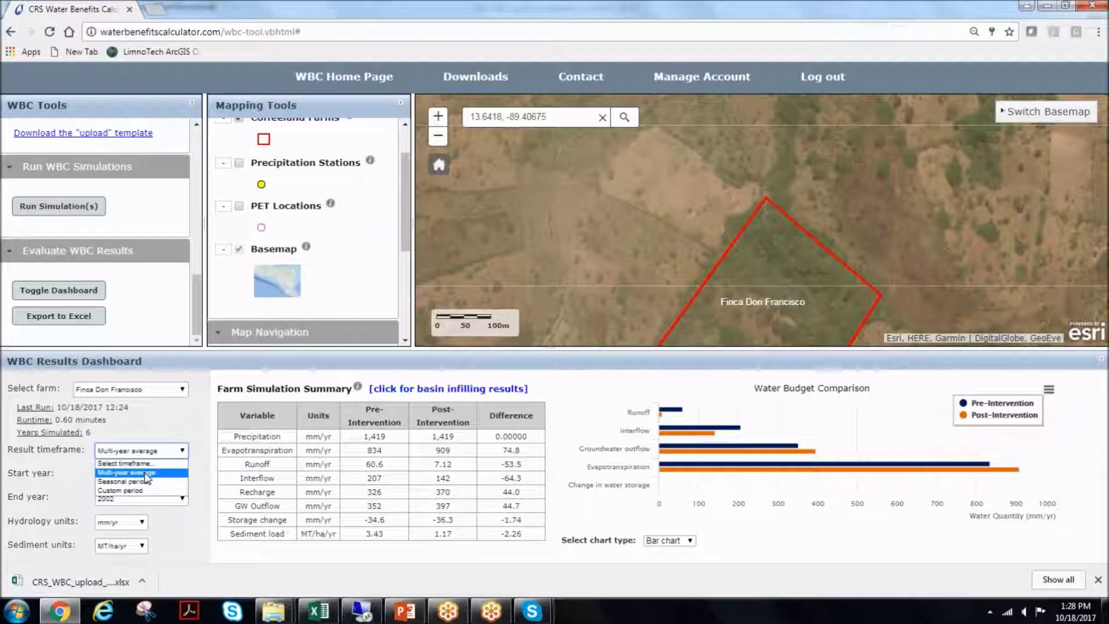
{"action": "left_click", "coordinate": [146, 475]}
Export the simulation results of Finca Don Francisco to Excel and dismiss the completion message
{"action": "left_click", "coordinate": [59, 316]}
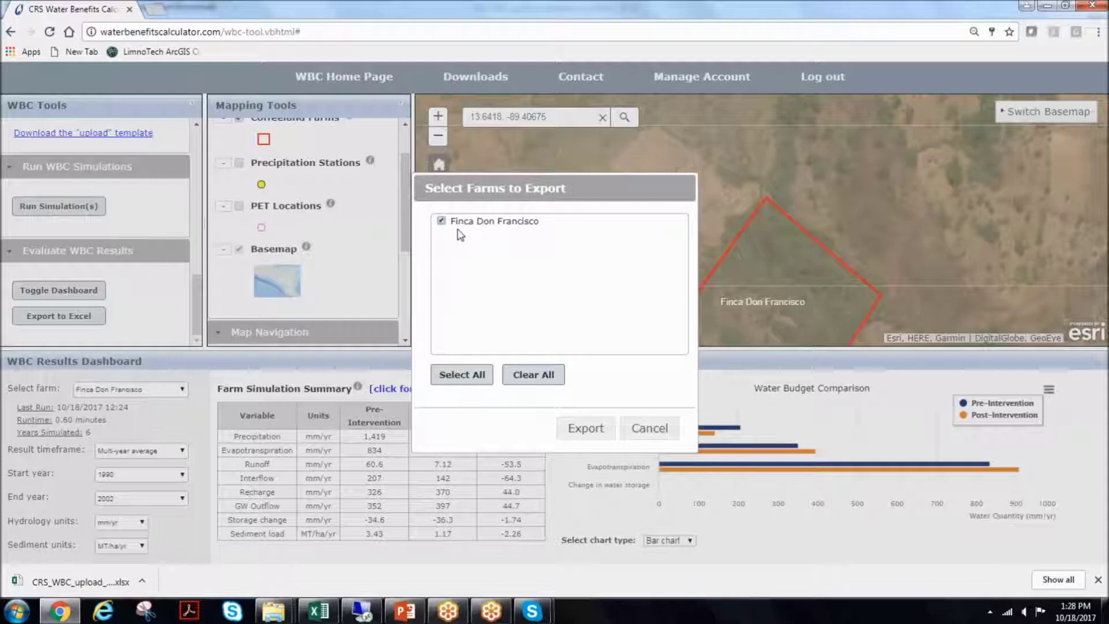
{"action": "left_click", "coordinate": [583, 430]}
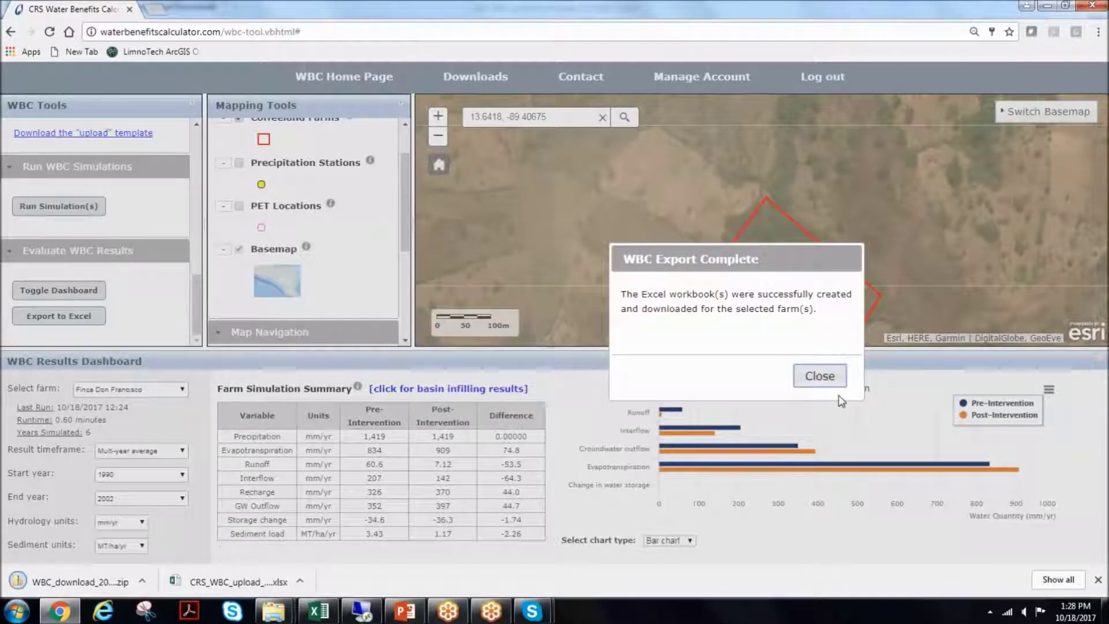
{"action": "left_click", "coordinate": [821, 376]}
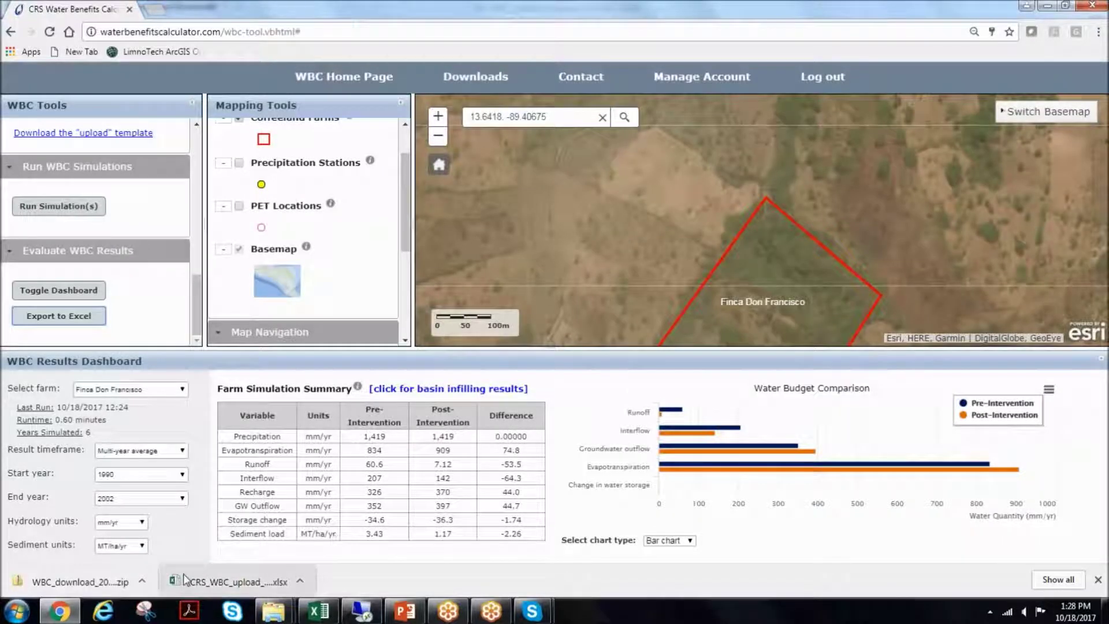
Locate the downloaded WBC_download_2017-10-18.zip in its folder and extract it to the suggested WBC_download_2017-10-18 folder
{"action": "left_click", "coordinate": [142, 580]}
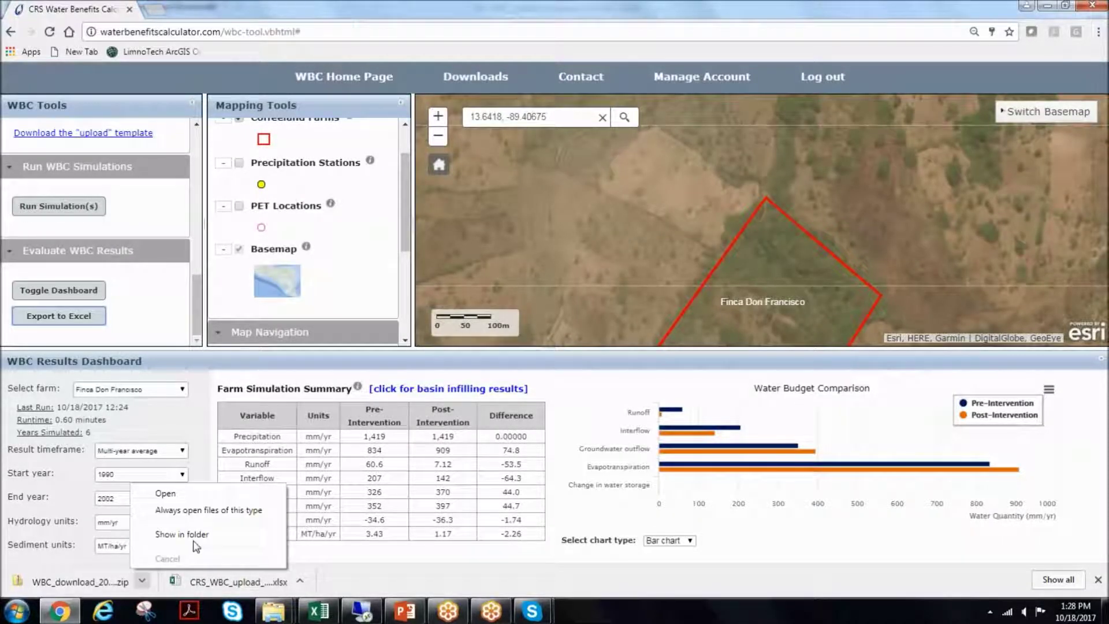
{"action": "left_click", "coordinate": [168, 534]}
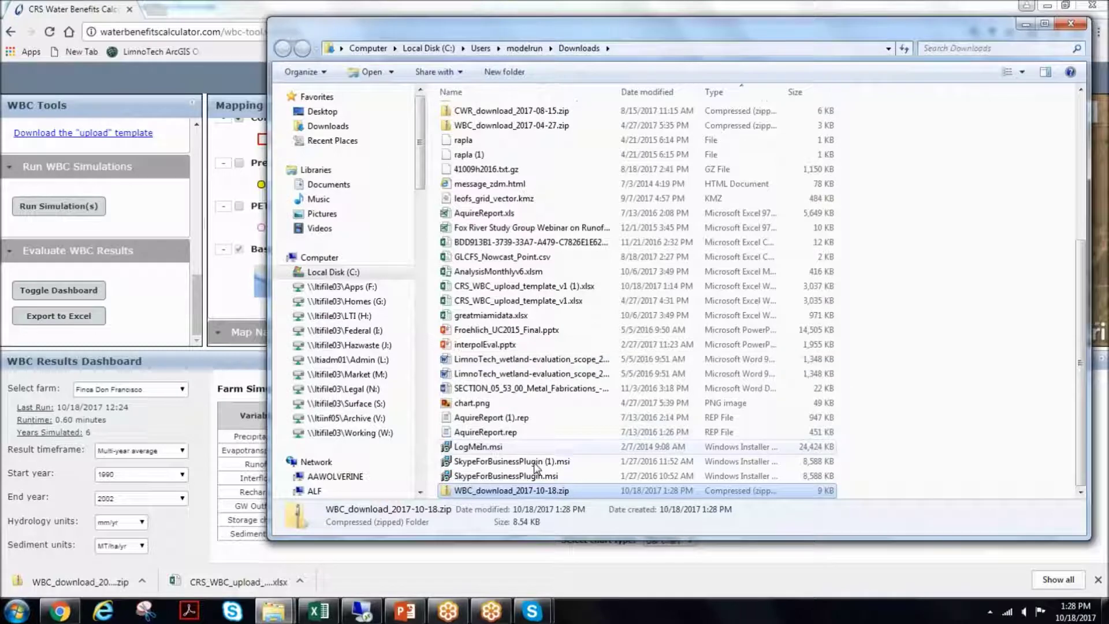
{"action": "right_click", "coordinate": [531, 495]}
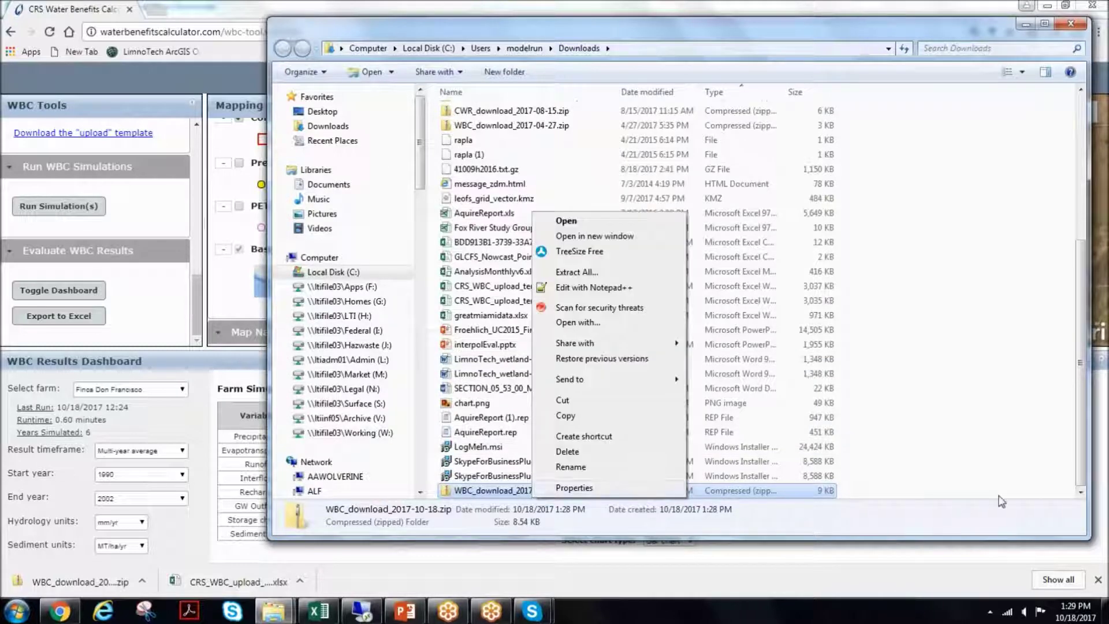
{"action": "left_click", "coordinate": [1084, 492]}
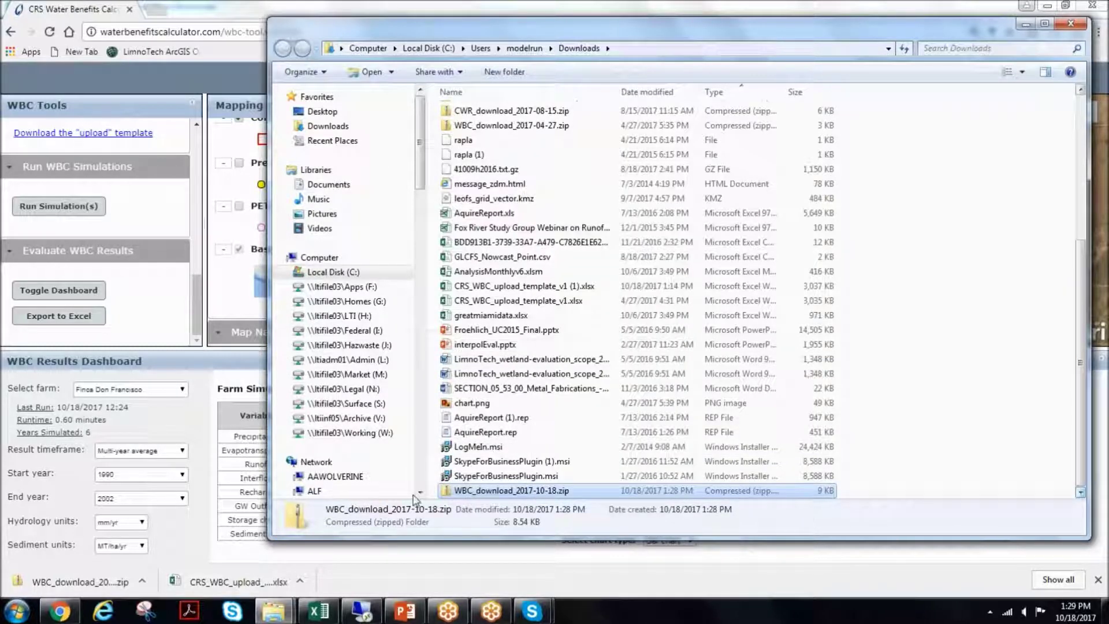
{"action": "right_click", "coordinate": [461, 494]}
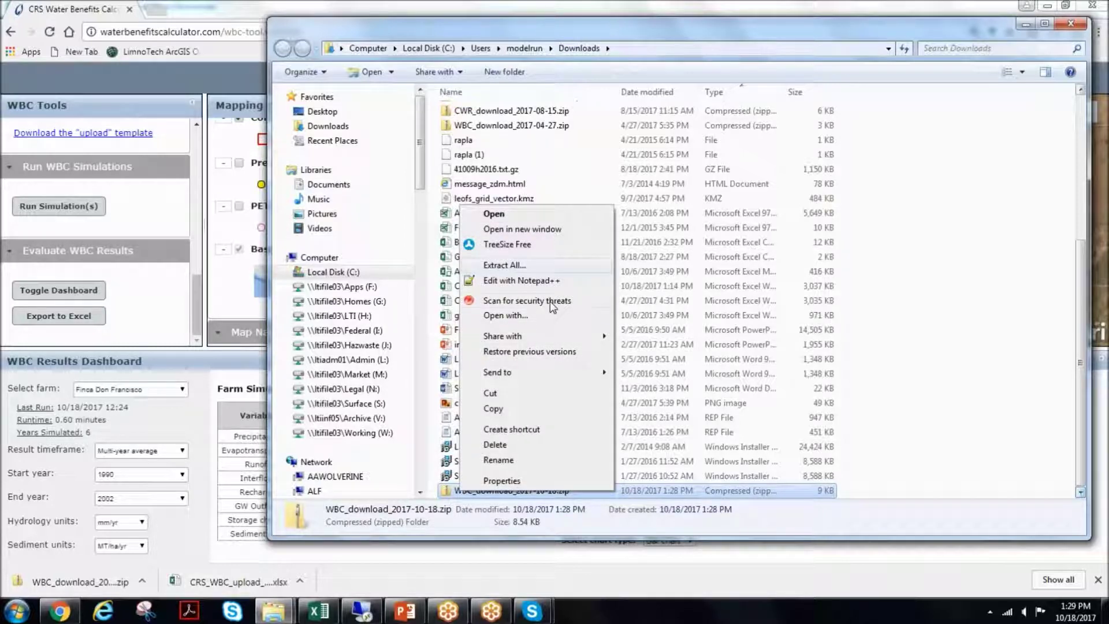
{"action": "left_click", "coordinate": [550, 266]}
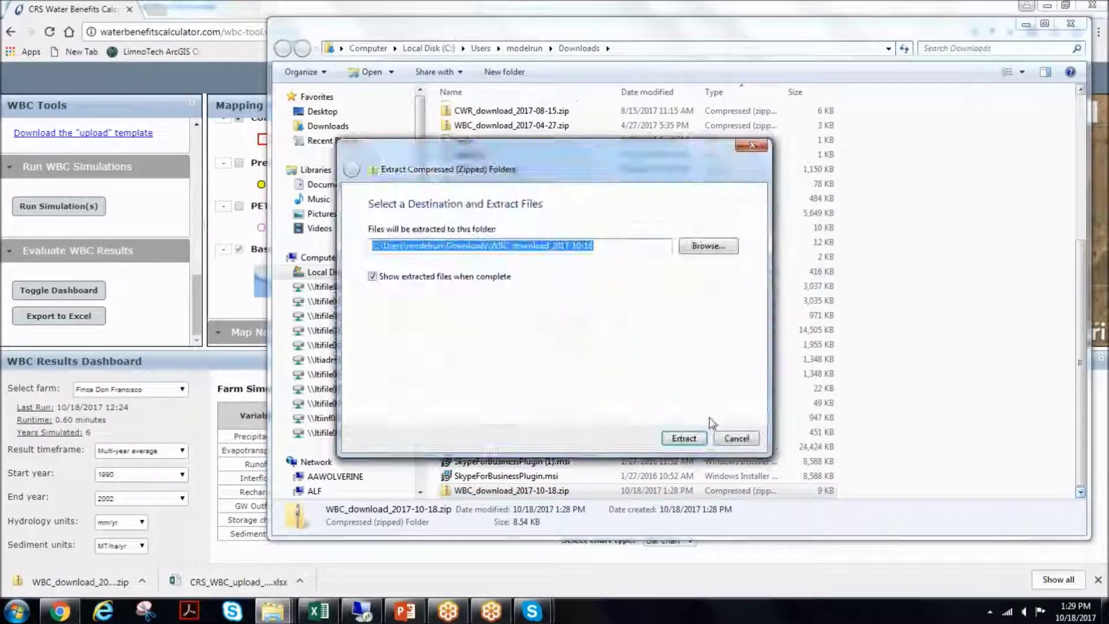
{"action": "left_click", "coordinate": [687, 441]}
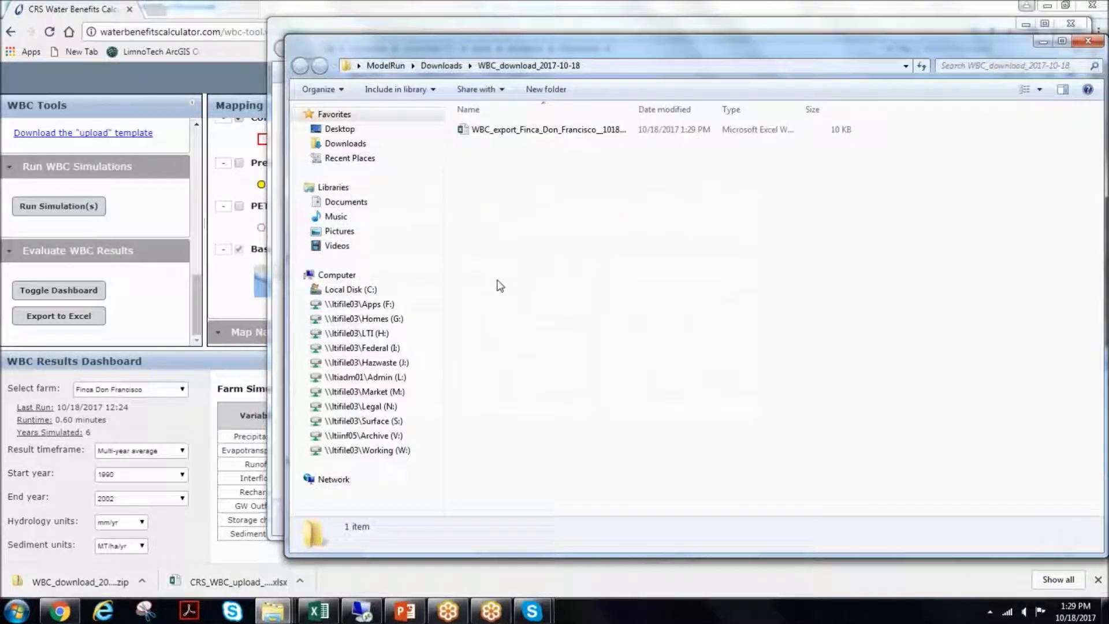
Open the extracted Finca Don Francisco export workbook and look through its Water Balance, Hydrology Results and Basin Infilling sheets
{"action": "double_click", "coordinate": [507, 131]}
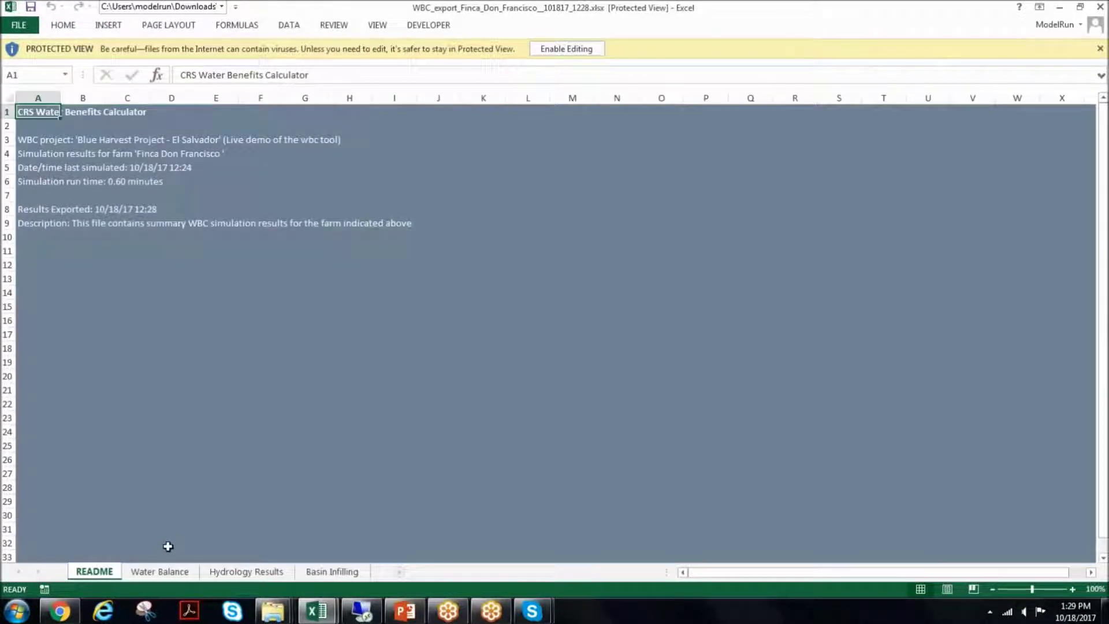
{"action": "left_click", "coordinate": [165, 580]}
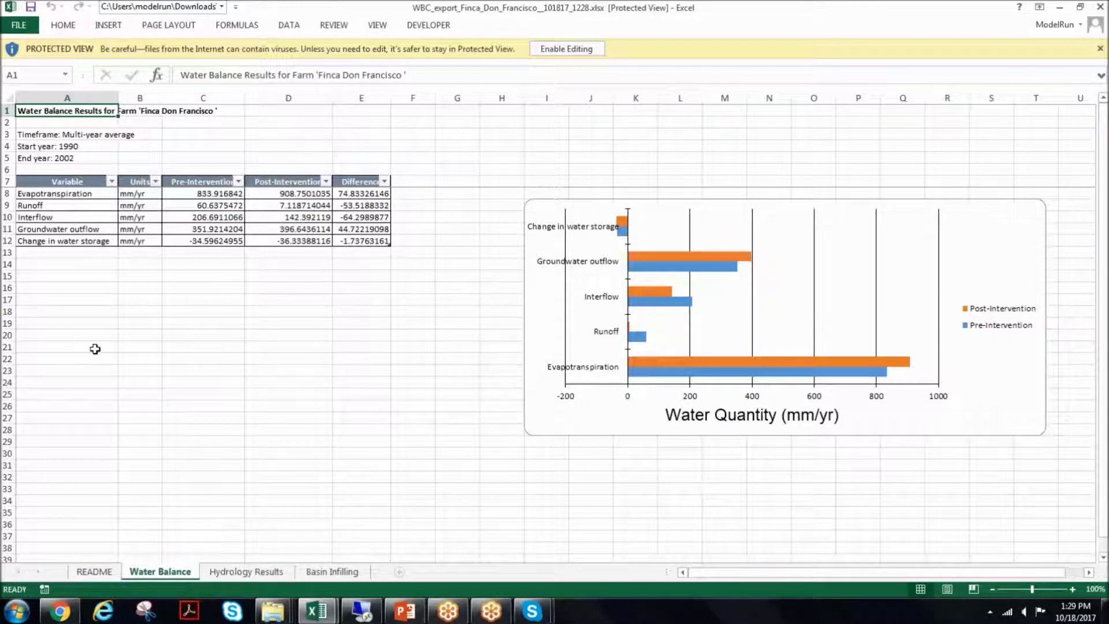
{"action": "left_click", "coordinate": [94, 347]}
{"action": "left_click", "coordinate": [253, 575]}
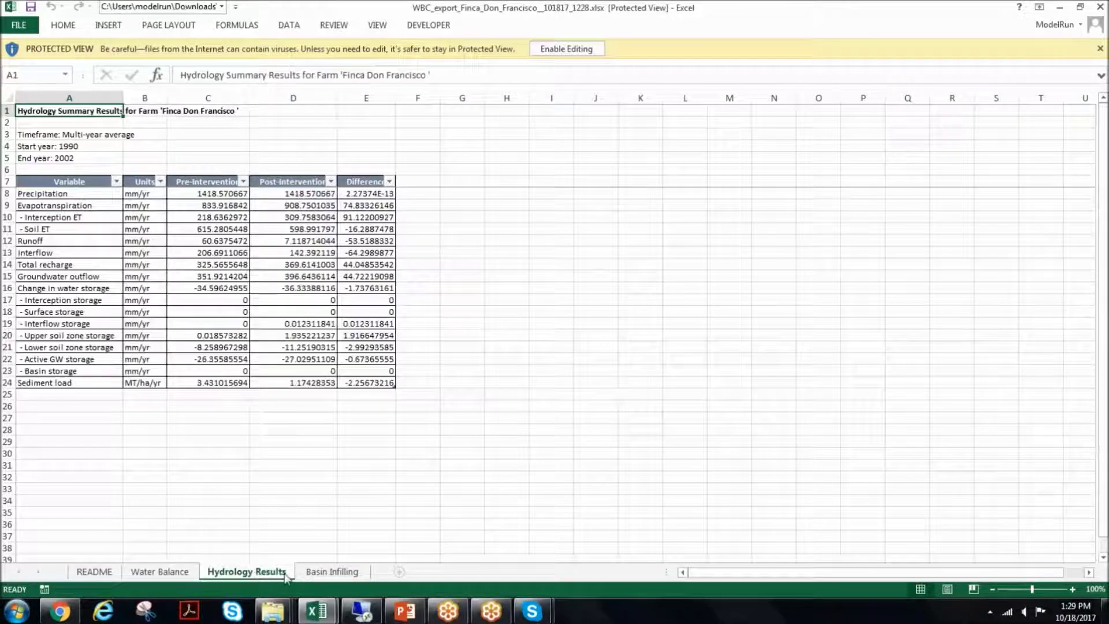
{"action": "left_click", "coordinate": [327, 571]}
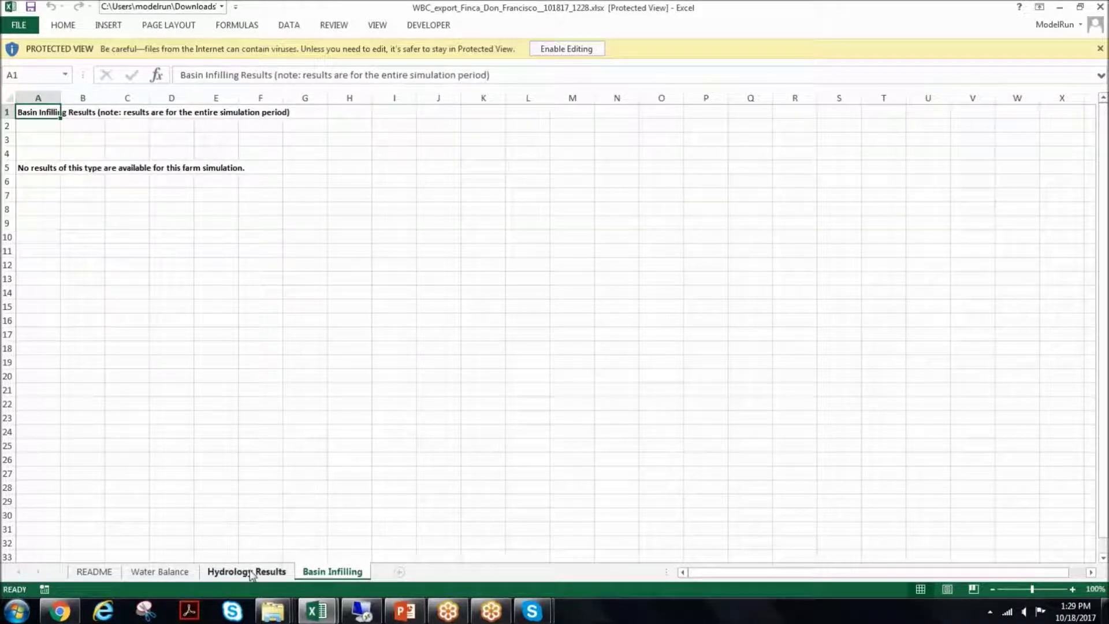
Review the export's water balance table and chart, the hydrology summary and the basin infilling results again, and close the workbook
{"action": "left_click", "coordinate": [252, 573]}
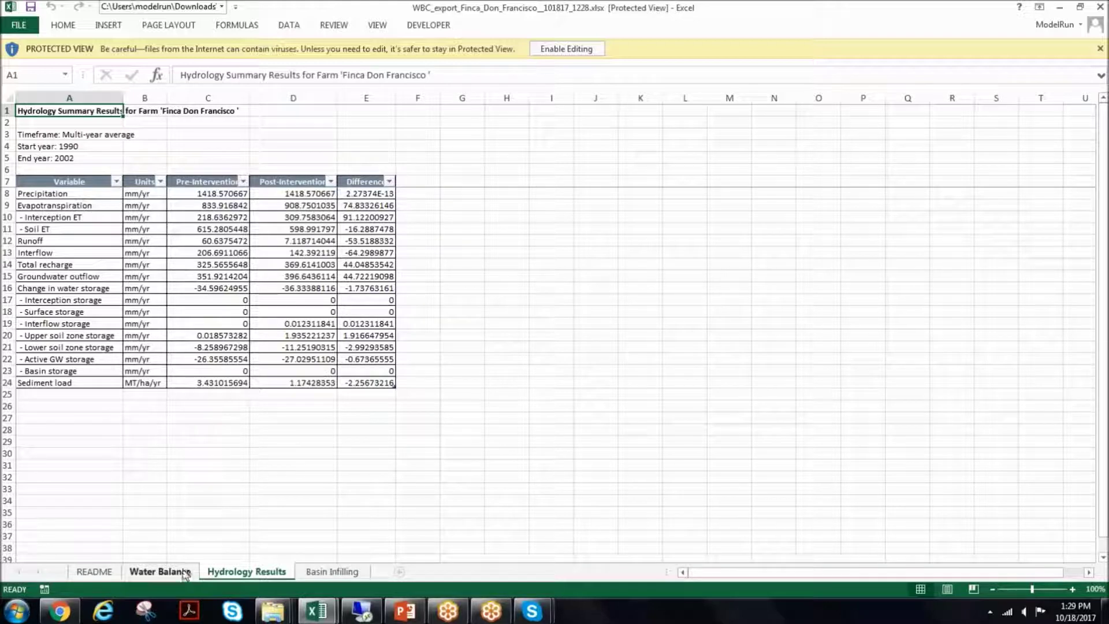
{"action": "left_click", "coordinate": [184, 573]}
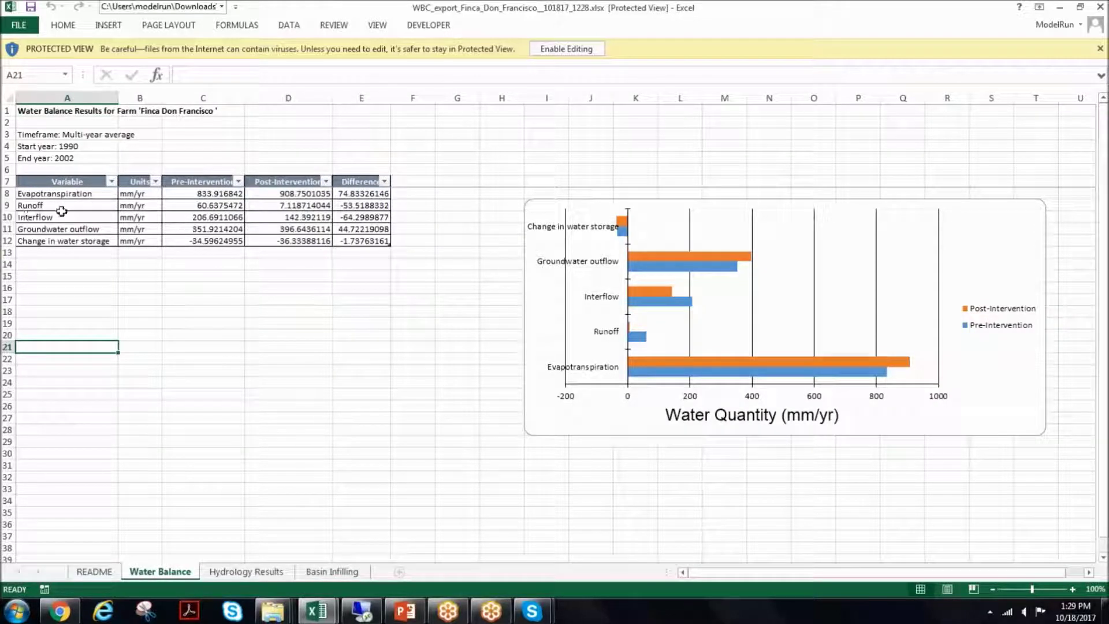
{"action": "left_click", "coordinate": [231, 573]}
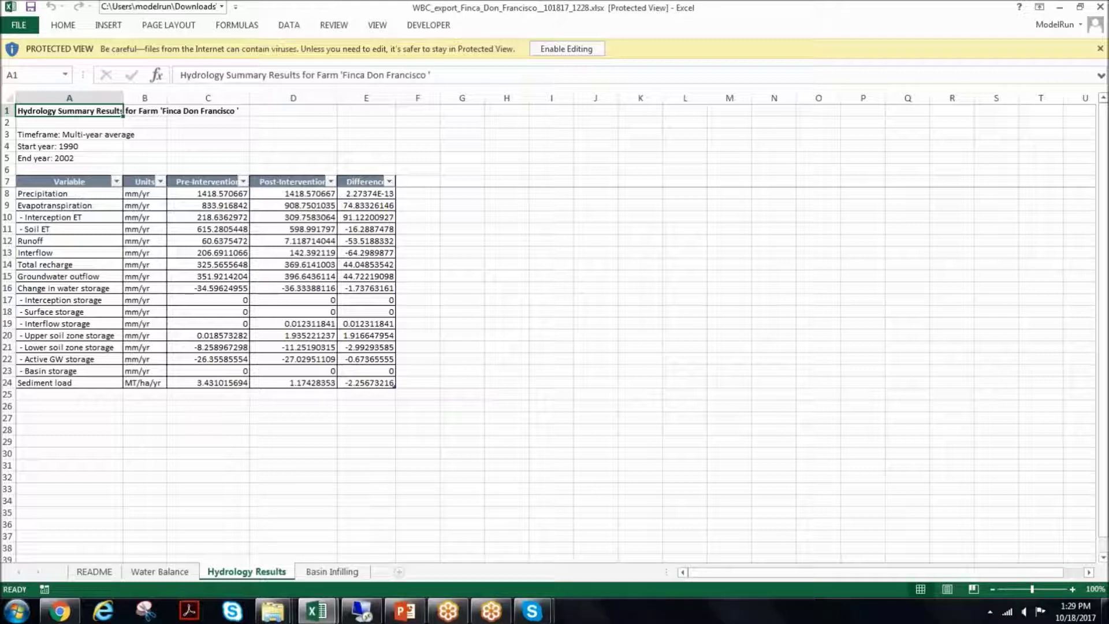
{"action": "left_click", "coordinate": [315, 573]}
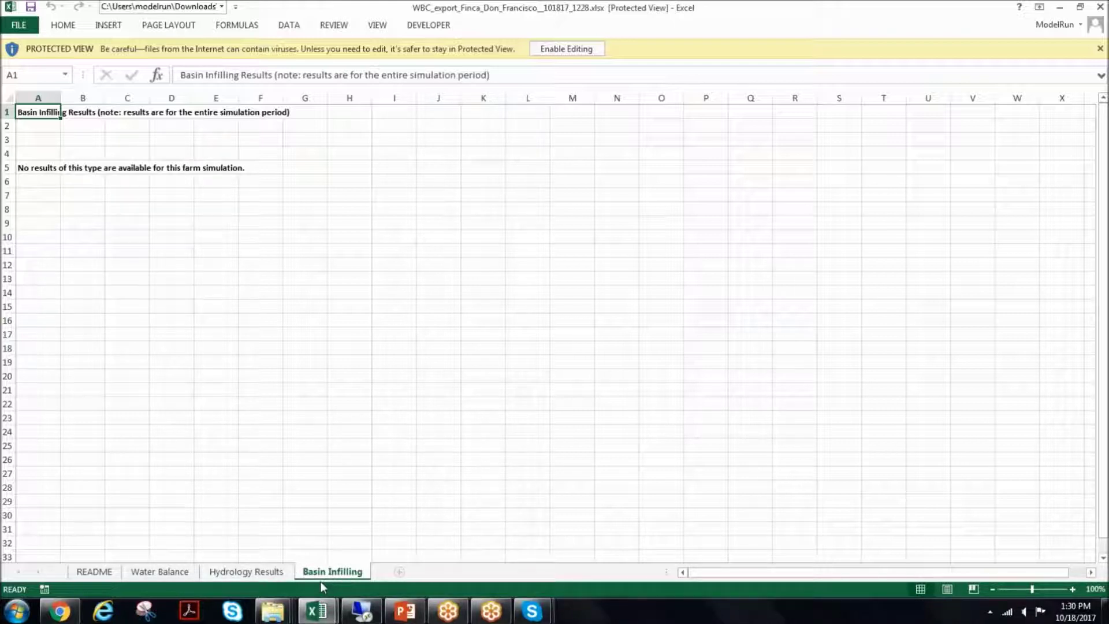
{"action": "left_click", "coordinate": [174, 236]}
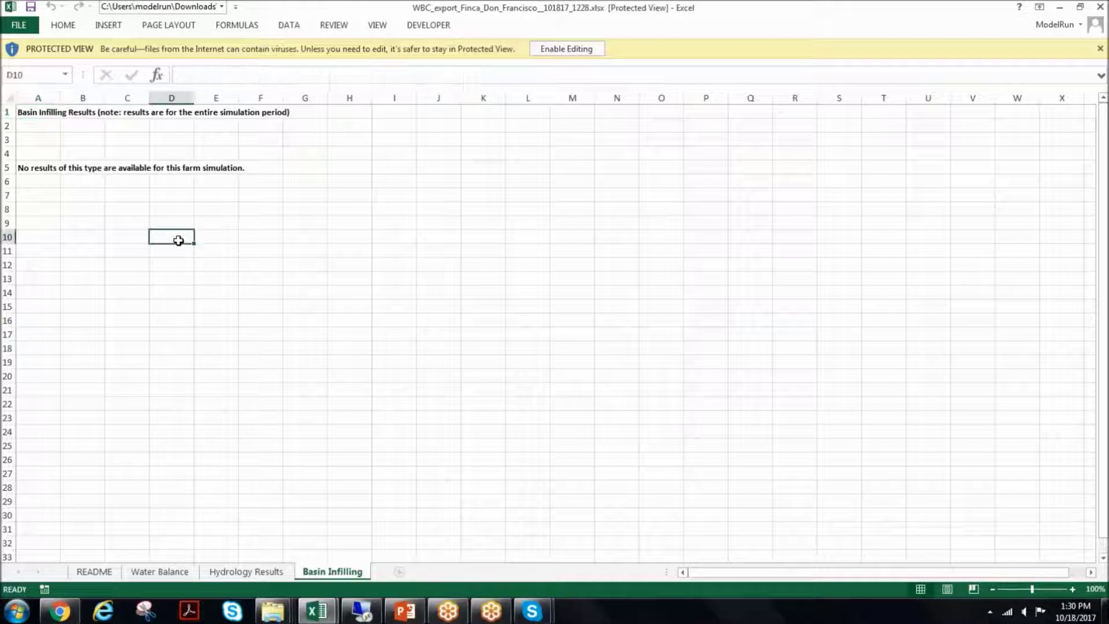
{"action": "left_click", "coordinate": [1100, 7]}
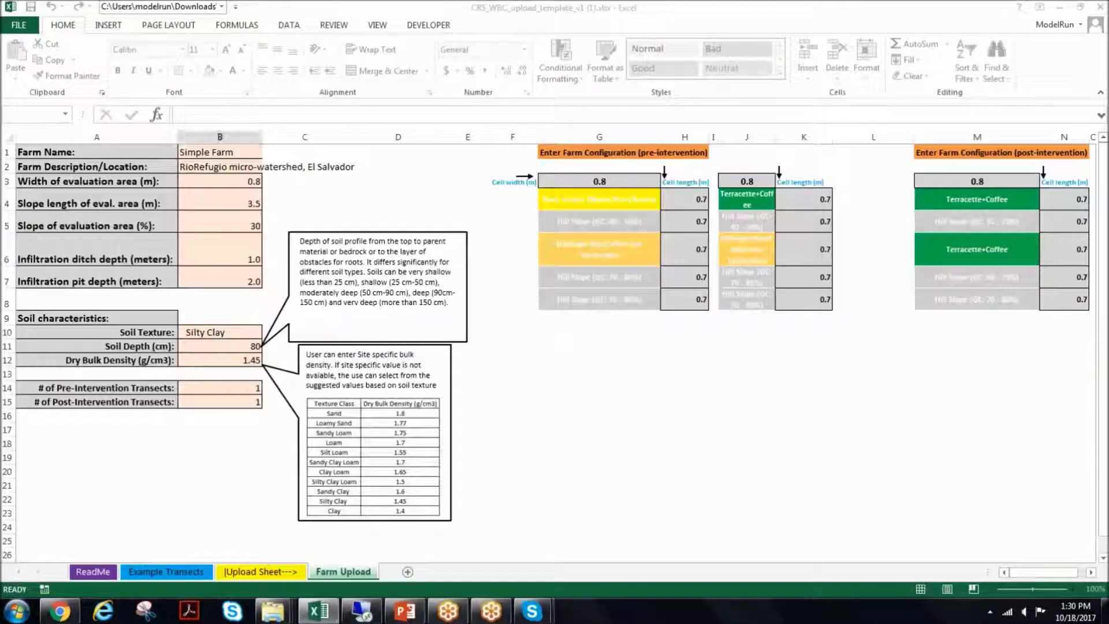
Switch to the Water Benefits Calculator in Chrome and check the dashboard's available result timeframes and start years
{"action": "left_click", "coordinate": [595, 463]}
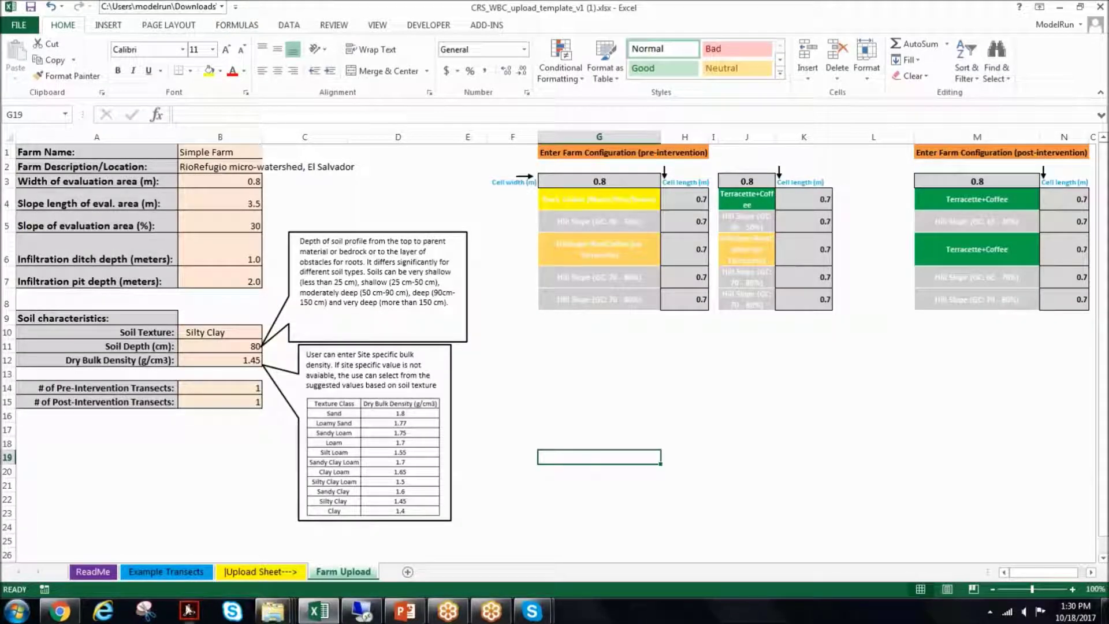
{"action": "left_click", "coordinate": [73, 610]}
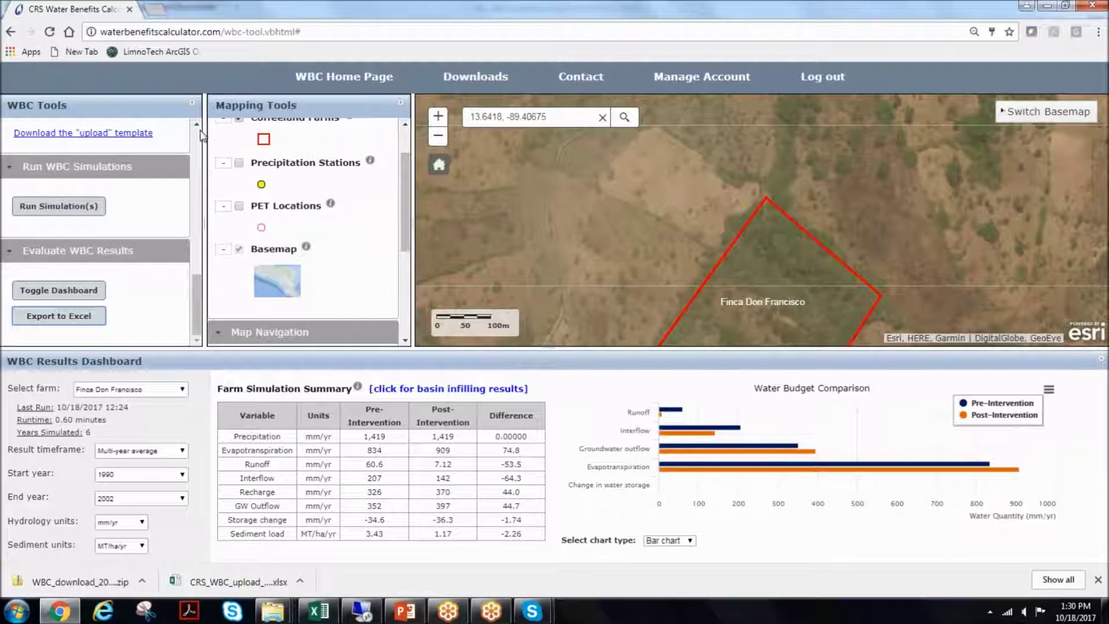
{"action": "scroll", "coordinate": [200, 147], "scroll_direction": "up", "scroll_amount": 10}
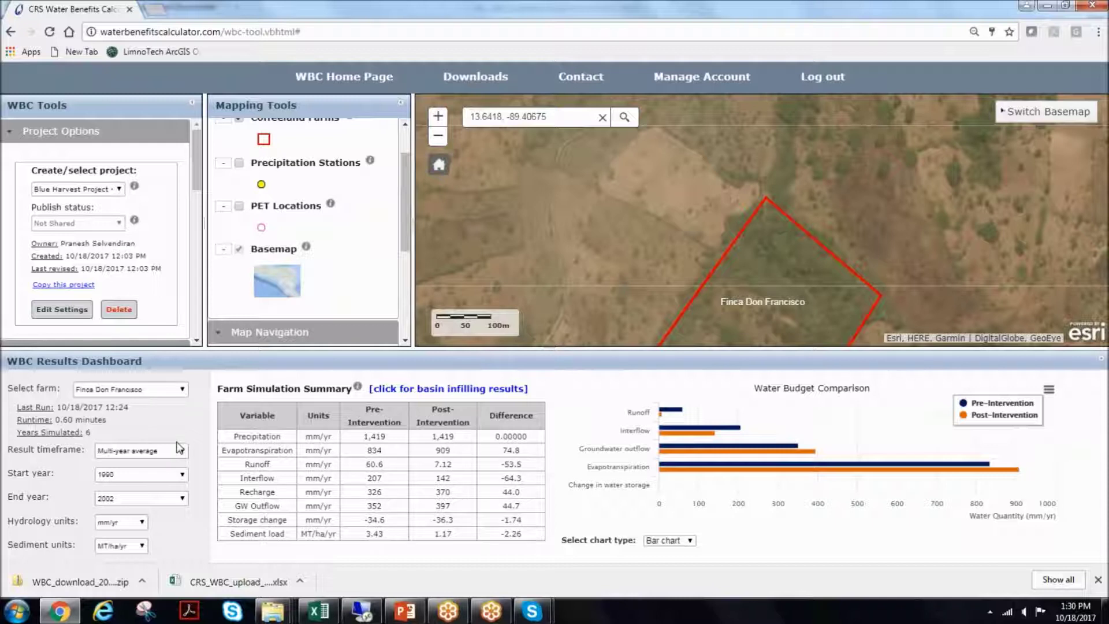
{"action": "left_click", "coordinate": [165, 452]}
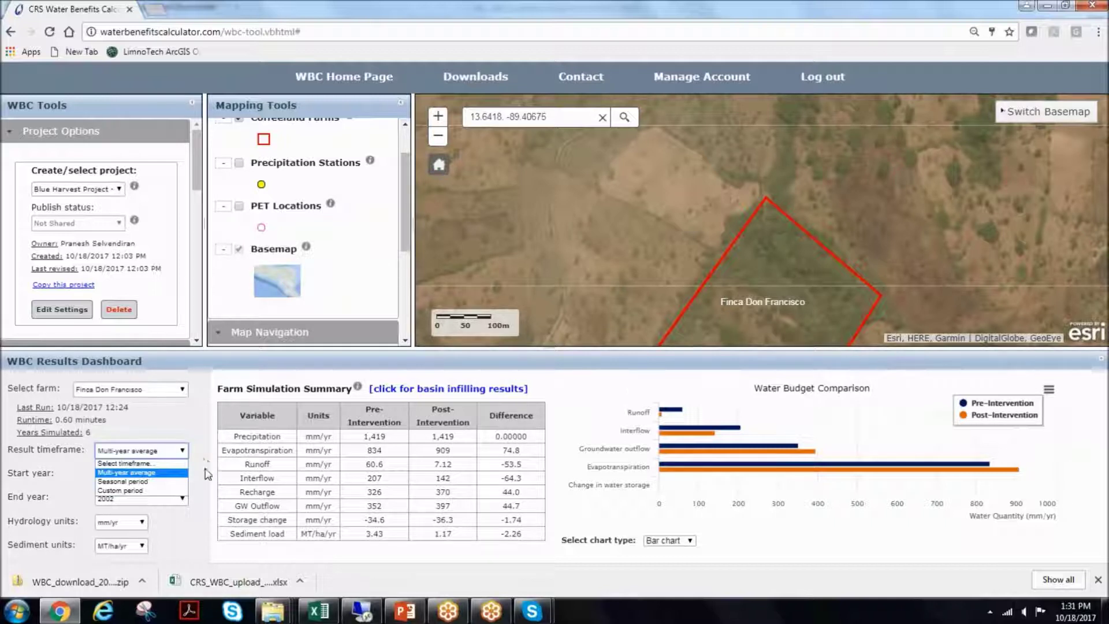
{"action": "left_click", "coordinate": [192, 429]}
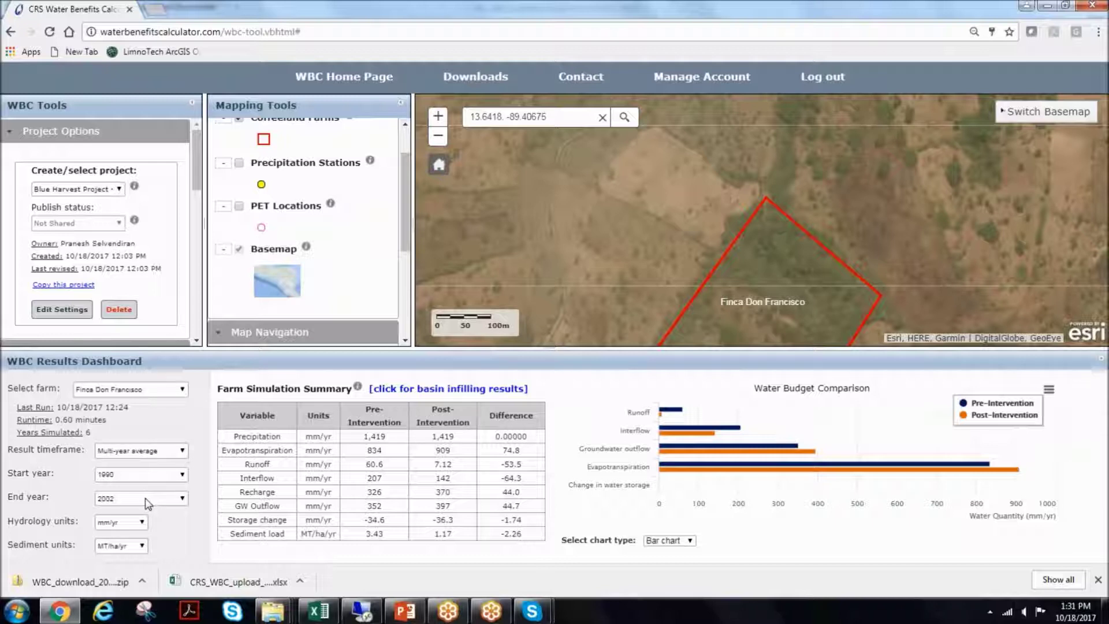
{"action": "left_click", "coordinate": [111, 475]}
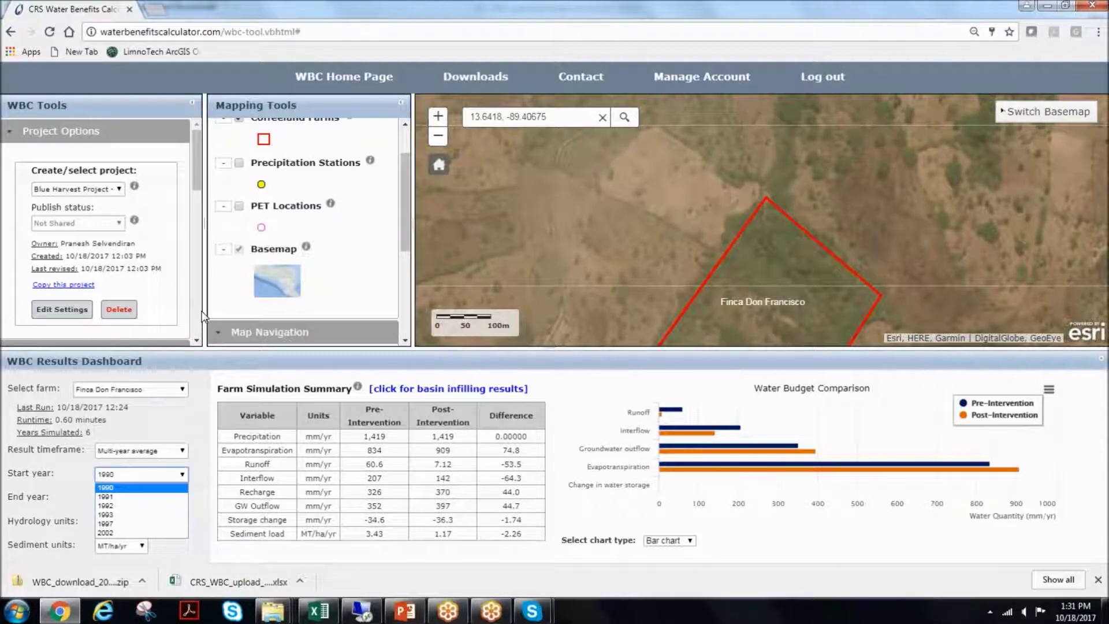
Check the simulation years selected in the Met Data inputs of Finca Don Francisco and cancel the configuration
{"action": "scroll", "coordinate": [198, 316], "scroll_direction": "down", "scroll_amount": 6}
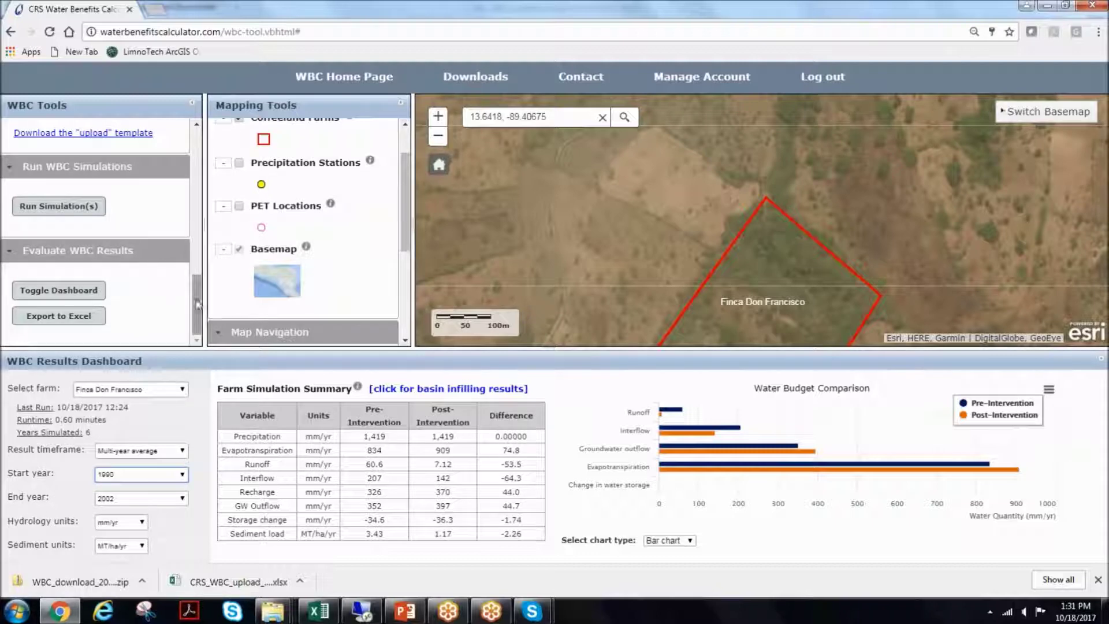
{"action": "scroll", "coordinate": [188, 279], "scroll_direction": "up", "scroll_amount": 3}
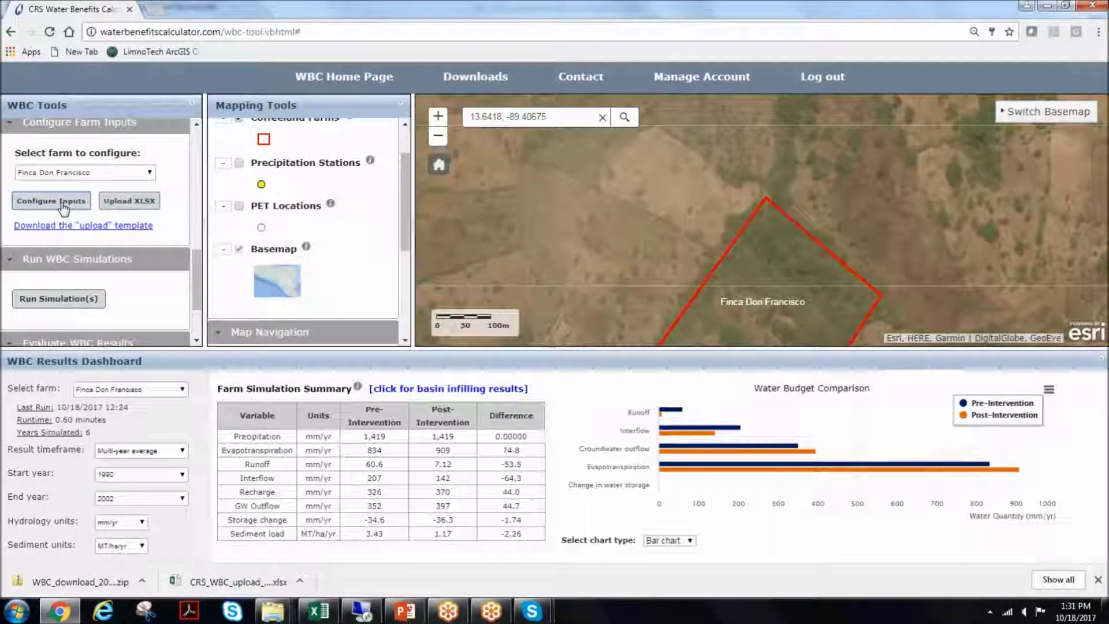
{"action": "left_click", "coordinate": [64, 205]}
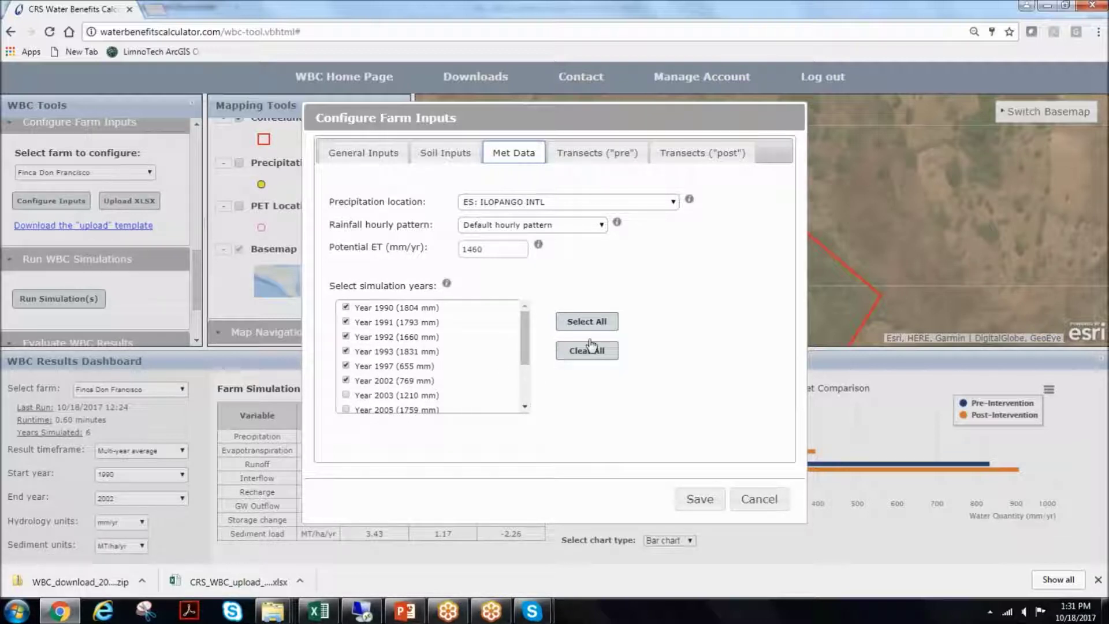
{"action": "left_click", "coordinate": [756, 500]}
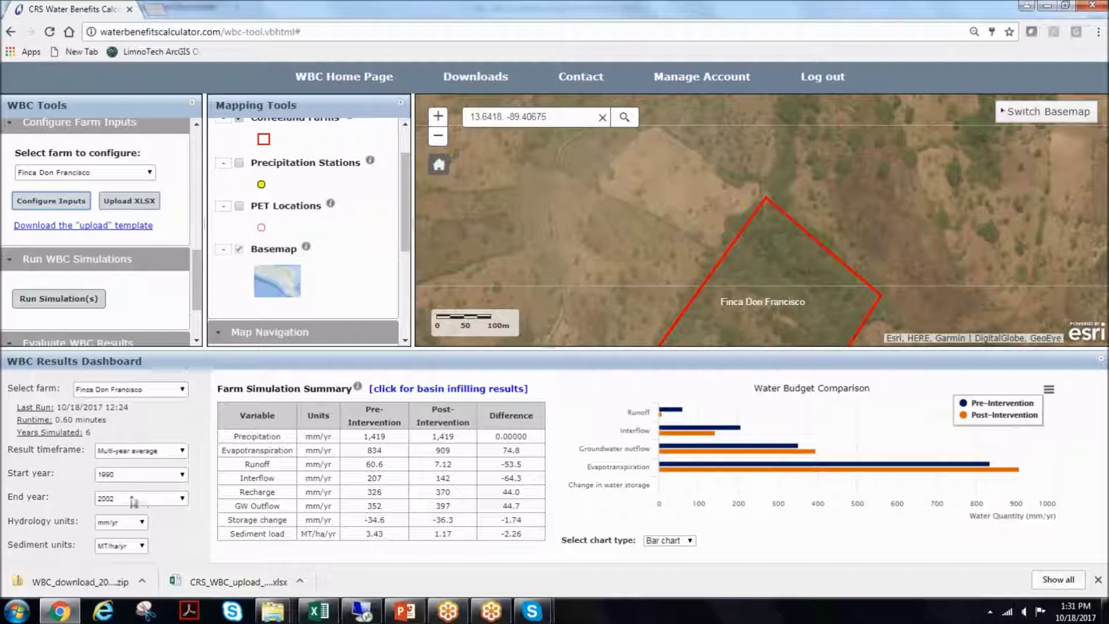
Show the dashboard results as a Multi-year average with start year 1991 and end year 1993
{"action": "left_click", "coordinate": [123, 453]}
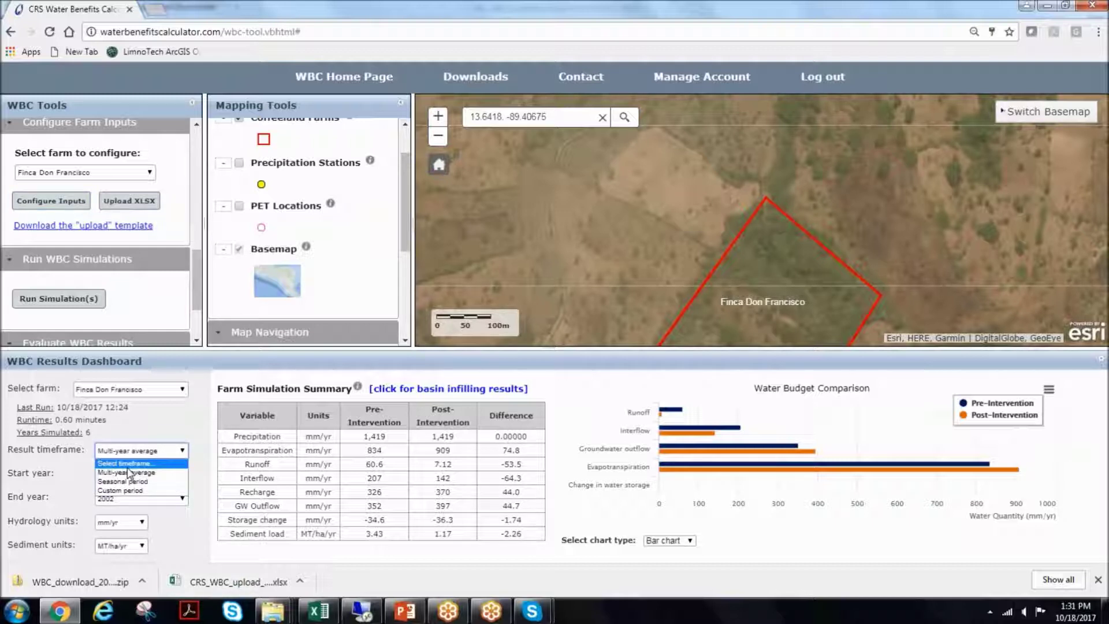
{"action": "left_click", "coordinate": [130, 473]}
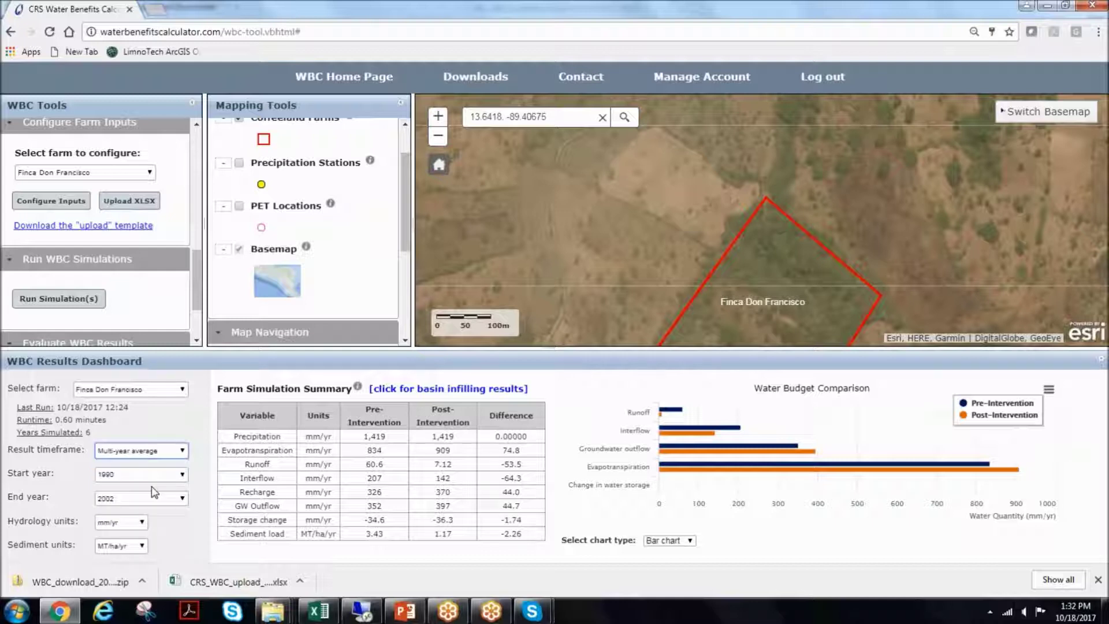
{"action": "left_click", "coordinate": [149, 480]}
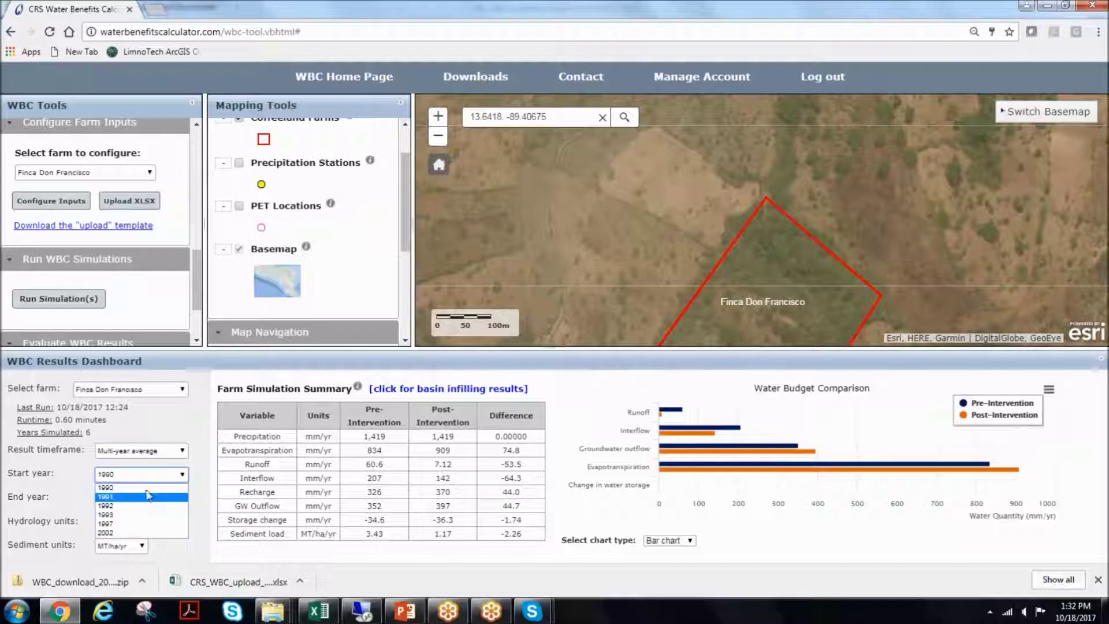
{"action": "left_click", "coordinate": [144, 488]}
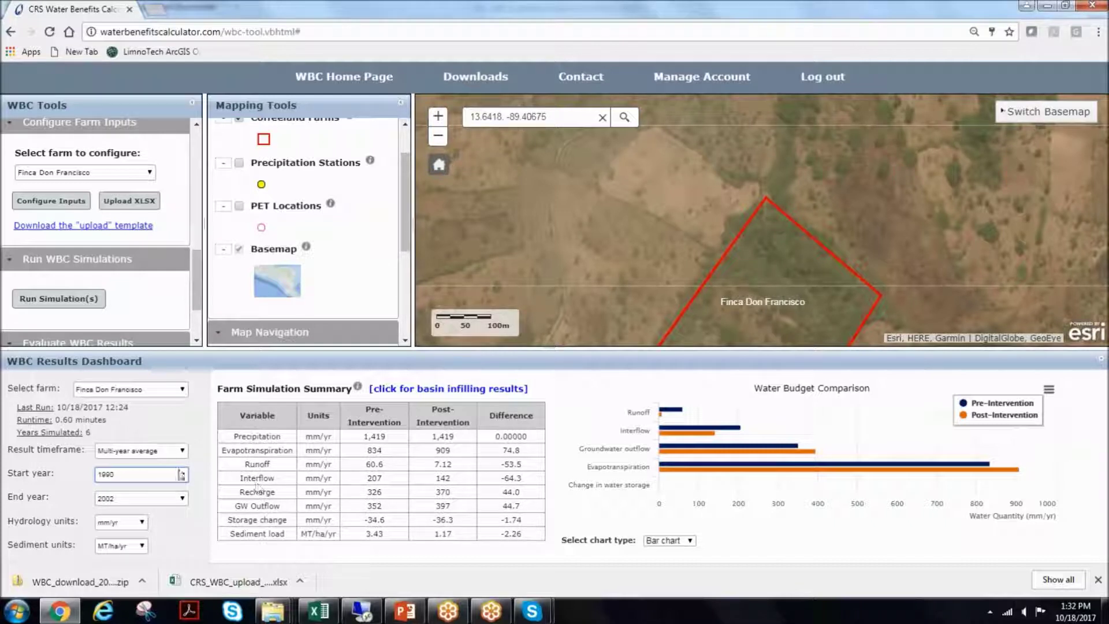
{"action": "left_click", "coordinate": [140, 481]}
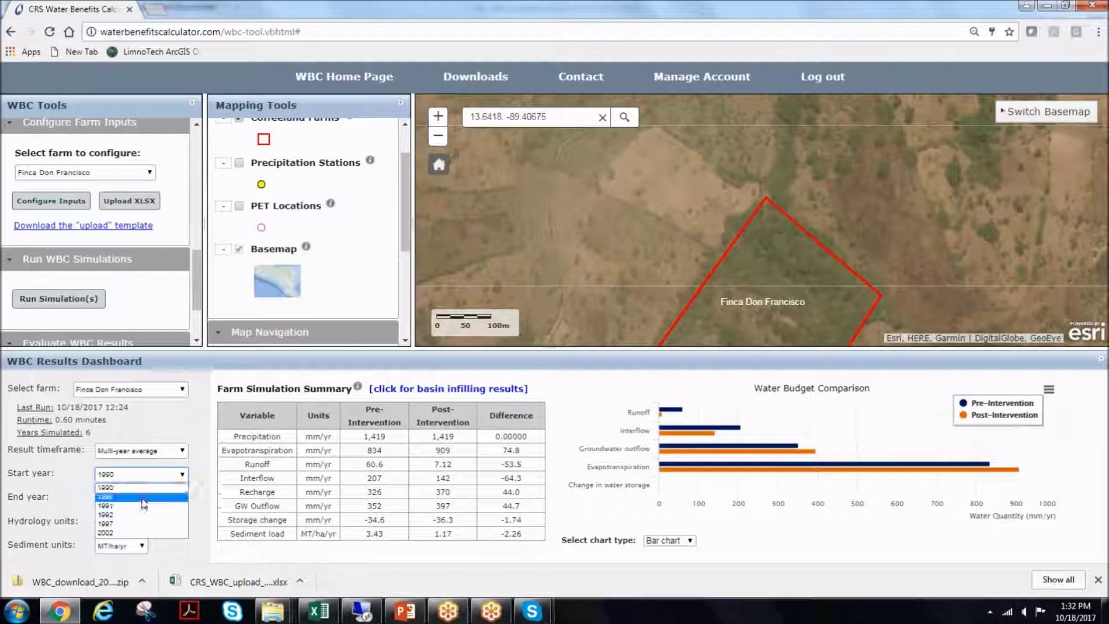
{"action": "left_click", "coordinate": [142, 496]}
{"action": "left_click", "coordinate": [135, 499]}
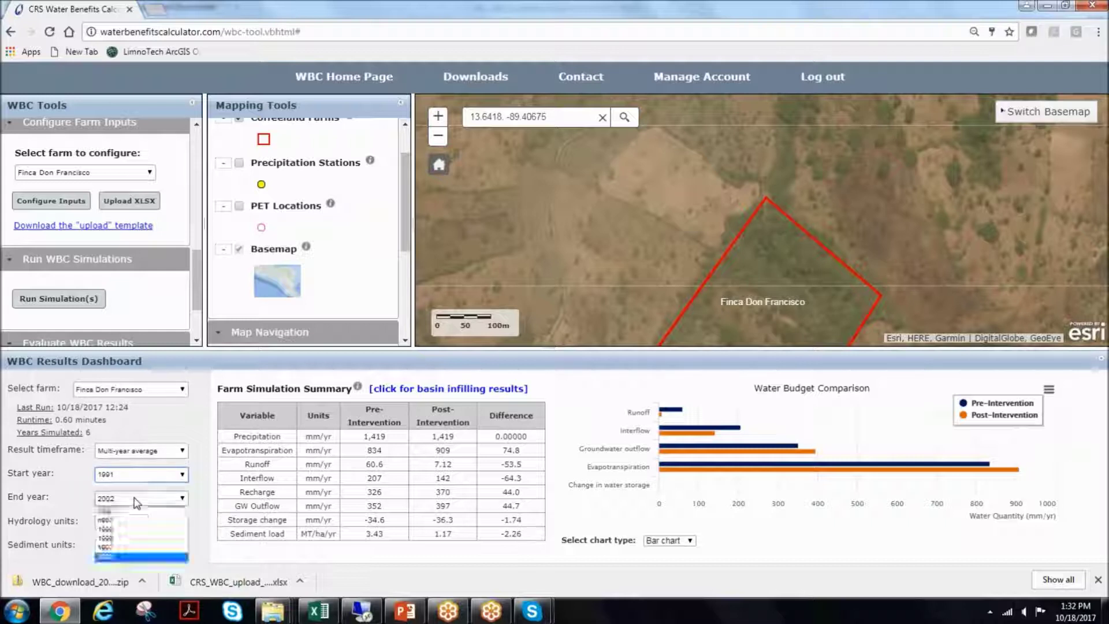
{"action": "left_click", "coordinate": [137, 538]}
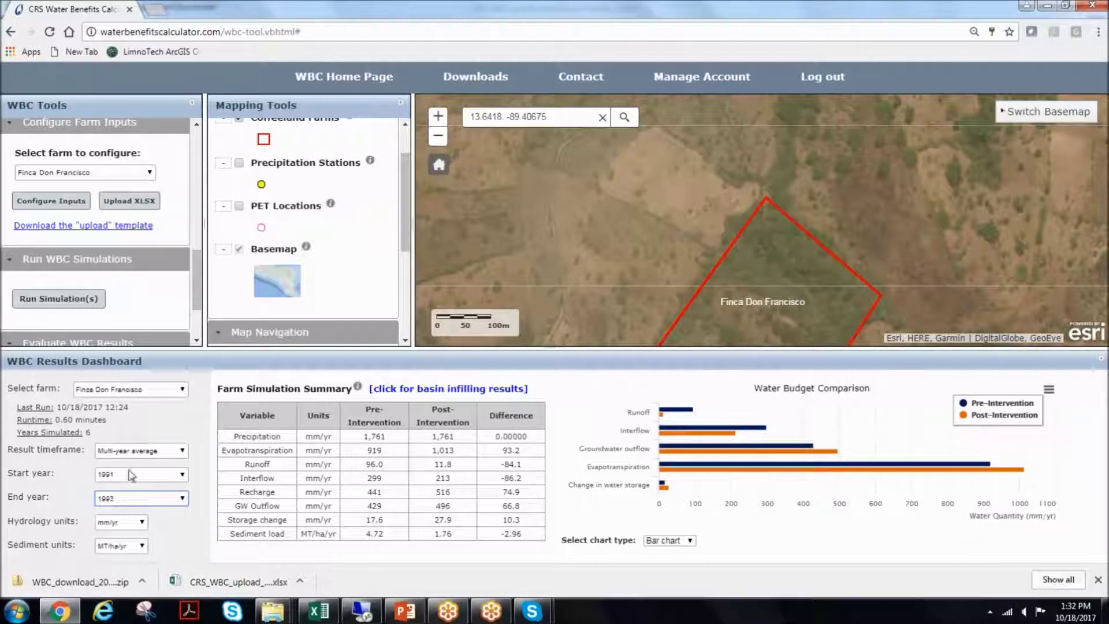
Show the dashboard results for a Seasonal period running from January to December
{"action": "left_click", "coordinate": [122, 453]}
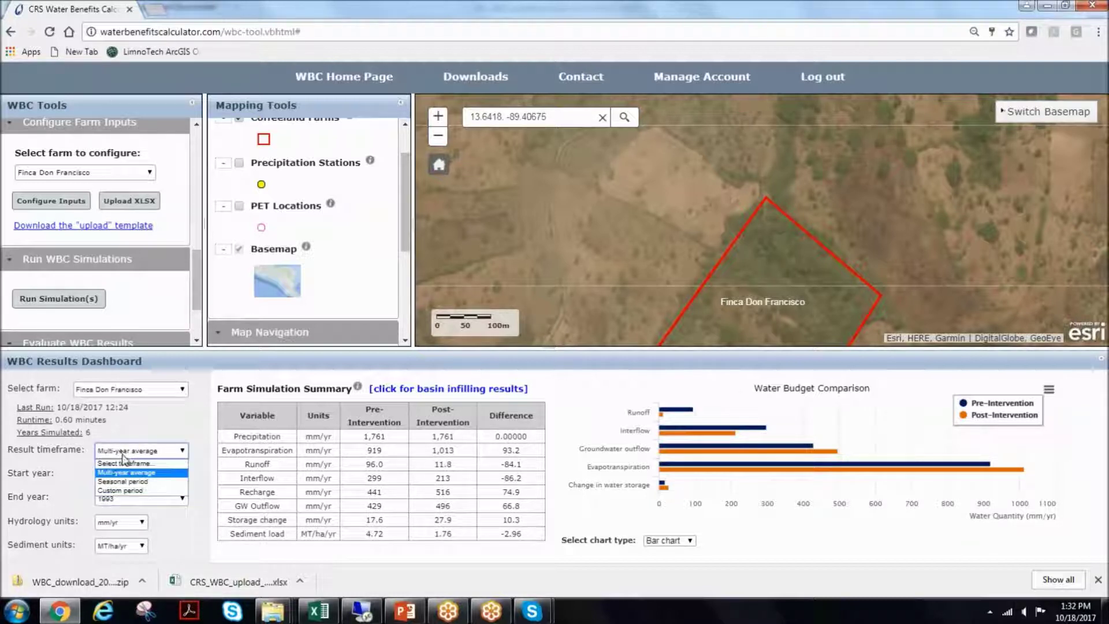
{"action": "left_click", "coordinate": [130, 482]}
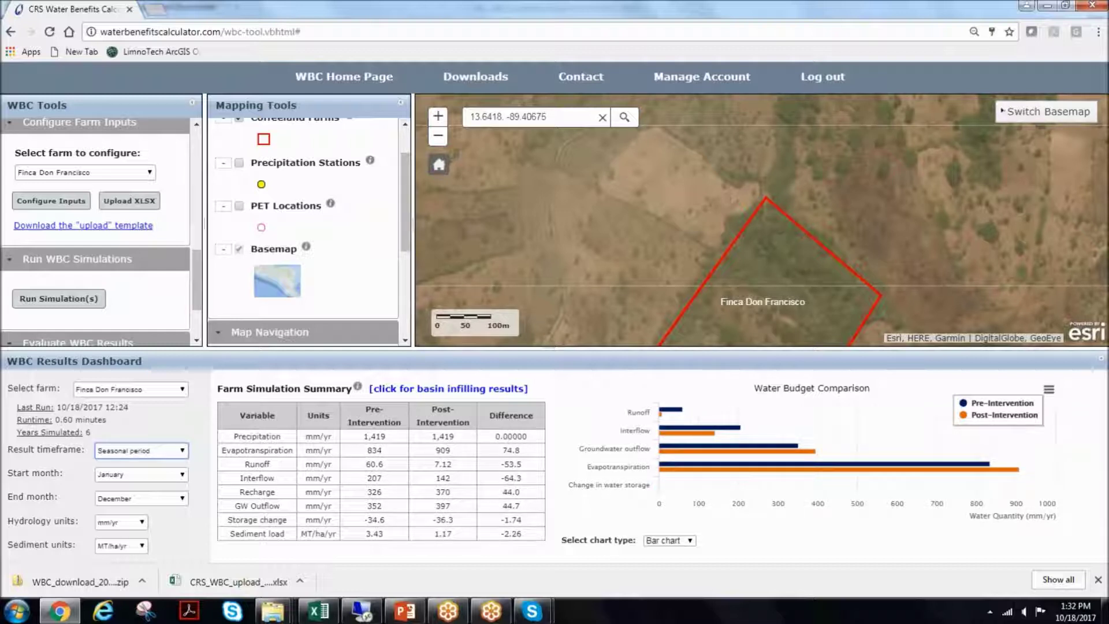
{"action": "left_click", "coordinate": [168, 477]}
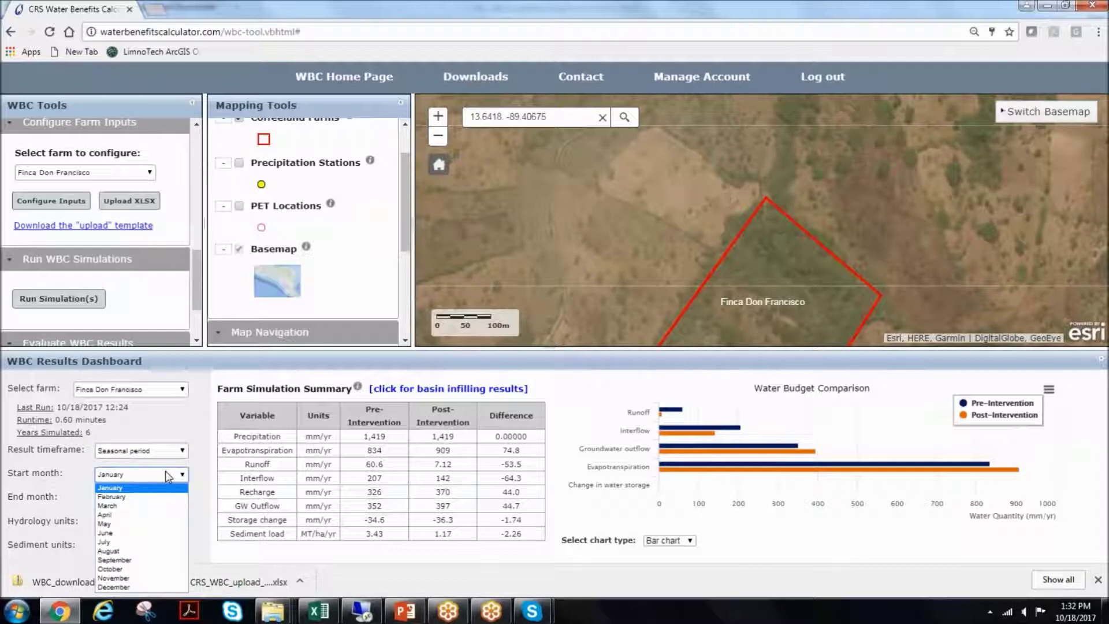
{"action": "left_click", "coordinate": [187, 460]}
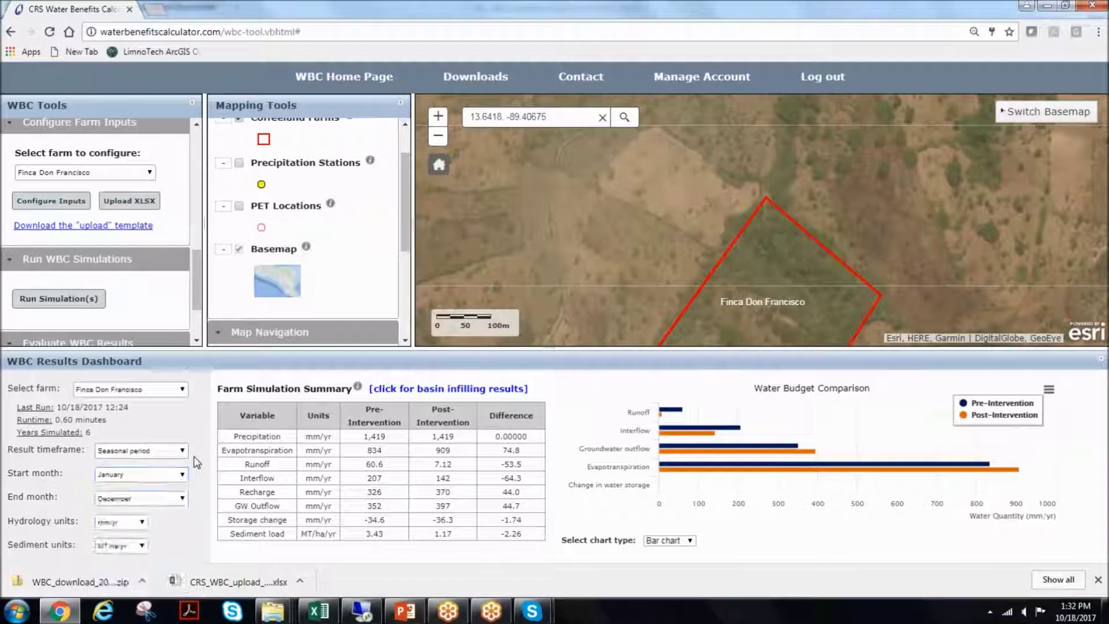
{"action": "left_click", "coordinate": [159, 477]}
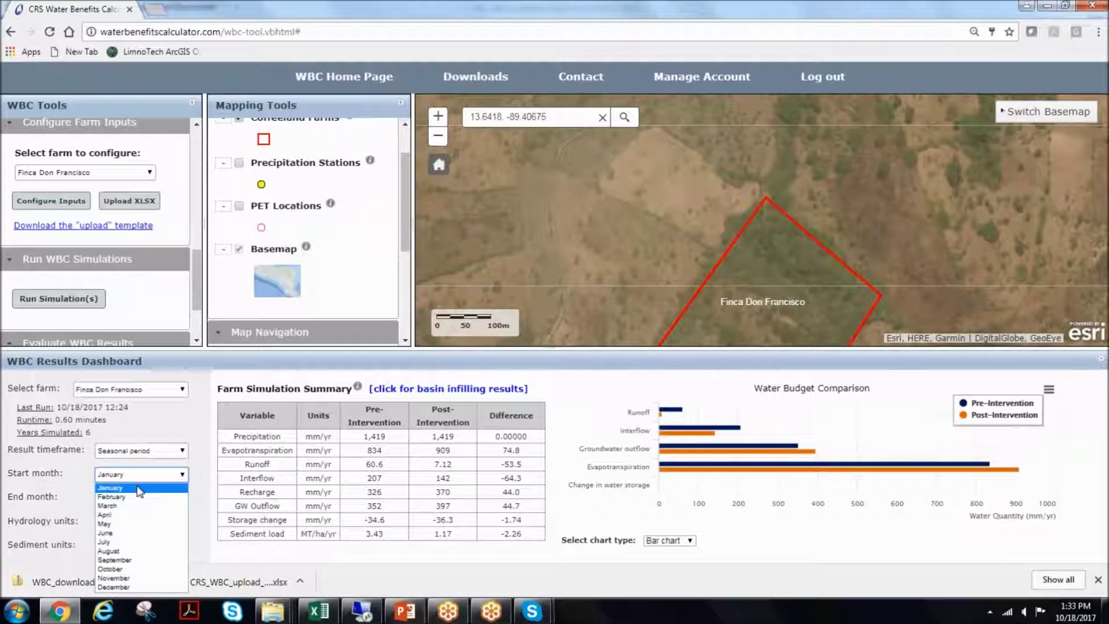
{"action": "left_click", "coordinate": [139, 489]}
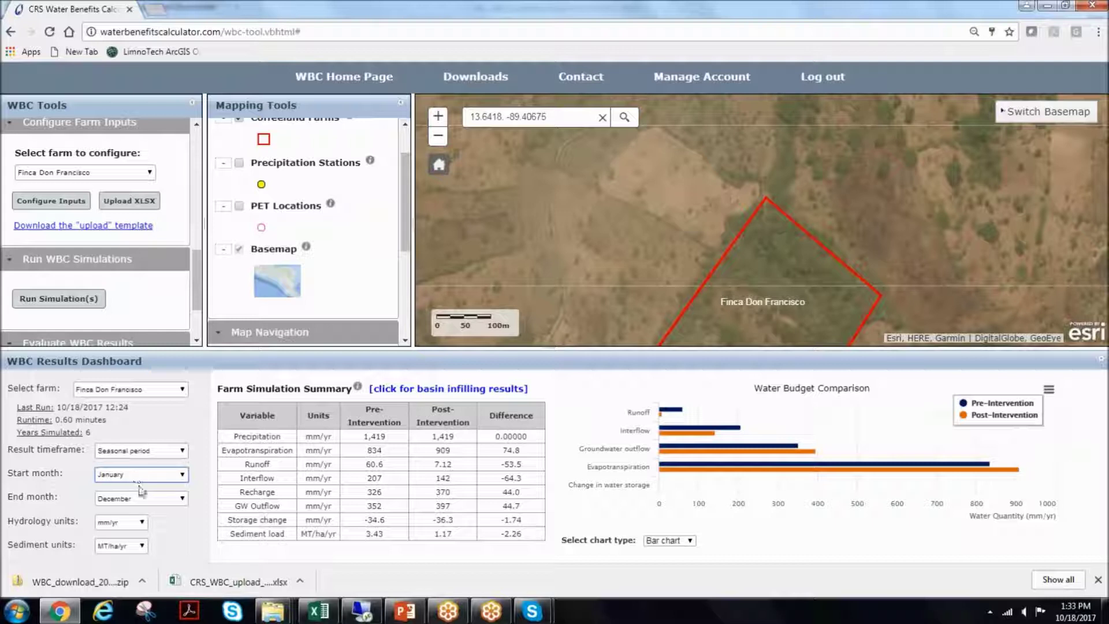
{"action": "left_click", "coordinate": [145, 498]}
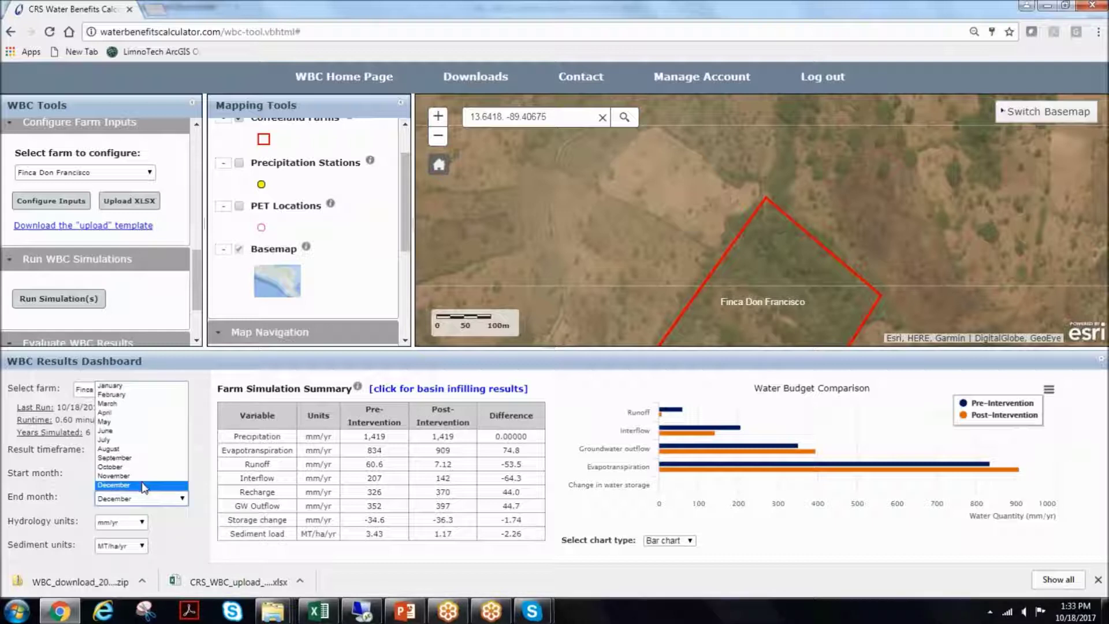
{"action": "left_click", "coordinate": [144, 485]}
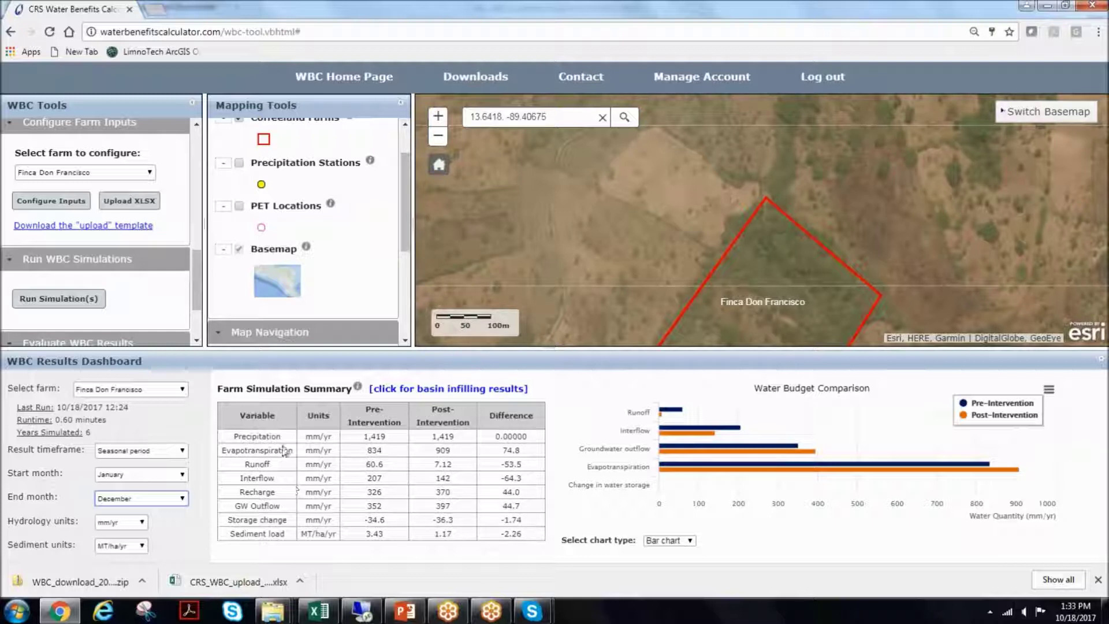
Narrow the seasonal period of the dashboard results to April through August
{"action": "left_click", "coordinate": [151, 477]}
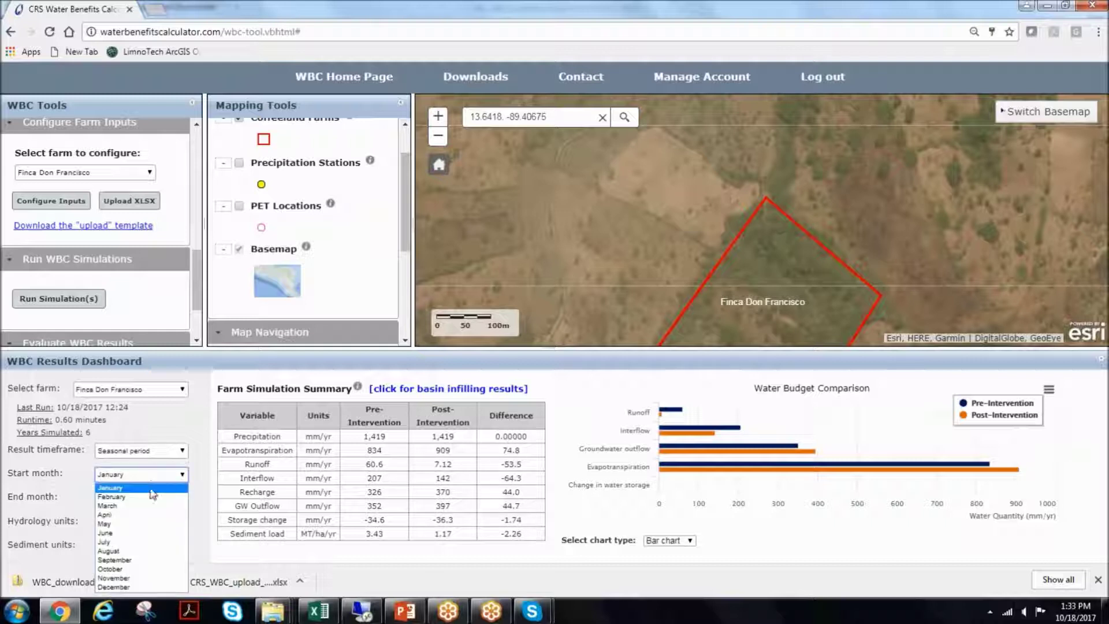
{"action": "left_click", "coordinate": [139, 516]}
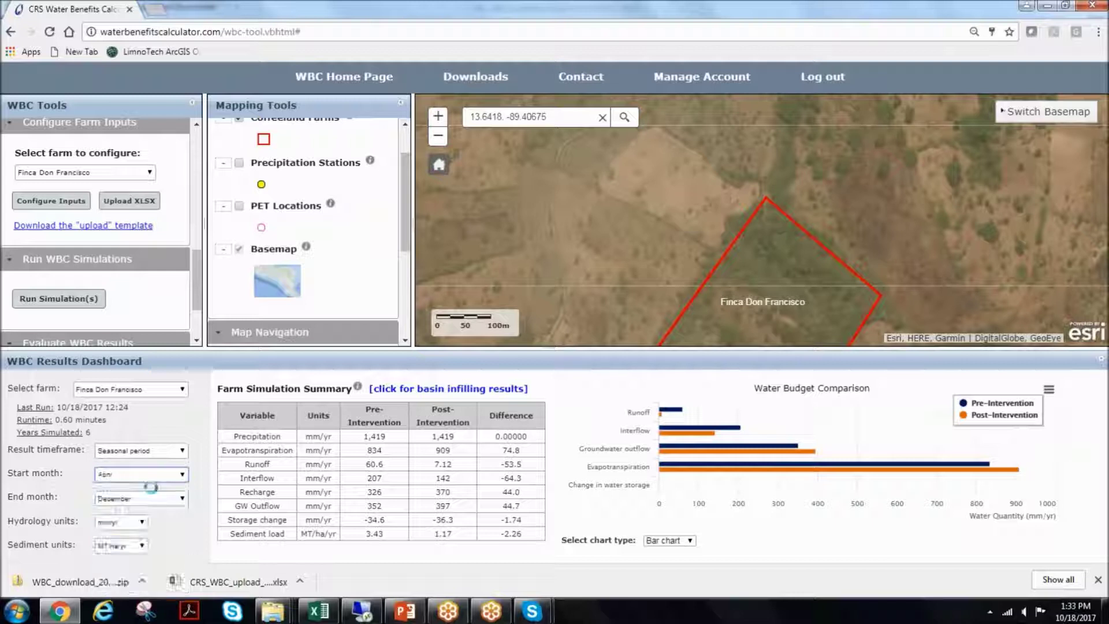
{"action": "left_click", "coordinate": [151, 498]}
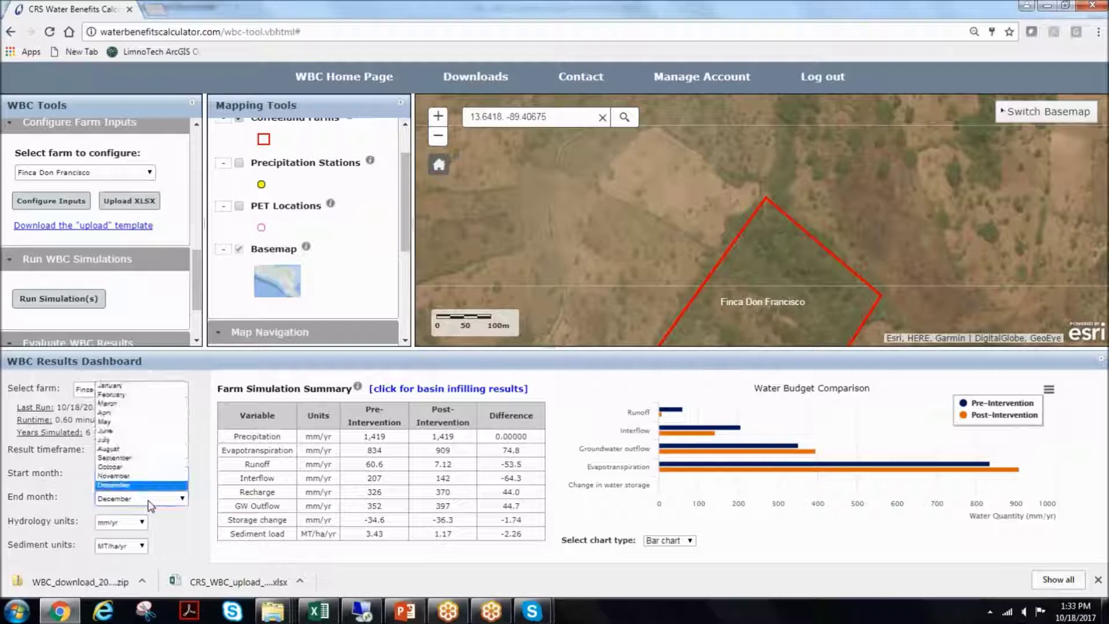
{"action": "left_click", "coordinate": [125, 455]}
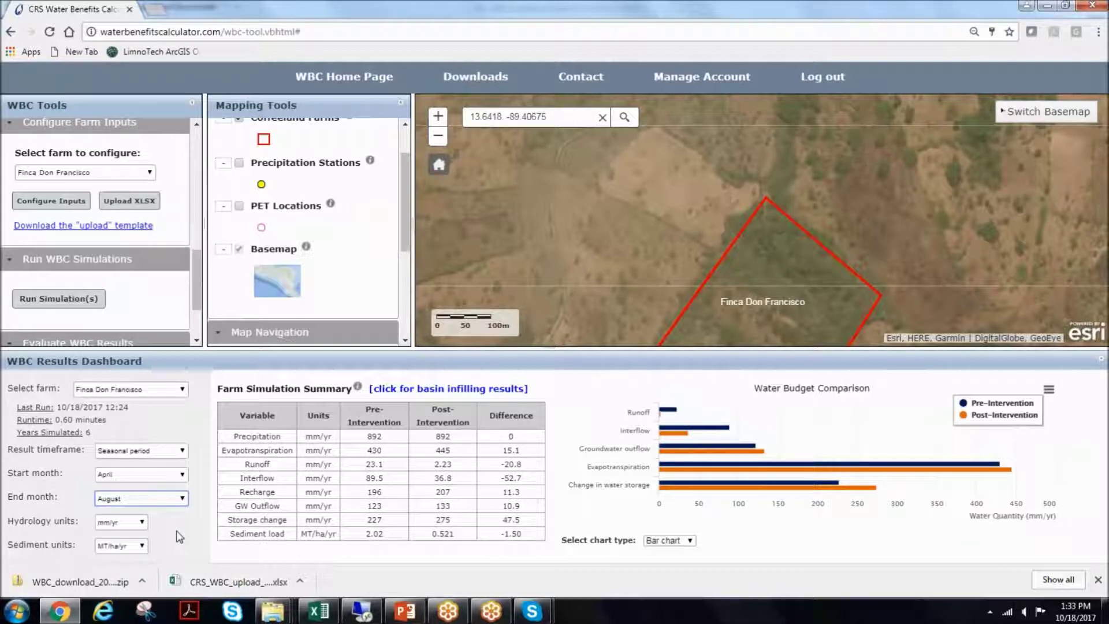
Set the result timeframe to Custom period and look through the available start months and years, keeping January 1990
{"action": "left_click", "coordinate": [160, 455]}
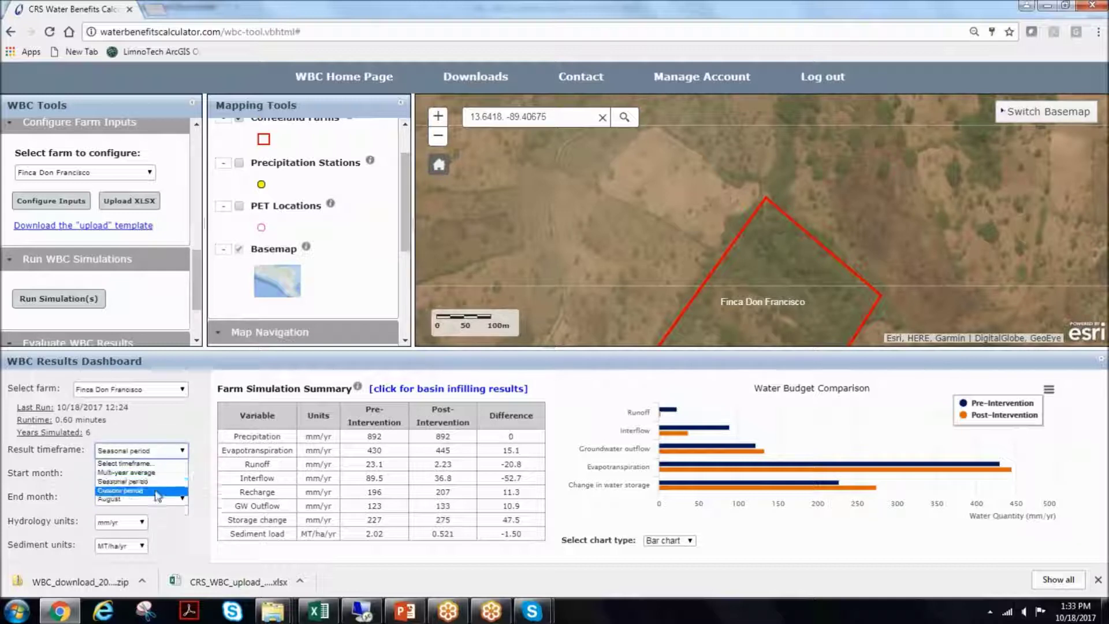
{"action": "left_click", "coordinate": [152, 490]}
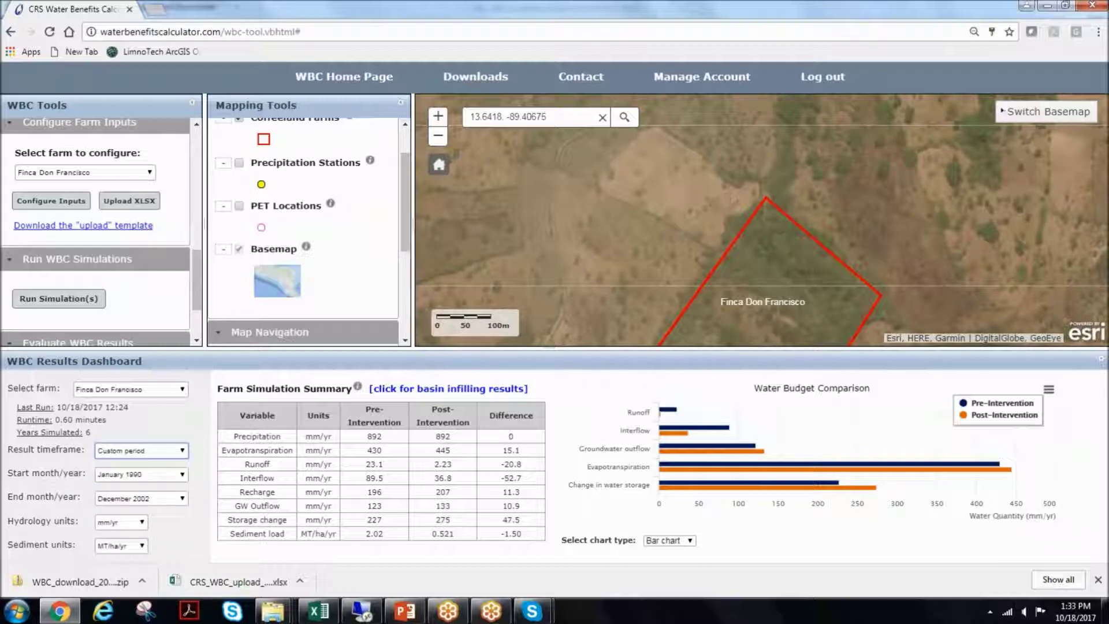
{"action": "left_click", "coordinate": [160, 479]}
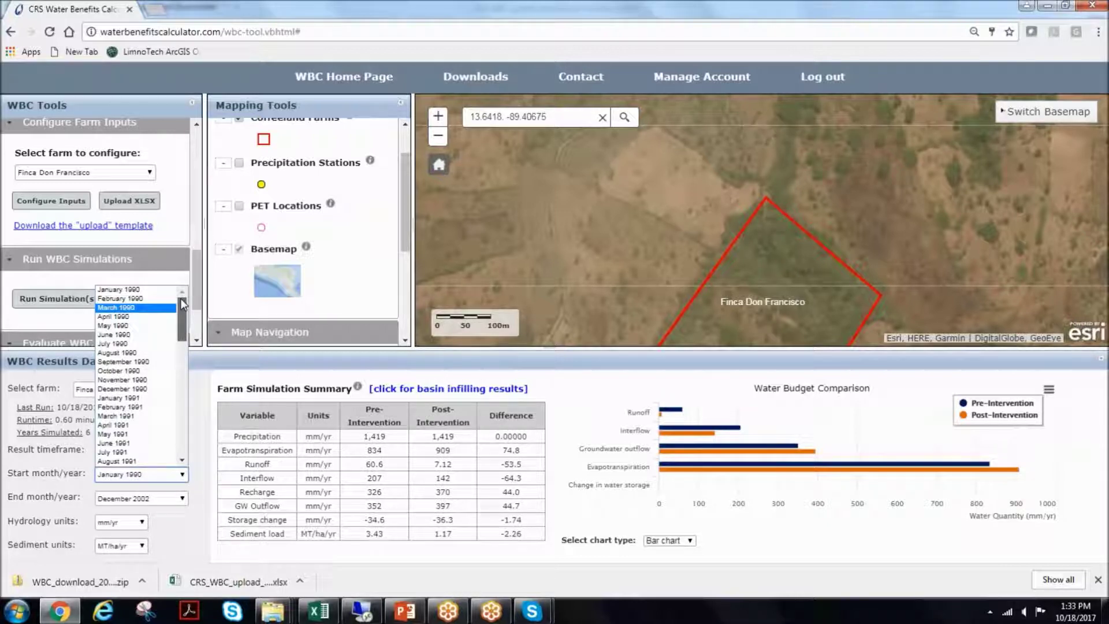
{"action": "mouse_move", "coordinate": [178, 301]}
{"action": "left_mouse_down"}
{"action": "mouse_move", "coordinate": [180, 341]}
{"action": "mouse_move", "coordinate": [183, 297]}
{"action": "left_mouse_up"}
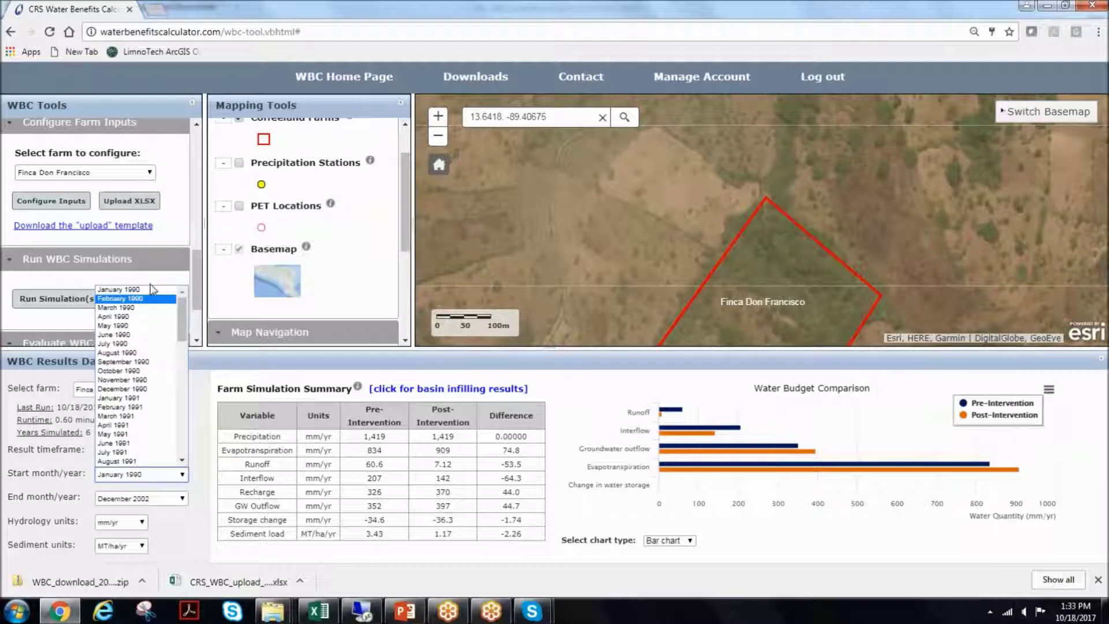
{"action": "left_click_drag", "start_coordinate": [179, 314], "coordinate": [169, 494]}
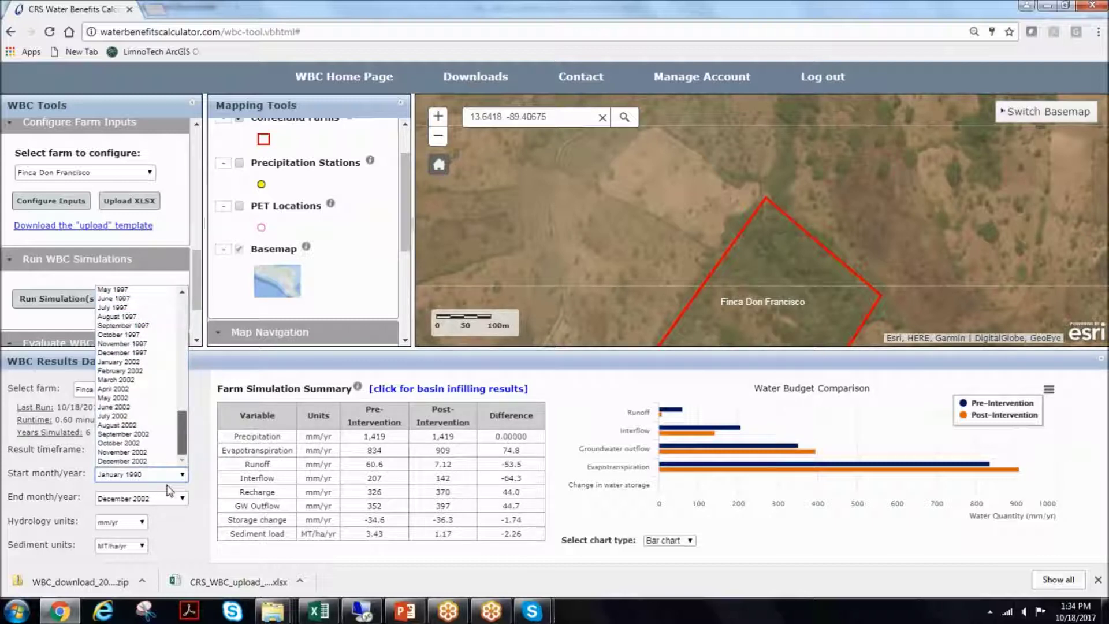
{"action": "left_click_drag", "start_coordinate": [179, 439], "coordinate": [182, 296]}
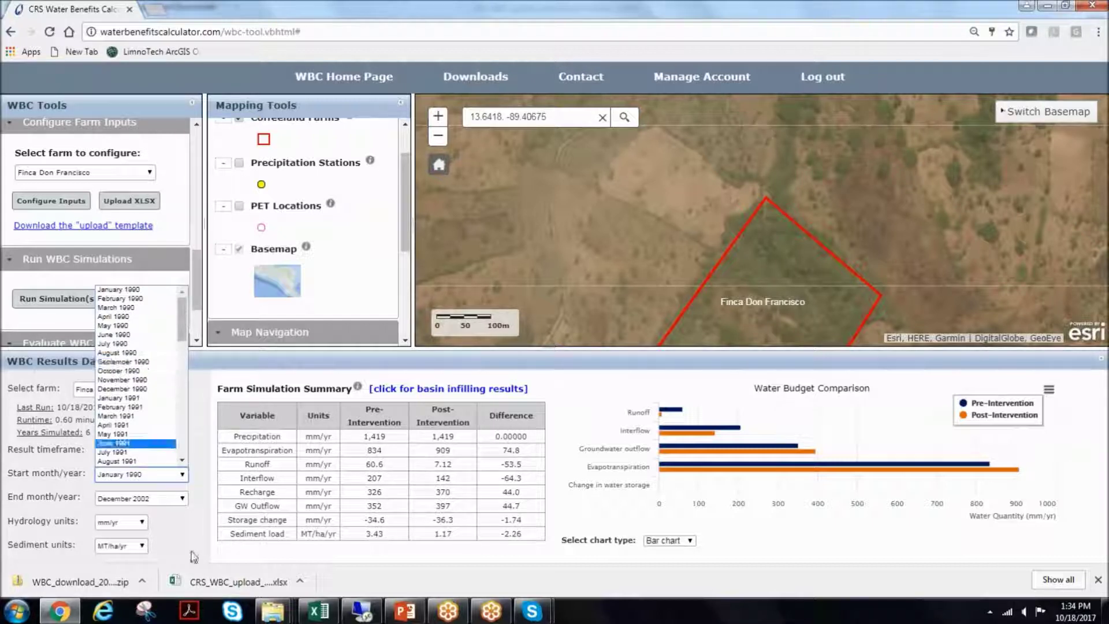
{"action": "left_click", "coordinate": [168, 538]}
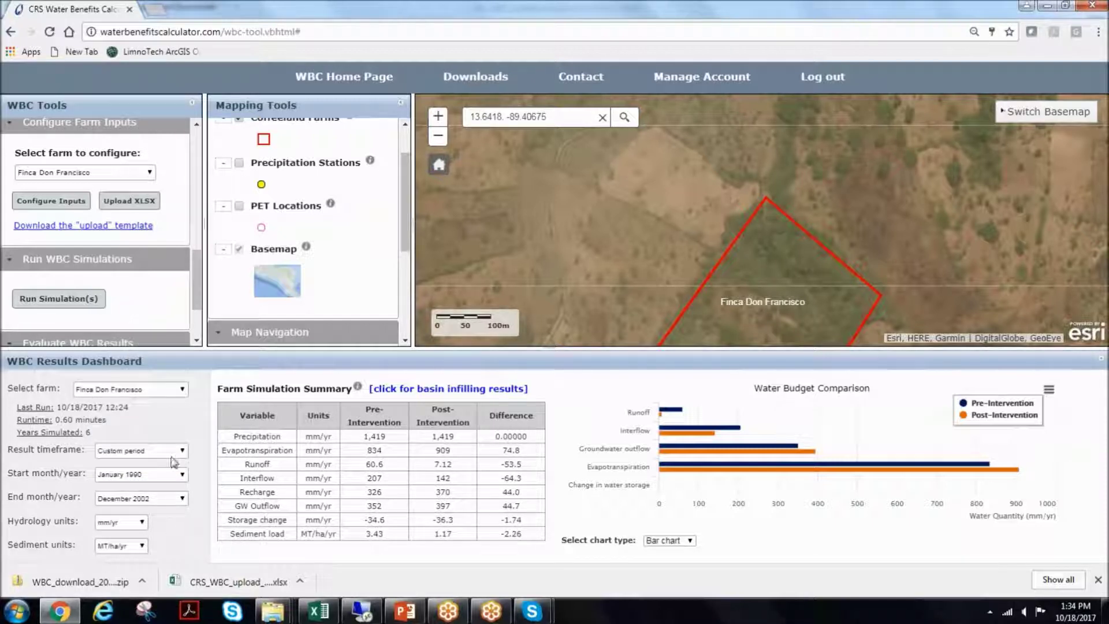